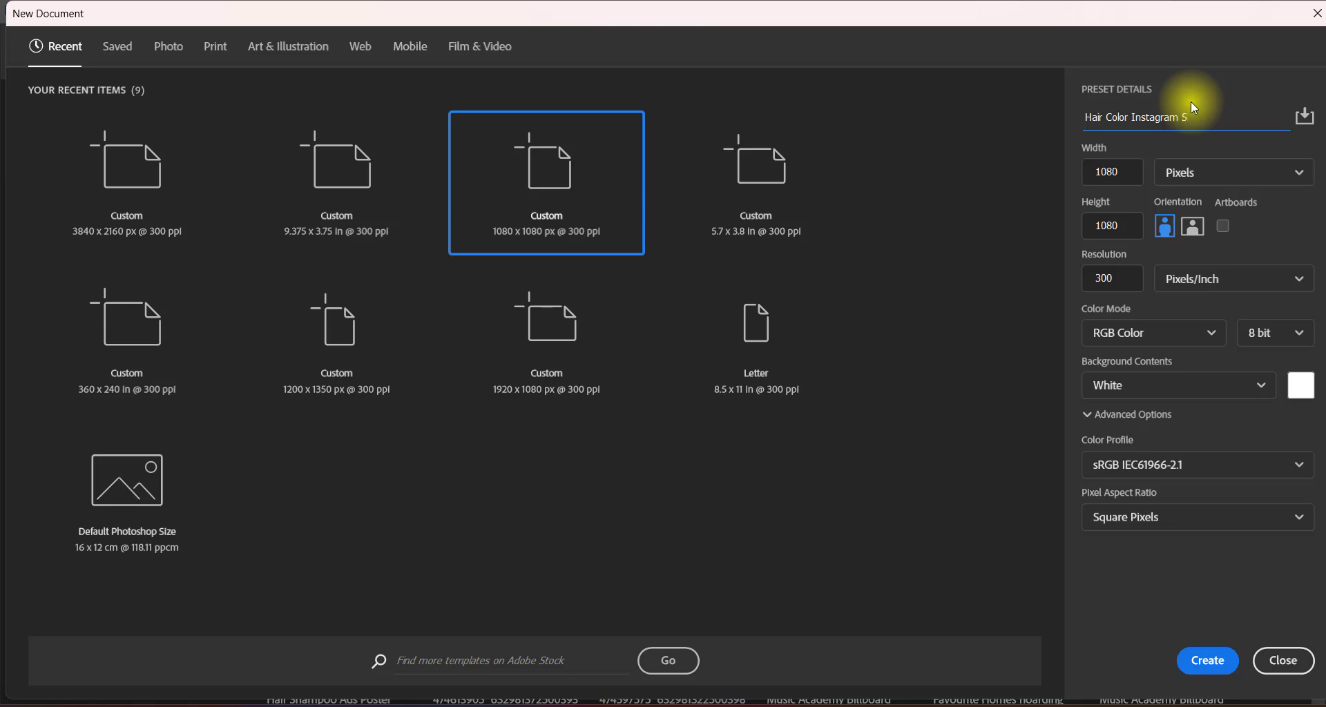
Create a 1080 x 1080 pixel, 300 ppi RGB document named Hair Color Instagram Social Media Ads with the Working RGB: sRGB IEC61966-2.1 profile.
{"action": "type", "text": "Media Ads"}
{"action": "left_click", "coordinate": [1124, 178]}
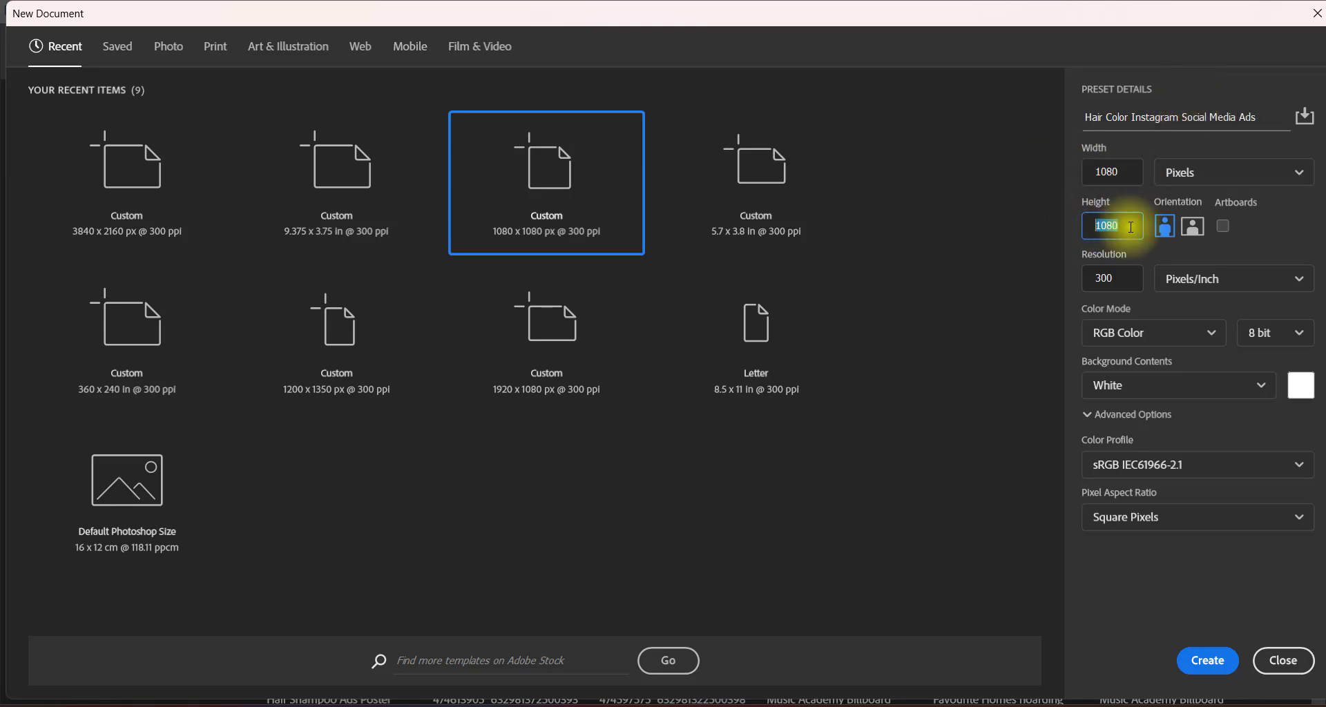
{"action": "left_click", "coordinate": [1224, 176]}
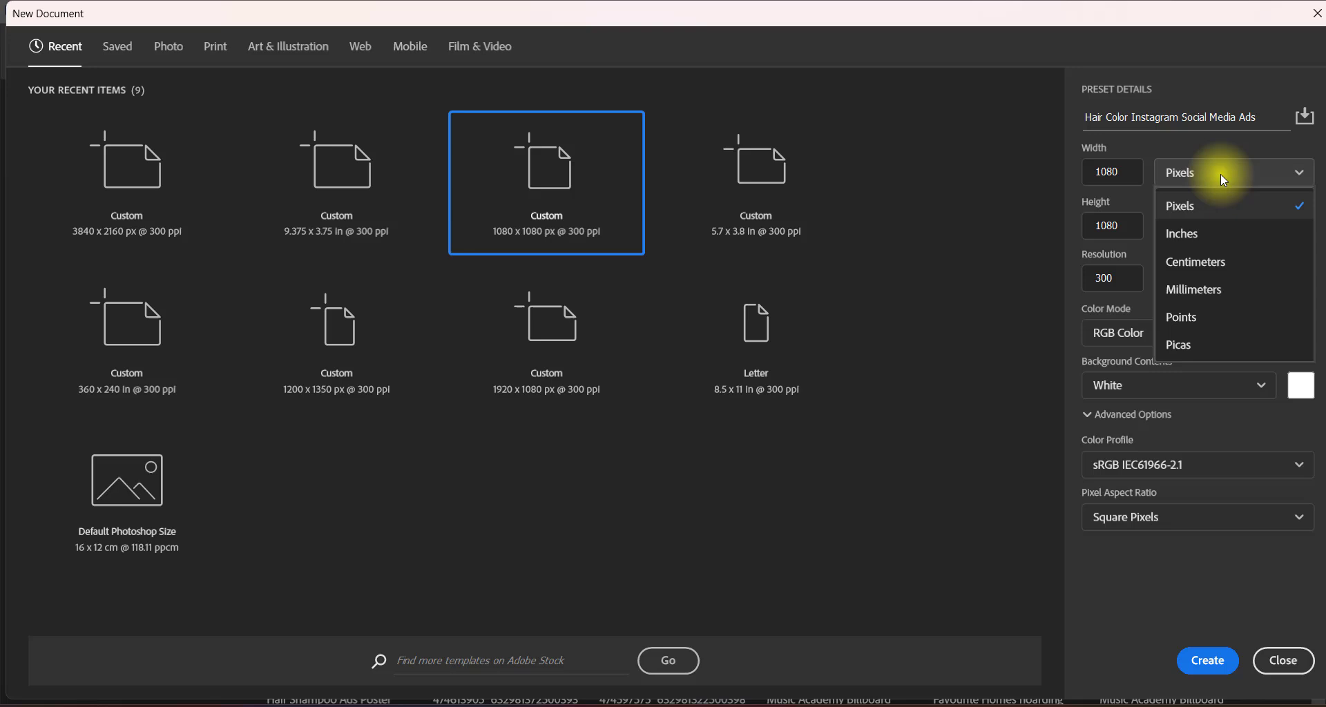
{"action": "left_click", "coordinate": [1256, 209]}
{"action": "left_click", "coordinate": [1123, 335]}
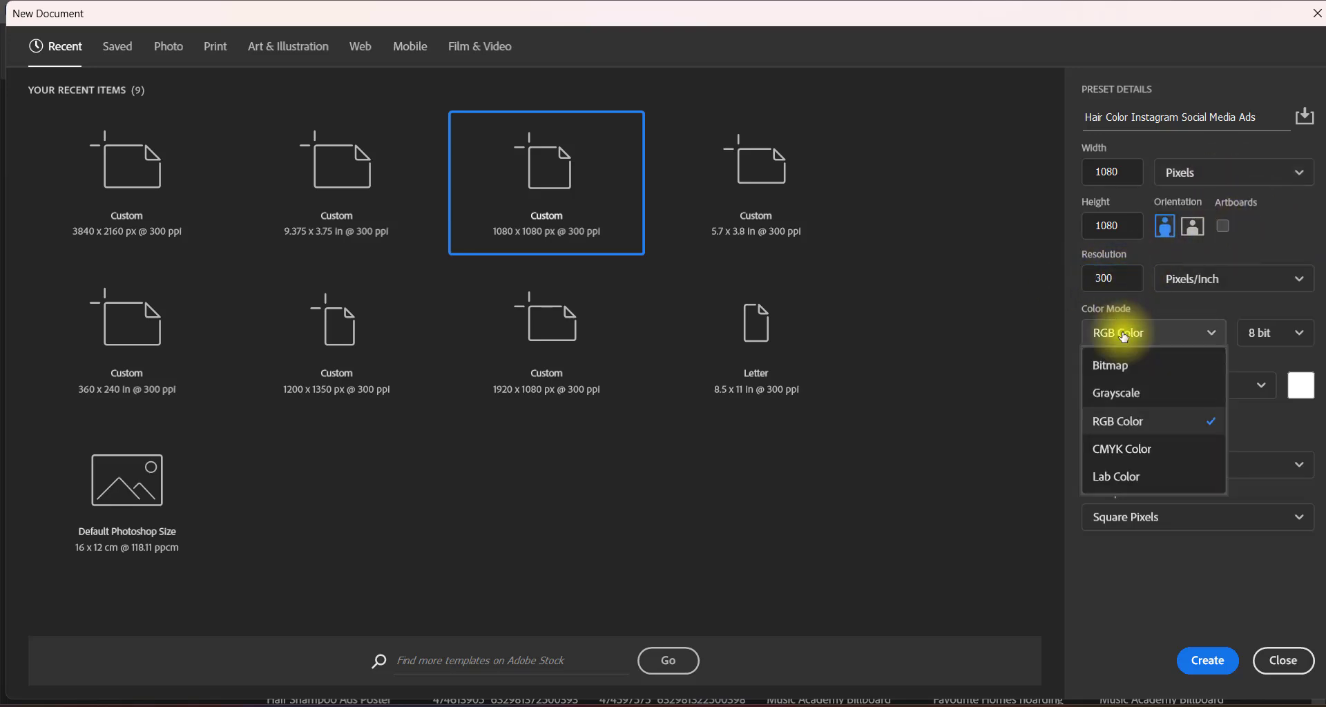
{"action": "left_click", "coordinate": [1130, 421]}
{"action": "left_click", "coordinate": [1131, 465]}
{"action": "left_click", "coordinate": [1130, 317]}
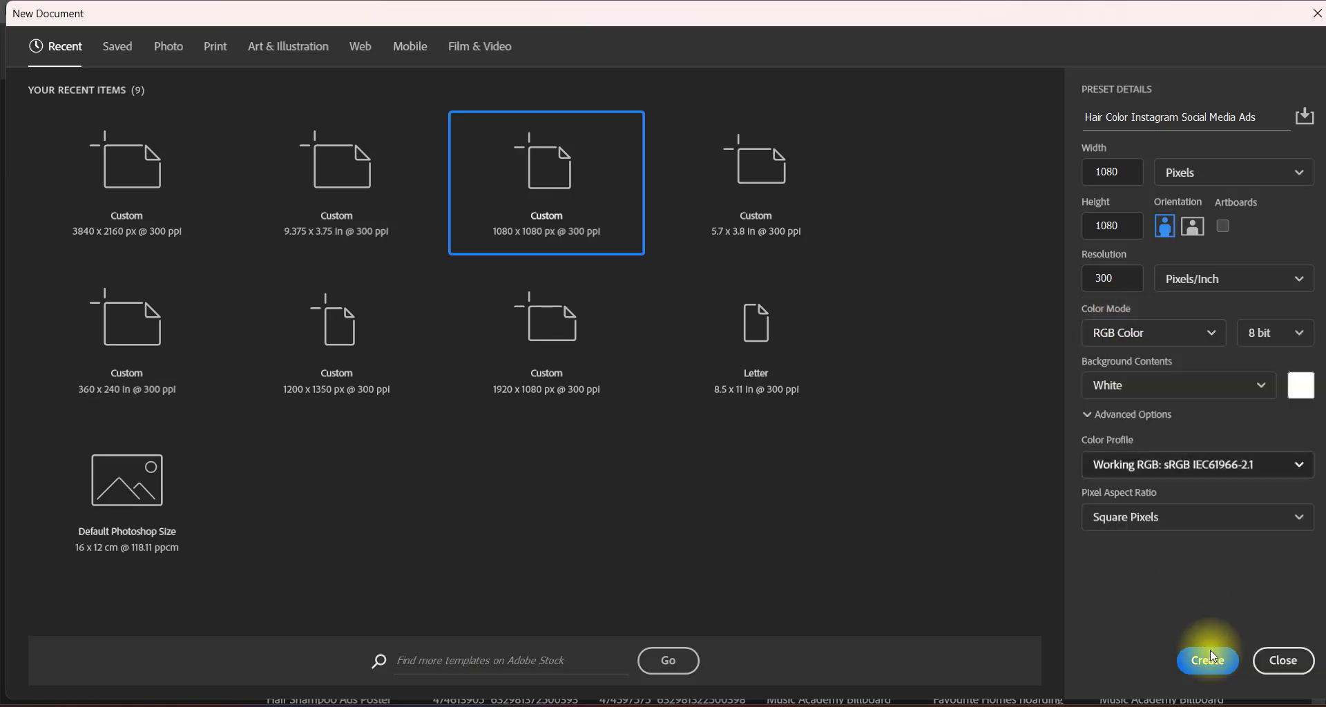
{"action": "left_click", "coordinate": [1209, 659]}
Draw a white rectangle of about 1106 x 1103 px and position it over the whole canvas.
{"action": "left_click", "coordinate": [16, 516]}
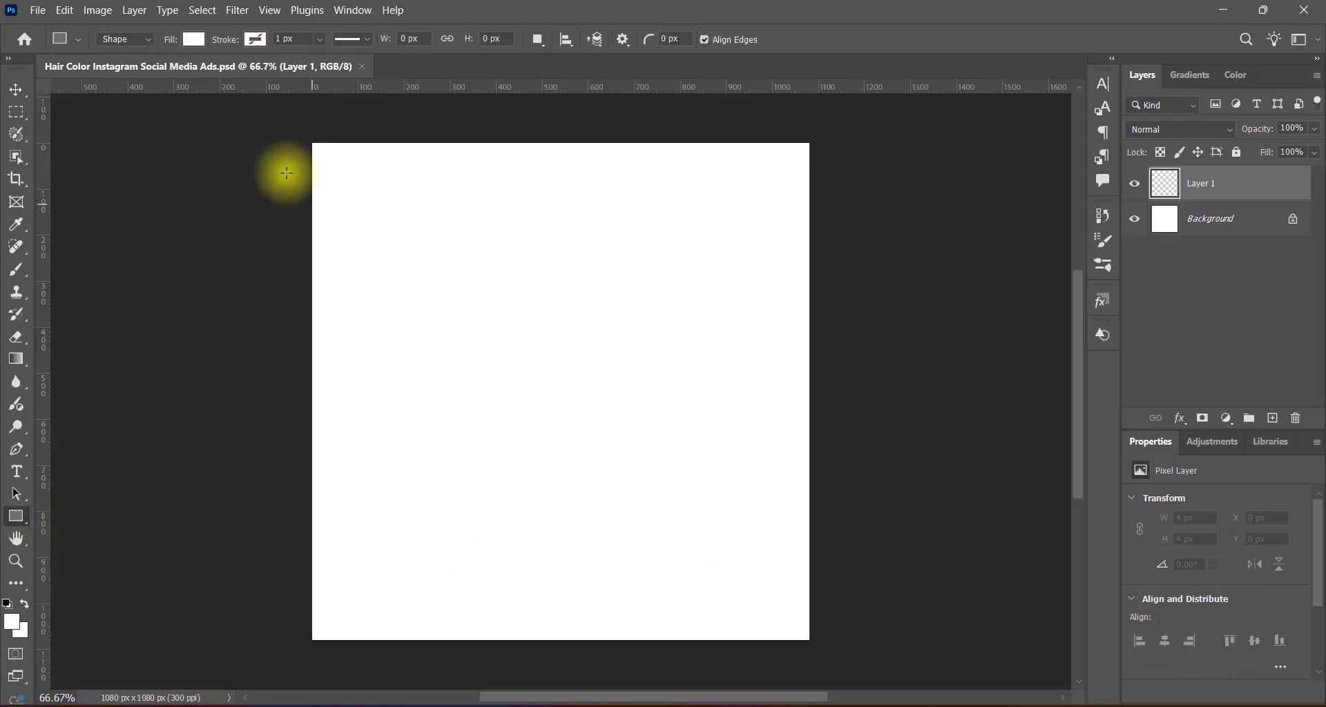
{"action": "left_click_drag", "start_coordinate": [308, 137], "coordinate": [818, 645]}
{"action": "left_click", "coordinate": [17, 89]}
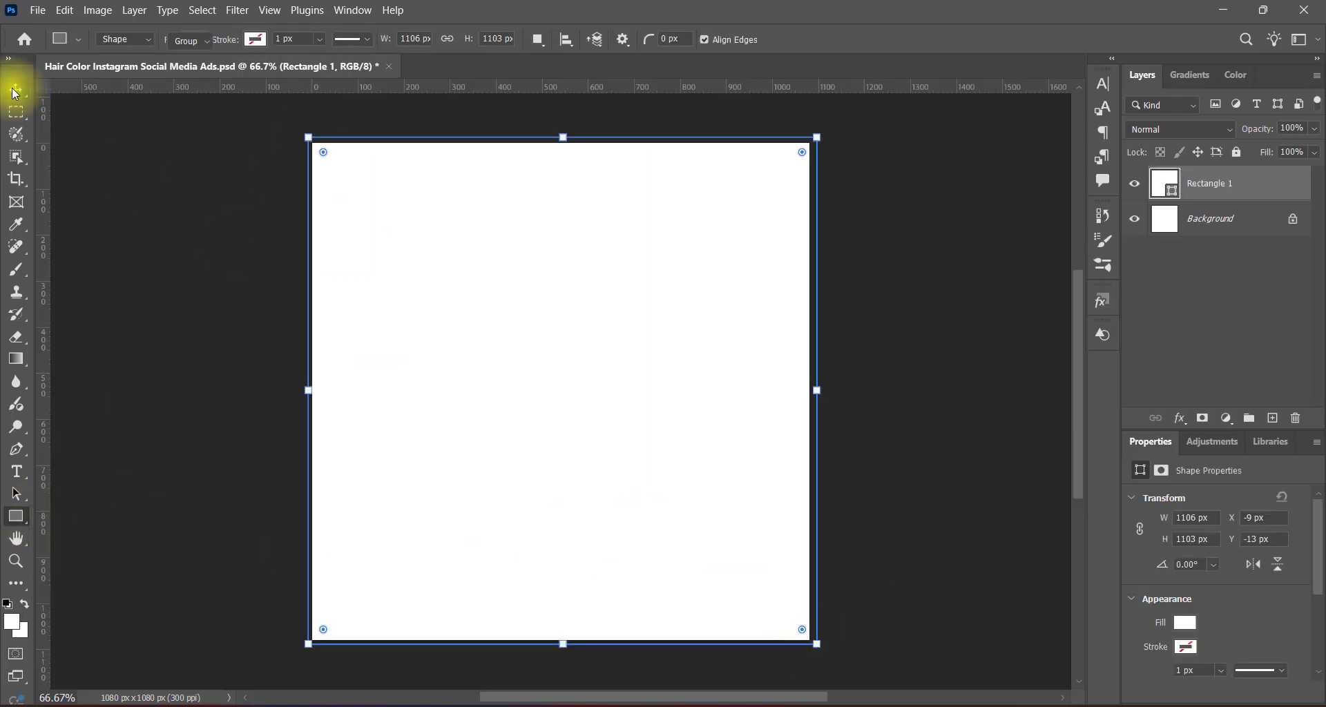
{"action": "left_click_drag", "start_coordinate": [578, 432], "coordinate": [589, 438]}
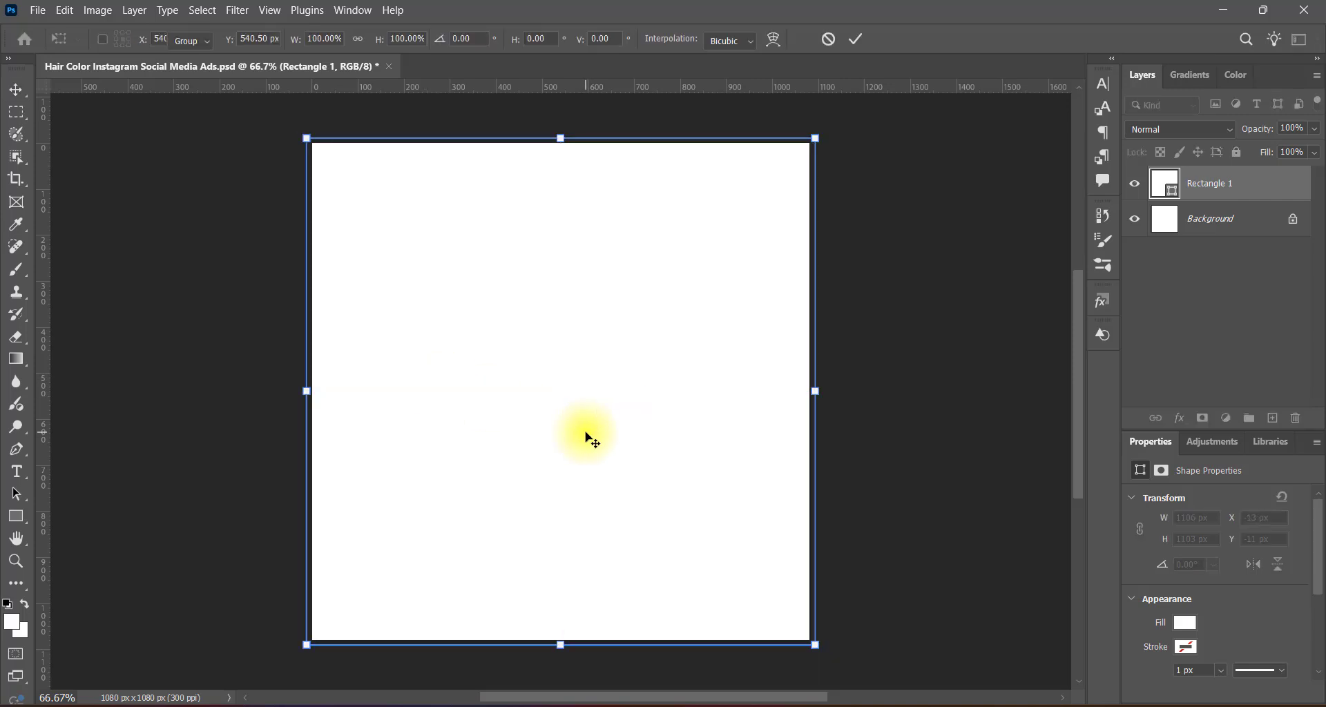
Add a Gradient Overlay to the rectangle, change its gradient type to Solid and reverse its direction.
{"action": "double_click", "coordinate": [1166, 183]}
{"action": "left_click", "coordinate": [463, 326]}
{"action": "left_click", "coordinate": [487, 326]}
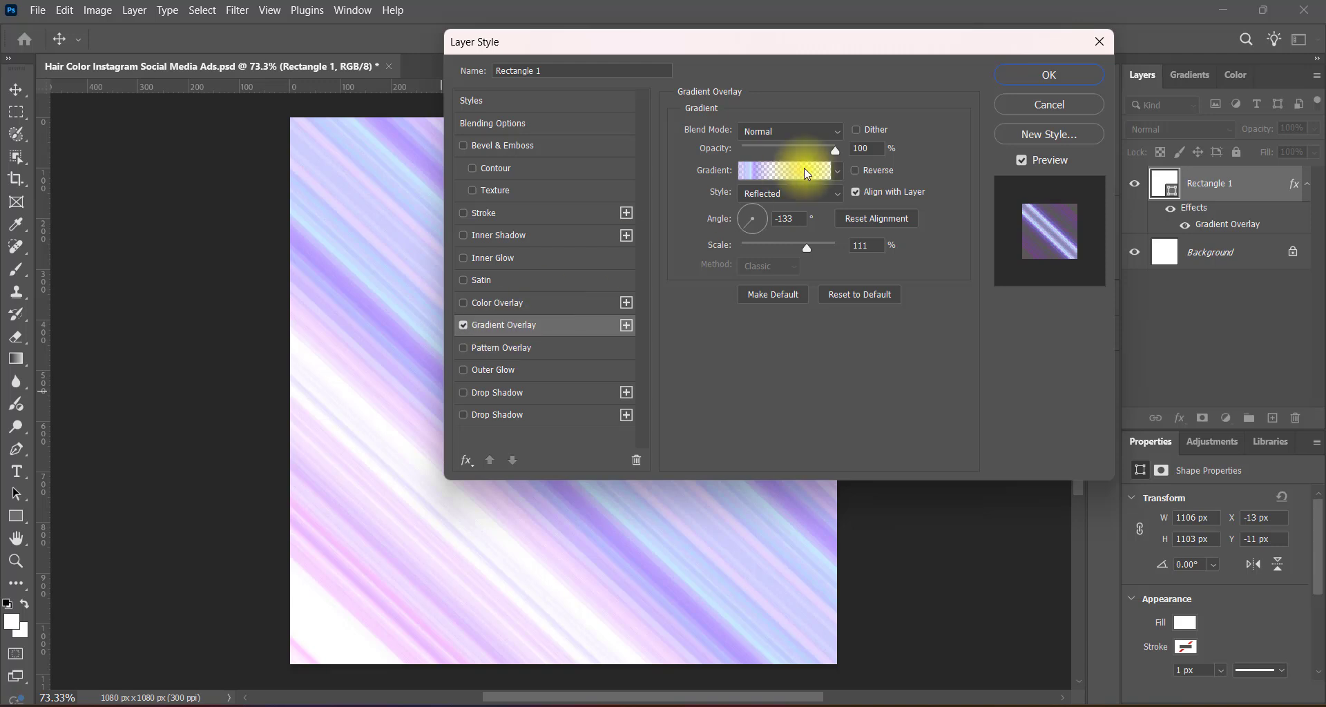
{"action": "left_click", "coordinate": [804, 170]}
{"action": "left_click", "coordinate": [783, 330]}
{"action": "left_click", "coordinate": [776, 344]}
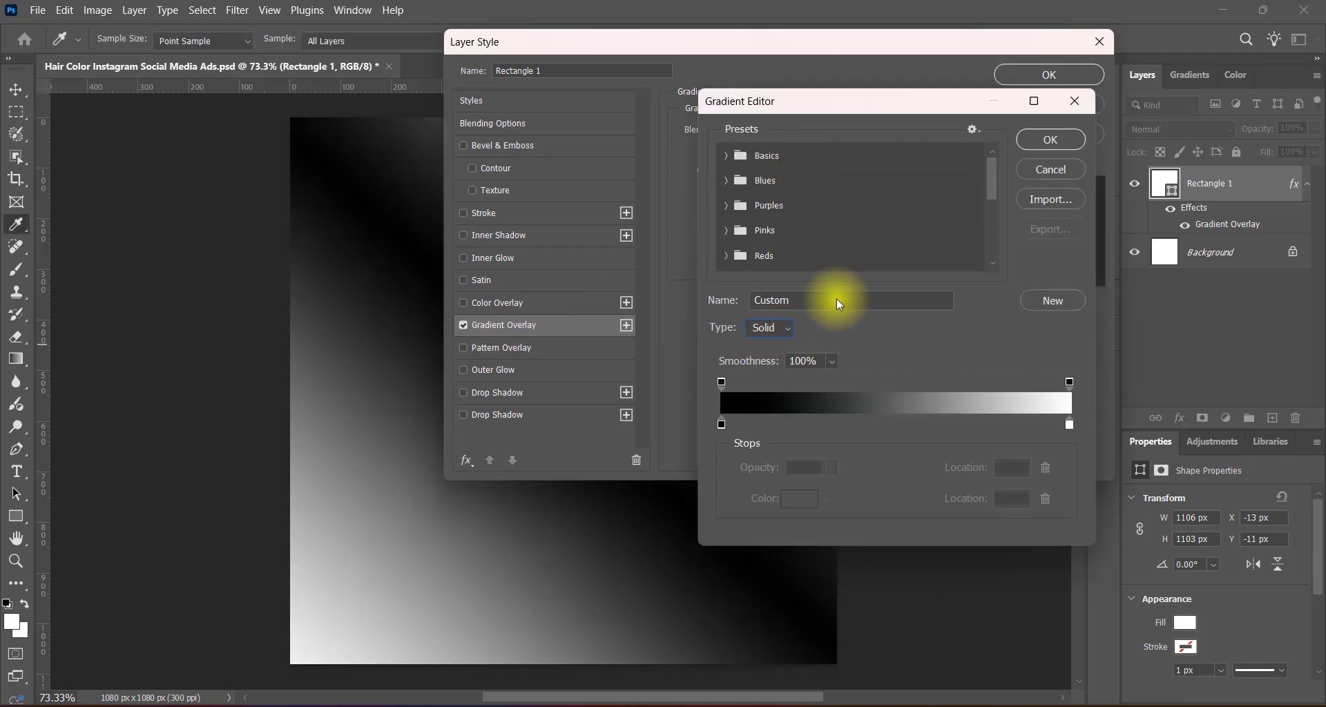
{"action": "left_click", "coordinate": [1051, 139]}
{"action": "left_click", "coordinate": [855, 171]}
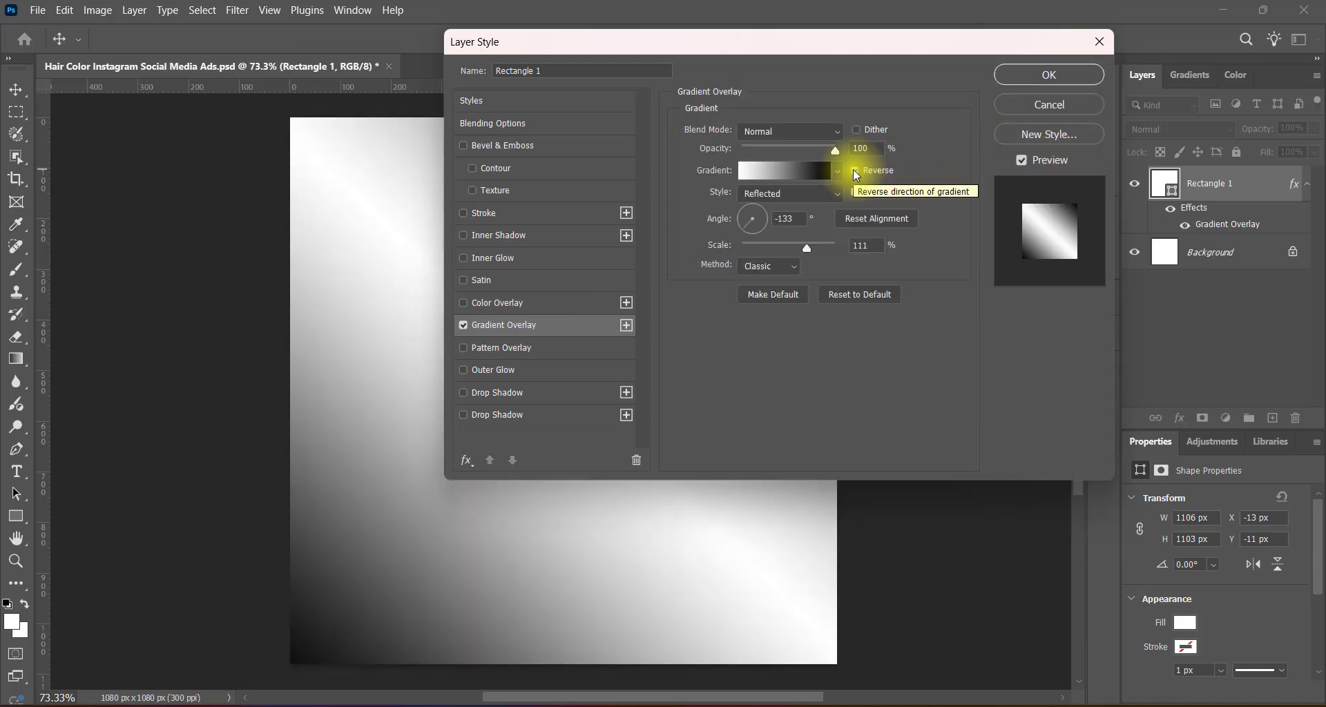
Set the rectangle's gradient overlay to the Perceptual method and a scale of 120%.
{"action": "left_click_drag", "start_coordinate": [810, 253], "coordinate": [956, 247]}
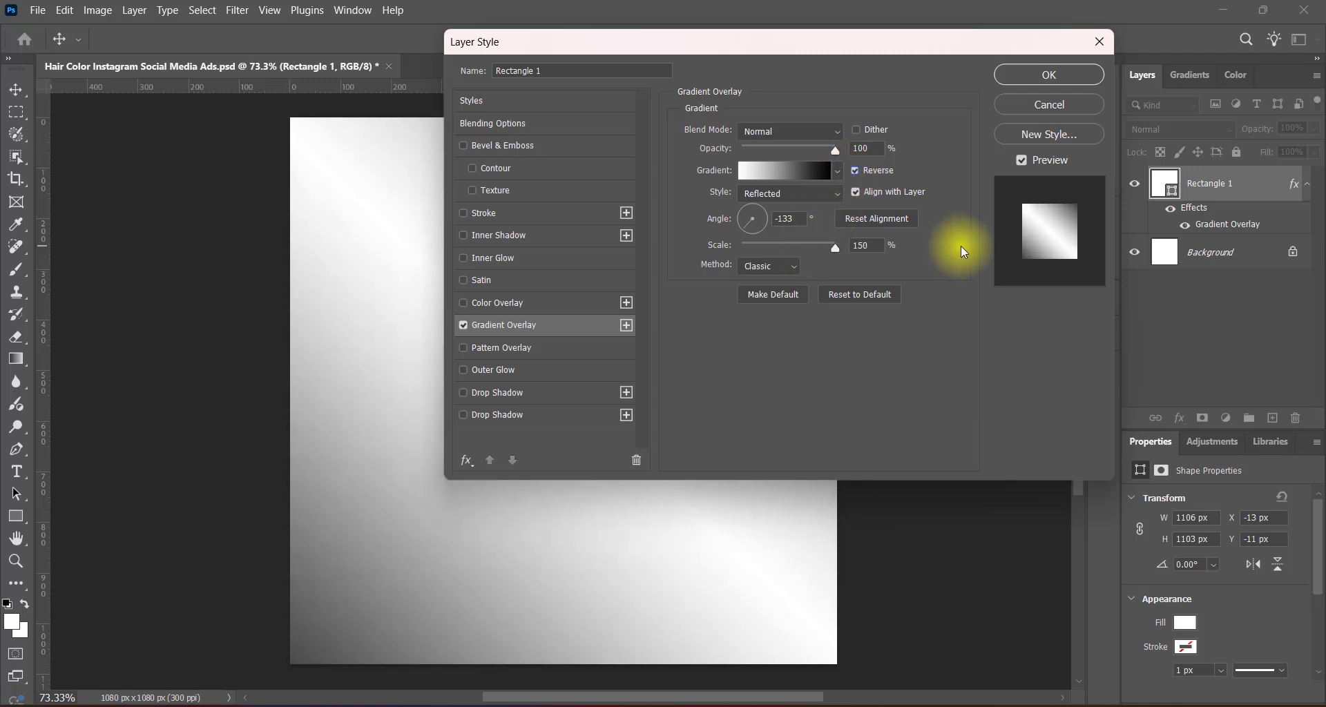
{"action": "left_click", "coordinate": [783, 266]}
{"action": "left_click", "coordinate": [783, 282]}
{"action": "left_click", "coordinate": [861, 246]}
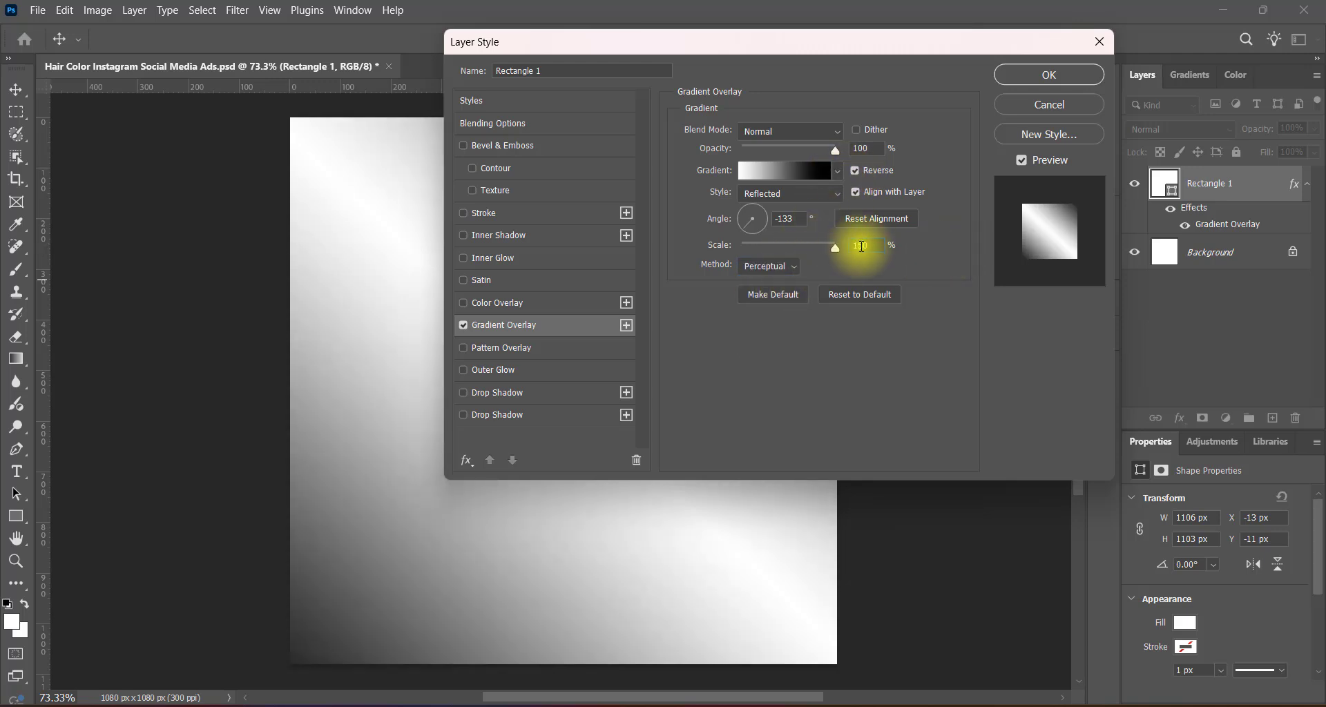
{"action": "key", "text": "BackSpace"}
{"action": "type", "text": "2"}
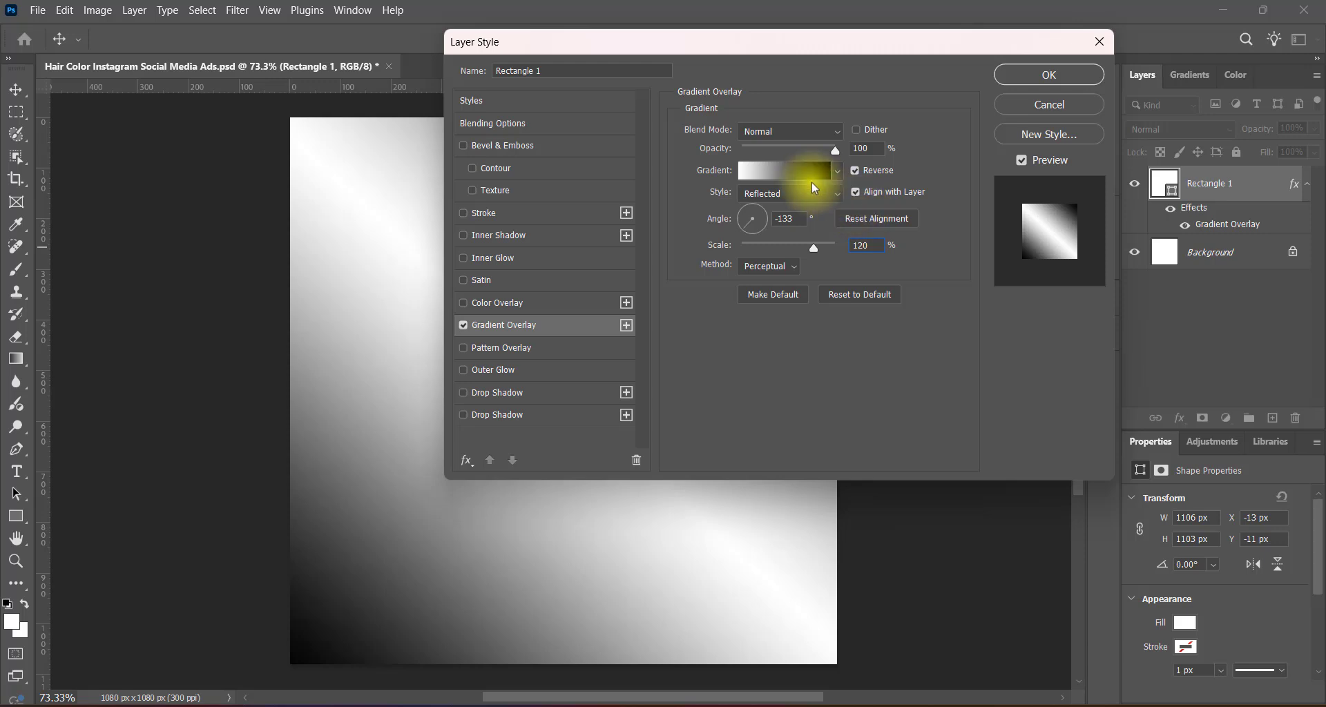
Apply the Gray_14 preset from the Grays gradients to the rectangle's overlay and turn off Reverse.
{"action": "left_click", "coordinate": [803, 174]}
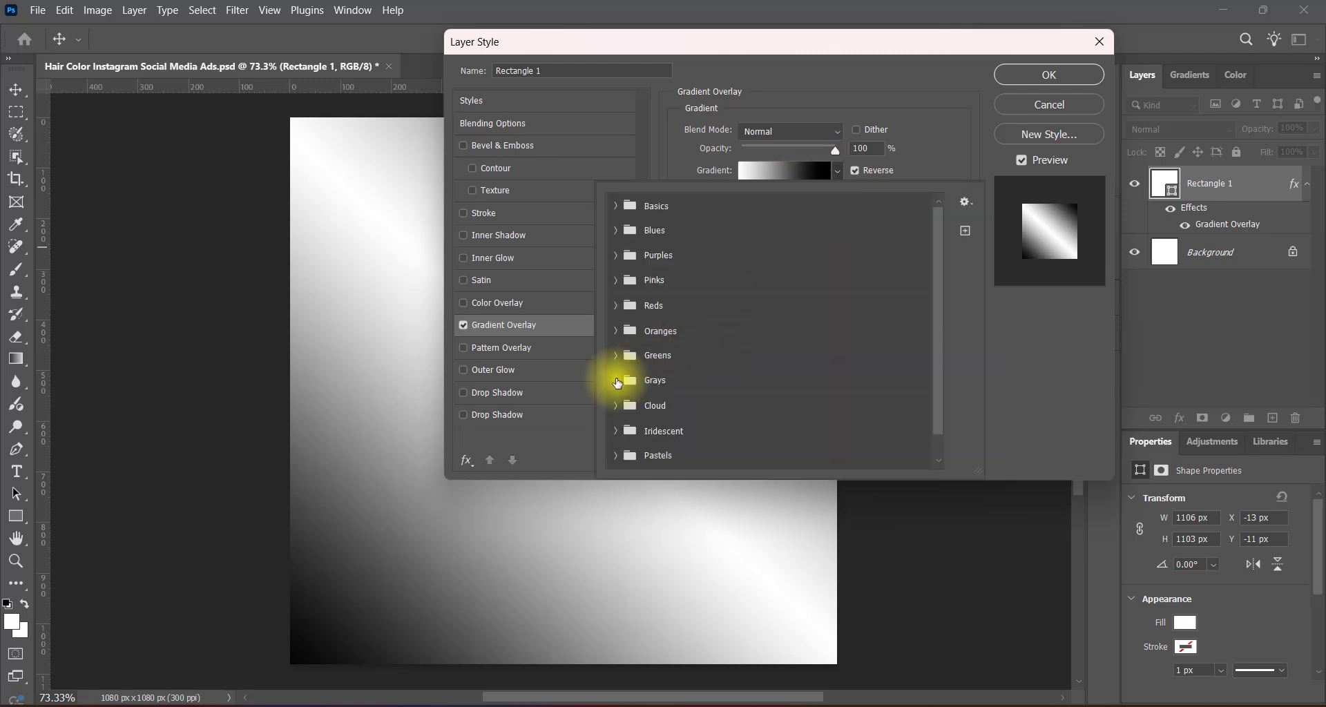
{"action": "left_click", "coordinate": [614, 380]}
{"action": "left_click", "coordinate": [693, 433]}
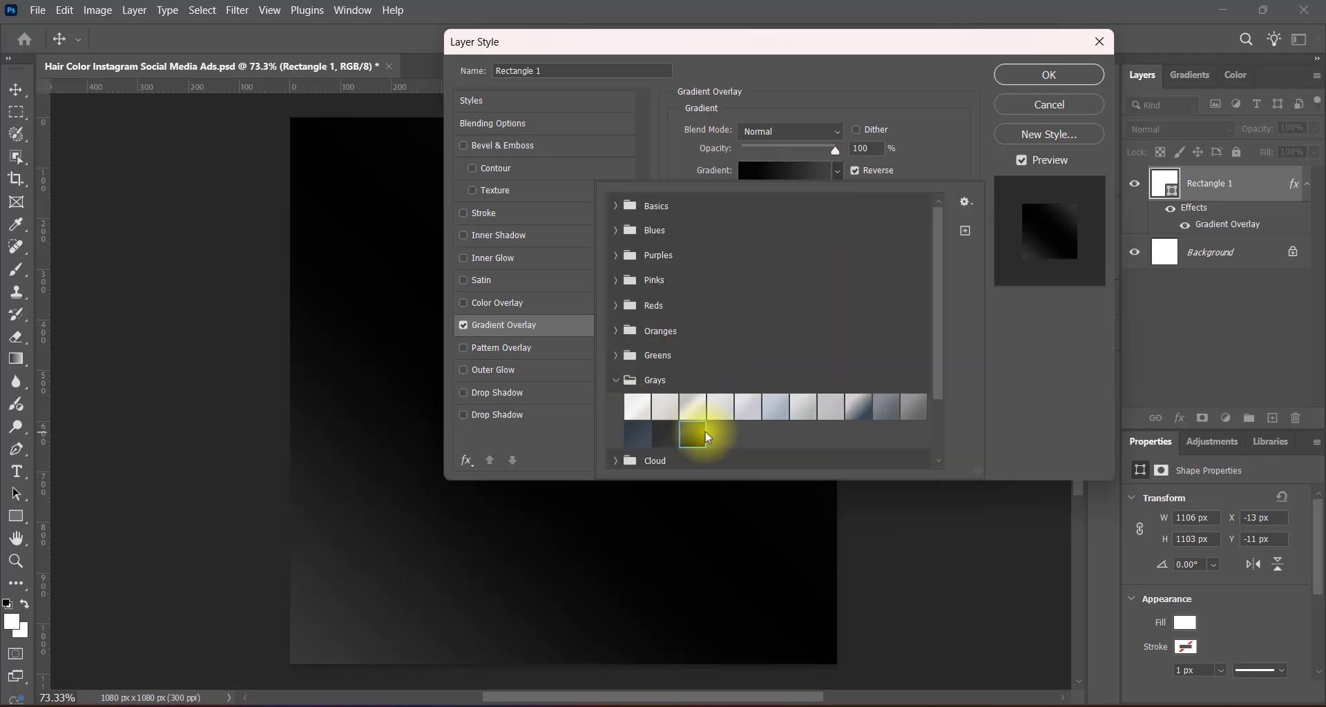
{"action": "left_click", "coordinate": [1018, 395]}
{"action": "left_click", "coordinate": [855, 171]}
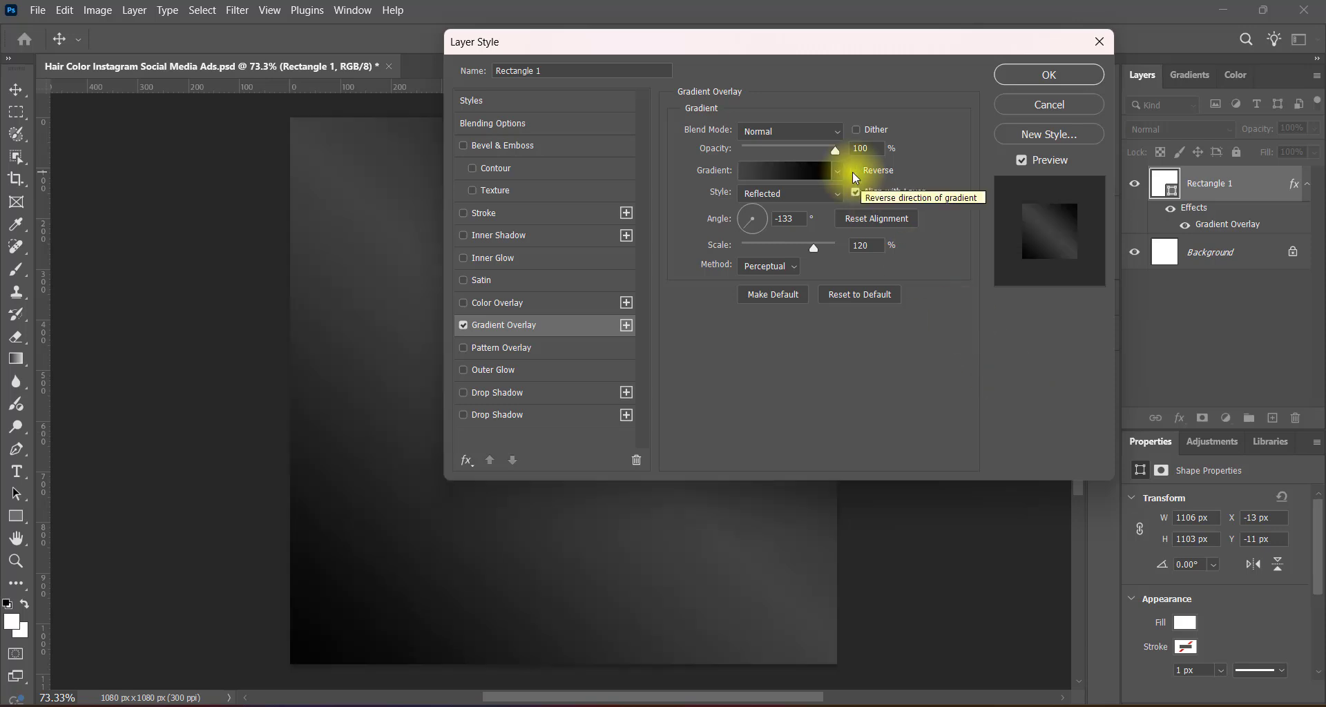
Set the colour stop at location 0 of the rectangle's gradient to dark maroon 451023.
{"action": "left_click", "coordinate": [822, 171]}
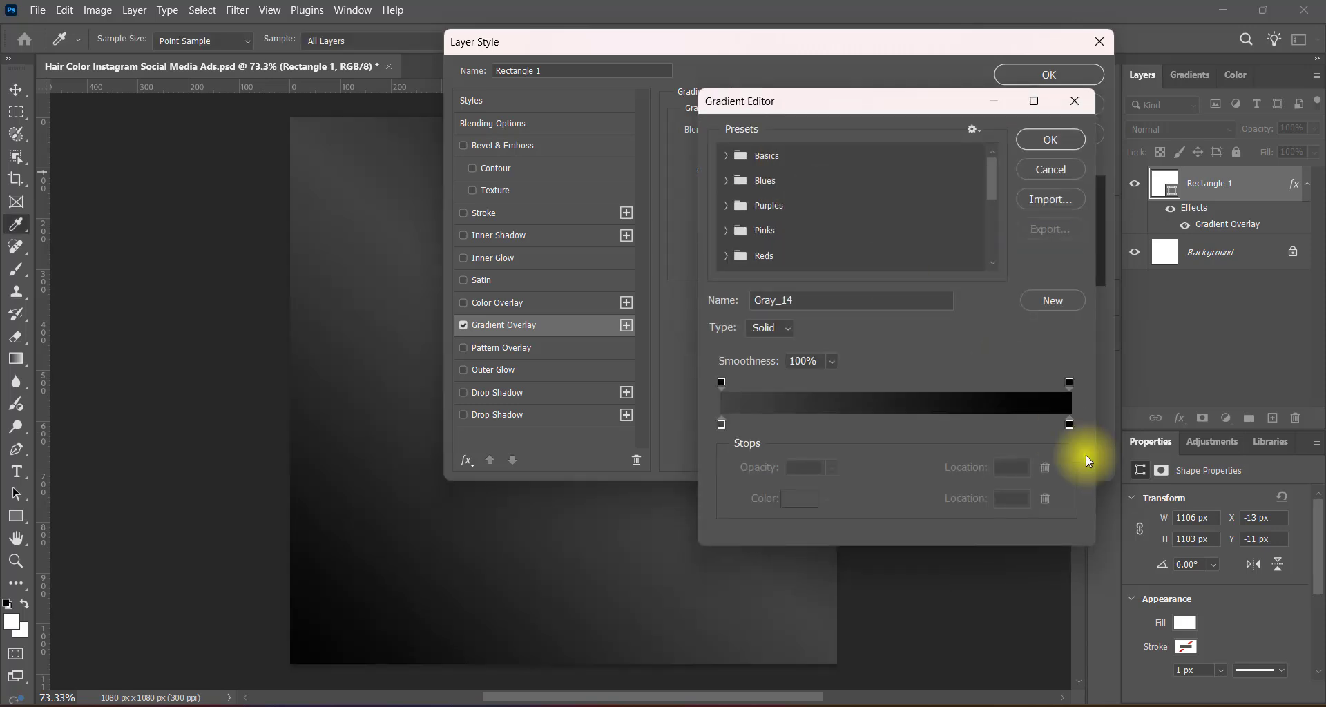
{"action": "double_click", "coordinate": [721, 424]}
{"action": "left_click", "coordinate": [749, 273]}
{"action": "left_click", "coordinate": [849, 287]}
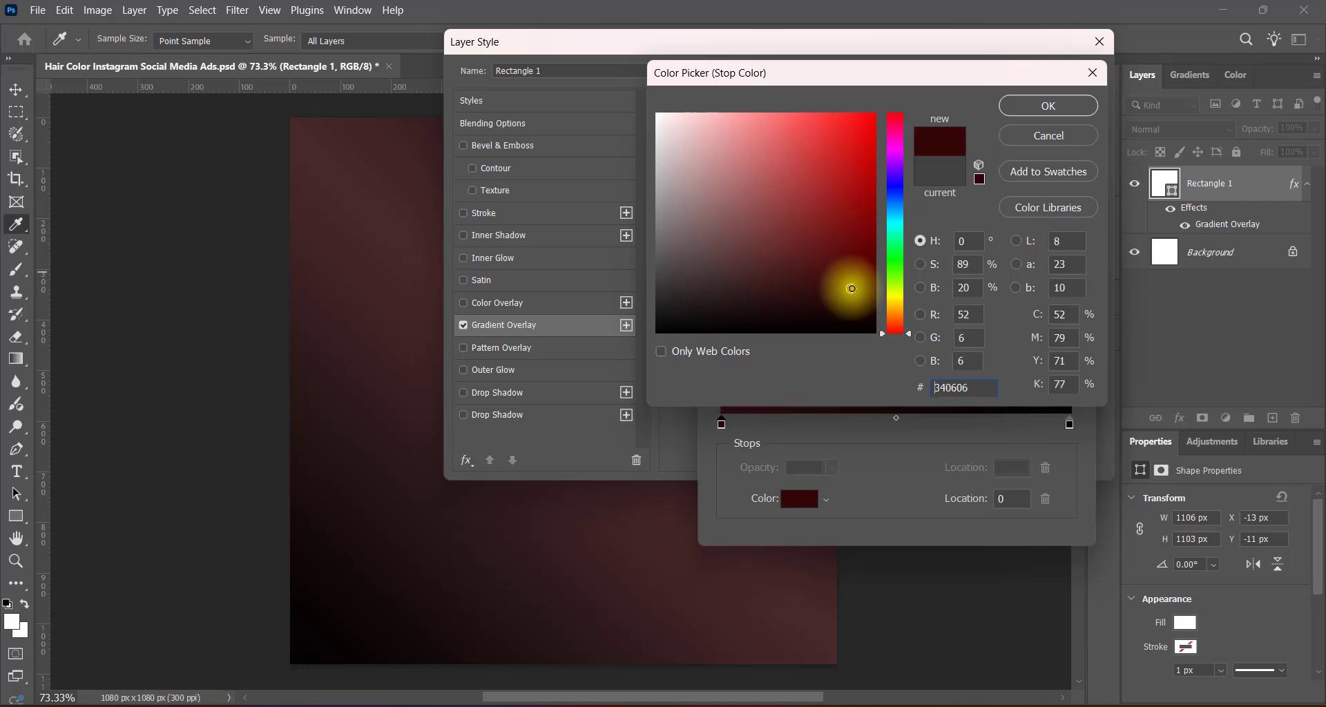
{"action": "left_click", "coordinate": [835, 133]}
{"action": "left_click", "coordinate": [863, 213]}
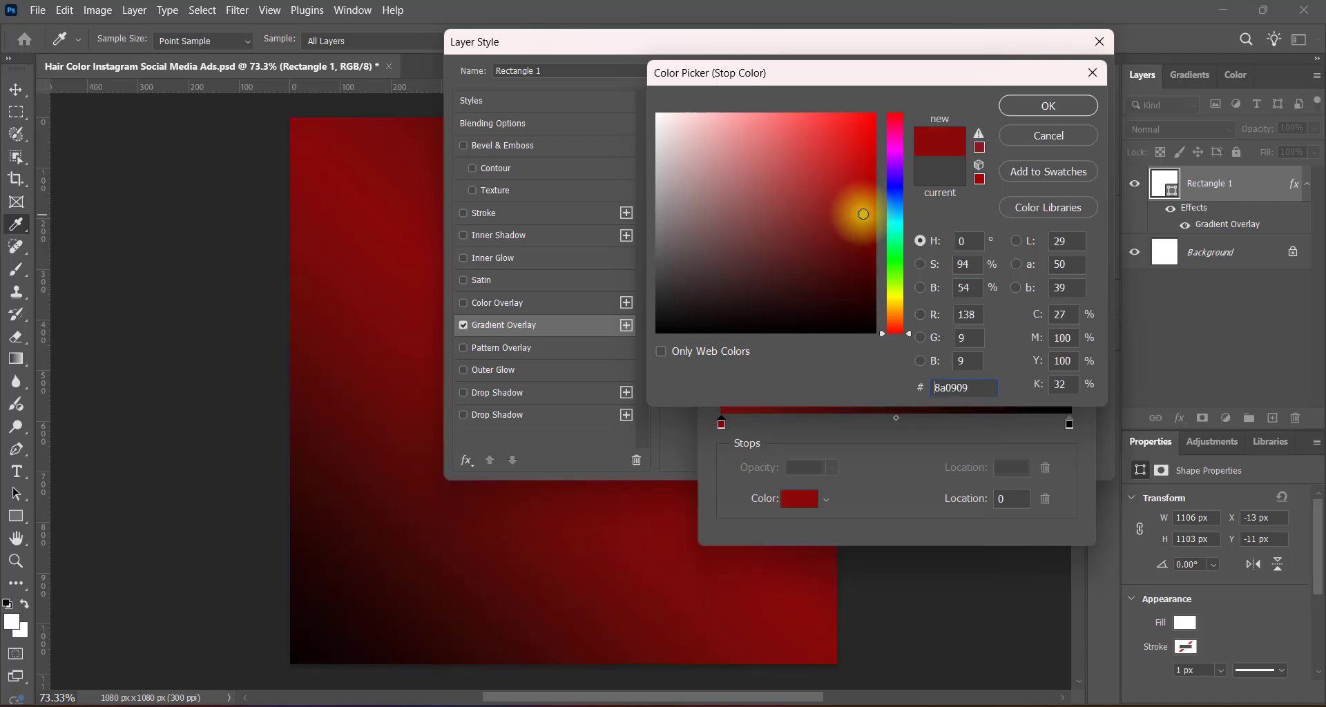
{"action": "mouse_move", "coordinate": [895, 121]}
{"action": "left_mouse_down"}
{"action": "mouse_move", "coordinate": [898, 108]}
{"action": "mouse_move", "coordinate": [895, 126]}
{"action": "left_mouse_up"}
{"action": "left_click", "coordinate": [799, 259]}
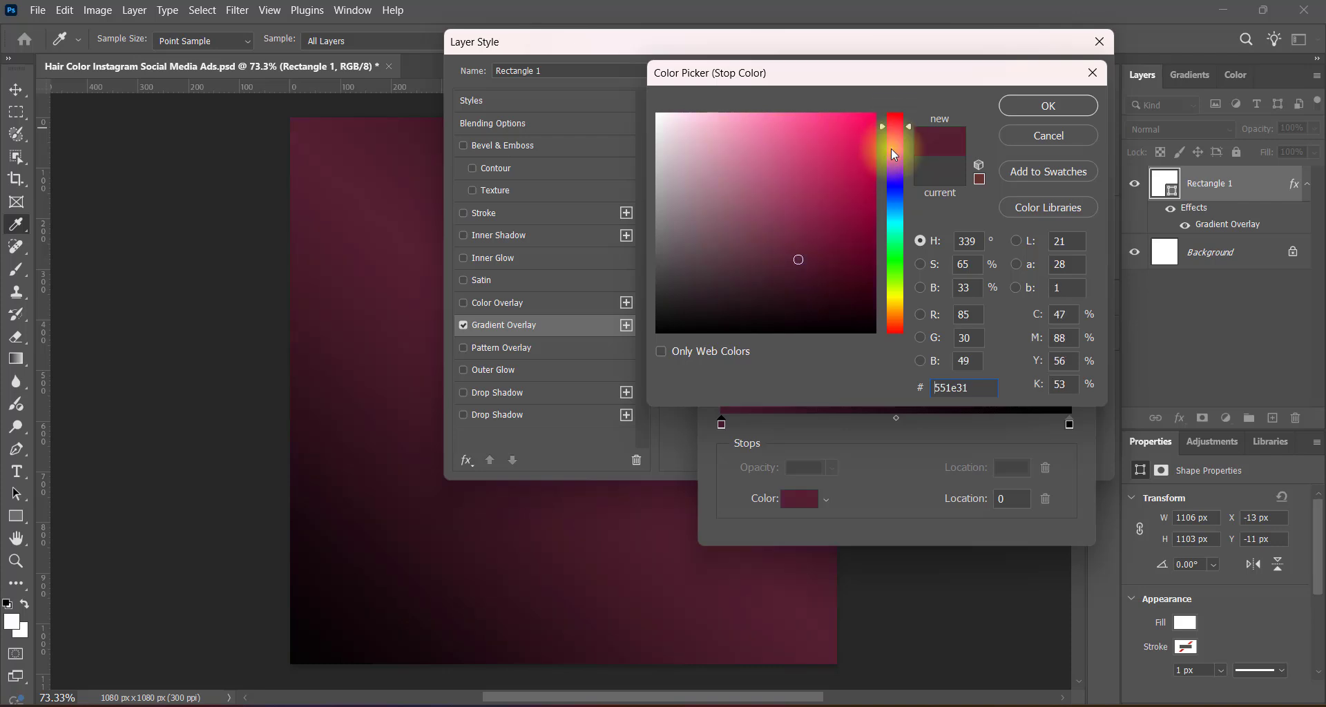
{"action": "mouse_move", "coordinate": [841, 265]}
{"action": "left_mouse_down"}
{"action": "mouse_move", "coordinate": [801, 268]}
{"action": "mouse_move", "coordinate": [839, 268]}
{"action": "left_mouse_up"}
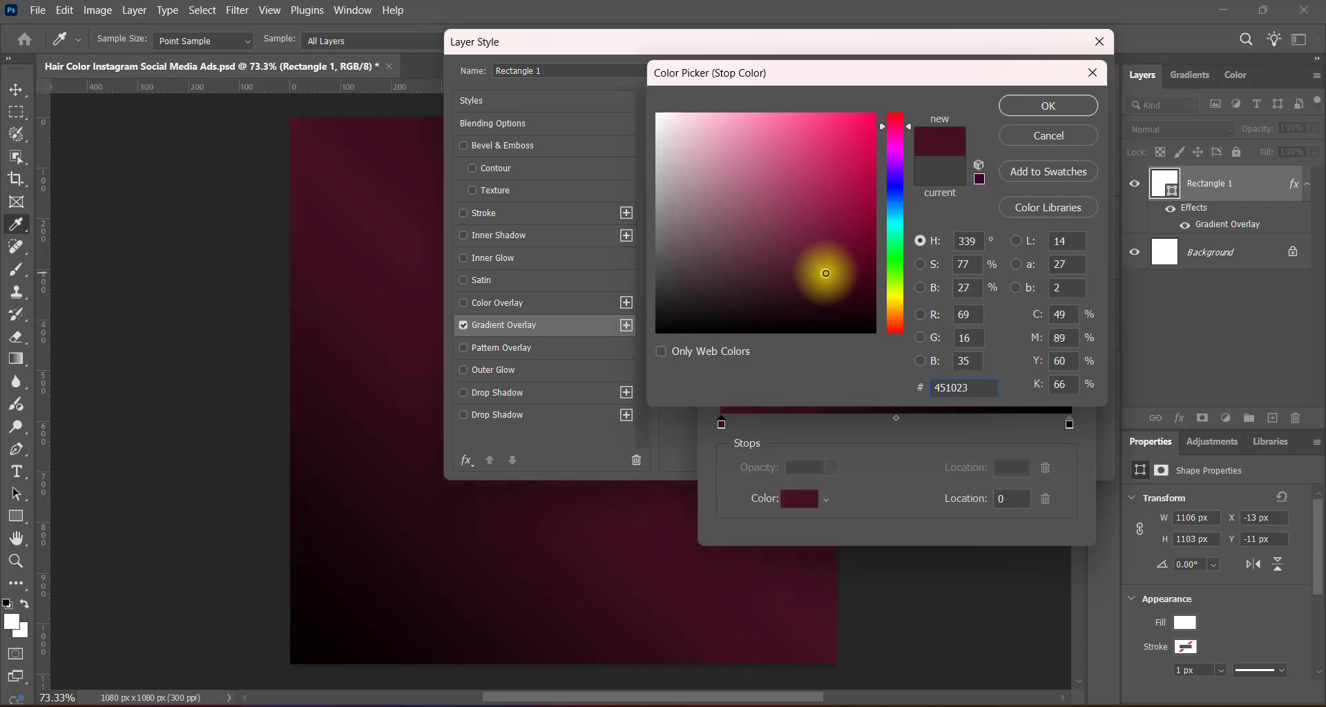
{"action": "left_click", "coordinate": [1046, 107]}
Keep the gradient's end stop black (000000) and apply the rectangle's overlay with Reverse off.
{"action": "double_click", "coordinate": [1069, 422]}
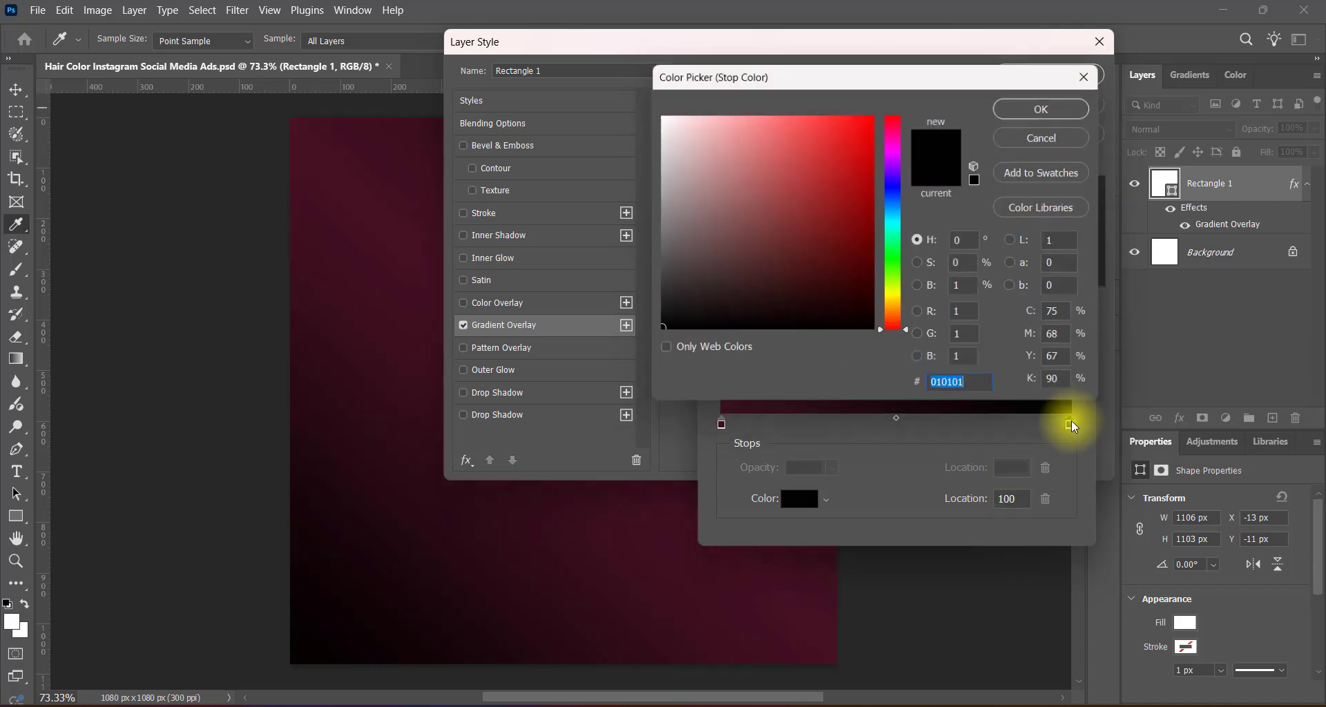
{"action": "left_click", "coordinate": [1053, 113]}
{"action": "left_click", "coordinate": [1043, 135]}
{"action": "left_click", "coordinate": [856, 171]}
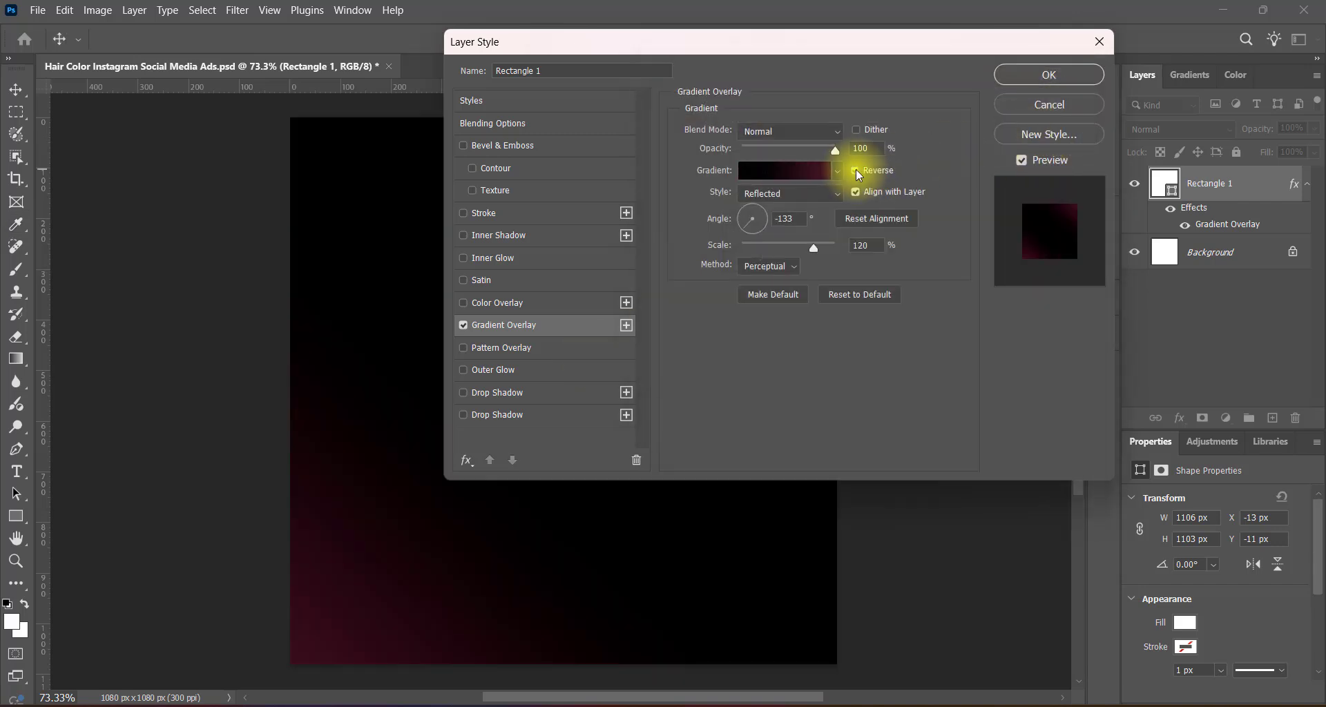
{"action": "left_click", "coordinate": [856, 171]}
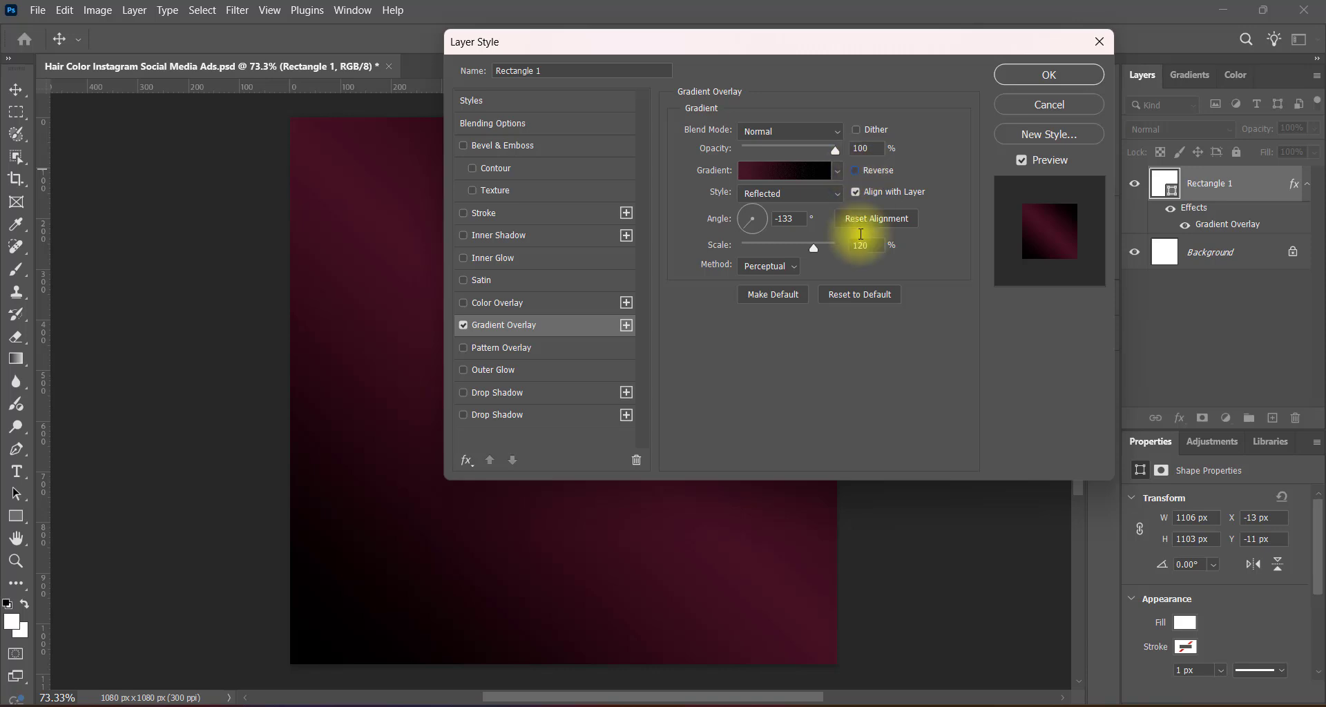
{"action": "left_click", "coordinate": [1033, 79]}
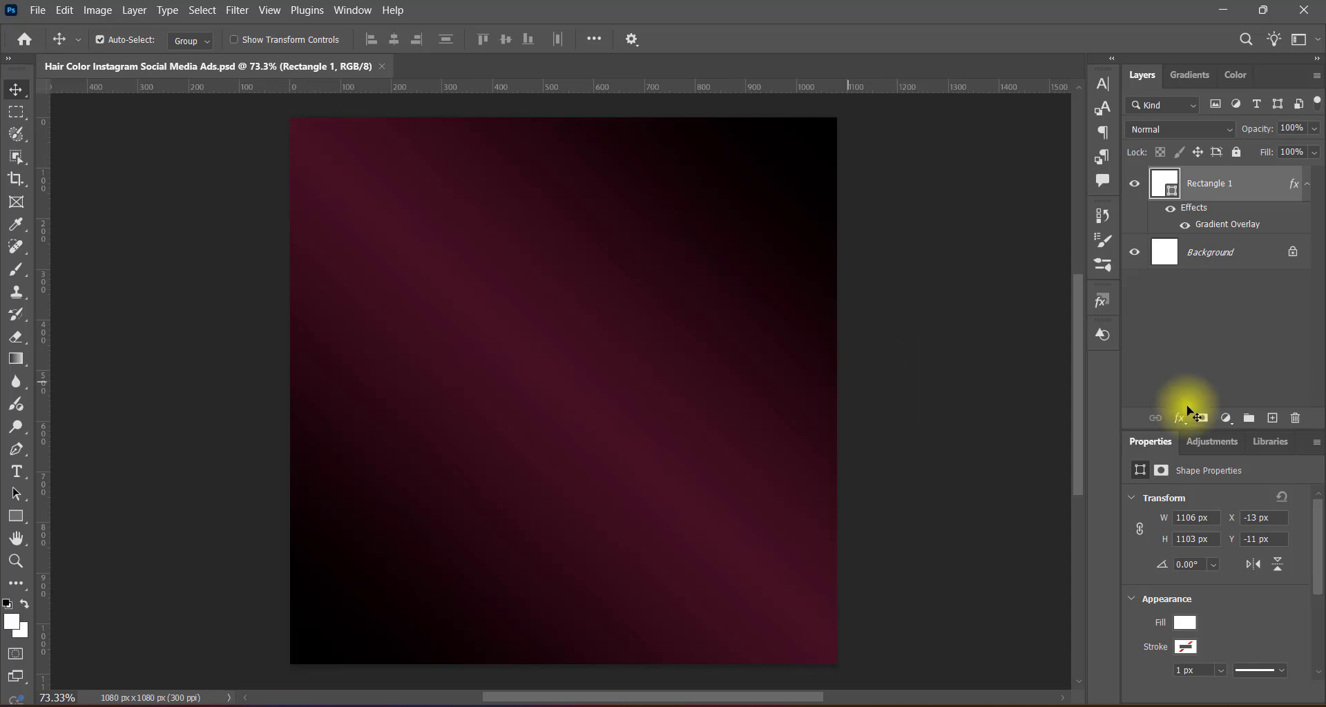
On a new layer, draw a white circle about 230 px in diameter near the middle of the canvas.
{"action": "left_click", "coordinate": [1273, 419]}
{"action": "right_click", "coordinate": [16, 517]}
{"action": "left_click", "coordinate": [83, 531]}
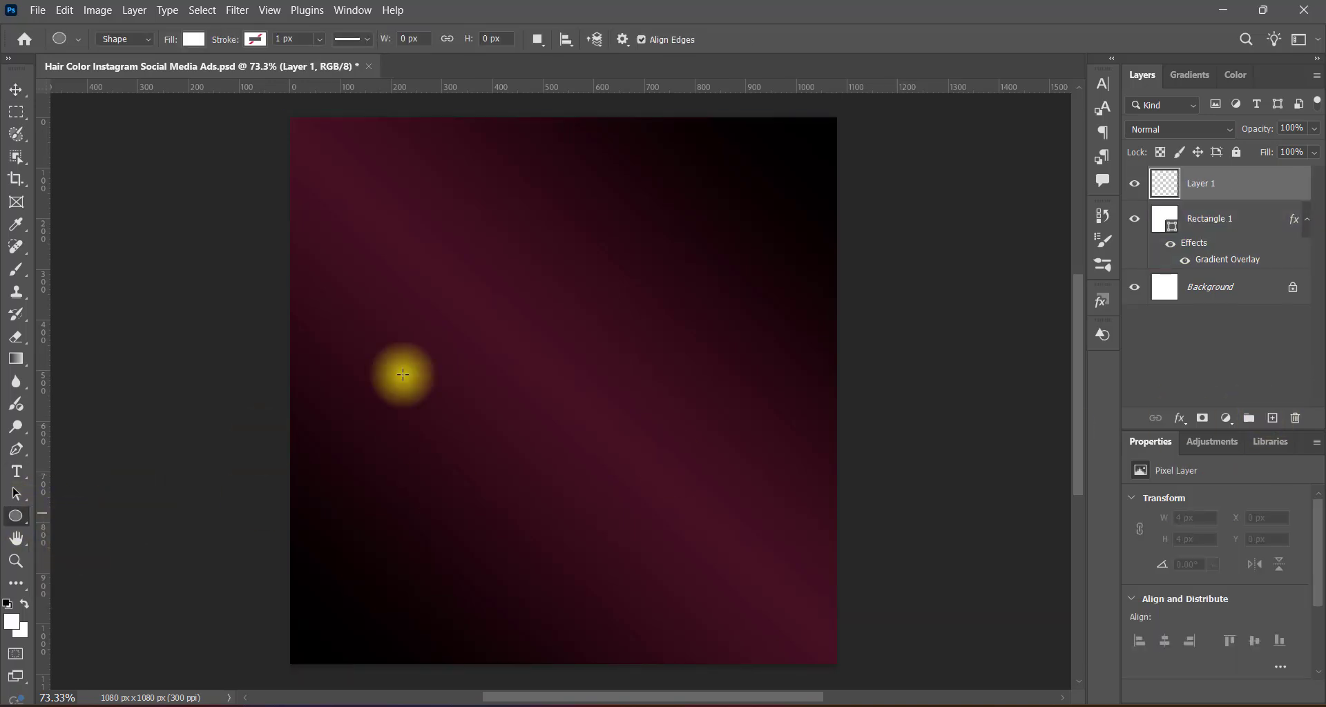
{"action": "left_click_drag", "start_coordinate": [483, 293], "coordinate": [642, 406]}
{"action": "left_click", "coordinate": [16, 90]}
Add a Gradient Overlay to the circle with the Diamond style and a 130° angle.
{"action": "right_click", "coordinate": [1163, 181]}
{"action": "left_click", "coordinate": [1174, 188]}
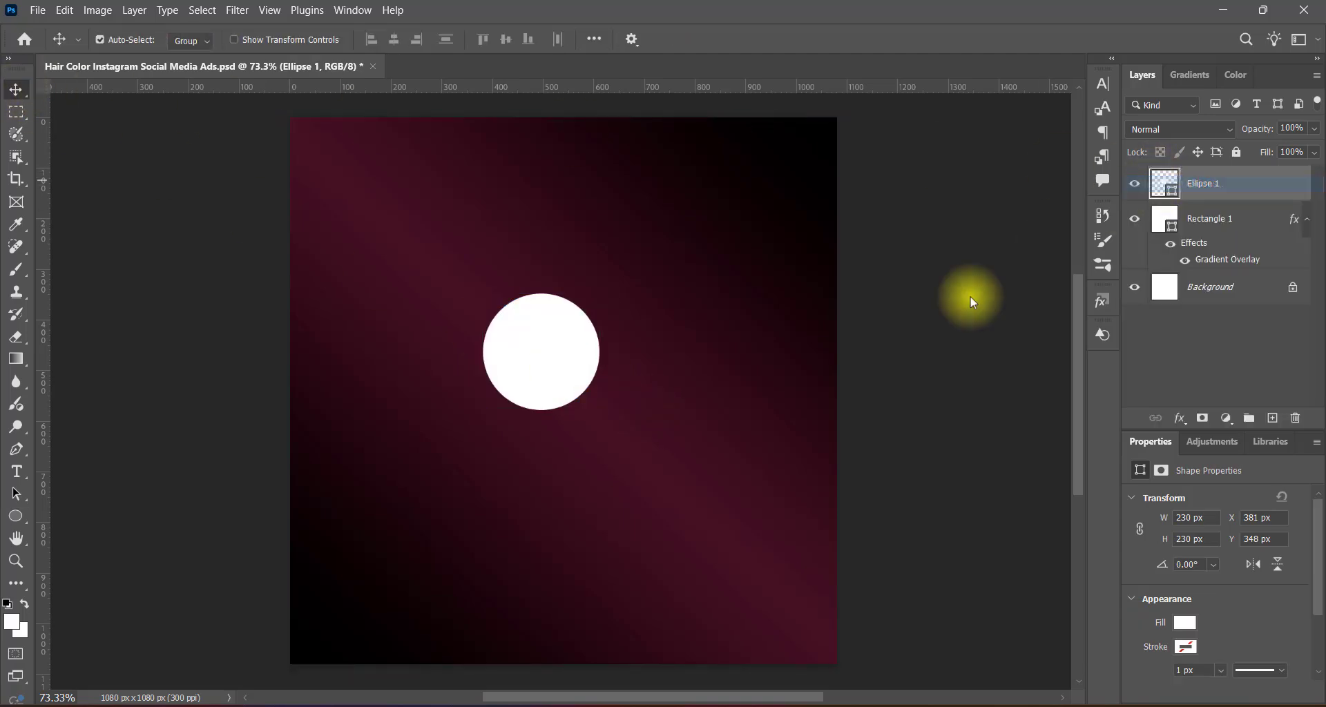
{"action": "left_click_drag", "start_coordinate": [676, 46], "coordinate": [980, 33]}
{"action": "left_click", "coordinate": [767, 313]}
{"action": "left_click", "coordinate": [807, 312]}
{"action": "left_click", "coordinate": [1093, 181]}
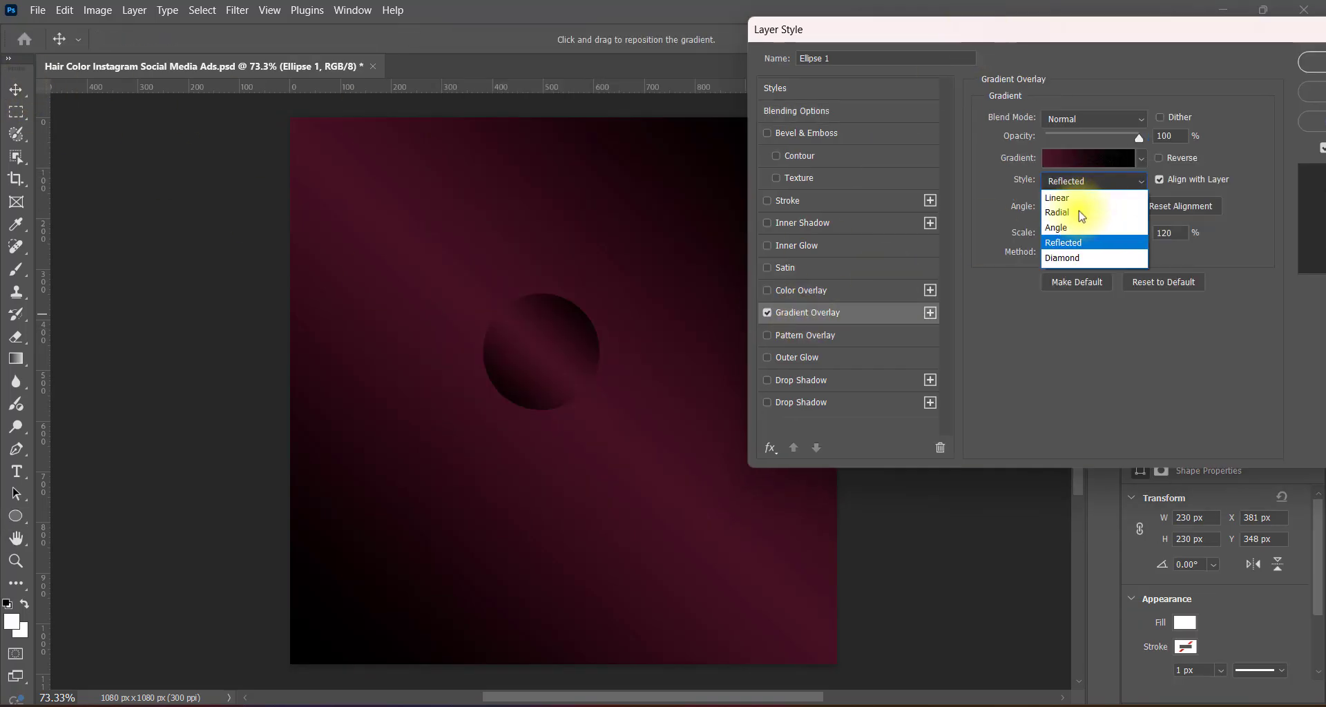
{"action": "left_click", "coordinate": [1081, 214]}
{"action": "left_click", "coordinate": [1091, 181]}
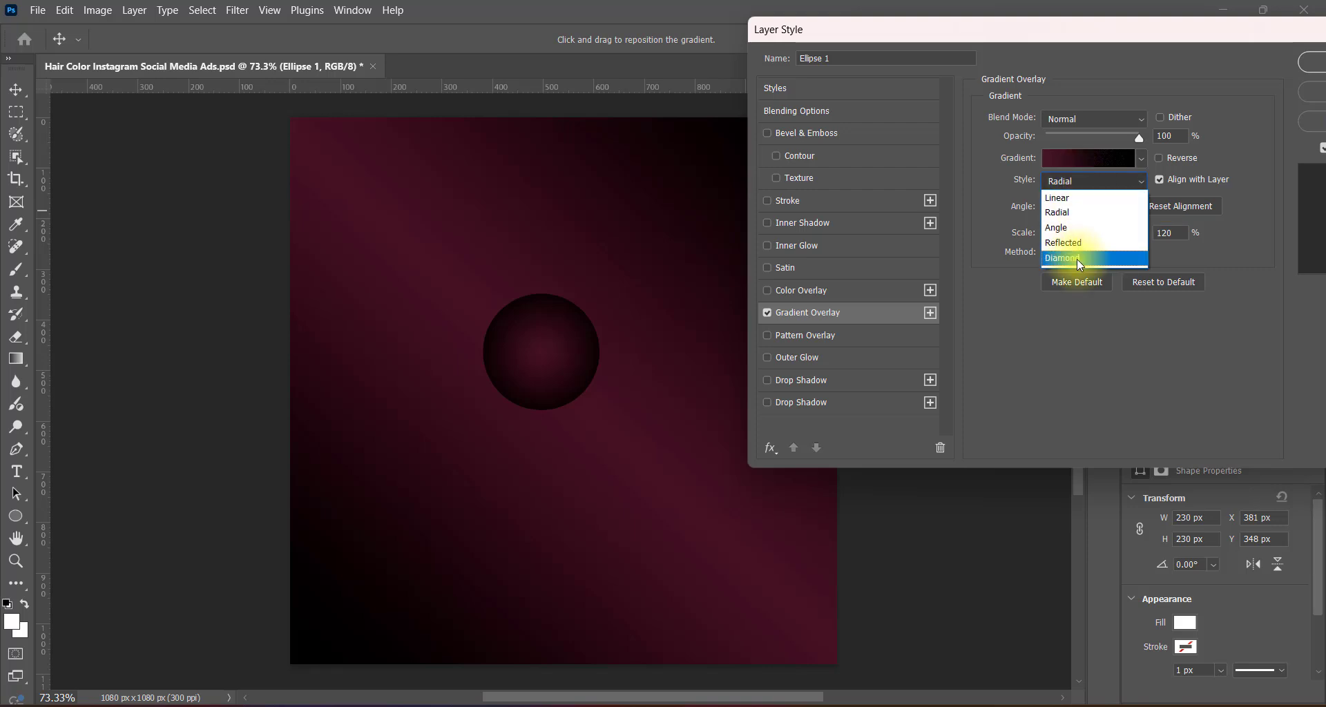
{"action": "left_click", "coordinate": [1075, 258]}
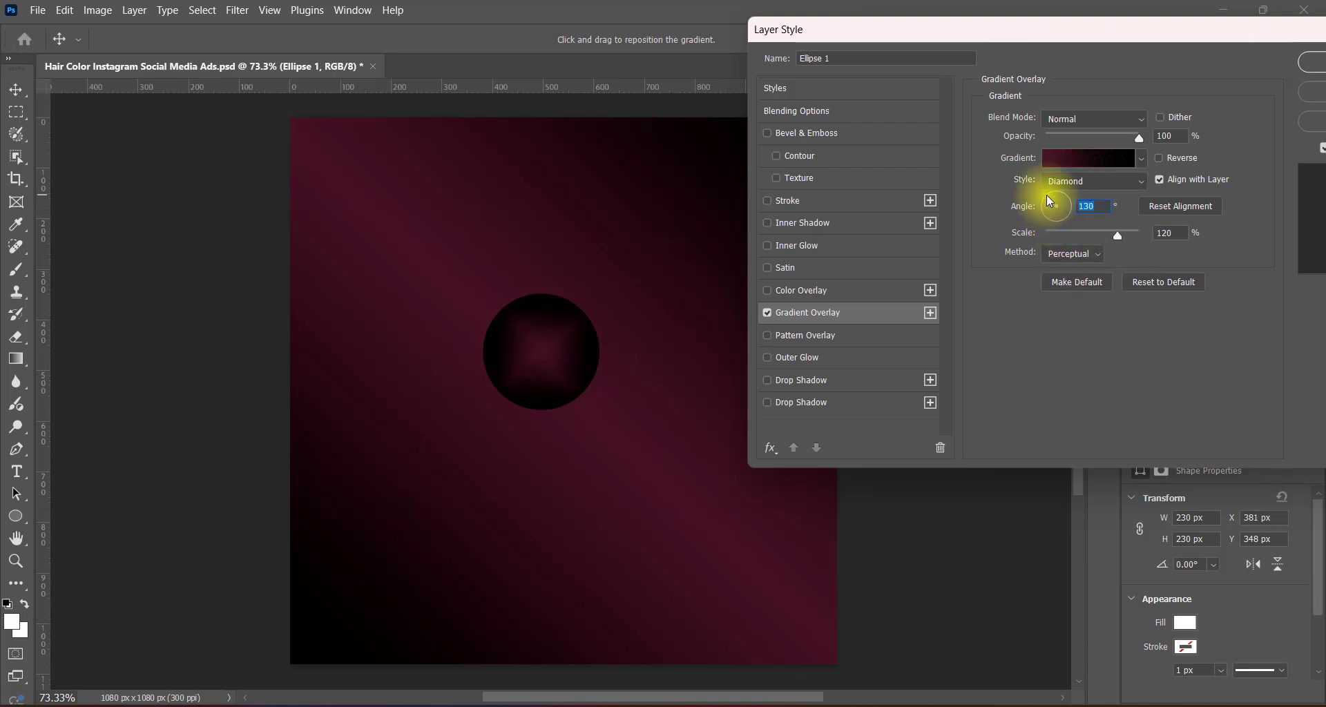
Apply the peach-to-red preset from the Oranges gradients to the circle's overlay, leaving Reverse off.
{"action": "left_click", "coordinate": [1141, 159]}
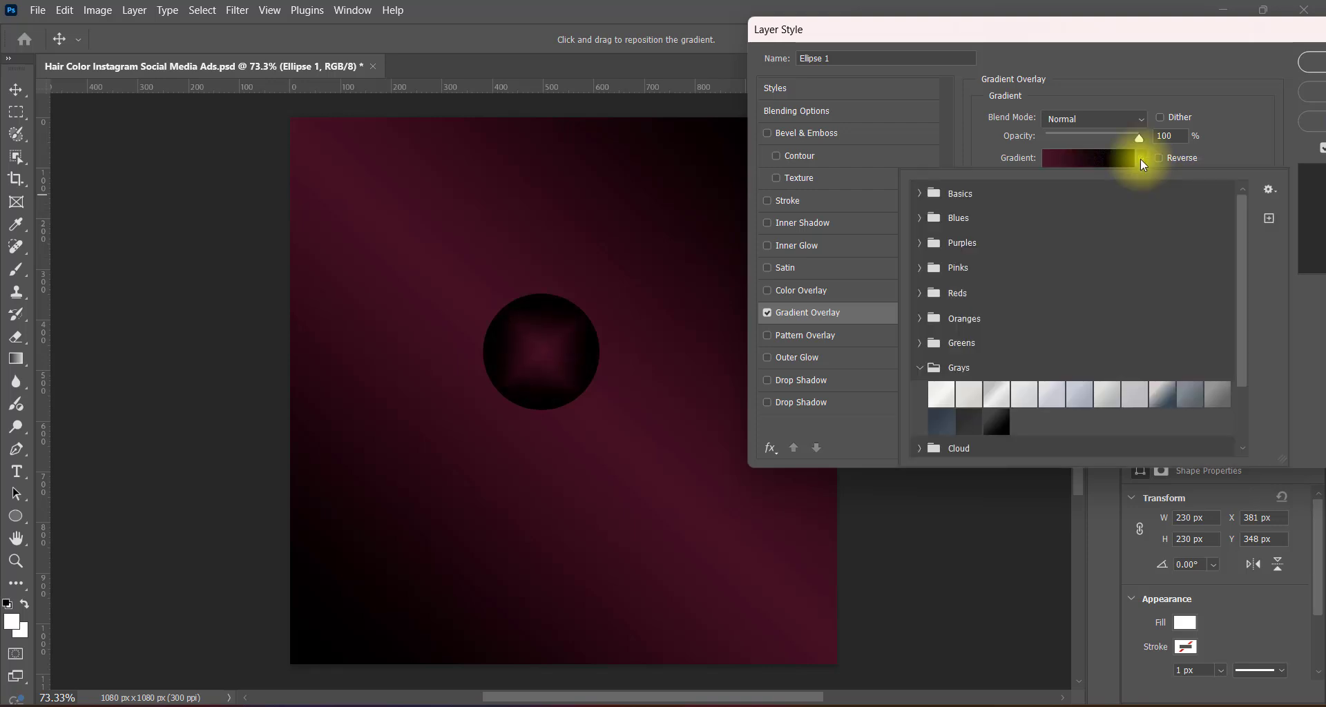
{"action": "left_click", "coordinate": [919, 319]}
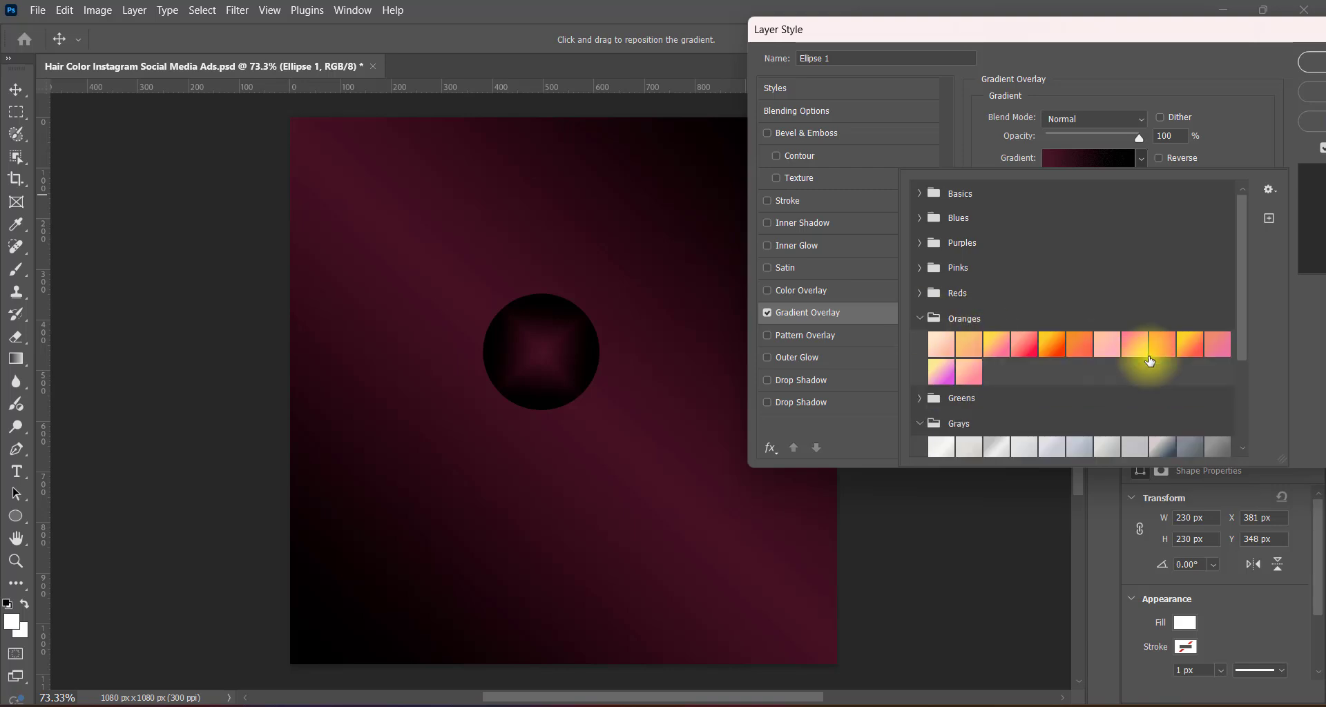
{"action": "left_click", "coordinate": [941, 372]}
{"action": "left_click", "coordinate": [1026, 343]}
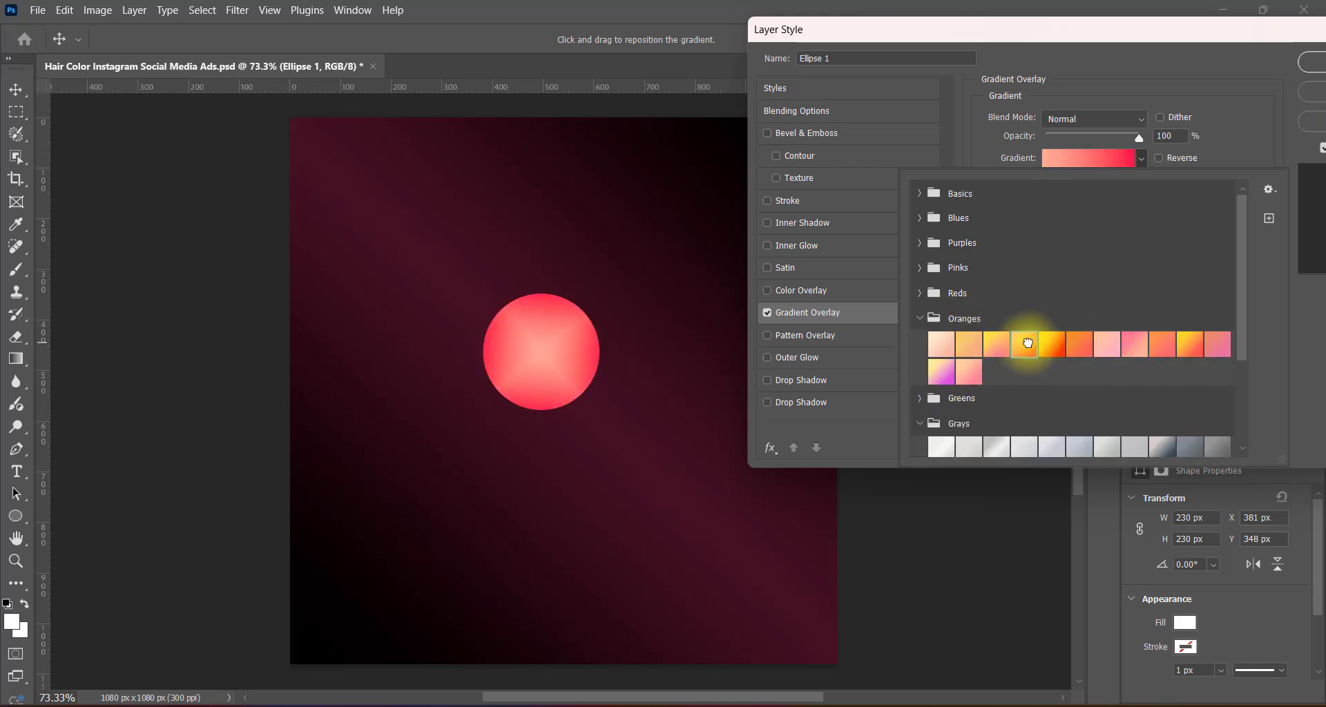
{"action": "left_click", "coordinate": [1304, 369]}
{"action": "left_click", "coordinate": [1160, 159]}
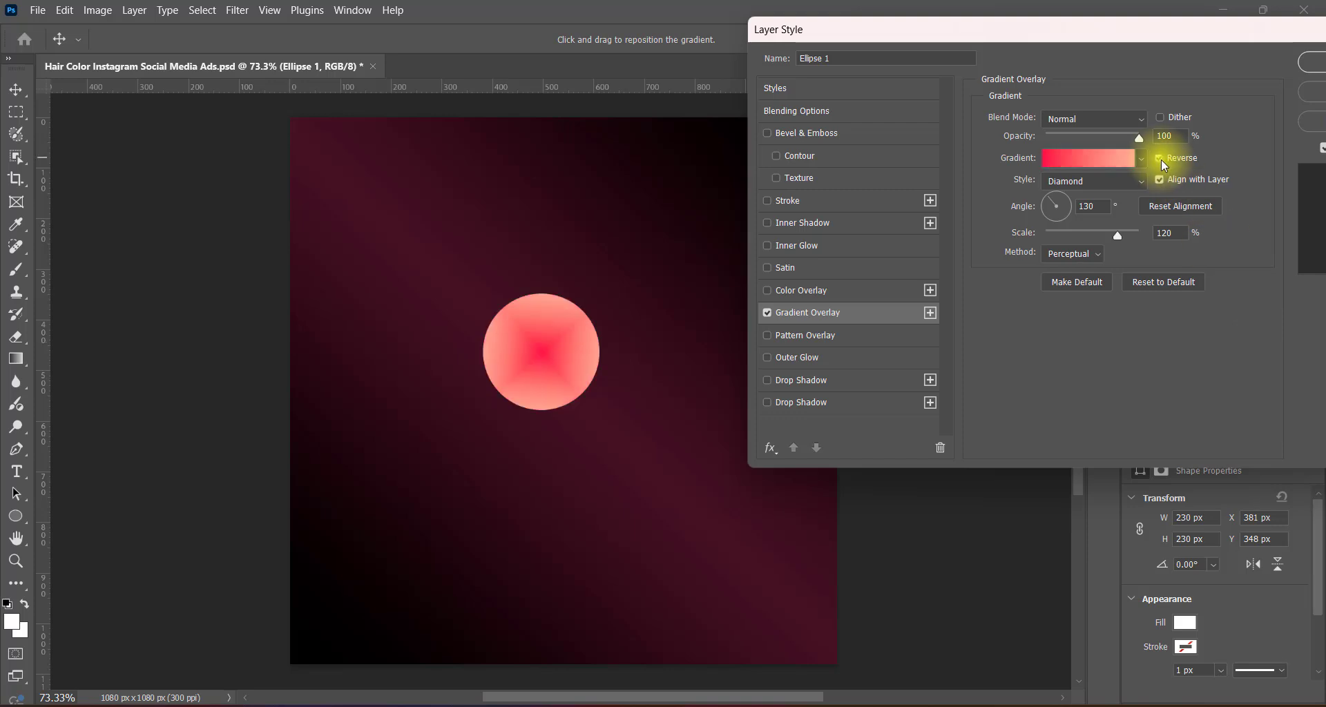
{"action": "left_click", "coordinate": [1160, 158]}
{"action": "left_click", "coordinate": [1311, 64]}
Convert the gradient circle layer to a smart object and set its blend mode to Luminosity.
{"action": "right_click", "coordinate": [1213, 185]}
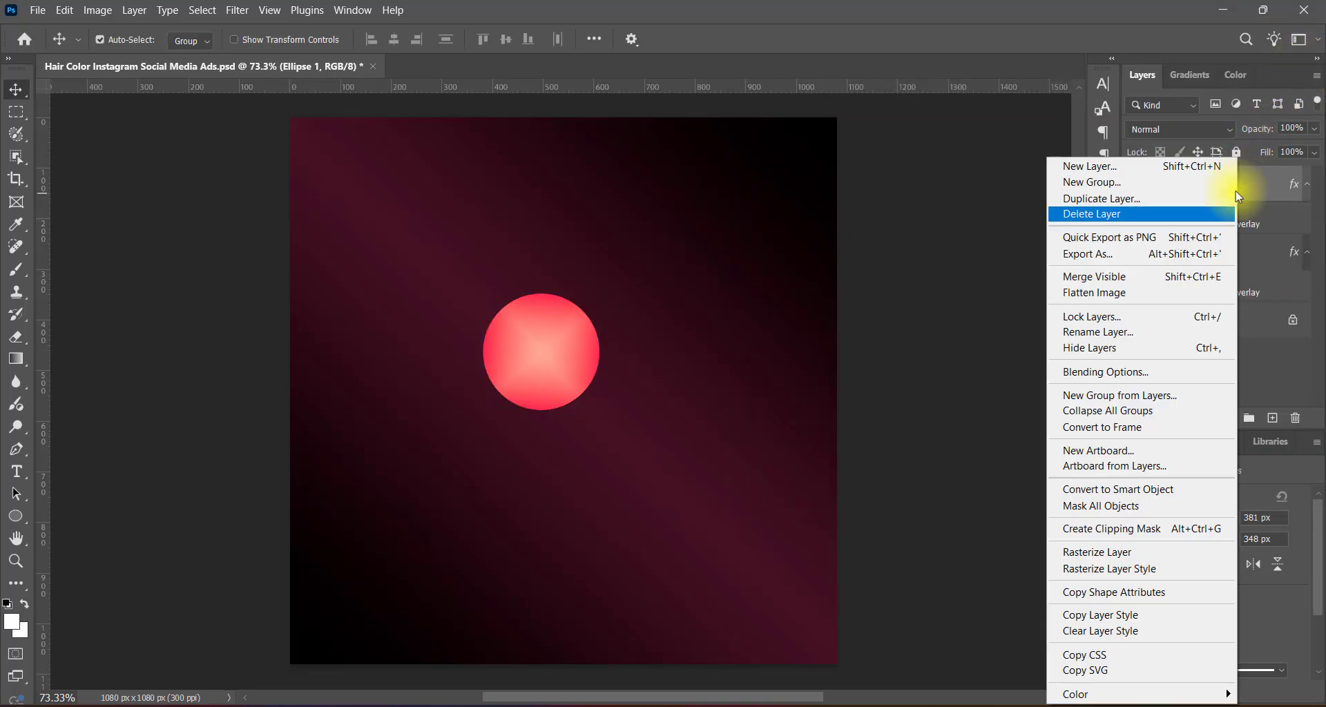
{"action": "left_click", "coordinate": [1125, 486]}
{"action": "left_click", "coordinate": [1184, 127]}
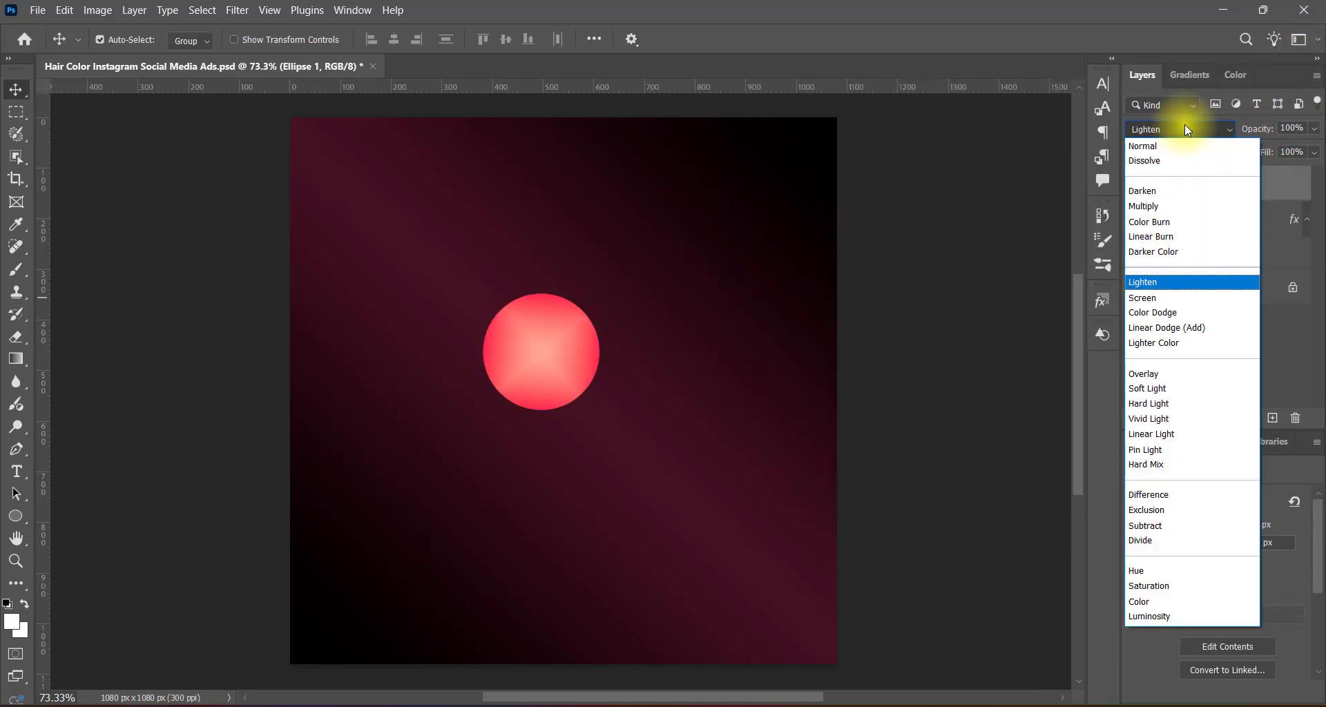
{"action": "left_click", "coordinate": [1201, 617]}
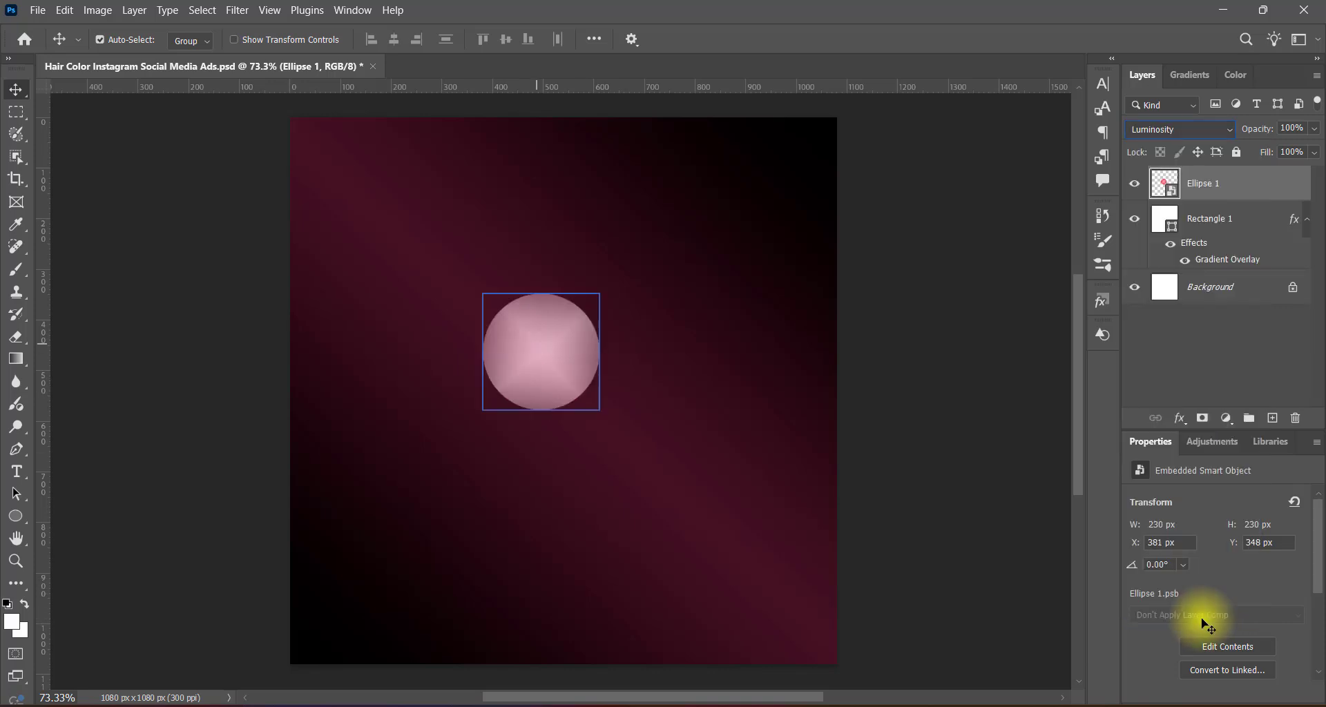
Apply a Gaussian Blur to the circle and lower its layer opacity to 51%.
{"action": "left_click", "coordinate": [237, 11]}
{"action": "left_click", "coordinate": [477, 267]}
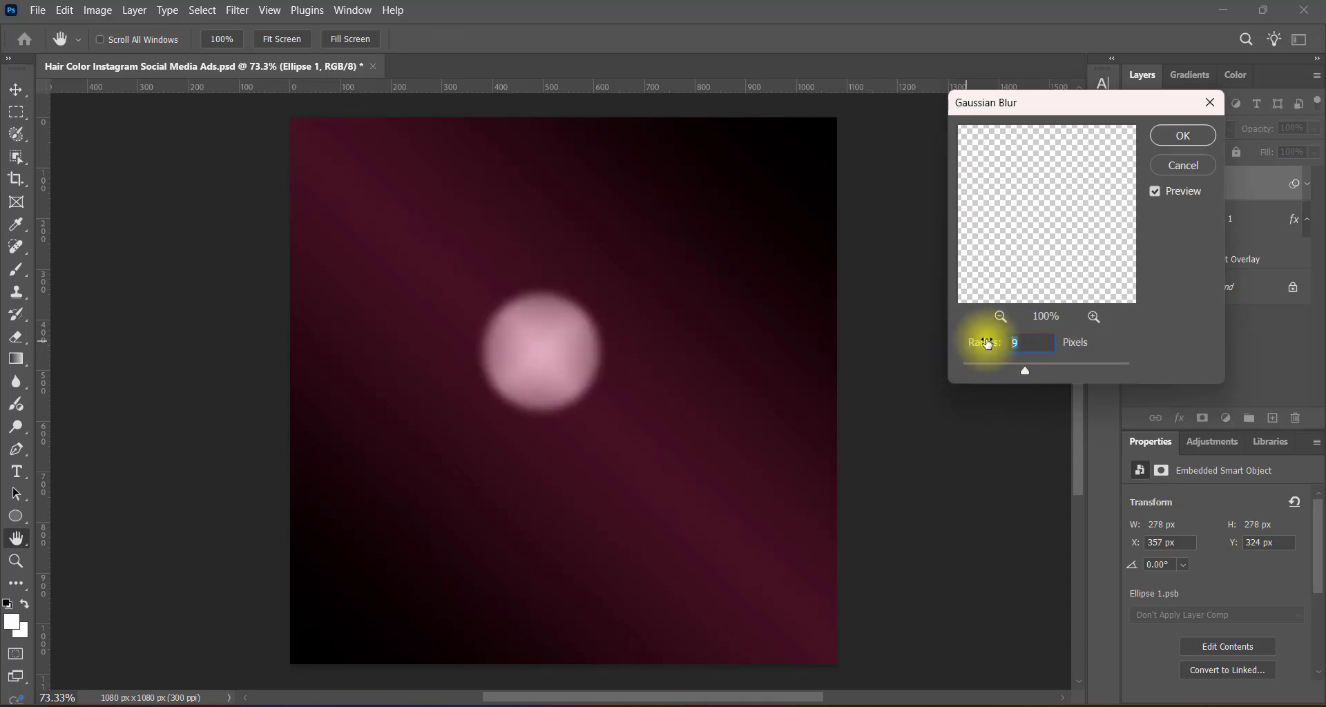
{"action": "left_click", "coordinate": [1180, 135]}
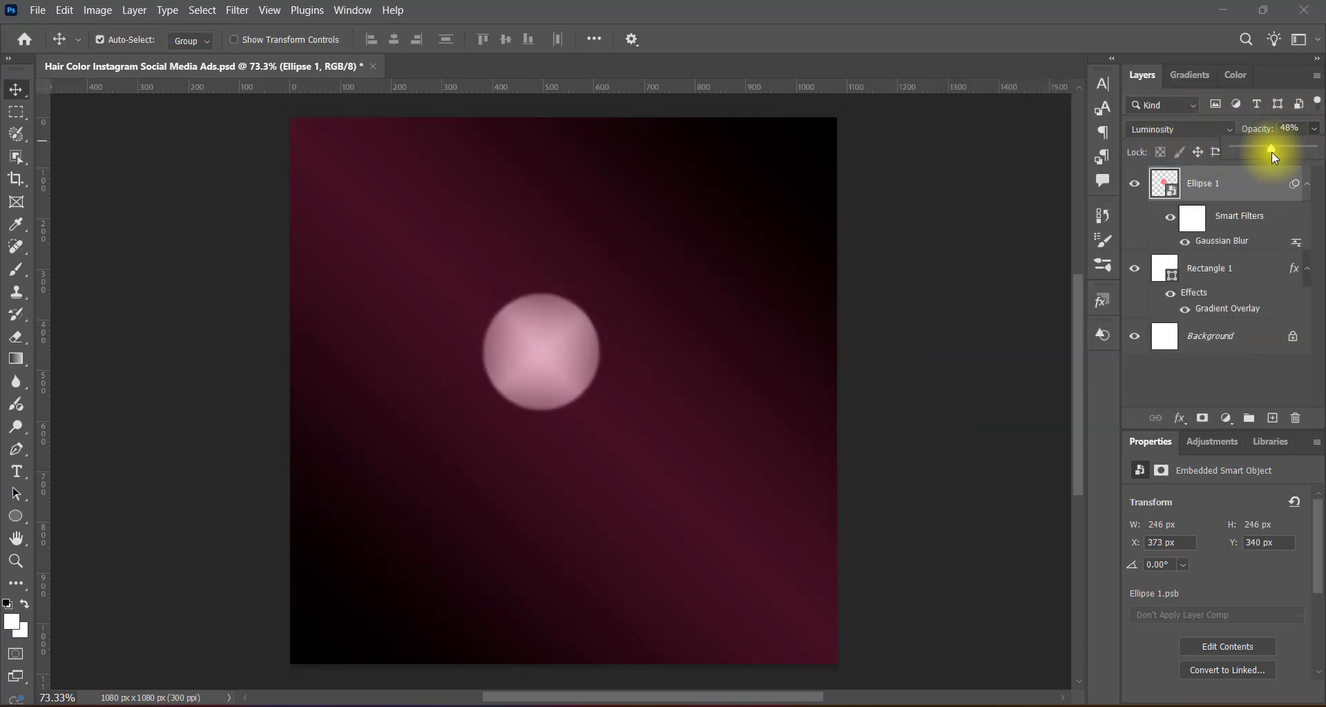
{"action": "left_click_drag", "start_coordinate": [1271, 152], "coordinate": [1274, 152]}
{"action": "left_click", "coordinate": [919, 324]}
{"action": "left_click", "coordinate": [543, 357]}
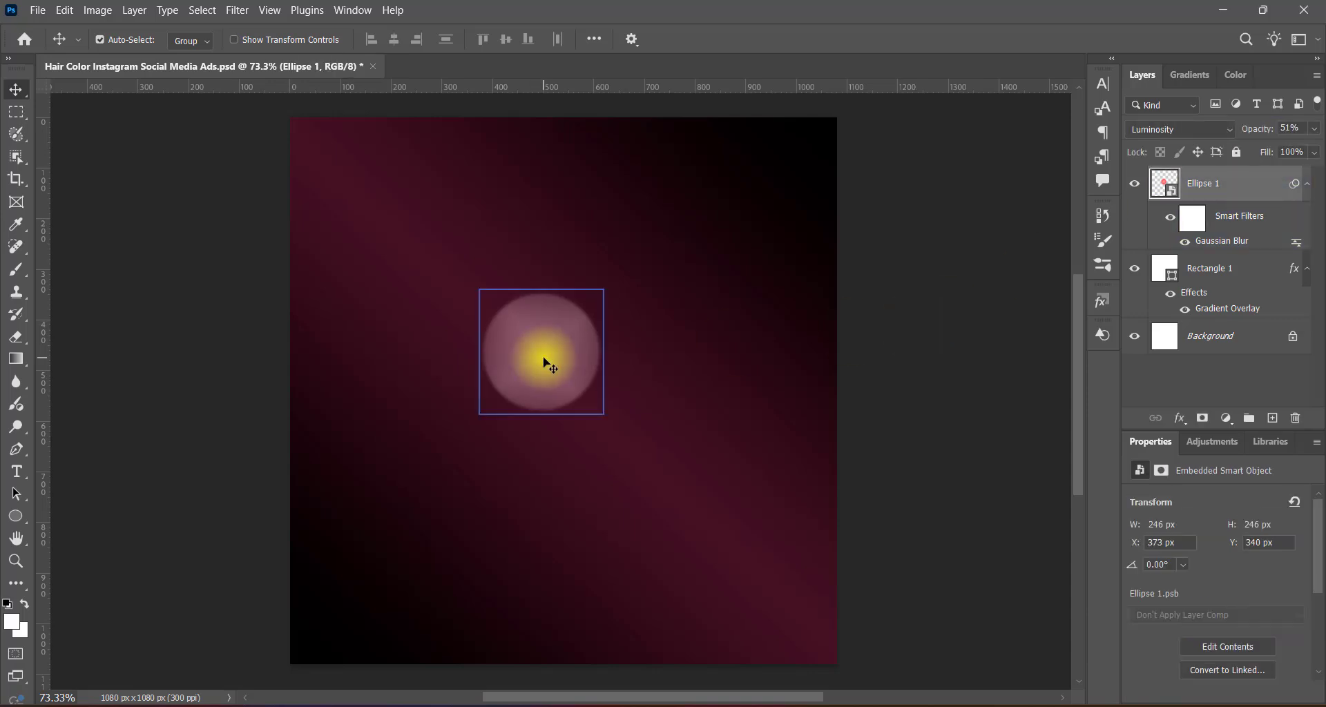
Move the circle to the canvas's upper left, duplicate it near the upper middle and scale the copy to about 171 px.
{"action": "left_click_drag", "start_coordinate": [543, 359], "coordinate": [557, 261]}
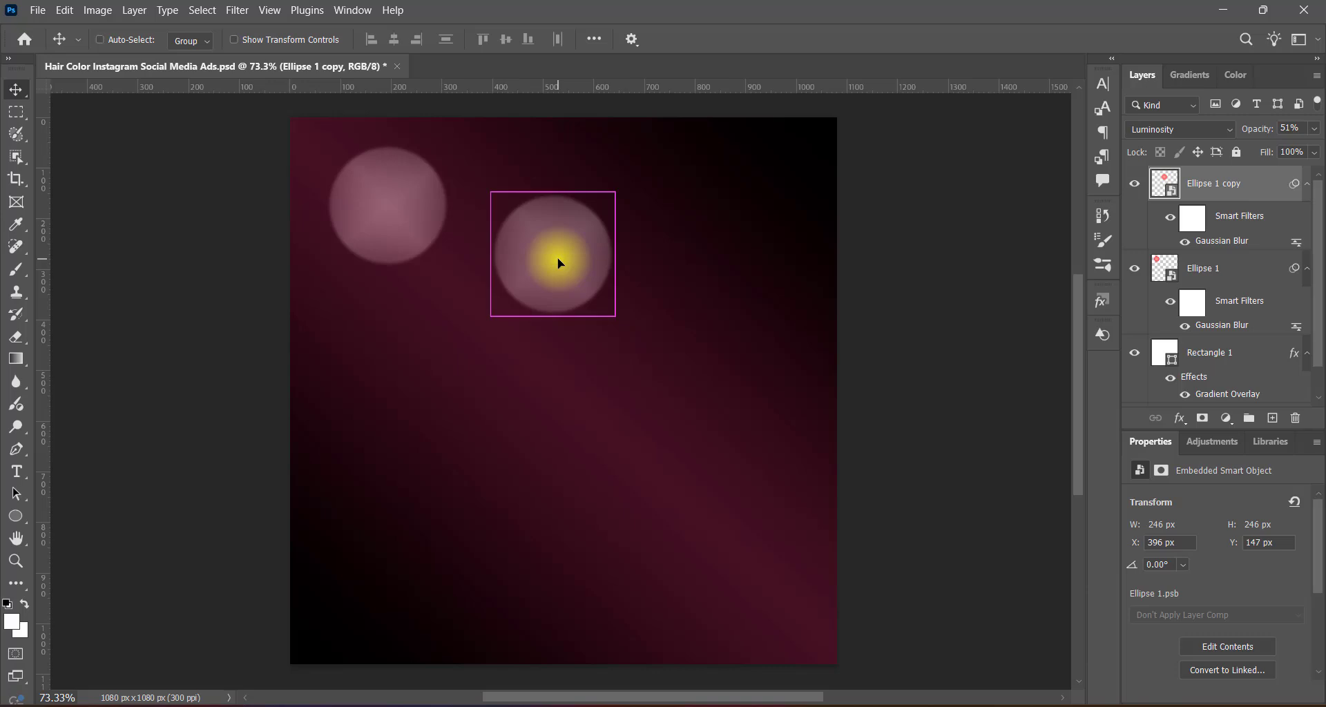
{"action": "key", "text": "ctrl+t"}
{"action": "left_click", "coordinate": [706, 291]}
{"action": "left_click_drag", "start_coordinate": [553, 192], "coordinate": [555, 230]}
{"action": "key", "text": "Return"}
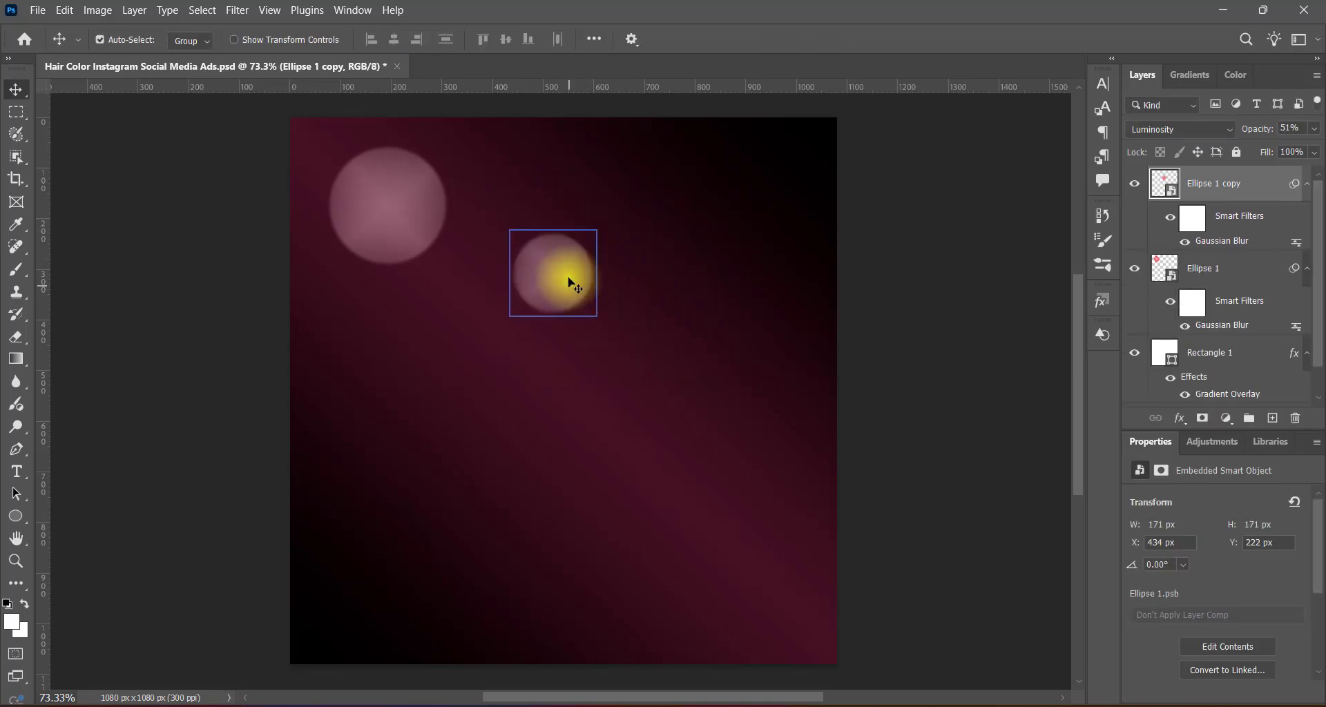
Place an enlarged copy of the smaller circle left of the canvas centre and a copy of the large circle at the upper right.
{"action": "left_click_drag", "start_coordinate": [555, 284], "coordinate": [514, 448], "text": "alt"}
{"action": "key", "text": "ctrl+t"}
{"action": "left_click", "coordinate": [723, 298]}
{"action": "key", "text": "Return"}
{"action": "left_click_drag", "start_coordinate": [392, 211], "coordinate": [685, 259], "text": "alt"}
Duplicate the upper-middle circle below the canvas centre and scale the copy down to about 132 px.
{"action": "left_click_drag", "start_coordinate": [557, 283], "coordinate": [610, 465], "text": "alt"}
{"action": "key", "text": "ctrl+t"}
{"action": "left_click", "coordinate": [694, 302]}
{"action": "left_click_drag", "start_coordinate": [607, 407], "coordinate": [603, 432]}
{"action": "key", "text": "Return"}
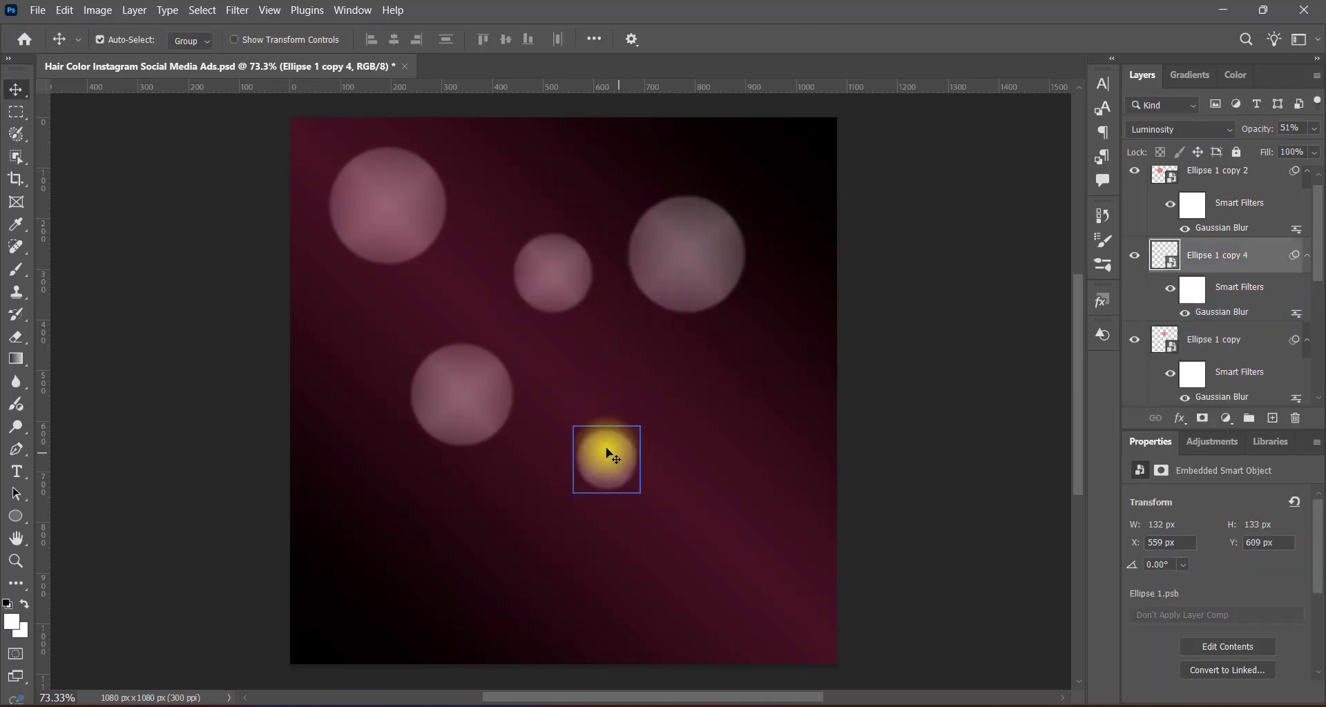
Spread further circle copies over the lower left, the top-right corner and open gaps, scaling the small ones to about 93 px.
{"action": "left_click_drag", "start_coordinate": [472, 392], "coordinate": [407, 553], "text": "alt"}
{"action": "left_click_drag", "start_coordinate": [551, 286], "coordinate": [795, 175], "text": "alt"}
{"action": "left_click", "coordinate": [605, 458]}
{"action": "left_click_drag", "start_coordinate": [608, 461], "coordinate": [491, 178], "text": "alt"}
{"action": "key", "text": "ctrl+t"}
{"action": "left_click", "coordinate": [698, 302]}
{"action": "key", "text": "Return"}
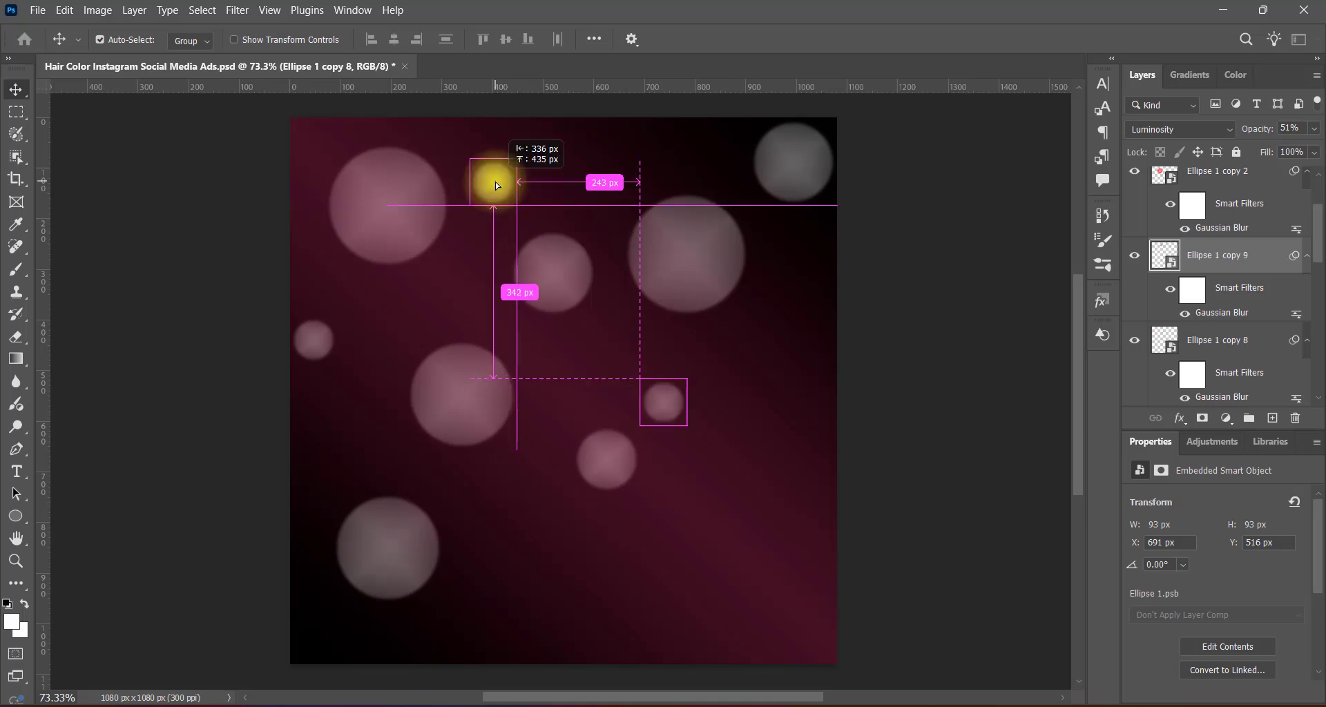
Duplicate the large upper-left circle to the lower right and enlarge the copy so it runs past the canvas edge.
{"action": "left_click", "coordinate": [400, 228]}
{"action": "left_click_drag", "start_coordinate": [401, 227], "coordinate": [830, 521], "text": "alt"}
{"action": "key", "text": "ctrl+t"}
{"action": "left_click", "coordinate": [721, 295]}
{"action": "key", "text": "Return"}
Add reduced copies of the small circle near the canvas's right side and centre, the smallest about 49 px wide.
{"action": "left_click_drag", "start_coordinate": [666, 405], "coordinate": [806, 384], "text": "alt"}
{"action": "key", "text": "ctrl+t"}
{"action": "left_click", "coordinate": [723, 298]}
{"action": "left_click", "coordinate": [853, 40]}
{"action": "key", "text": "ctrl+t"}
{"action": "left_click", "coordinate": [717, 292]}
{"action": "left_click", "coordinate": [853, 40]}
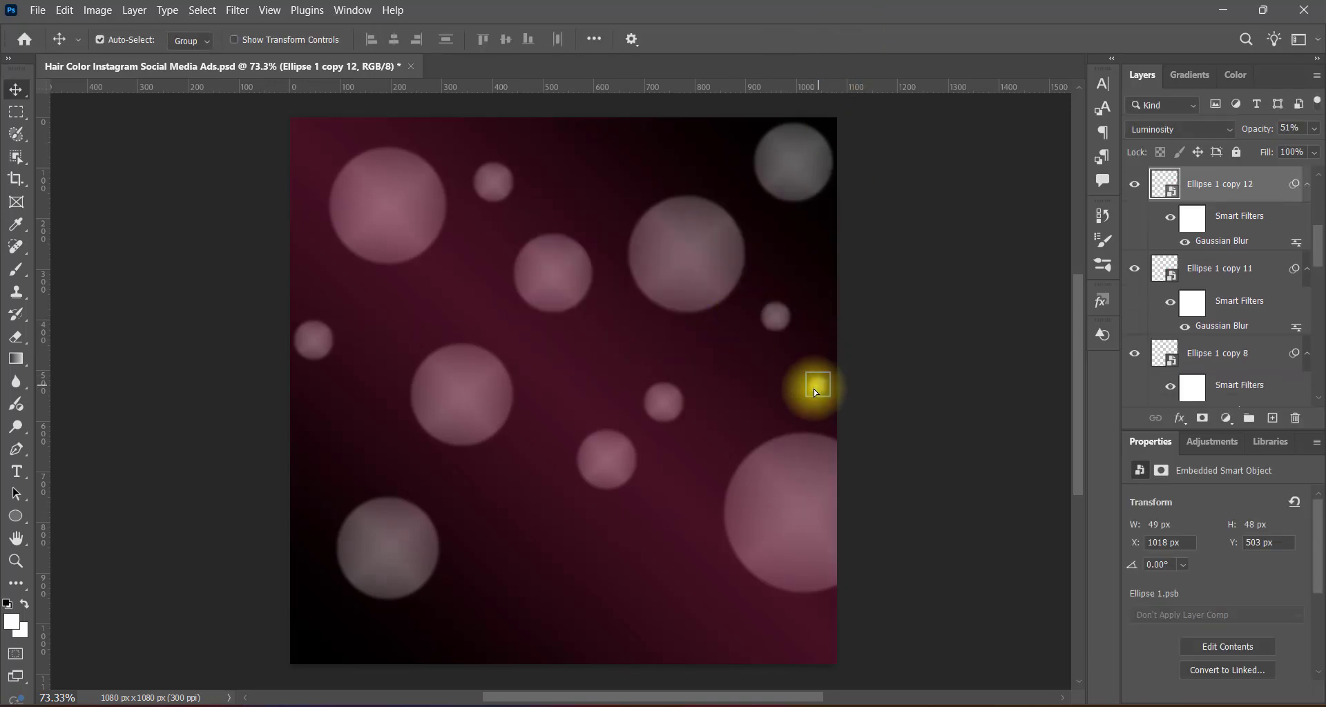
Place a small circle copy near the canvas's upper edge, right of the middle, and scale it to about 61 px.
{"action": "left_click_drag", "start_coordinate": [594, 382], "coordinate": [633, 166], "text": "alt"}
{"action": "key", "text": "ctrl+t"}
{"action": "left_click", "coordinate": [697, 299]}
{"action": "left_click", "coordinate": [856, 42]}
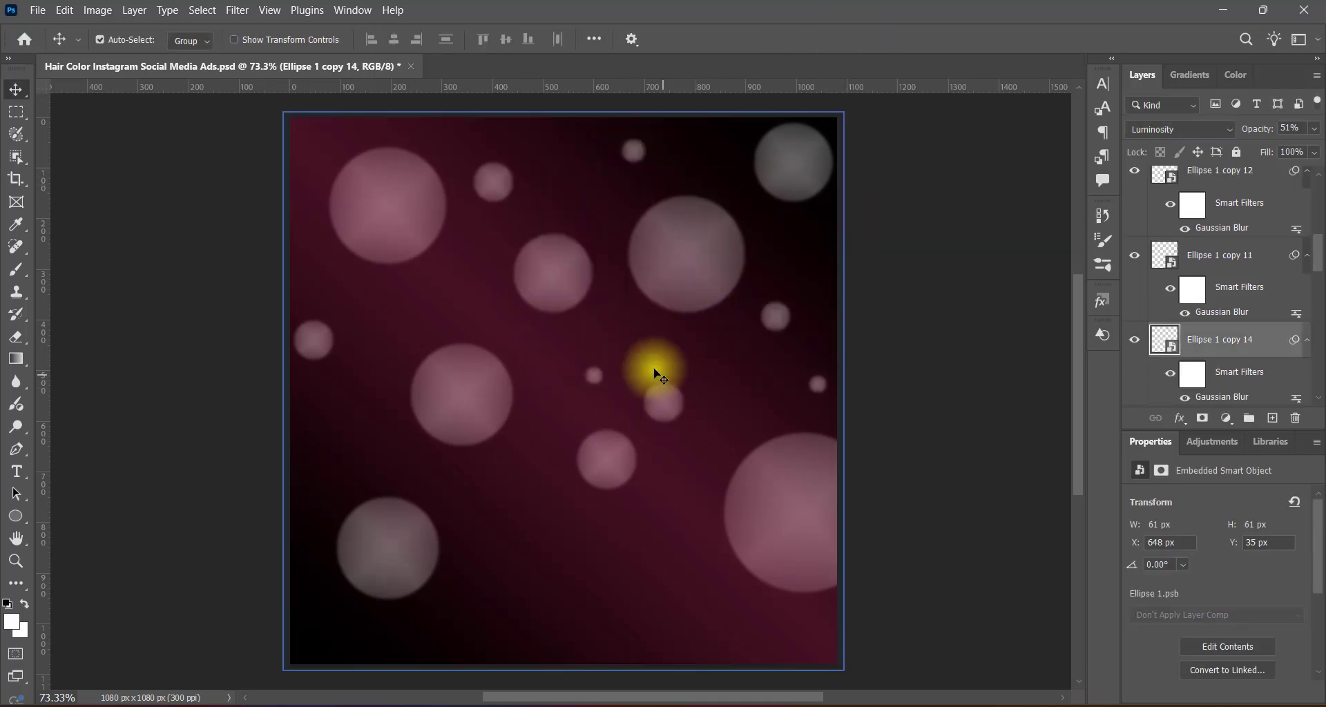
Duplicate the medium circle left of centre to the bottom middle of the canvas and scale the copy down.
{"action": "left_click_drag", "start_coordinate": [474, 390], "coordinate": [571, 545], "text": "alt"}
{"action": "key", "text": "ctrl+t"}
{"action": "left_click", "coordinate": [703, 301]}
{"action": "key", "text": "Return"}
Duplicate small circles near the left edge, below the large upper-left circle and into the top-left corner.
{"action": "left_click", "coordinate": [597, 380]}
{"action": "left_click_drag", "start_coordinate": [597, 380], "coordinate": [353, 413], "text": "alt"}
{"action": "left_click", "coordinate": [674, 404]}
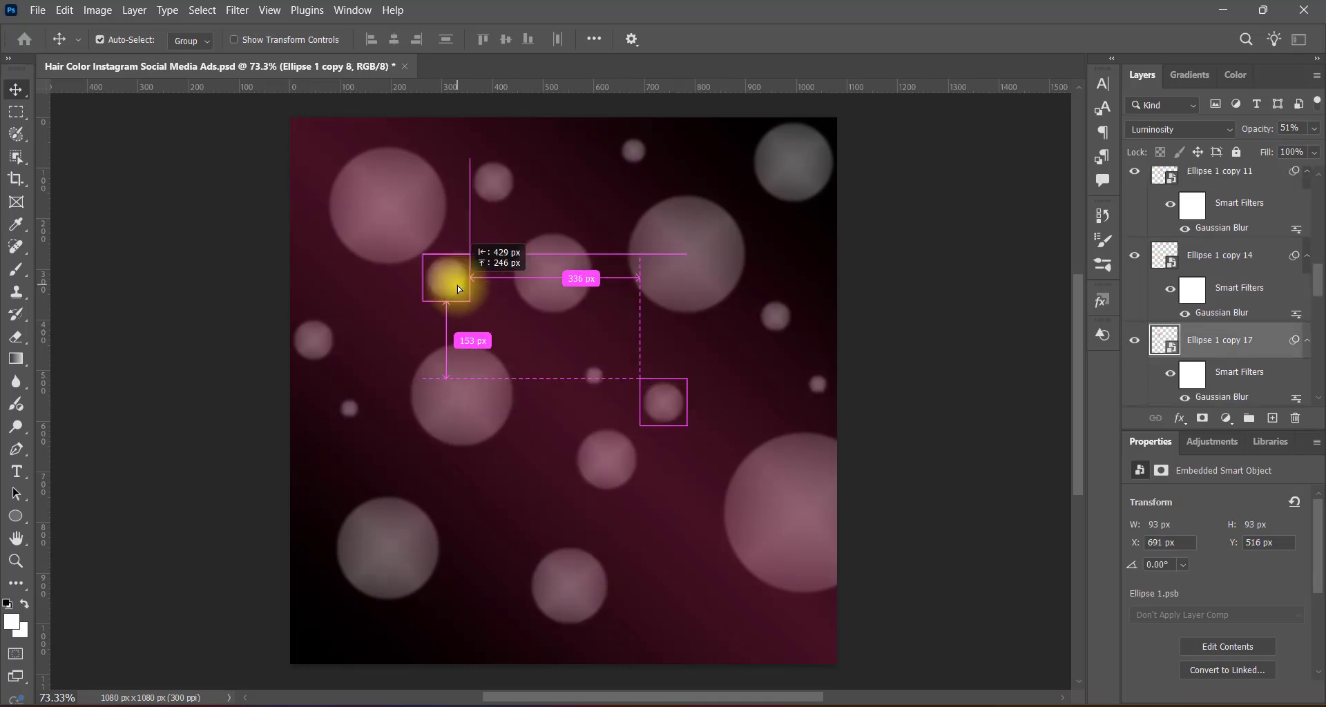
{"action": "left_click", "coordinate": [775, 318]}
{"action": "left_click_drag", "start_coordinate": [331, 152], "coordinate": [305, 134], "text": "alt"}
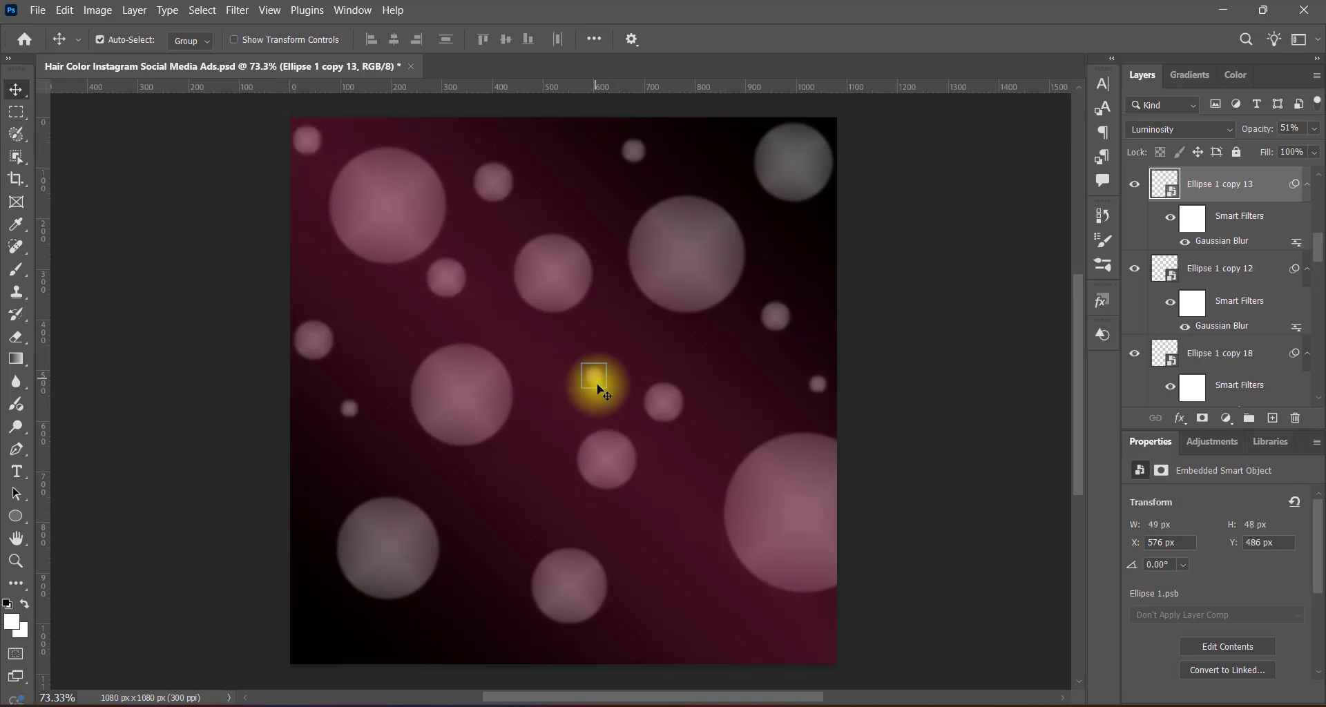
Fill the remaining gaps with small circle copies and place a medium copy partly beyond the canvas's top edge.
{"action": "left_click_drag", "start_coordinate": [594, 382], "coordinate": [702, 616], "text": "alt"}
{"action": "left_click", "coordinate": [817, 387]}
{"action": "left_click_drag", "start_coordinate": [818, 387], "coordinate": [700, 126], "text": "alt"}
{"action": "left_click", "coordinate": [548, 285]}
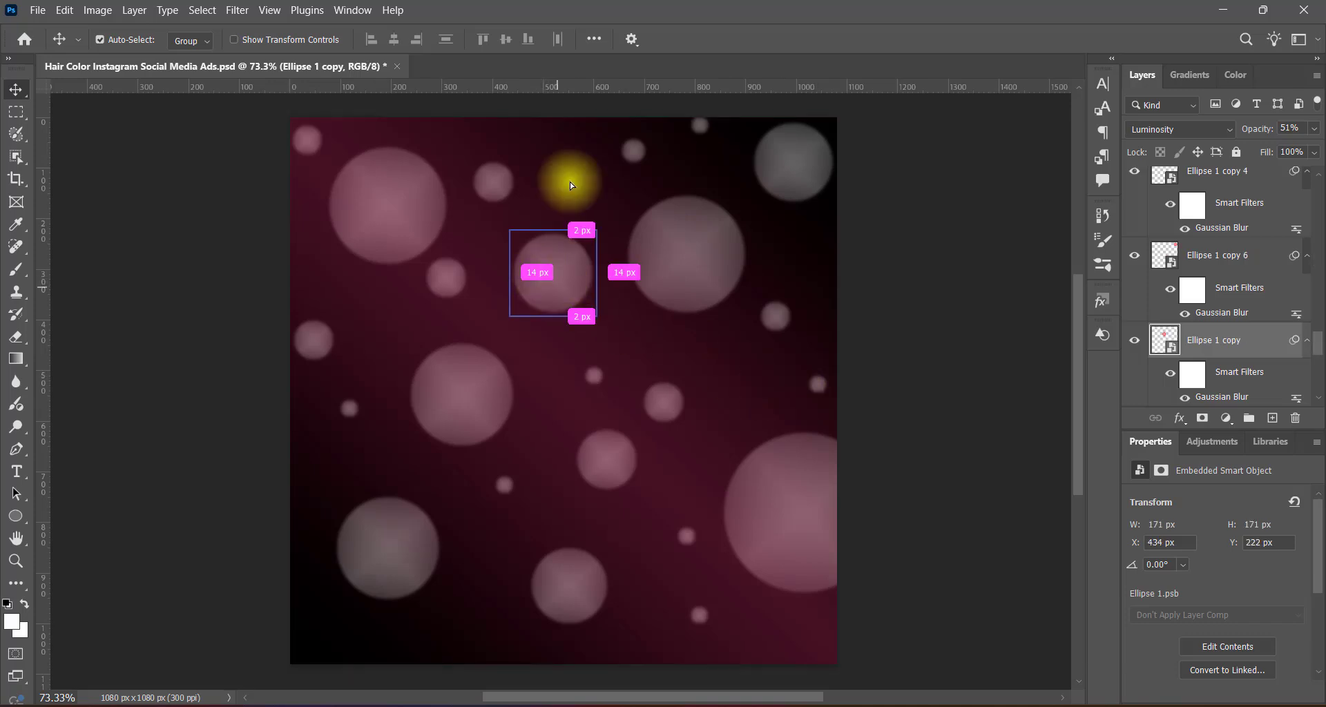
{"action": "left_click_drag", "start_coordinate": [562, 127], "coordinate": [561, 132], "text": "alt"}
{"action": "left_click", "coordinate": [672, 399]}
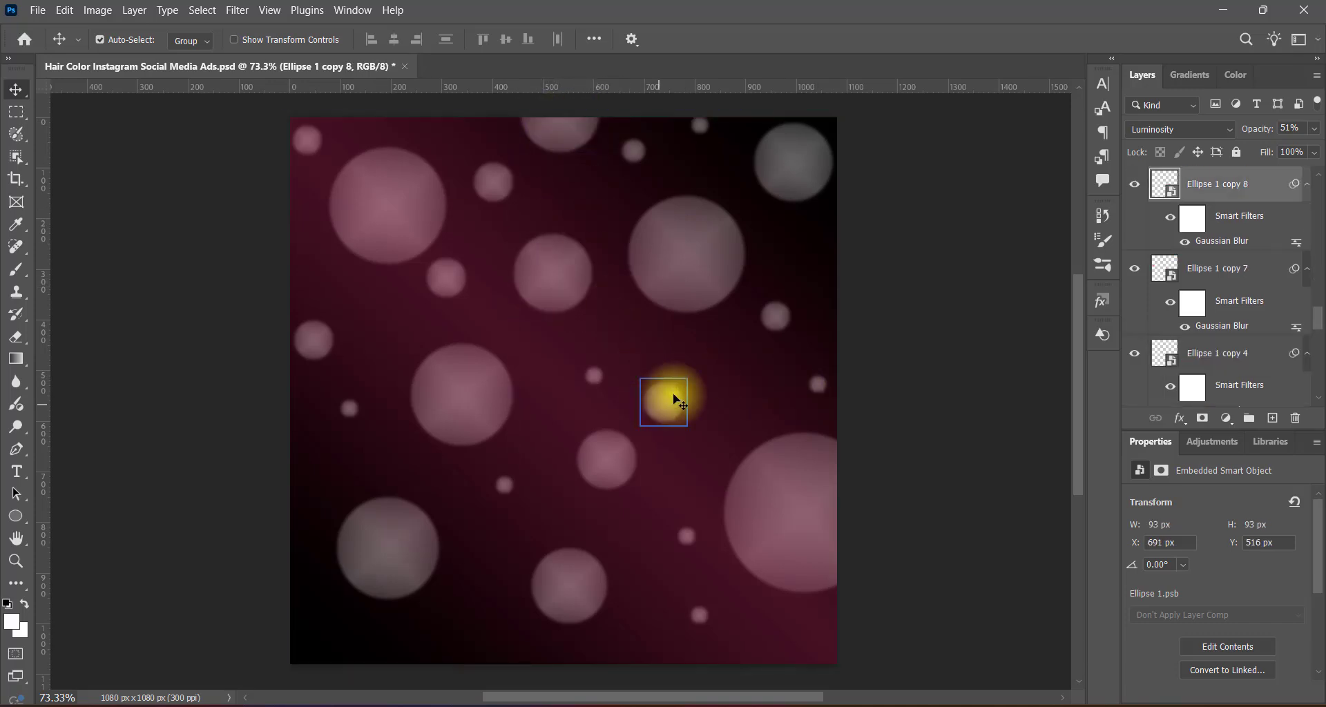
{"action": "left_click_drag", "start_coordinate": [775, 321], "coordinate": [740, 371], "text": "alt"}
{"action": "left_click_drag", "start_coordinate": [487, 587], "coordinate": [488, 586], "text": "alt"}
Select all the circle layers and group them.
{"action": "left_click", "coordinate": [974, 452]}
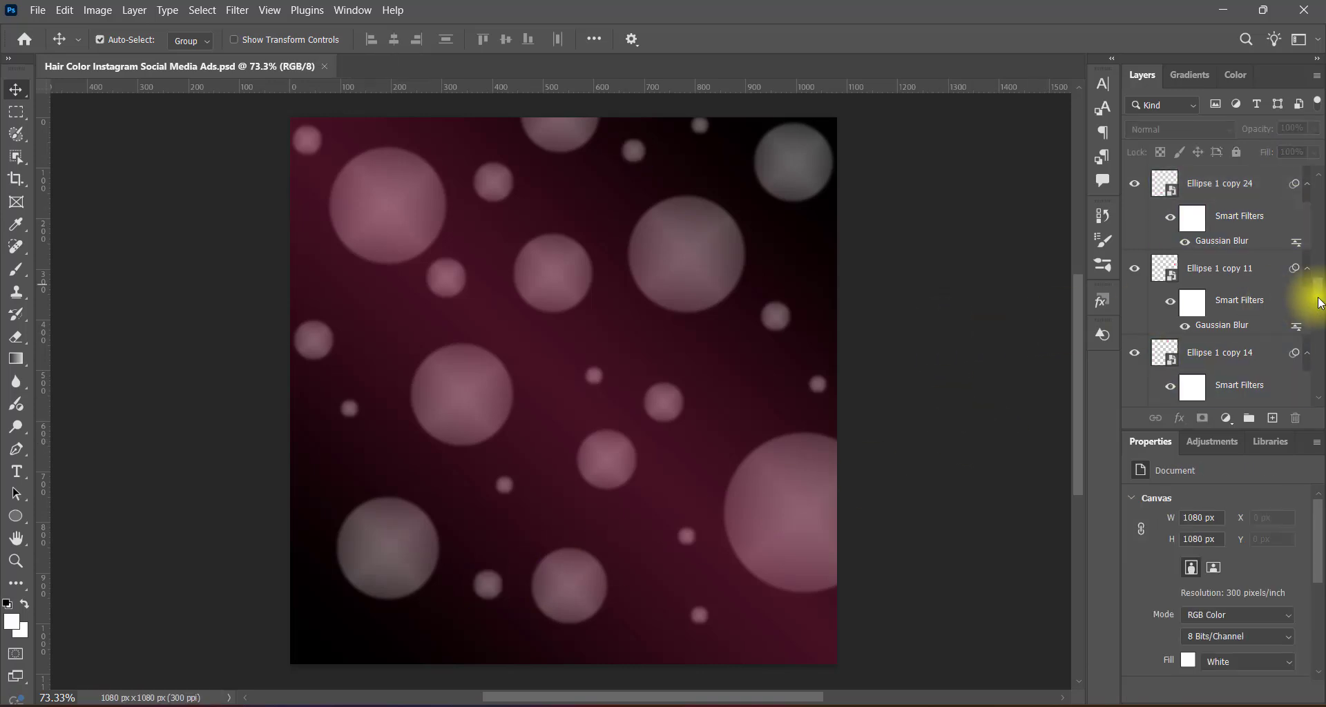
{"action": "left_click", "coordinate": [1259, 183]}
{"action": "left_click_drag", "start_coordinate": [1317, 294], "coordinate": [1320, 373]}
{"action": "left_click", "coordinate": [1253, 309], "text": "shift"}
{"action": "key", "text": "ctrl+g"}
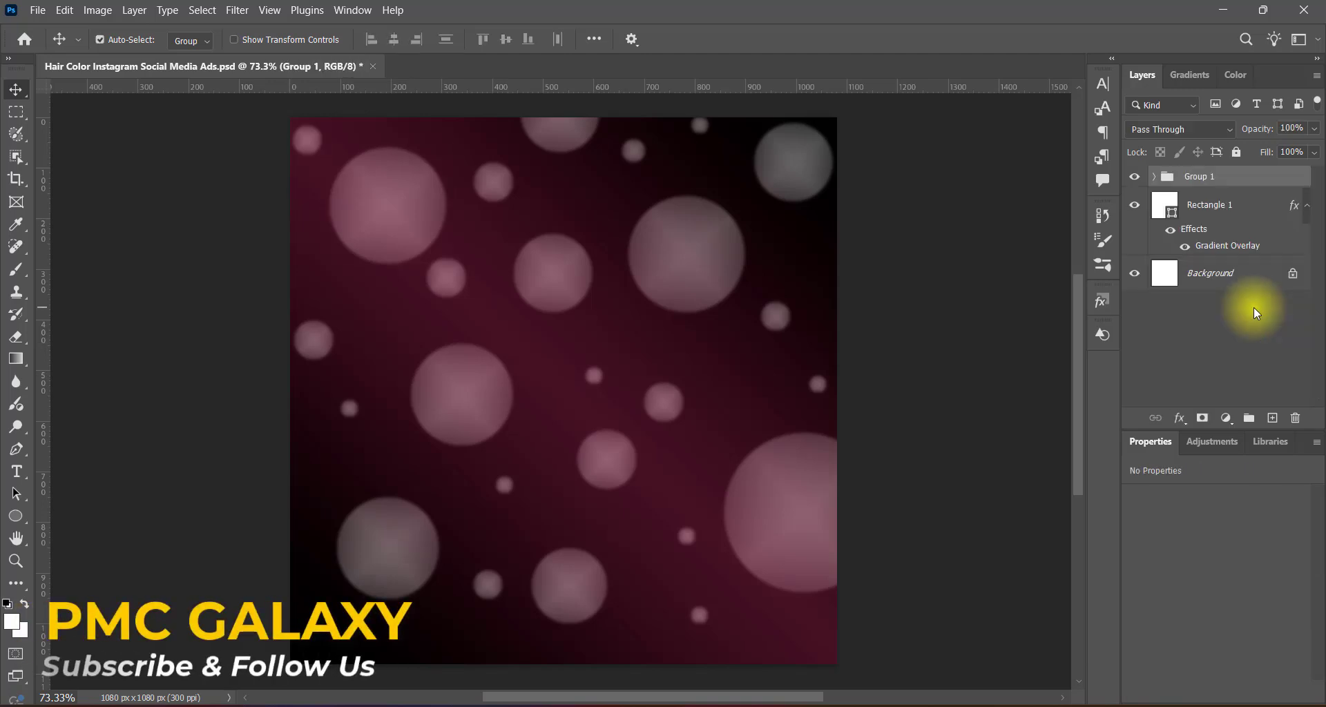
Convert the circles group to a smart object and set its blend mode to Luminosity.
{"action": "right_click", "coordinate": [1246, 183]}
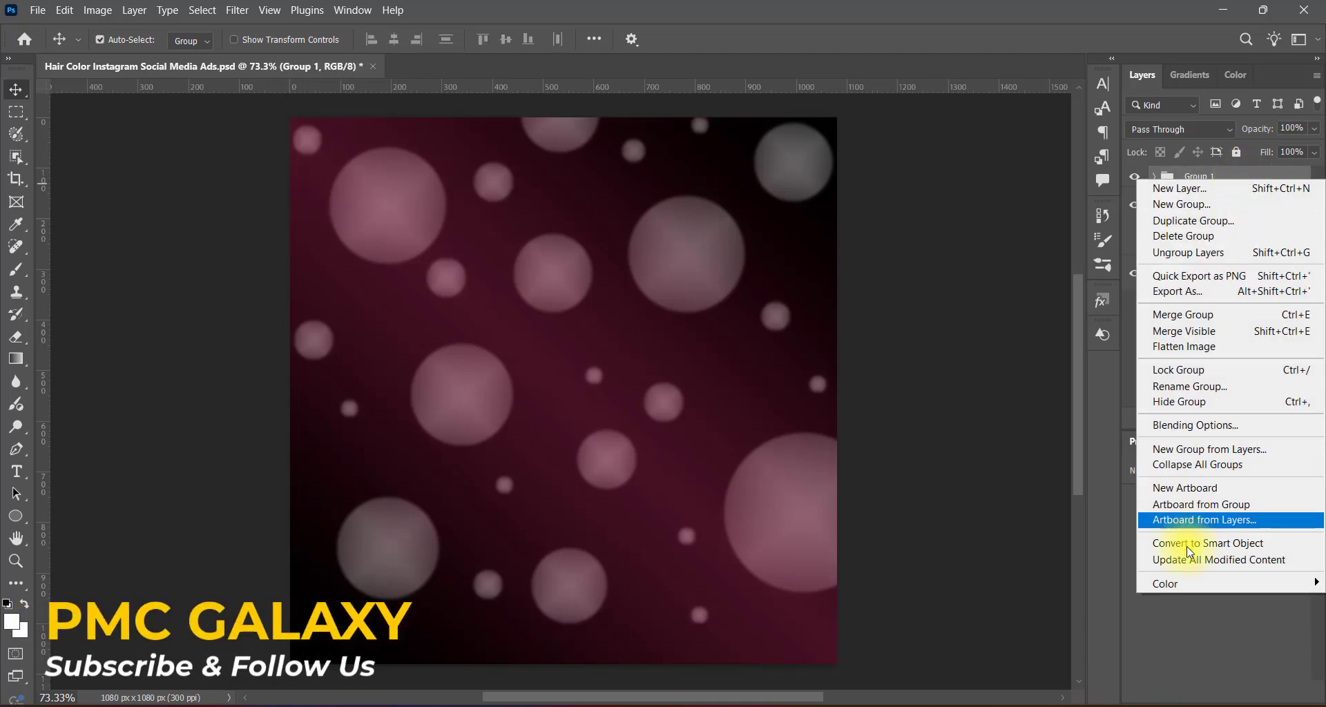
{"action": "left_click", "coordinate": [1188, 568]}
{"action": "left_click", "coordinate": [1195, 130]}
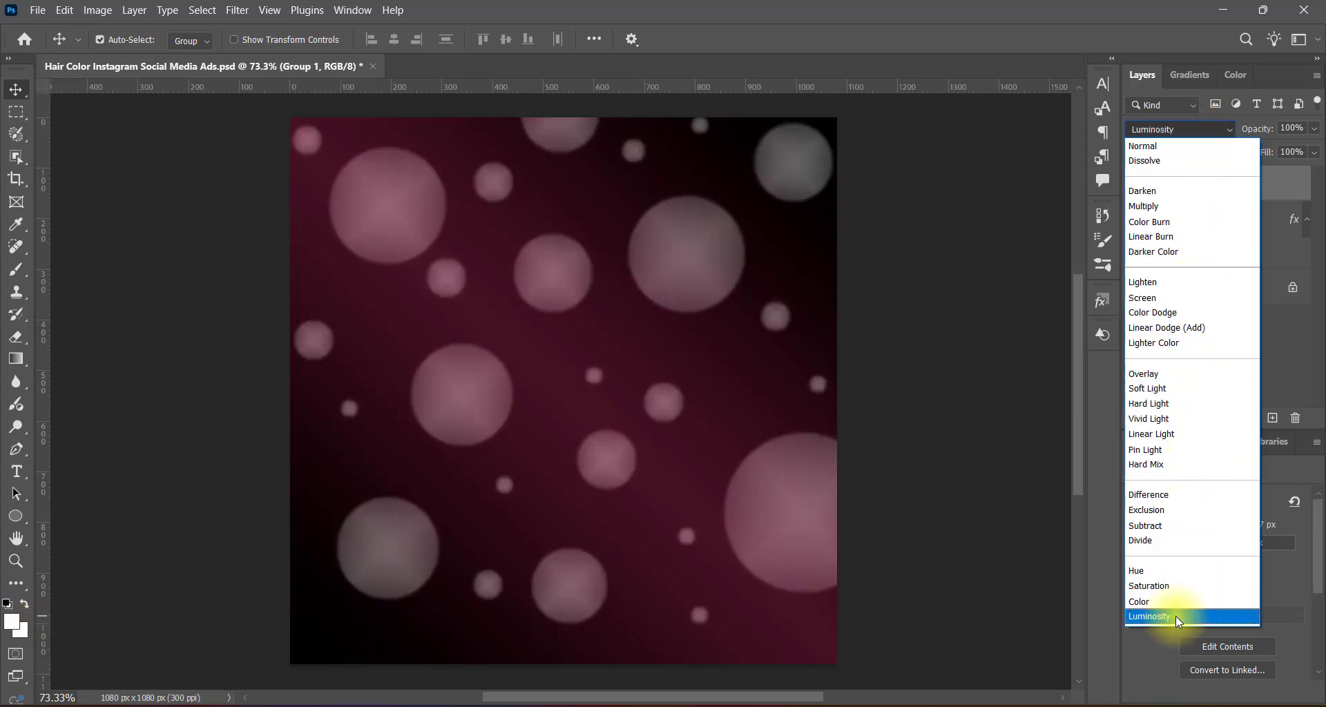
{"action": "left_click", "coordinate": [1176, 616]}
{"action": "left_click", "coordinate": [1021, 323]}
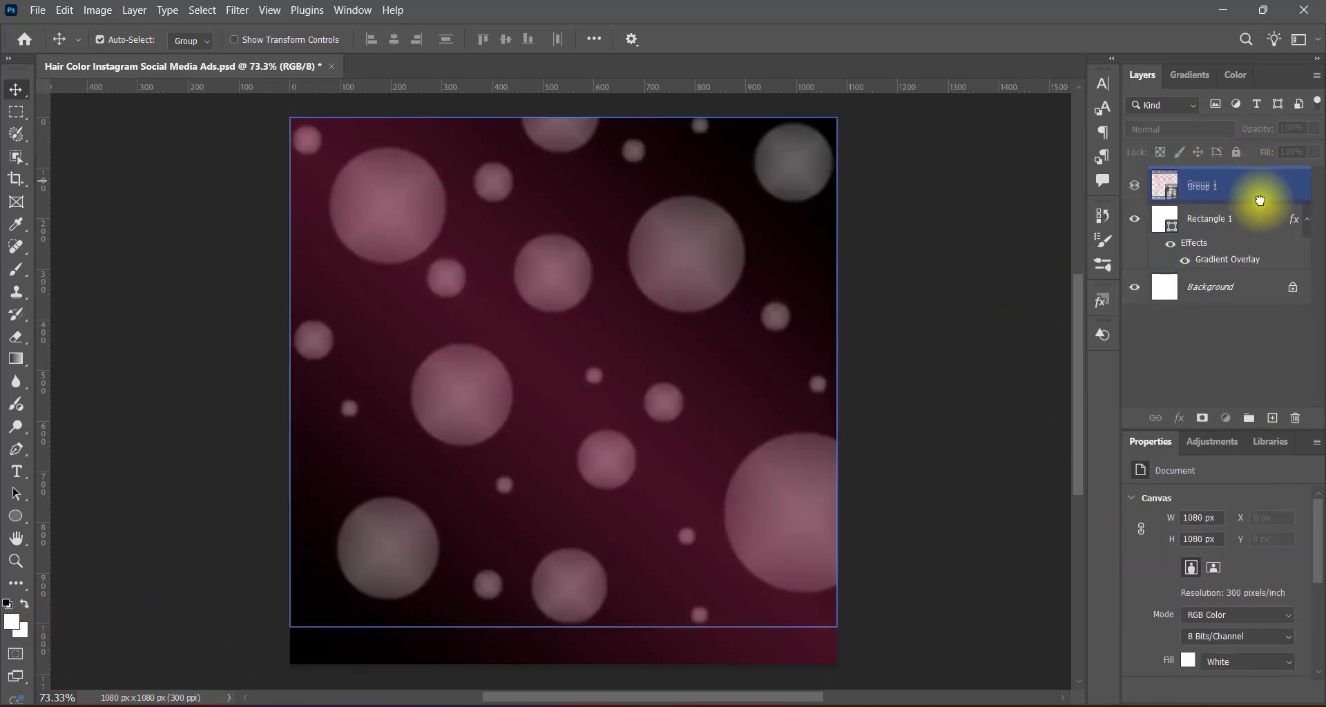
Duplicate the Group 1 smart object and flip the copy vertically.
{"action": "left_click_drag", "start_coordinate": [1258, 195], "coordinate": [1272, 418]}
{"action": "key", "text": "ctrl+t"}
{"action": "right_click", "coordinate": [714, 400]}
{"action": "left_click", "coordinate": [740, 384]}
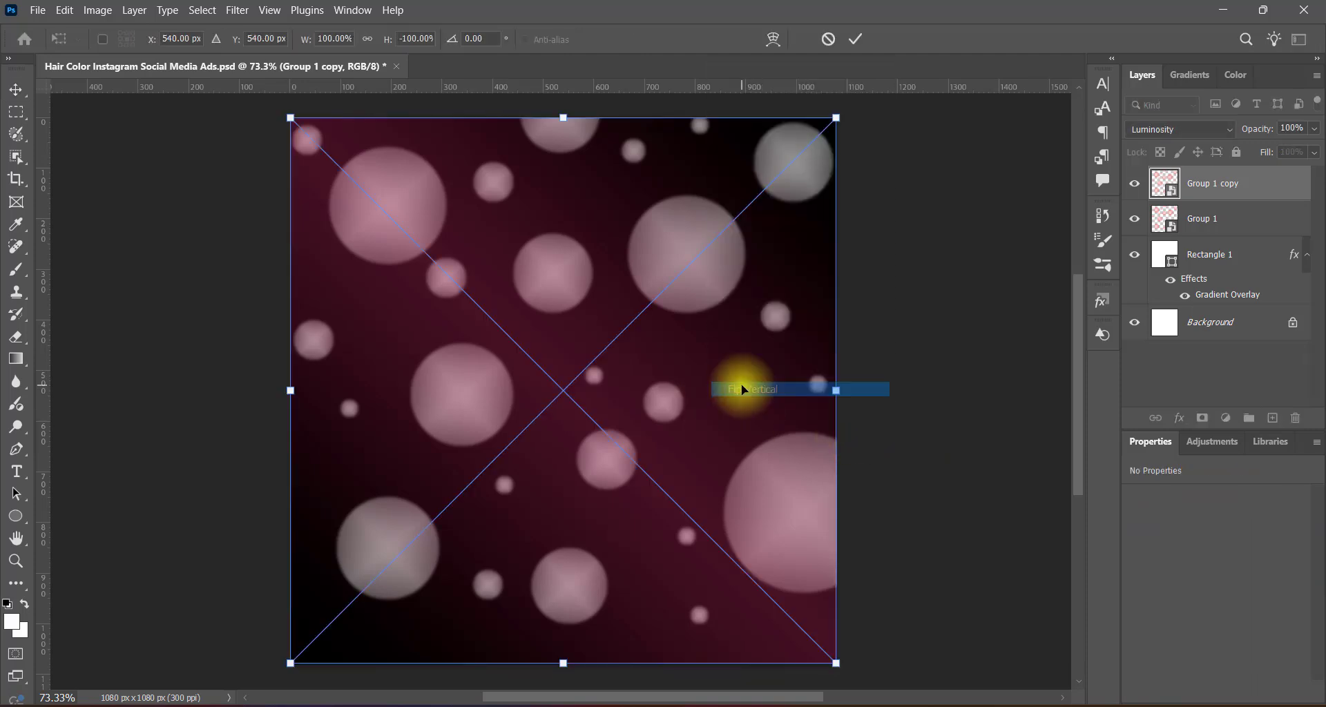
{"action": "key", "text": "Return"}
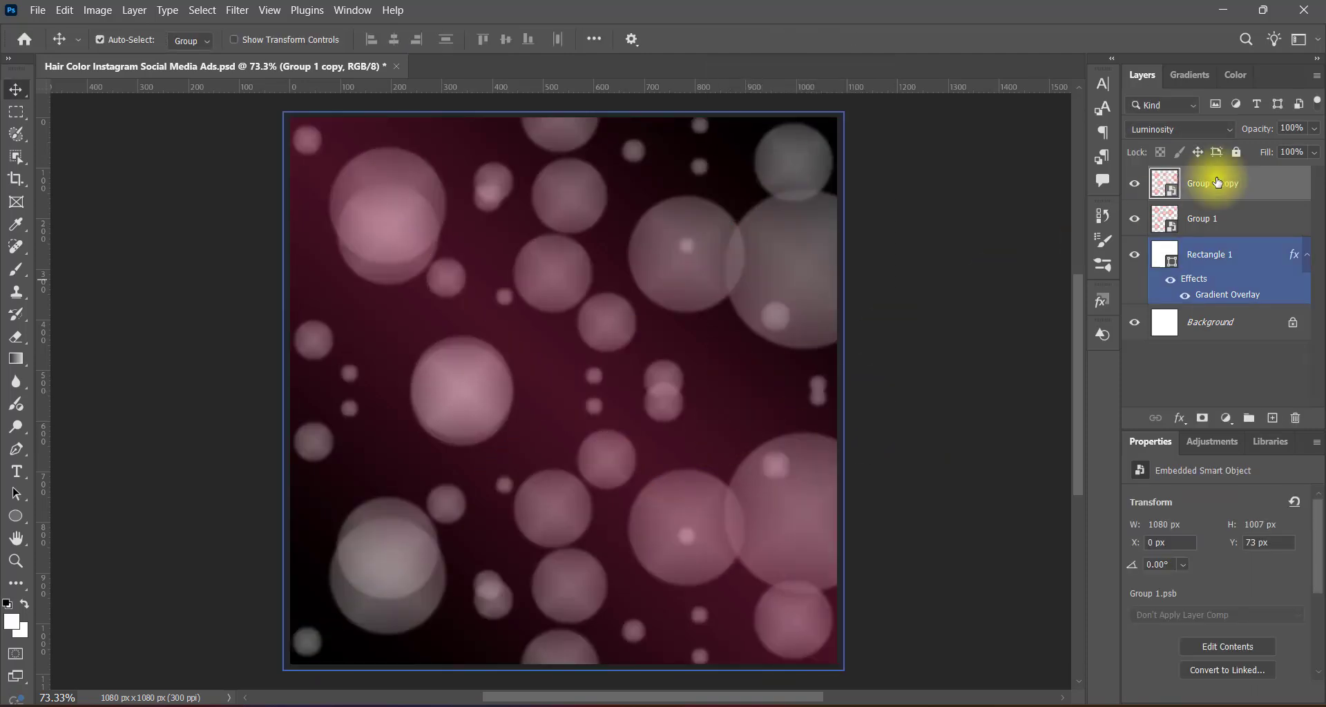
Preview several blend modes on the Group 1 copy layer and set it to Linear Dodge (Add).
{"action": "left_click", "coordinate": [1188, 130]}
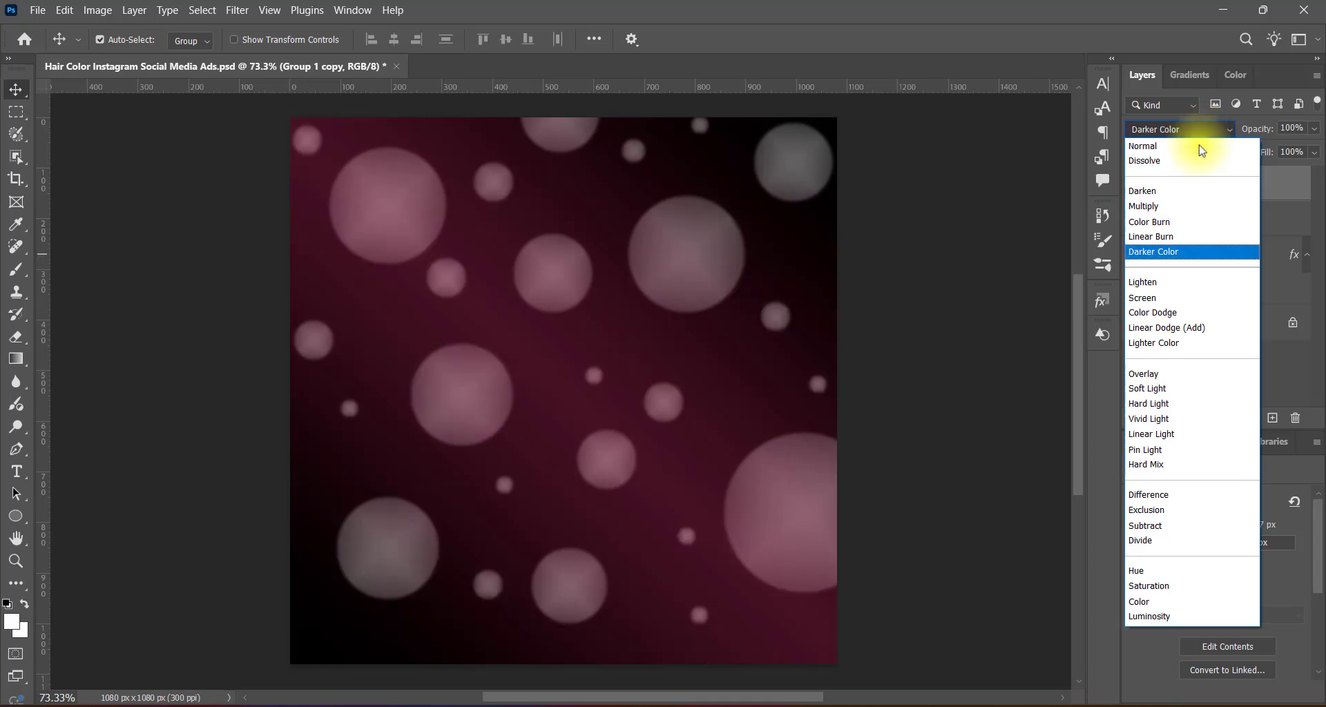
{"action": "key", "text": "Up"}
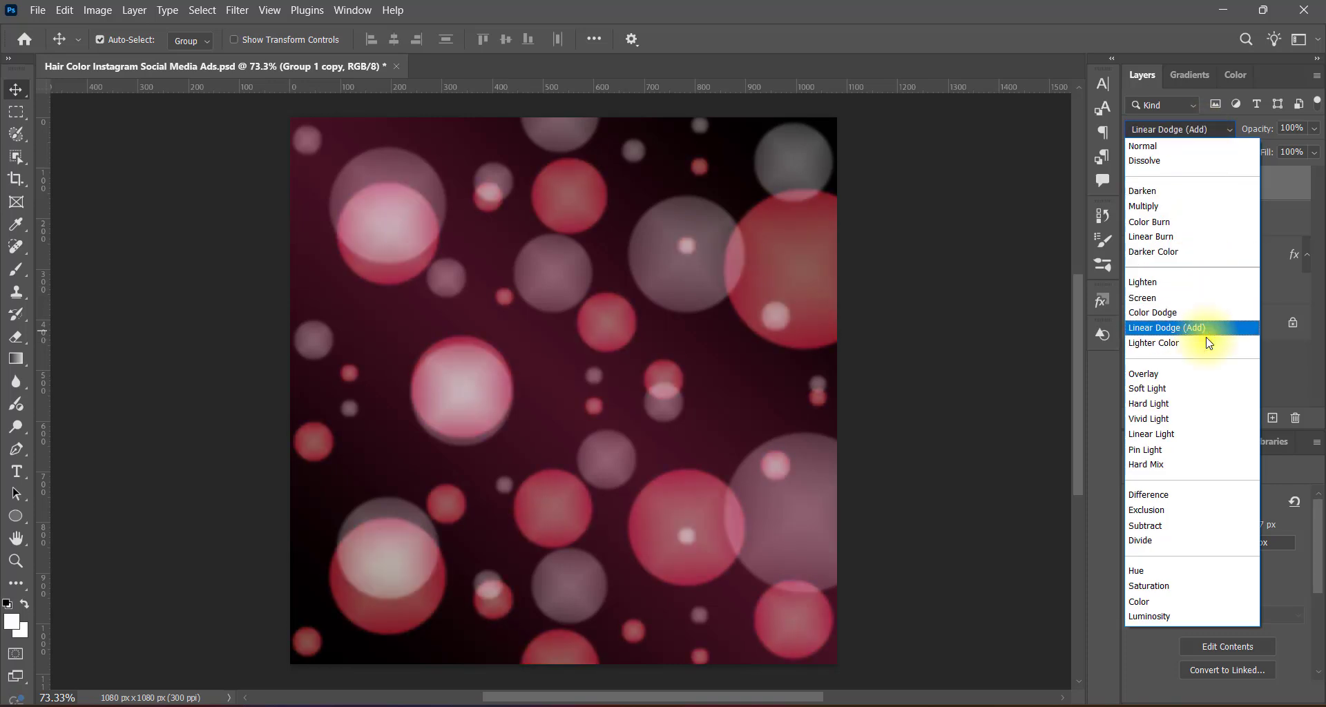
{"action": "key", "text": "Down"}
{"action": "key", "text": "Down"}
{"action": "key", "text": "Down"}
{"action": "key", "text": "Down"}
{"action": "key", "text": "Down"}
{"action": "key", "text": "Down"}
{"action": "key", "text": "Down"}
{"action": "key", "text": "Down"}
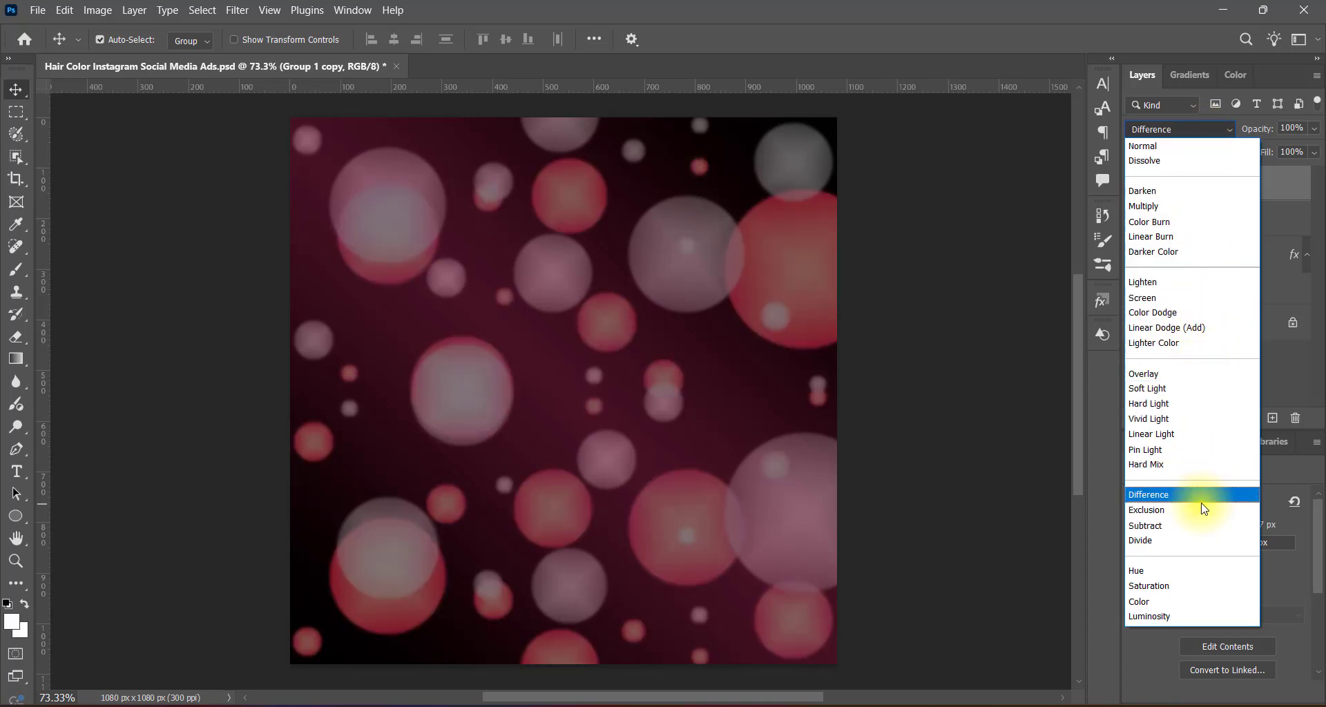
{"action": "left_click", "coordinate": [1165, 329]}
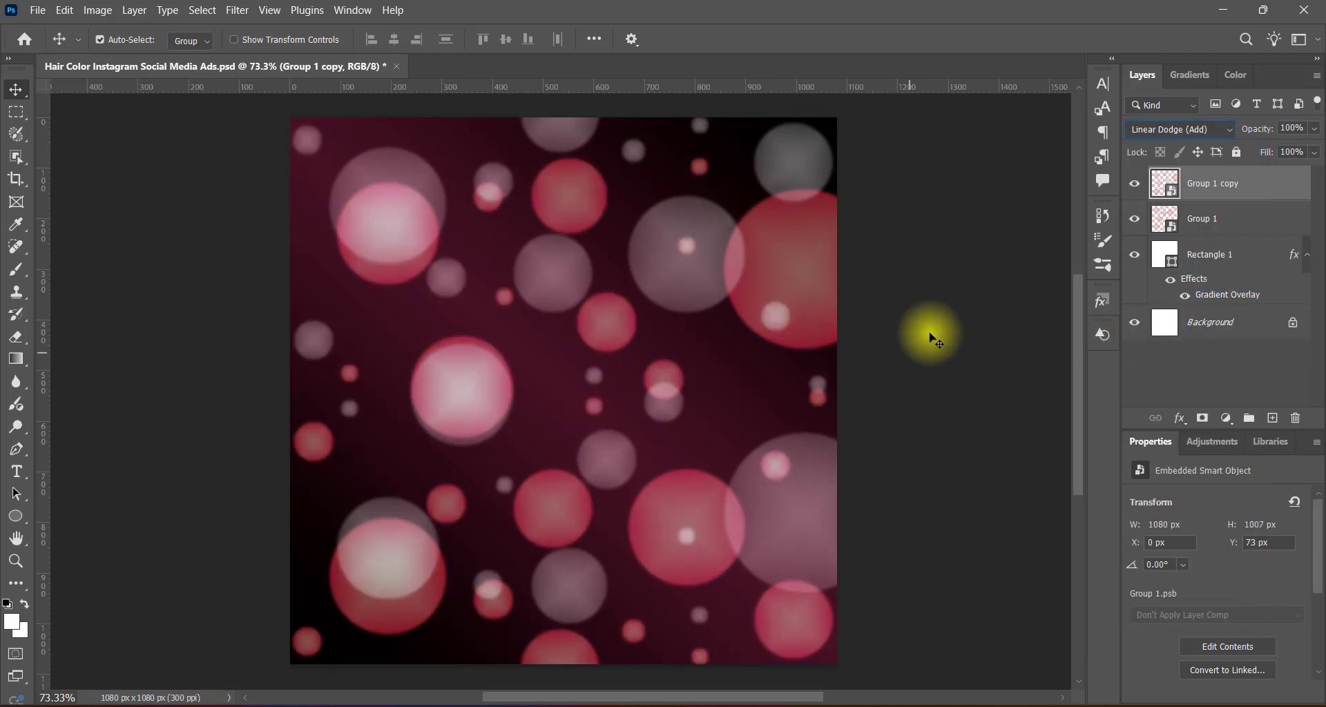
{"action": "left_click", "coordinate": [890, 385]}
Flip the Group 1 copy layer horizontally.
{"action": "left_click", "coordinate": [1216, 183]}
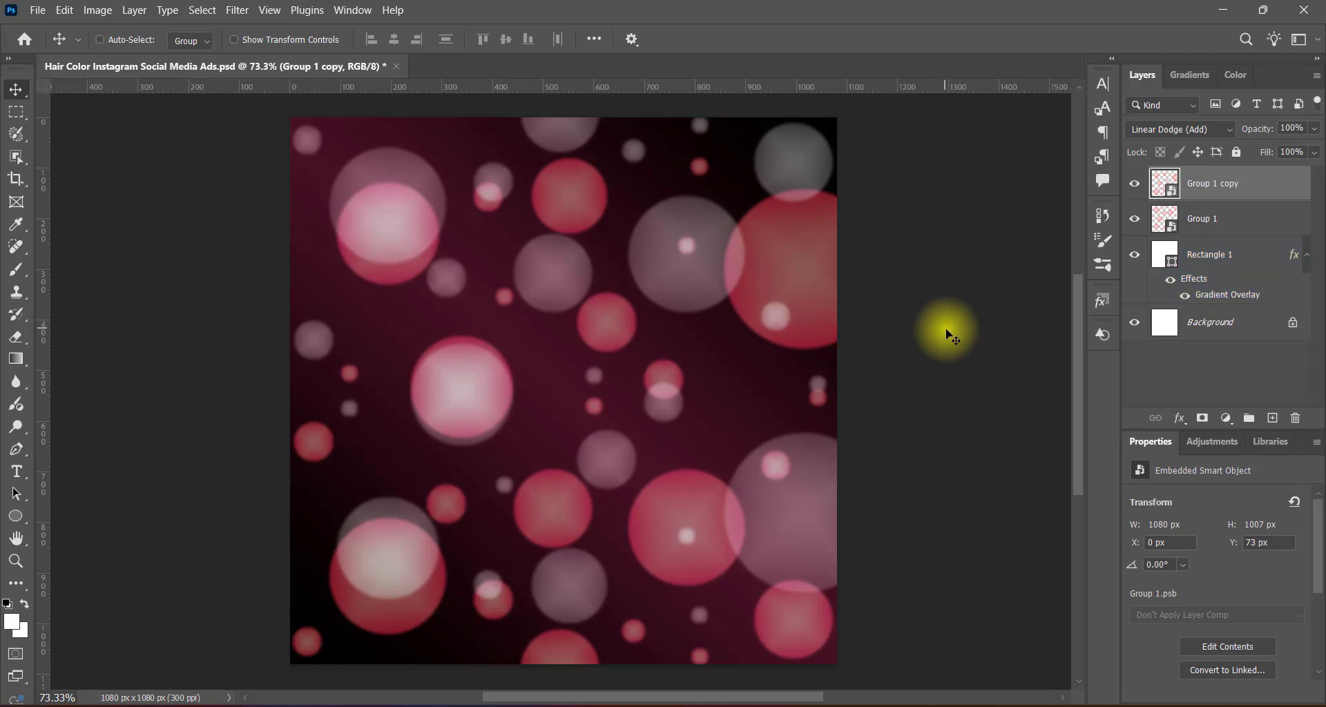
{"action": "key", "text": "ctrl+t"}
{"action": "right_click", "coordinate": [704, 399]}
{"action": "left_click", "coordinate": [738, 367]}
{"action": "key", "text": "Return"}
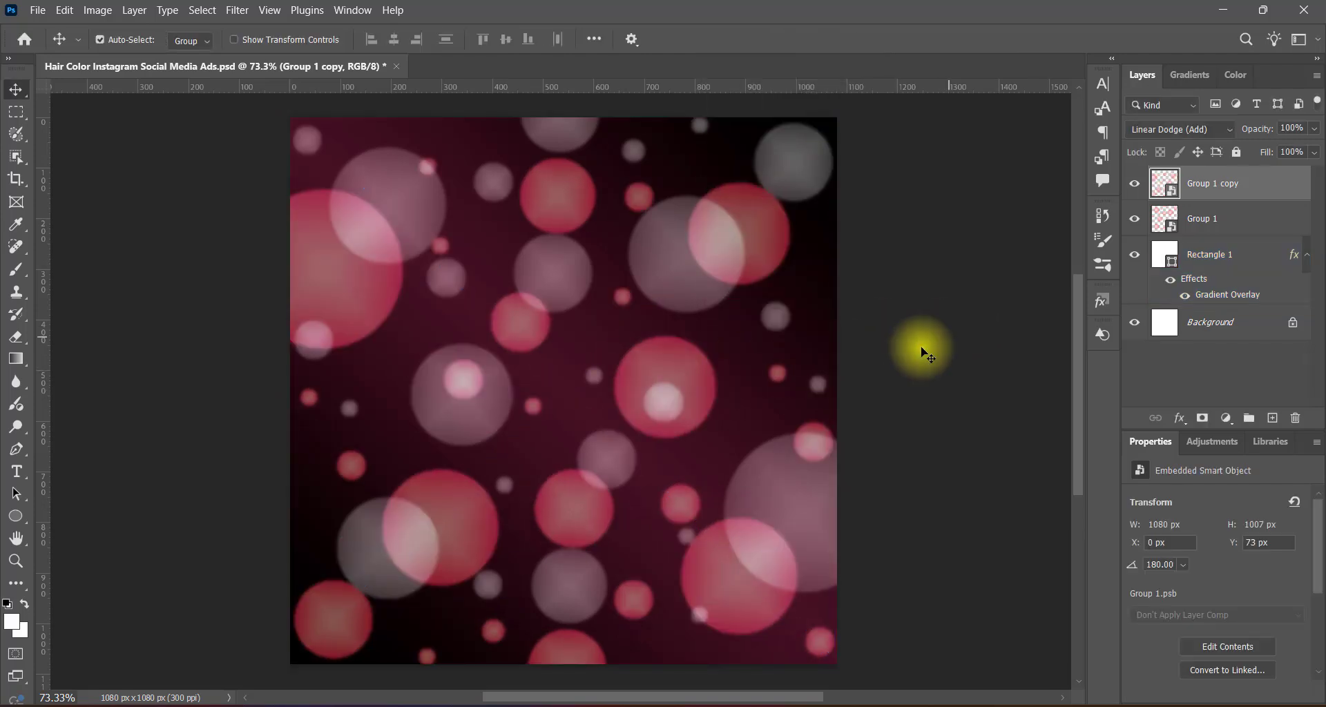
Flip the original Group 1 layer vertically.
{"action": "left_click", "coordinate": [1219, 224]}
{"action": "key", "text": "ctrl+t"}
{"action": "right_click", "coordinate": [705, 387]}
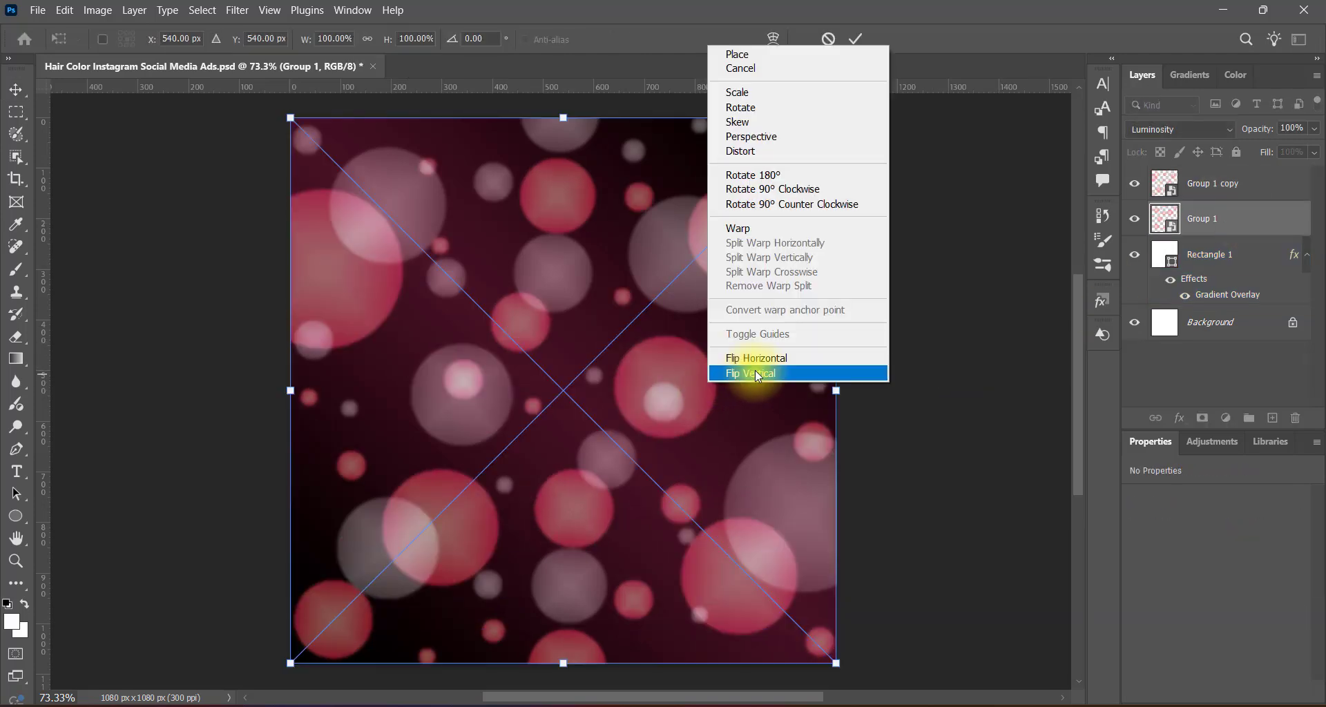
{"action": "left_click", "coordinate": [756, 370]}
{"action": "key", "text": "Return"}
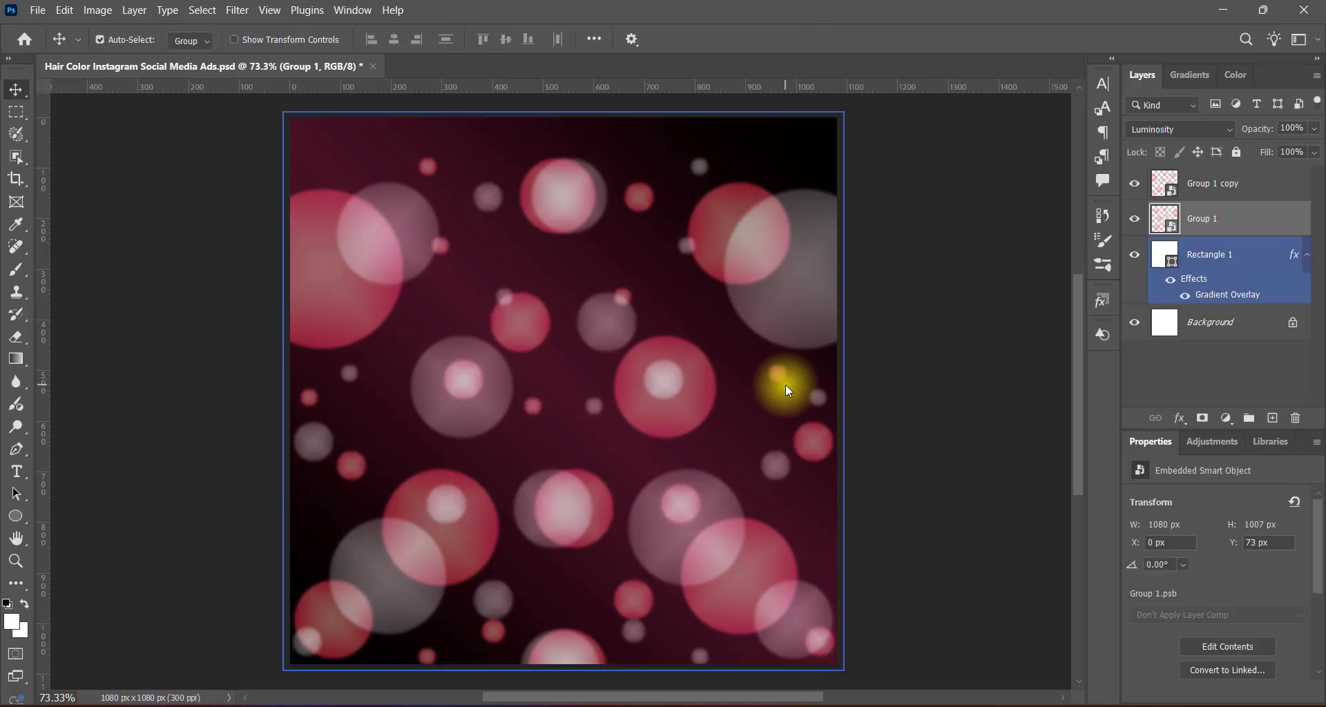
Flip the Group 1 copy layer vertically.
{"action": "left_click", "coordinate": [1167, 184]}
{"action": "key", "text": "ctrl+t"}
{"action": "right_click", "coordinate": [754, 404]}
{"action": "left_click", "coordinate": [770, 397]}
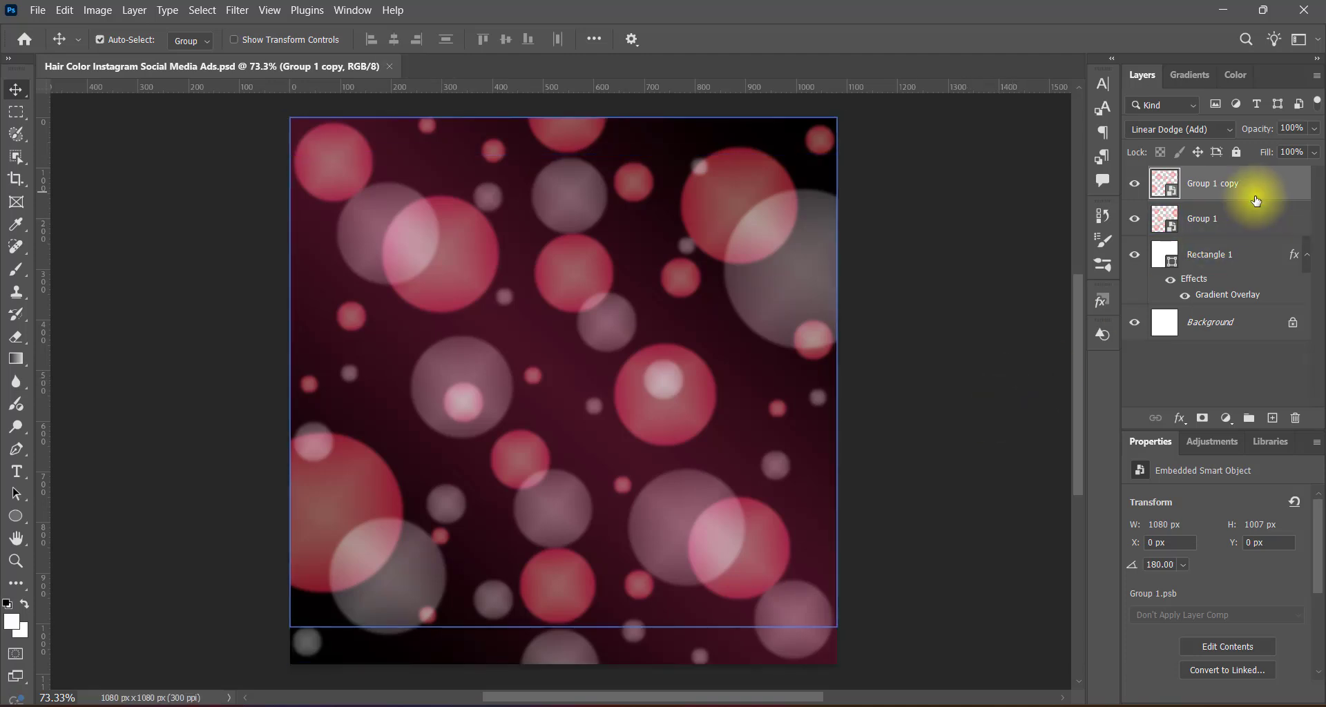
Apply a Gaussian Blur to the Group 1 copy layer to soften its red circles.
{"action": "left_click", "coordinate": [237, 10]}
{"action": "mouse_move", "coordinate": [332, 203]}
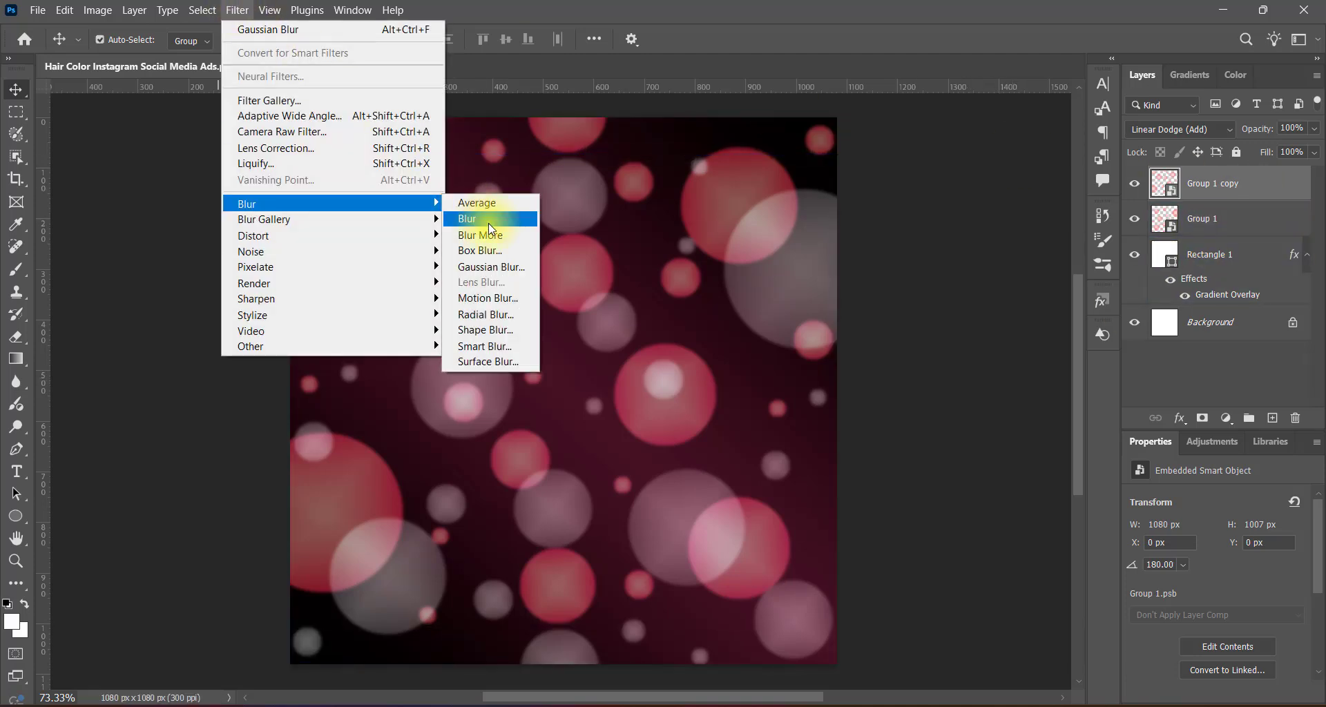
{"action": "left_click", "coordinate": [497, 266]}
{"action": "type", "text": "12"}
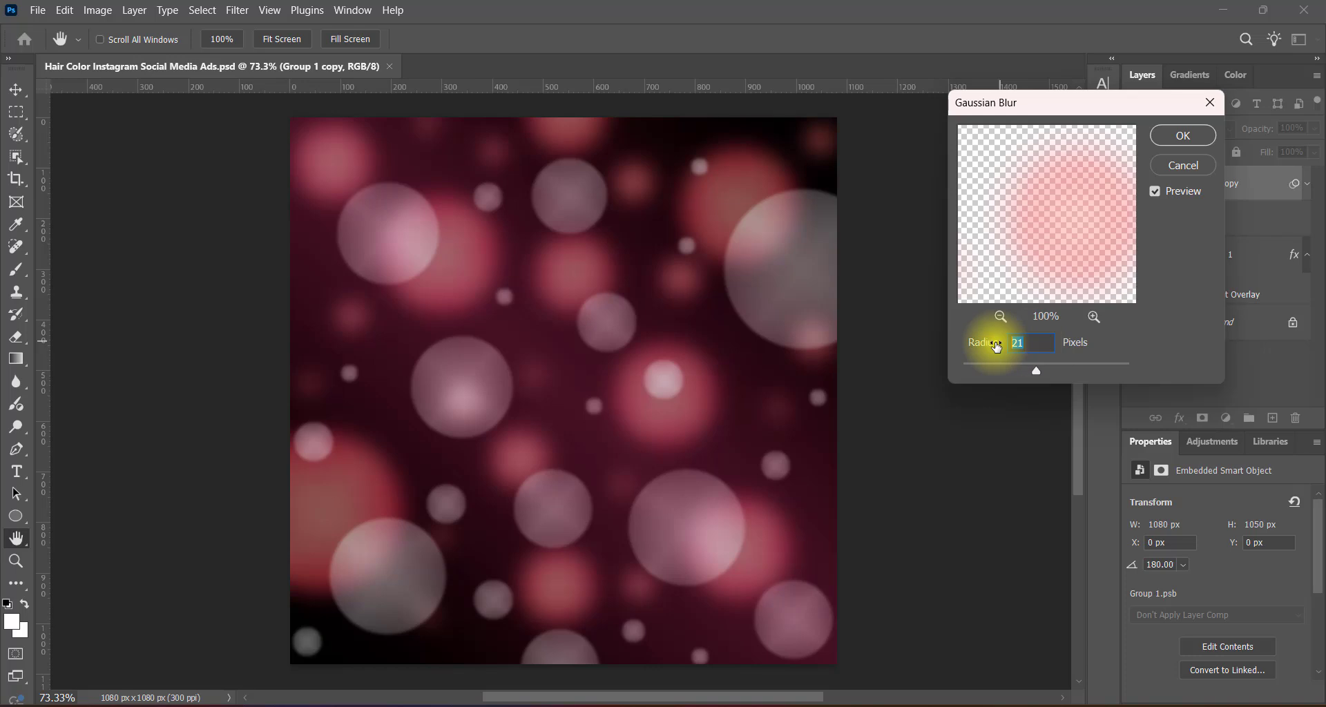
{"action": "left_click", "coordinate": [1183, 134]}
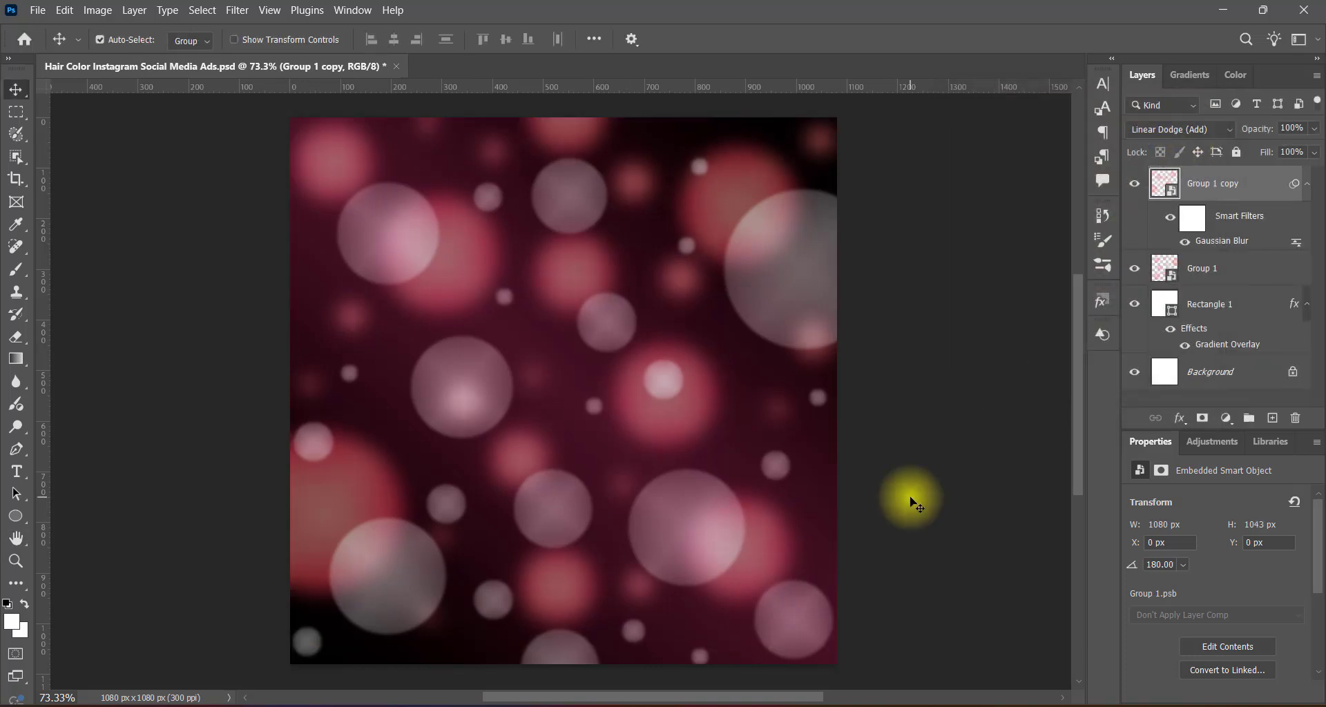
Duplicate the Group 1 layer, scale the original down to about 74%, and centre it on the canvas.
{"action": "left_click", "coordinate": [1223, 269]}
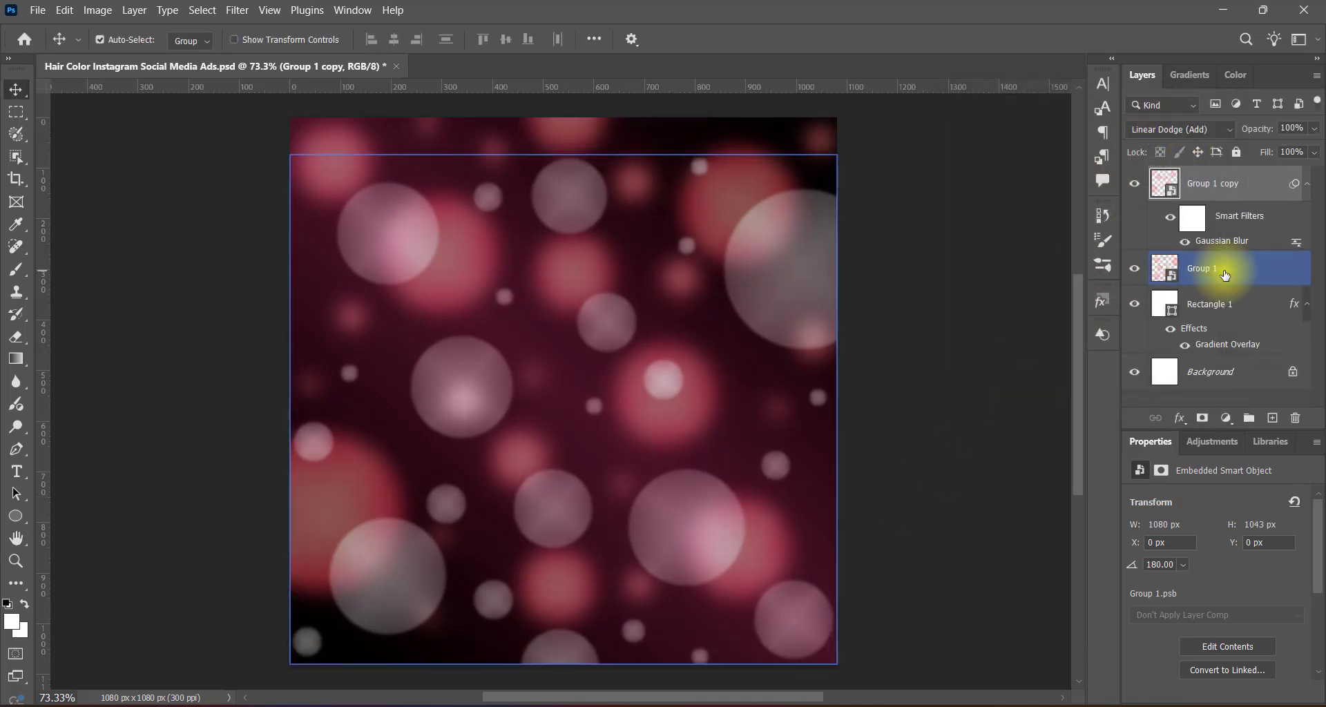
{"action": "key", "text": "ctrl+j"}
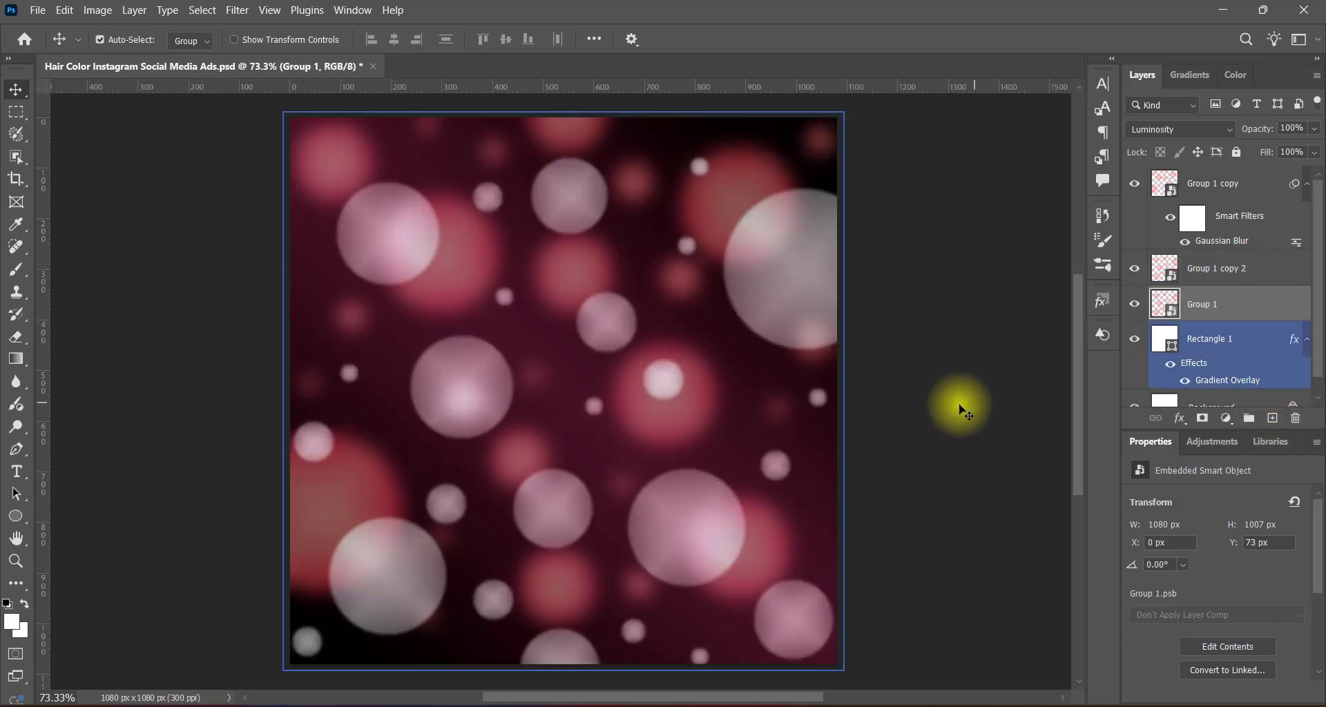
{"action": "key", "text": "ctrl+t"}
{"action": "left_click_drag", "start_coordinate": [289, 393], "coordinate": [429, 384]}
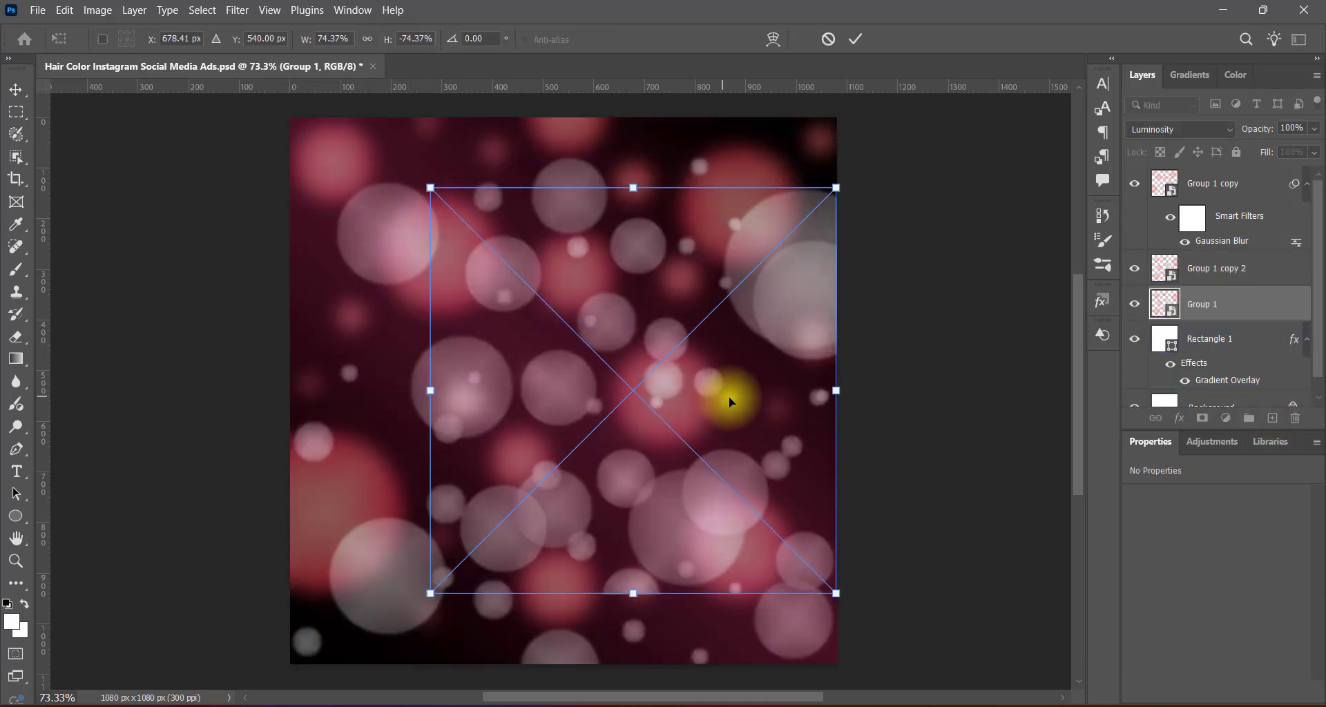
{"action": "left_click_drag", "start_coordinate": [728, 396], "coordinate": [652, 395]}
Flip the shrunken Group 1 layer horizontally and set its blend mode to Exclusion.
{"action": "right_click", "coordinate": [638, 390]}
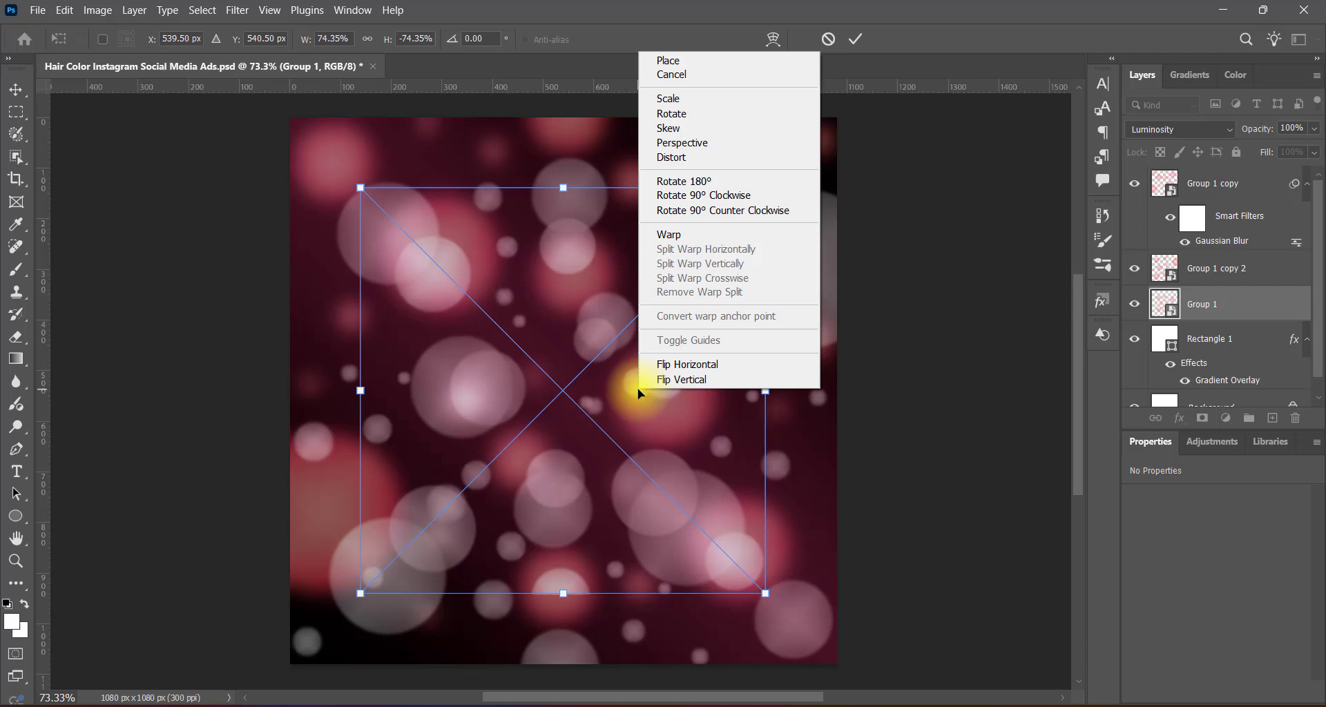
{"action": "left_click", "coordinate": [664, 364]}
{"action": "key", "text": "Return"}
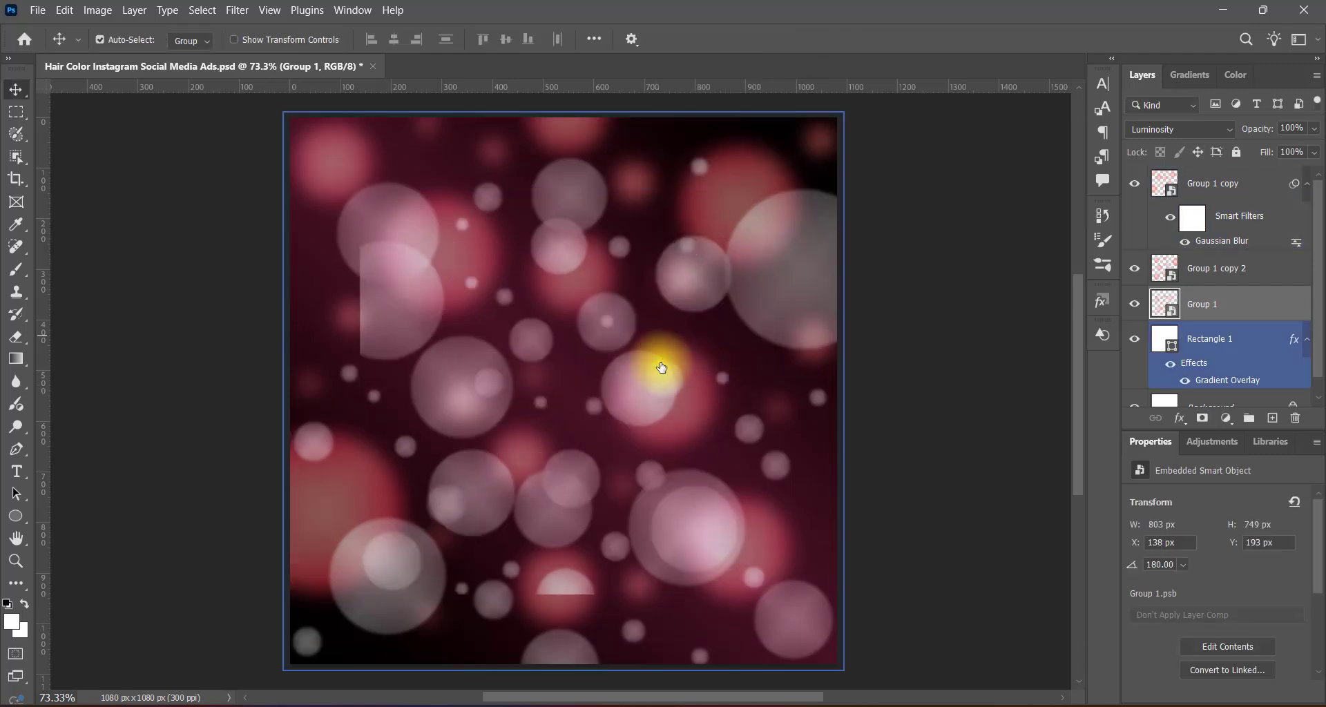
{"action": "left_click", "coordinate": [1192, 130]}
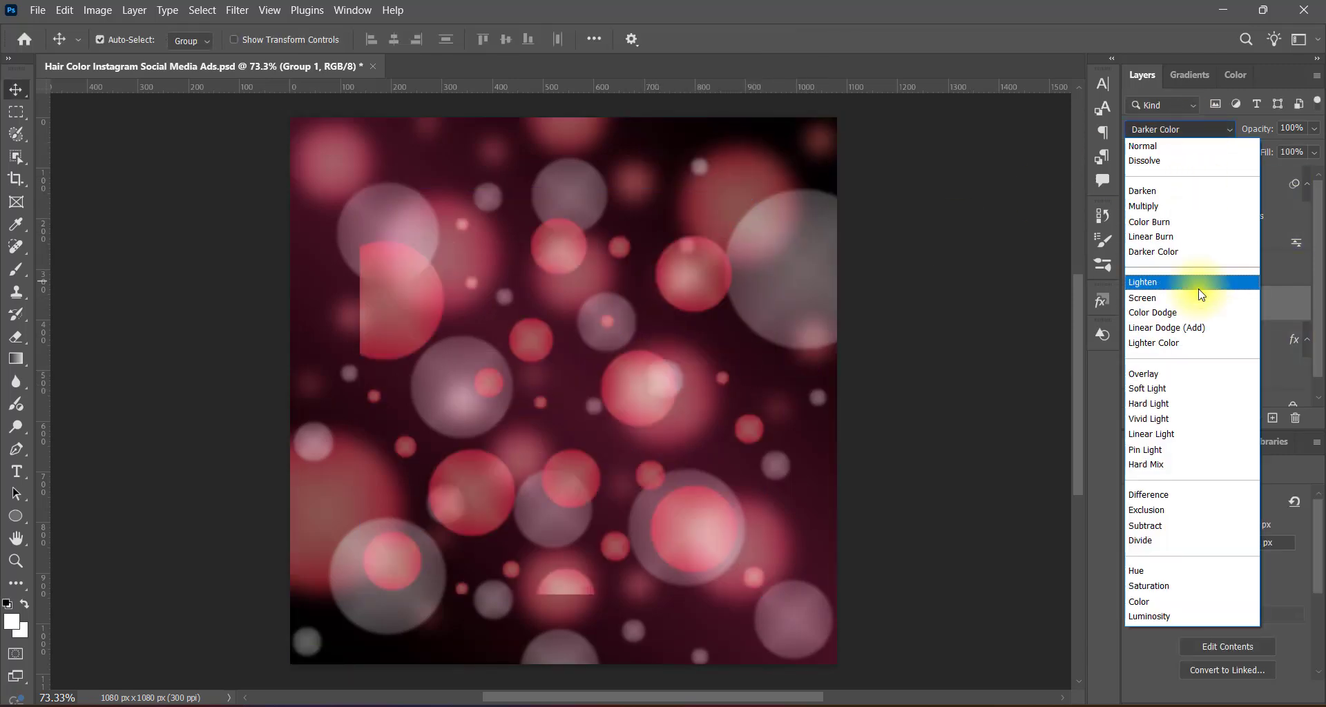
{"action": "left_click", "coordinate": [1177, 511]}
Apply a Radial Blur to the Group 1 layer with the Zoom method, Best quality and an amount of 69.
{"action": "left_click", "coordinate": [237, 11]}
{"action": "mouse_move", "coordinate": [297, 198]}
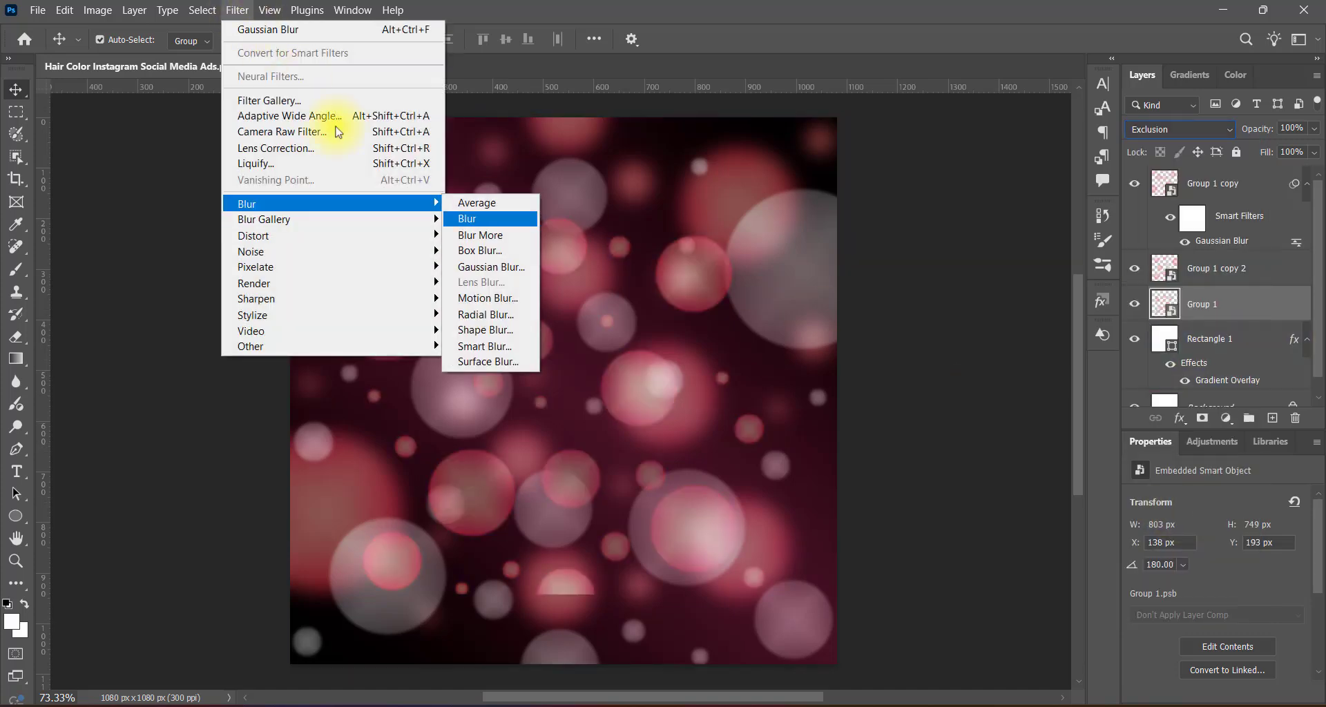
{"action": "left_click", "coordinate": [489, 322]}
{"action": "left_click", "coordinate": [697, 278]}
{"action": "left_click", "coordinate": [697, 354]}
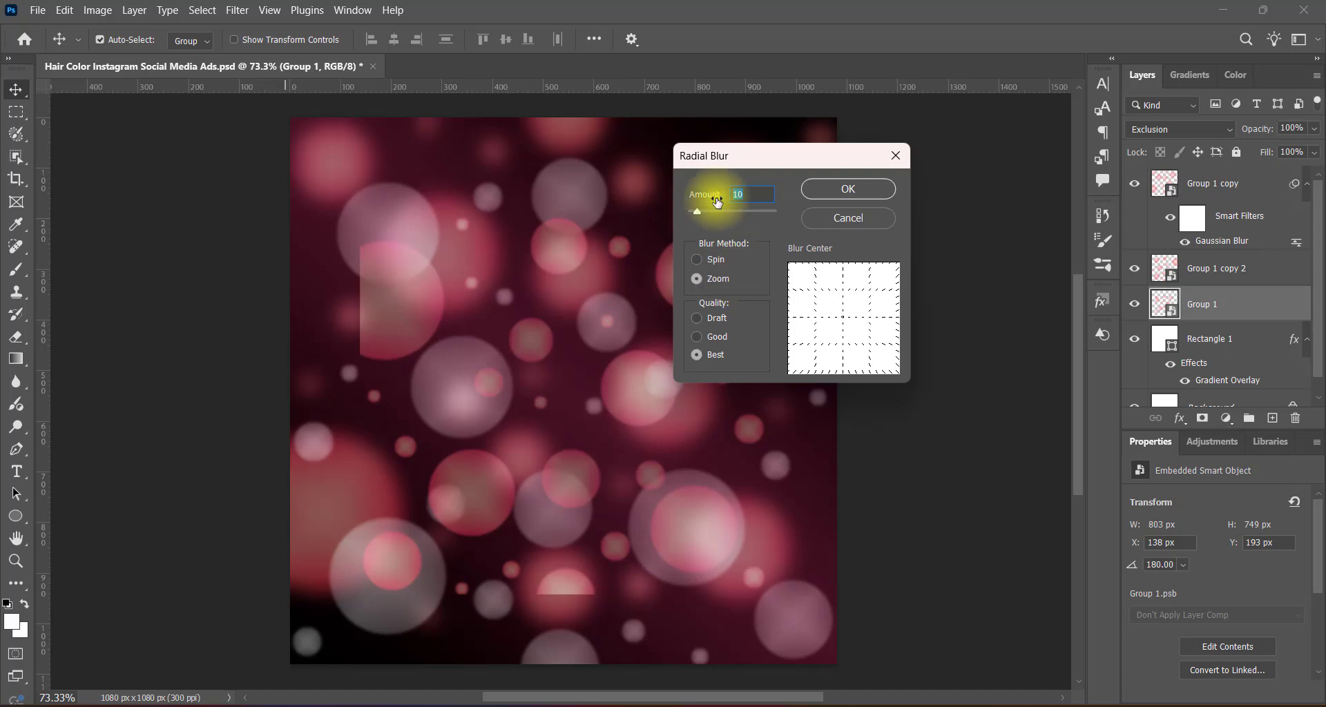
{"action": "left_click", "coordinate": [847, 190]}
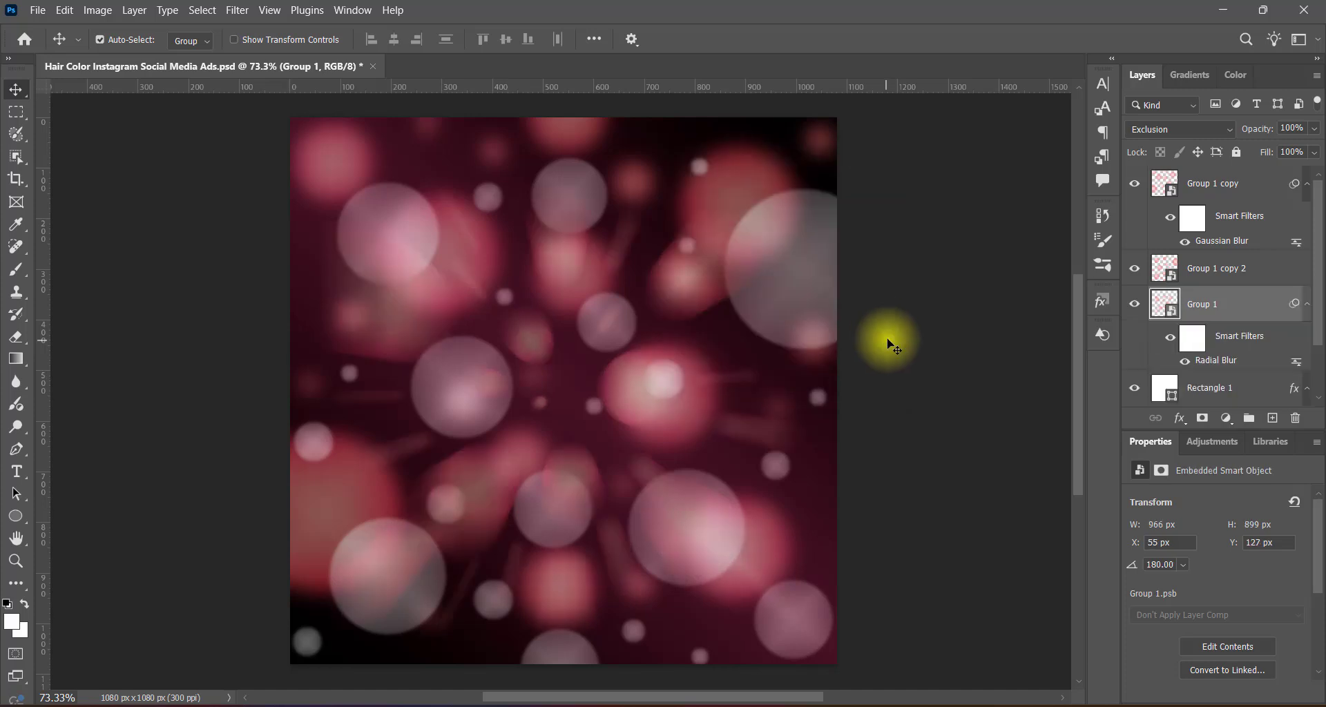
Set the Radial Blur amount on the Group 1 layer to 90.
{"action": "double_click", "coordinate": [1205, 362]}
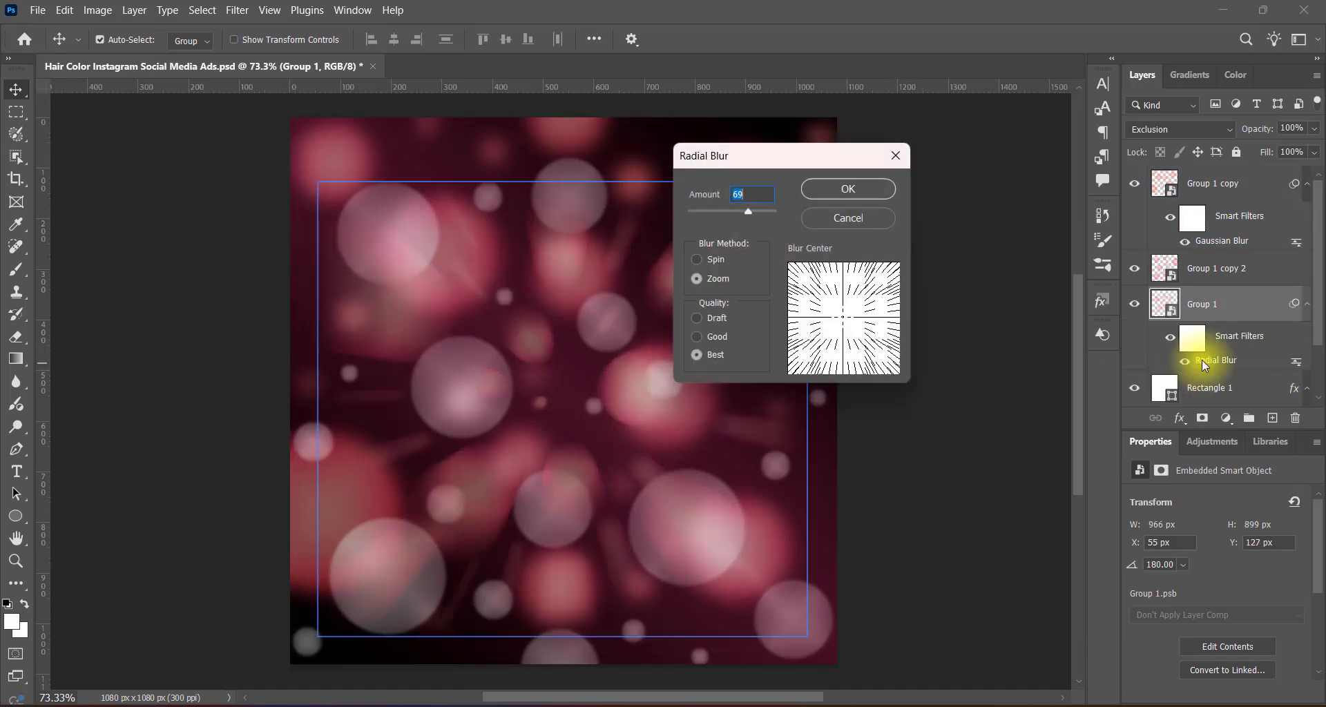
{"action": "left_click", "coordinate": [743, 194]}
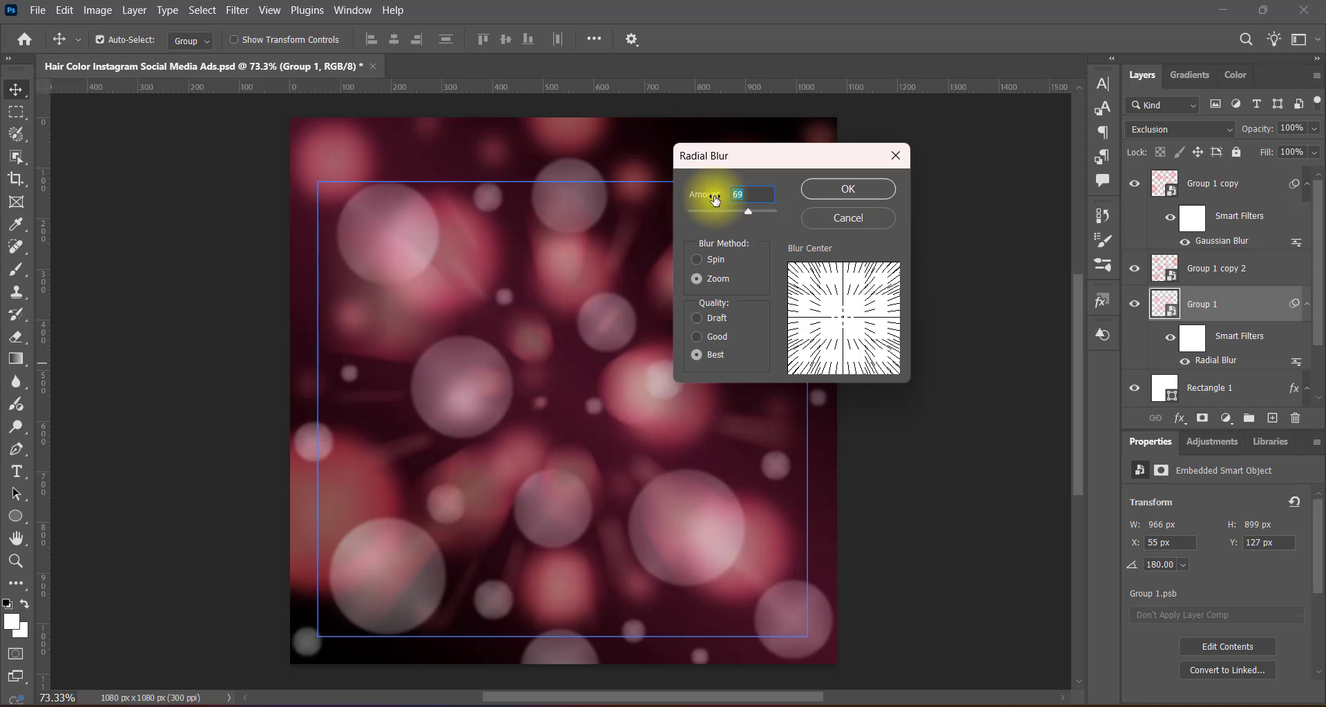
{"action": "type", "text": "90"}
{"action": "left_click", "coordinate": [848, 188]}
{"action": "left_click", "coordinate": [621, 366]}
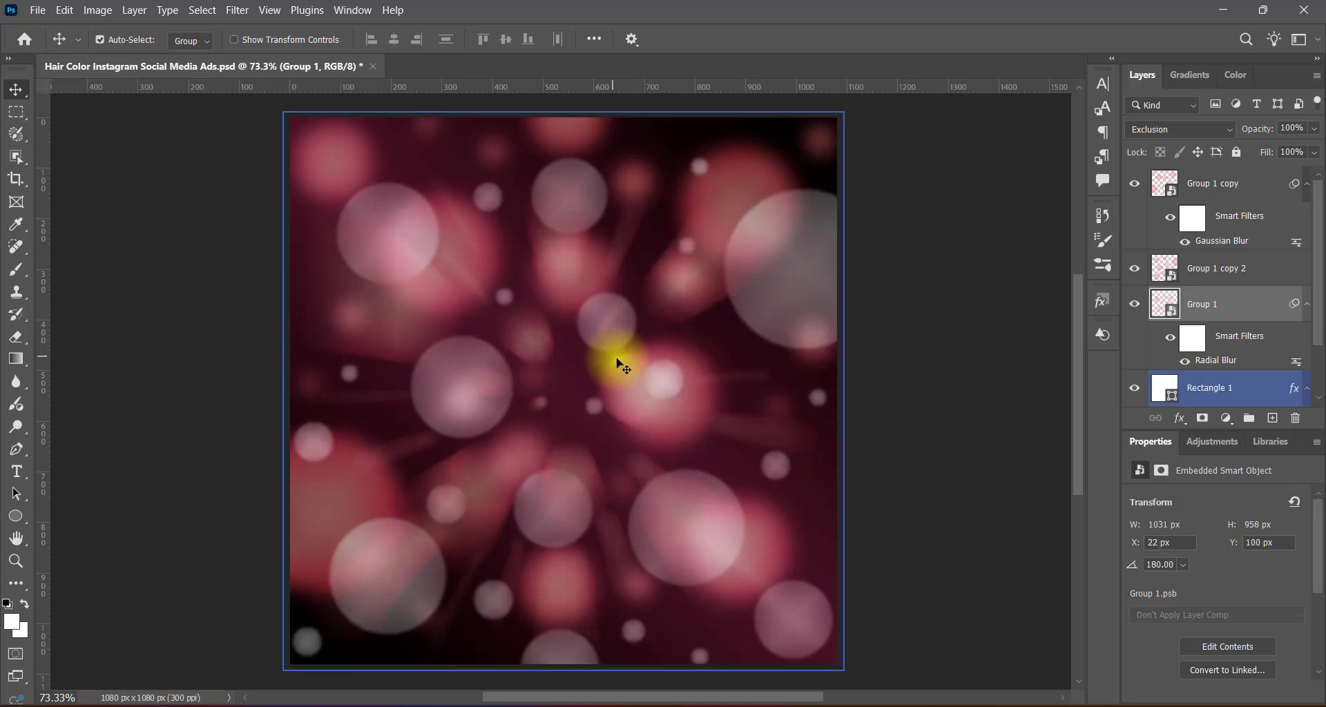
Set the Group 1 layer's blend mode to Screen.
{"action": "left_click", "coordinate": [1215, 268]}
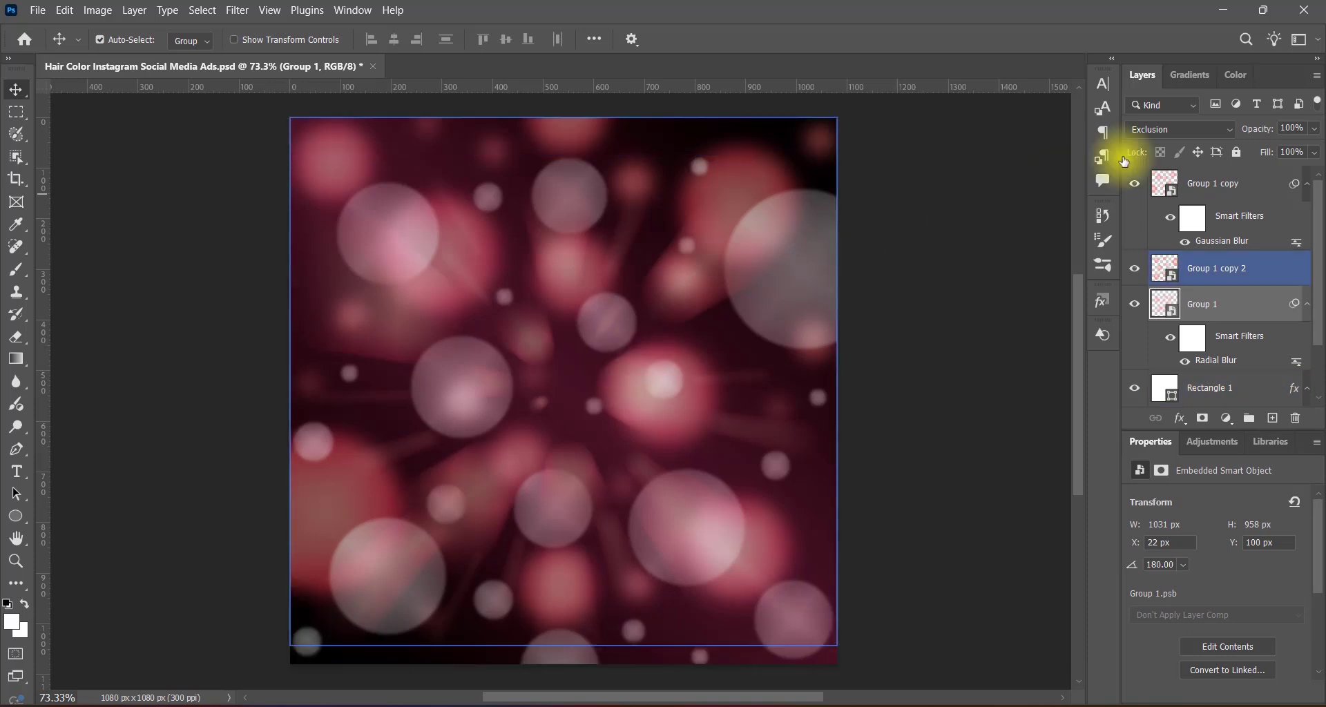
{"action": "left_click", "coordinate": [1179, 129]}
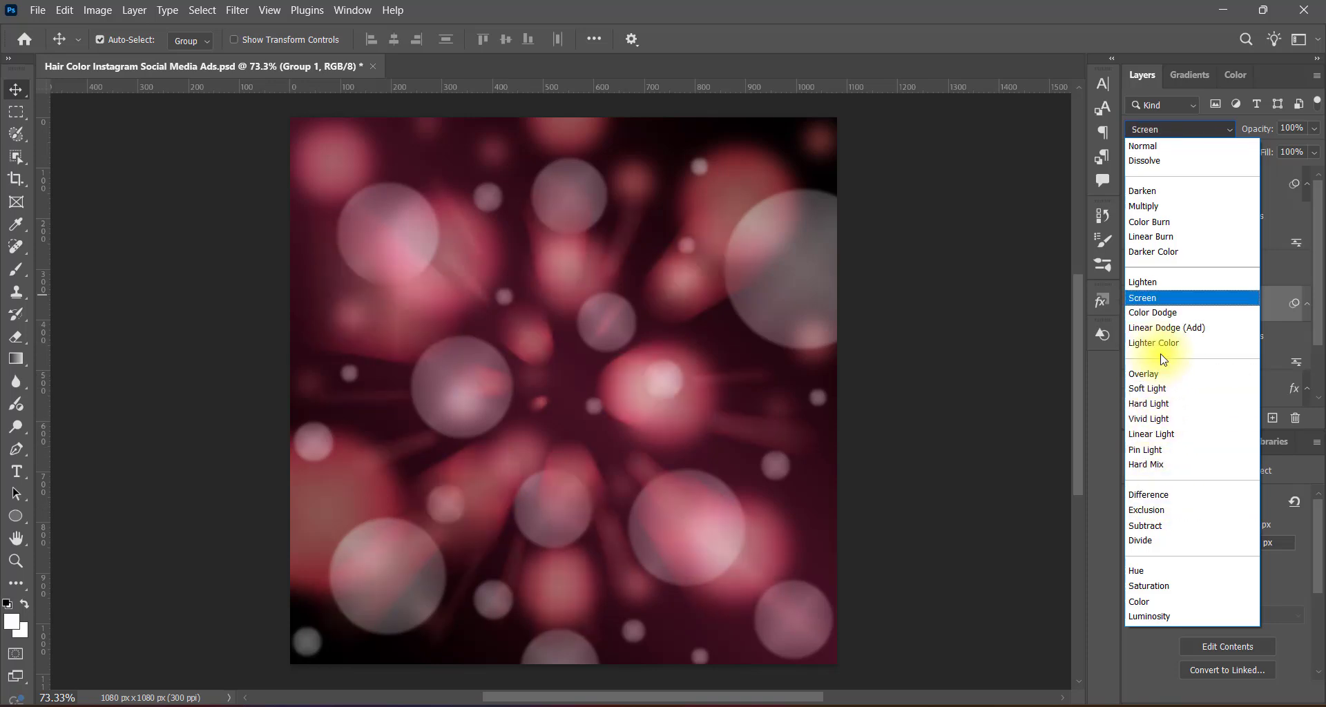
{"action": "left_click", "coordinate": [1153, 298]}
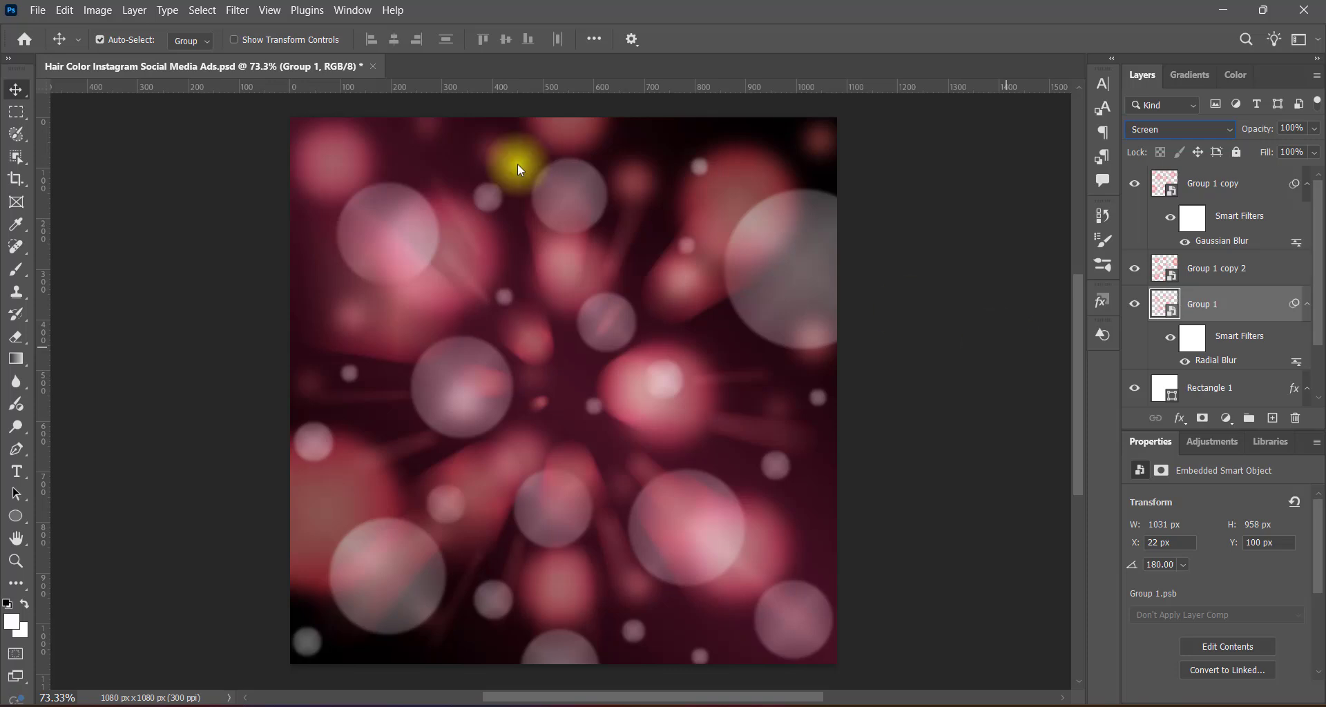
Apply a Hue/Saturation adjustment to the Group 1 layer using the Red Boost preset.
{"action": "left_click", "coordinate": [97, 10]}
{"action": "mouse_move", "coordinate": [117, 50]}
{"action": "left_click", "coordinate": [326, 139]}
{"action": "left_click", "coordinate": [629, 147]}
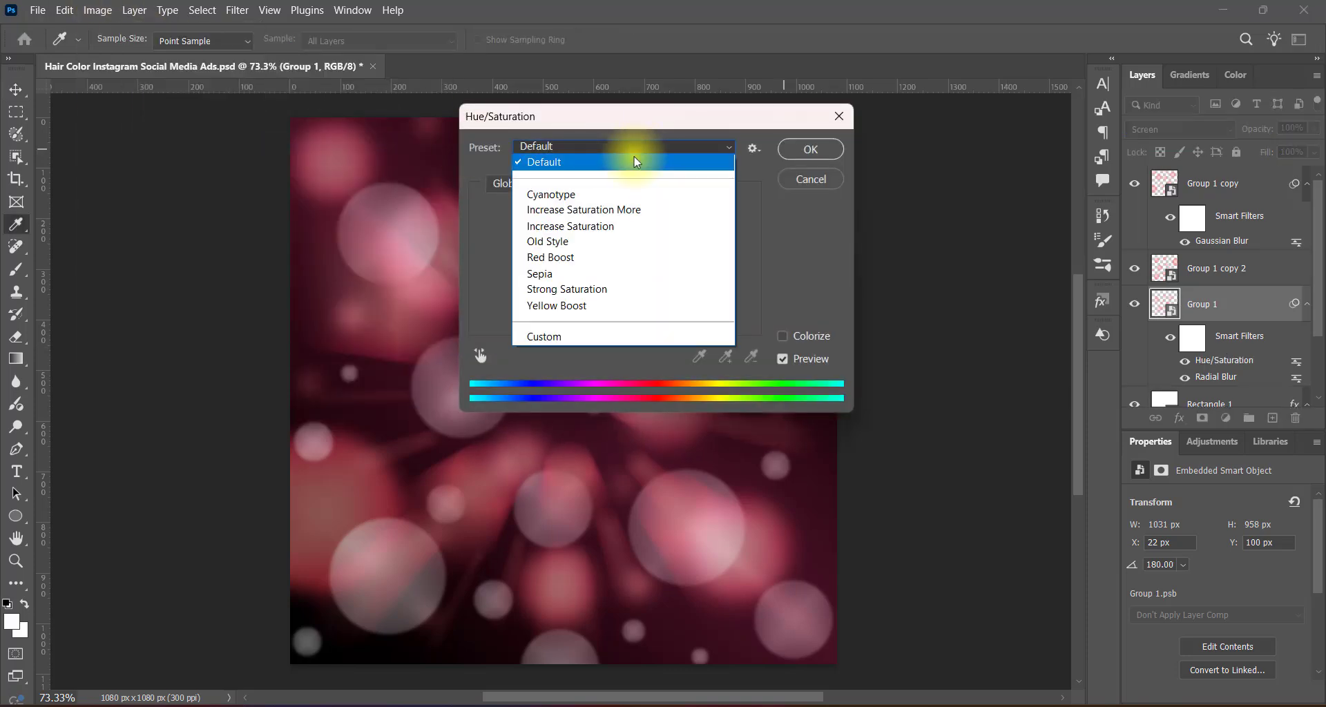
{"action": "left_click", "coordinate": [642, 257]}
{"action": "left_click", "coordinate": [807, 148]}
{"action": "key", "text": "v"}
Apply a Levels adjustment to the Group 1 layer.
{"action": "left_click", "coordinate": [97, 10]}
{"action": "mouse_move", "coordinate": [208, 49]}
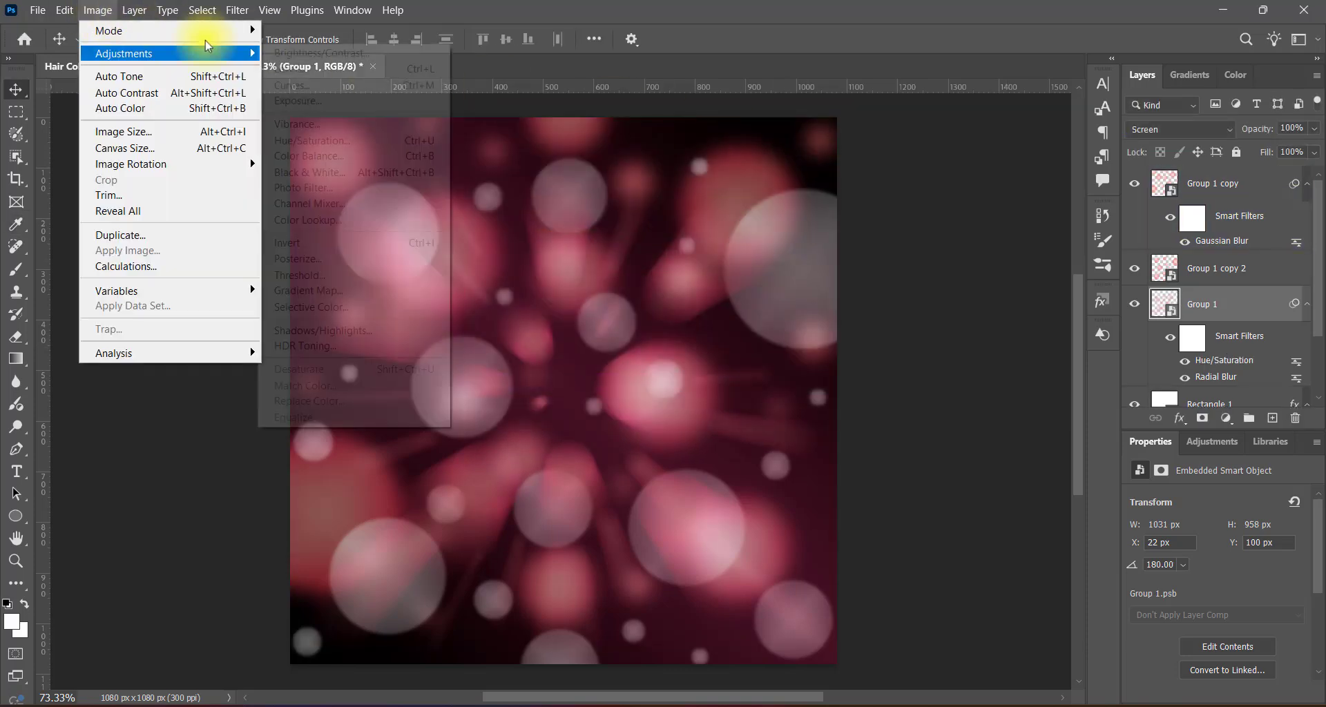
{"action": "left_click", "coordinate": [311, 69]}
{"action": "left_click", "coordinate": [783, 143]}
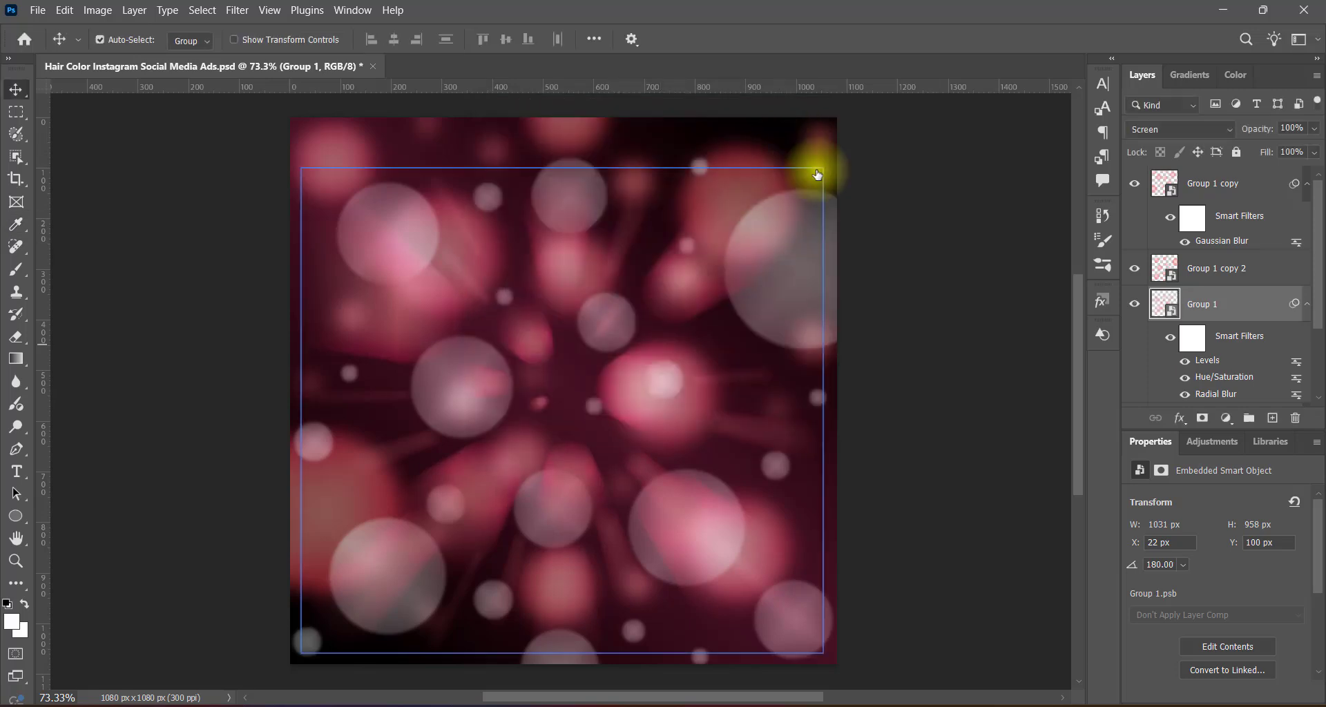
Increase the Radial Blur amount on the Group 1 layer.
{"action": "double_click", "coordinate": [1215, 394]}
{"action": "left_click", "coordinate": [705, 290]}
{"action": "left_click", "coordinate": [849, 186]}
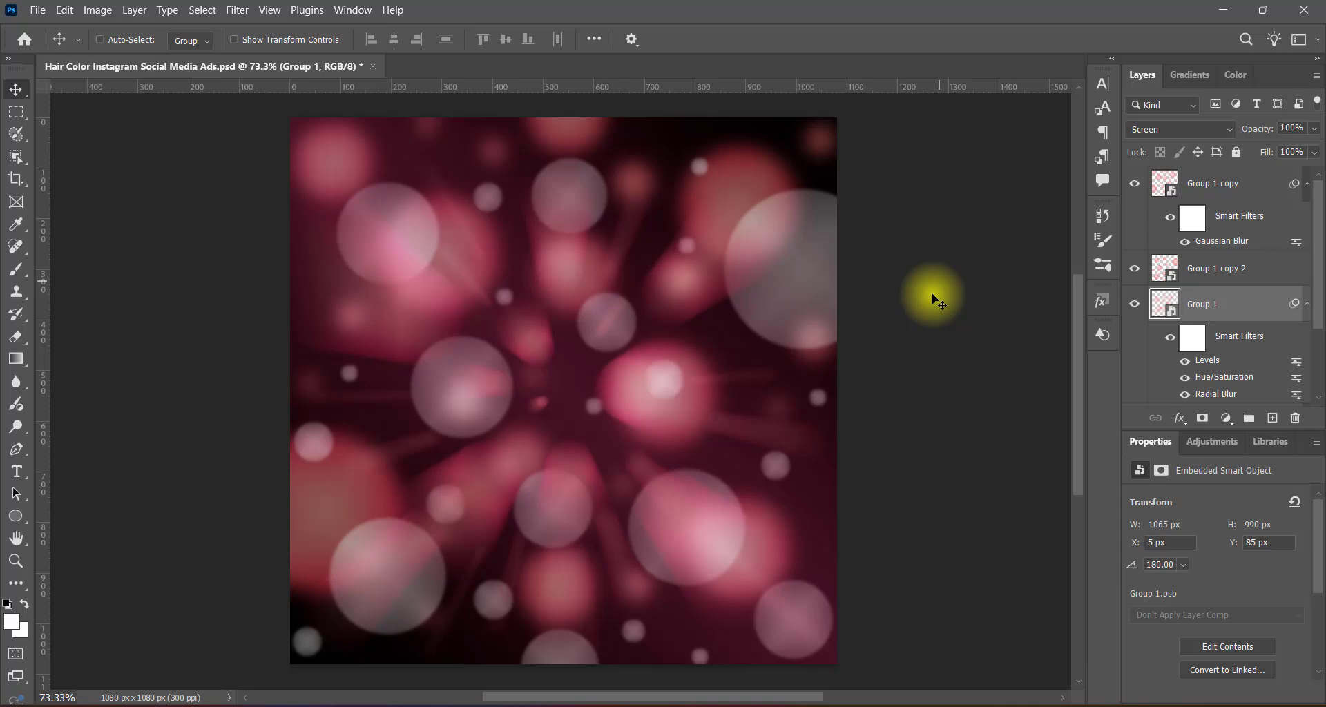
Enlarge the Group 1 layer proportionally to about 87% scale and centre it on the canvas.
{"action": "key", "text": "ctrl+t"}
{"action": "left_click", "coordinate": [716, 543]}
{"action": "mouse_move", "coordinate": [562, 662]}
{"action": "left_mouse_down"}
{"action": "mouse_move", "coordinate": [563, 589]}
{"action": "mouse_move", "coordinate": [561, 656]}
{"action": "left_mouse_up"}
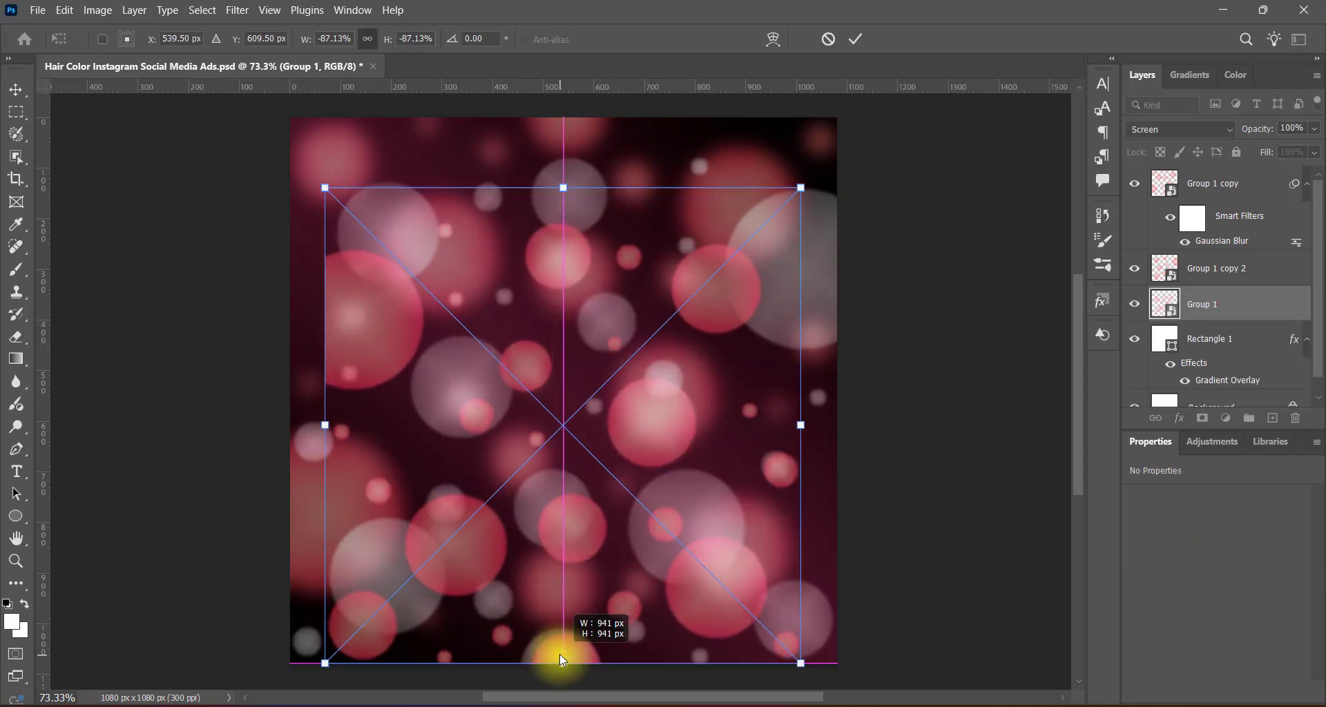
{"action": "left_click_drag", "start_coordinate": [623, 420], "coordinate": [624, 385]}
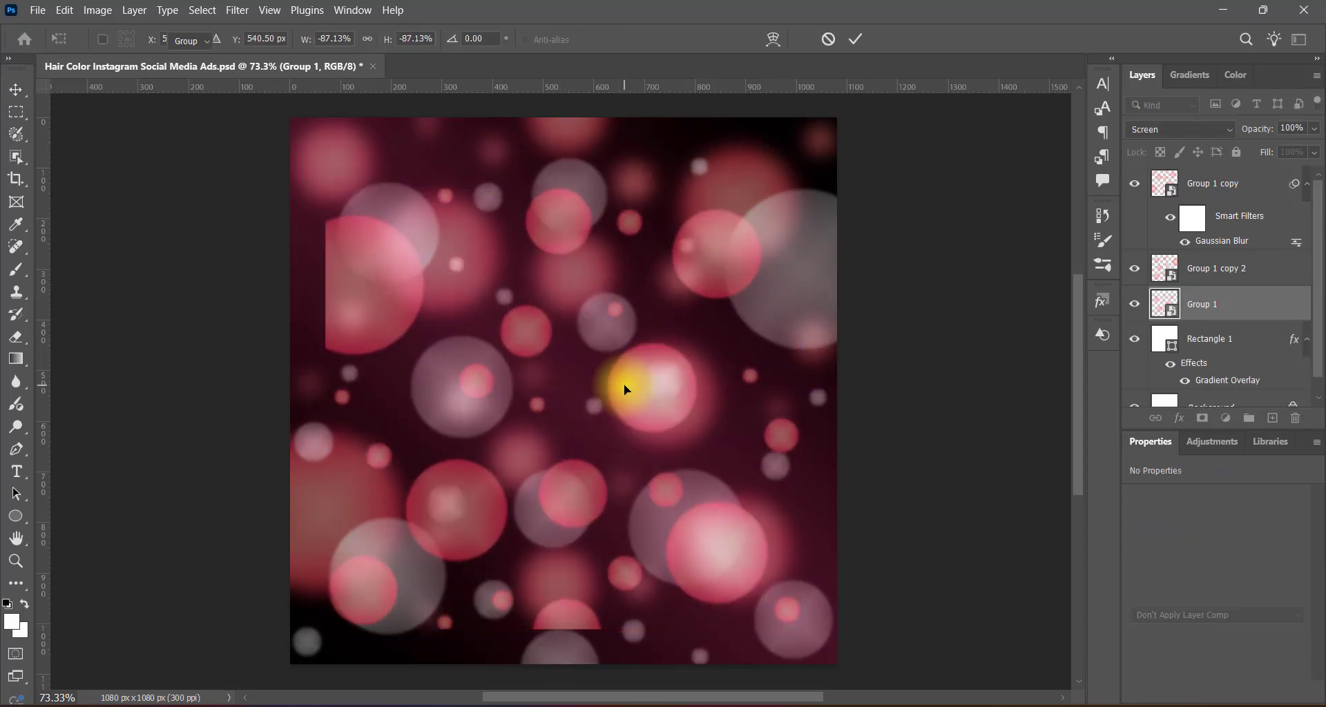
{"action": "key", "text": "Return"}
Move the Group 1 layer above the Group 1 copy 2 layer.
{"action": "scroll", "coordinate": [1321, 290], "scroll_direction": "down", "scroll_amount": 2}
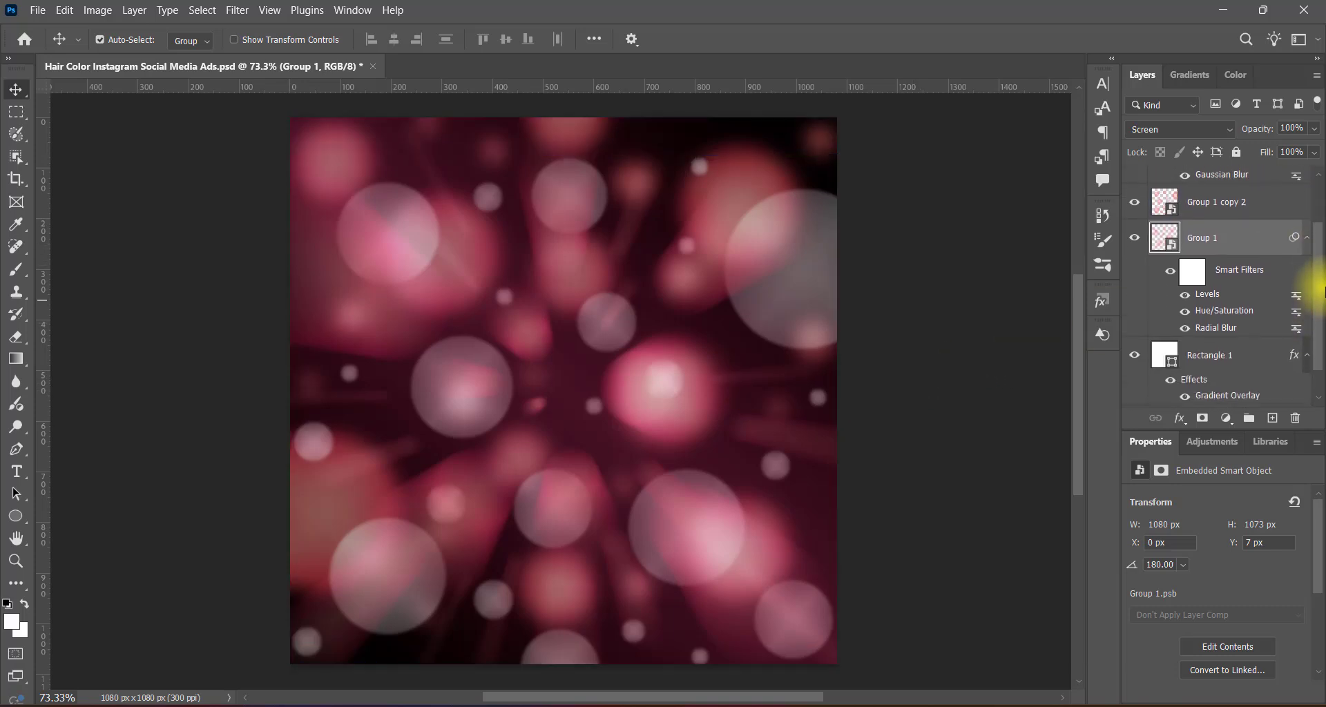
{"action": "scroll", "coordinate": [1321, 290], "scroll_direction": "up", "scroll_amount": 2}
{"action": "left_click_drag", "start_coordinate": [1213, 295], "coordinate": [1213, 257]}
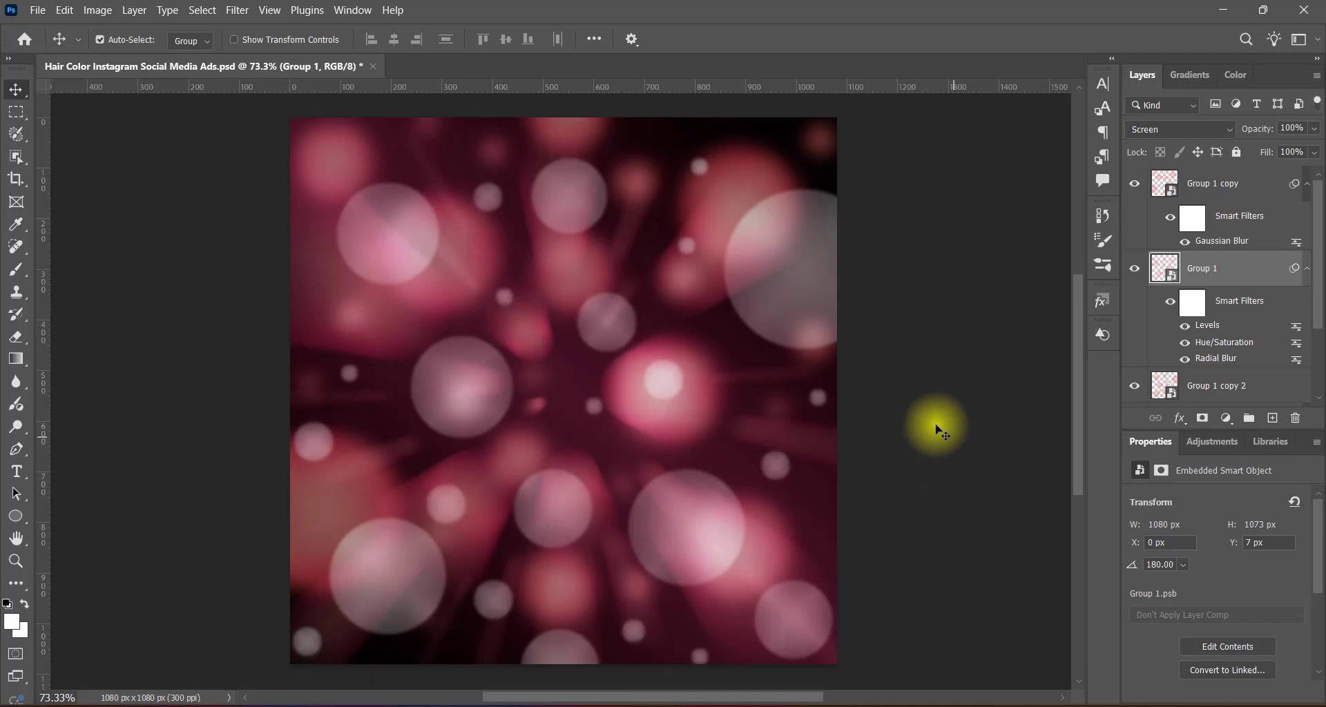
Deselect all layers and save the document.
{"action": "scroll", "coordinate": [1311, 267], "scroll_direction": "down", "scroll_amount": 1}
{"action": "left_click_drag", "start_coordinate": [1294, 257], "coordinate": [1208, 367]}
{"action": "left_click_drag", "start_coordinate": [1206, 211], "coordinate": [1205, 212]}
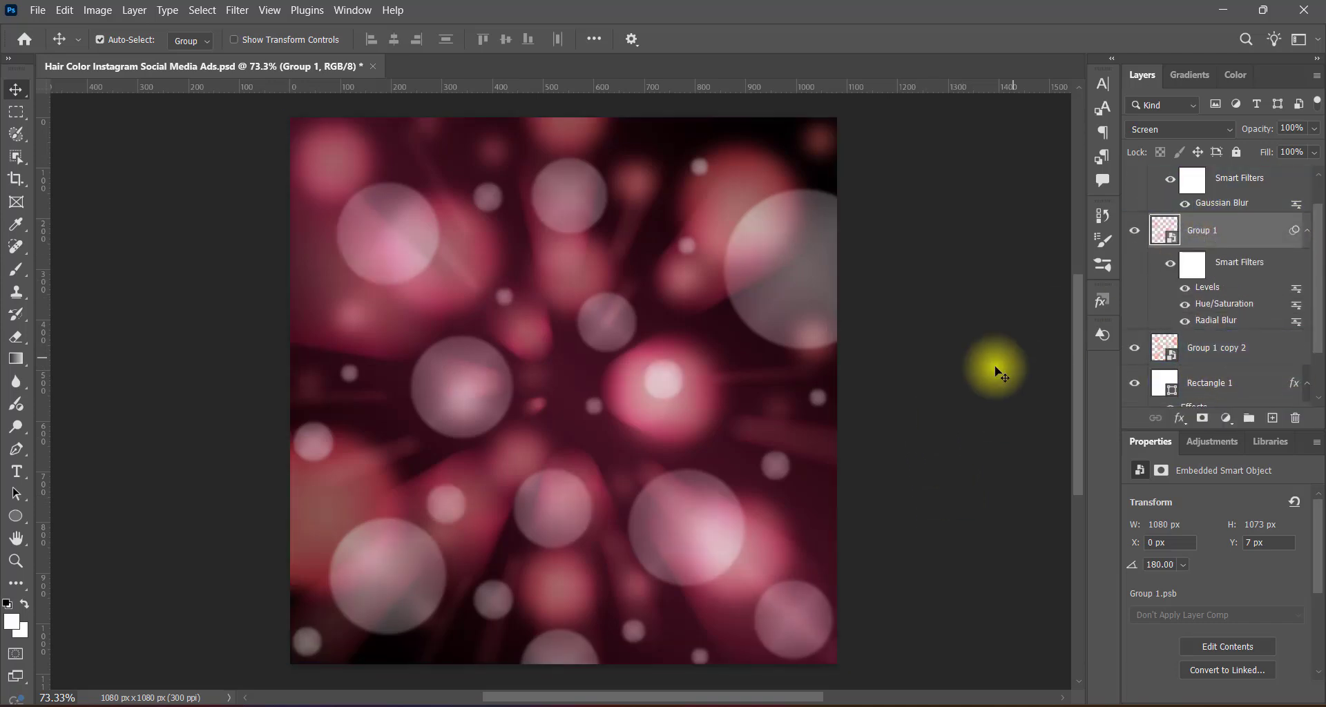
{"action": "left_click", "coordinate": [924, 418]}
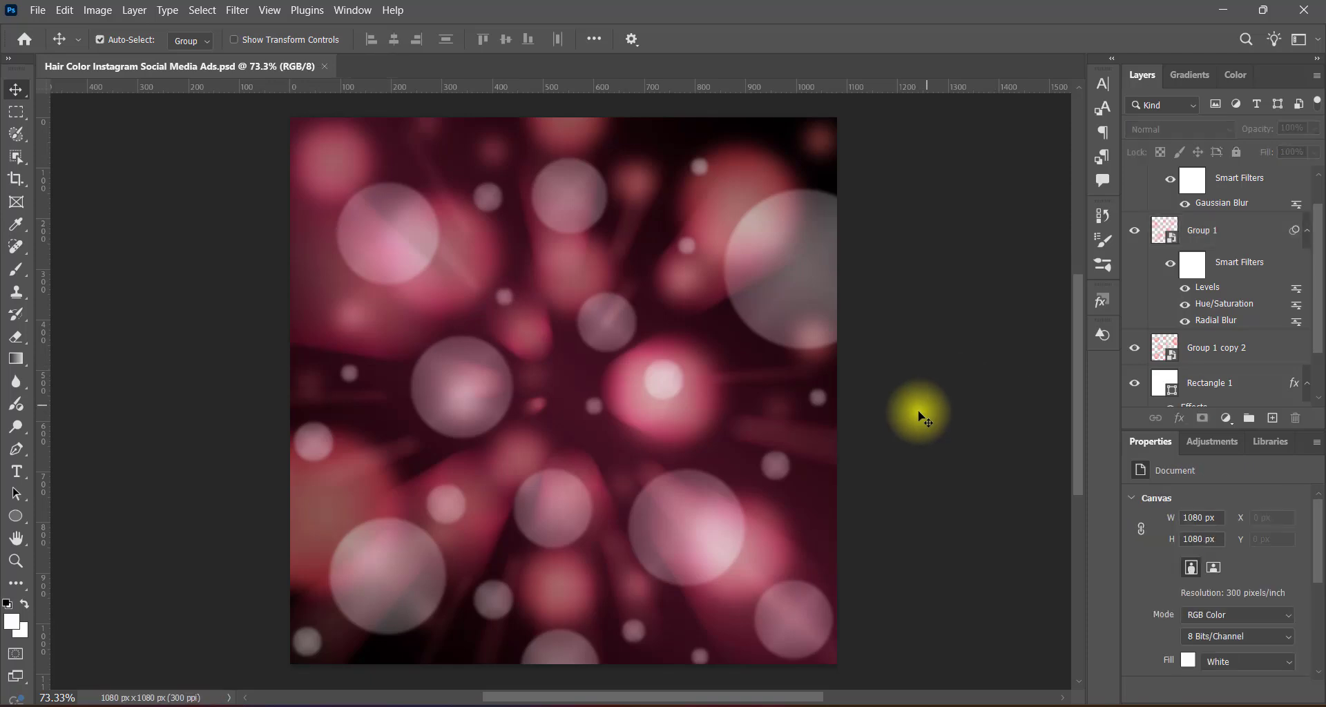
Try Group 1 at the top of the layer stack and put Group 1 copy back above it.
{"action": "left_click", "coordinate": [825, 305]}
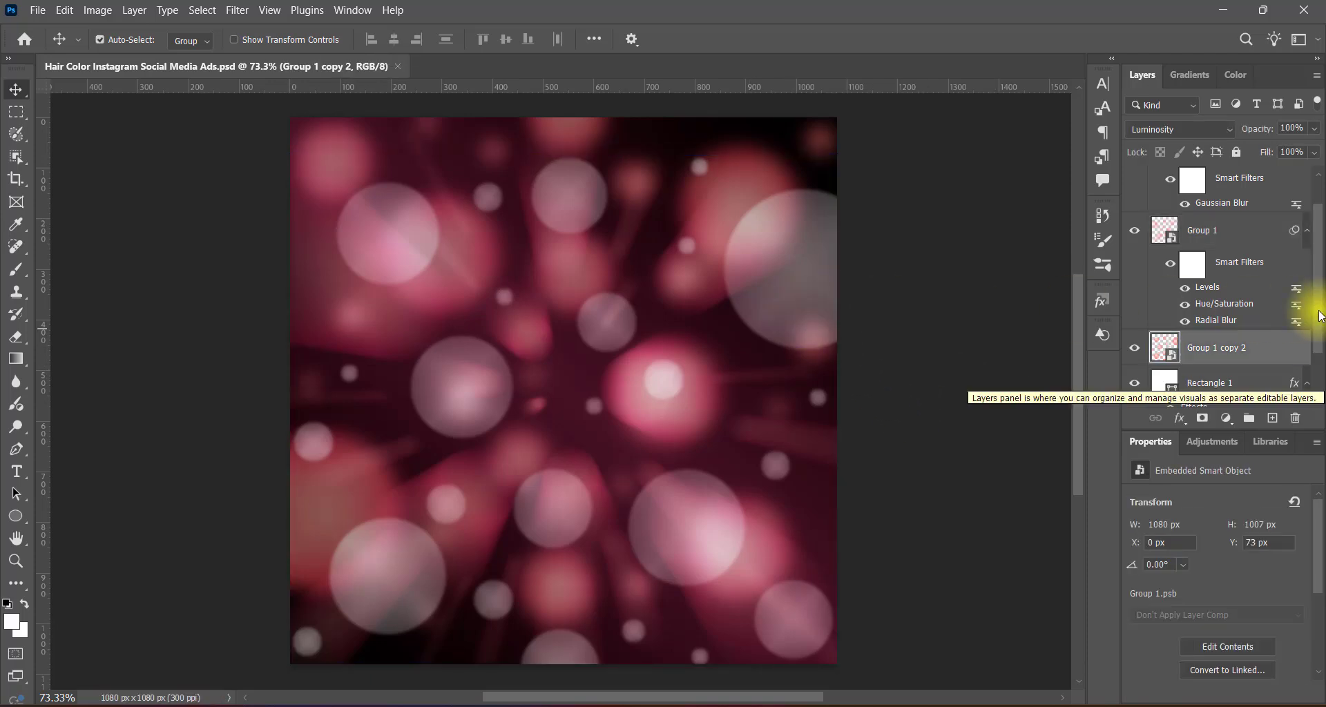
{"action": "left_click_drag", "start_coordinate": [1318, 308], "coordinate": [1318, 254]}
{"action": "left_click", "coordinate": [1210, 277]}
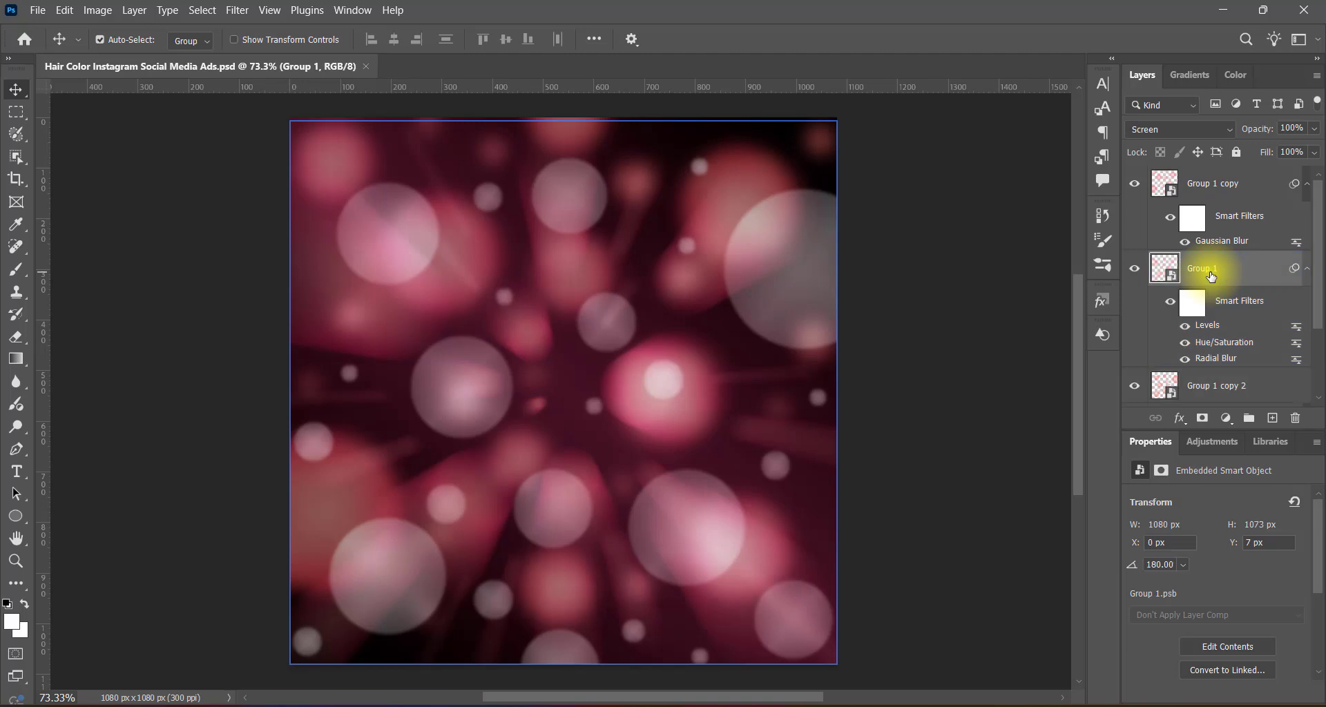
{"action": "left_click_drag", "start_coordinate": [1212, 272], "coordinate": [1212, 165]}
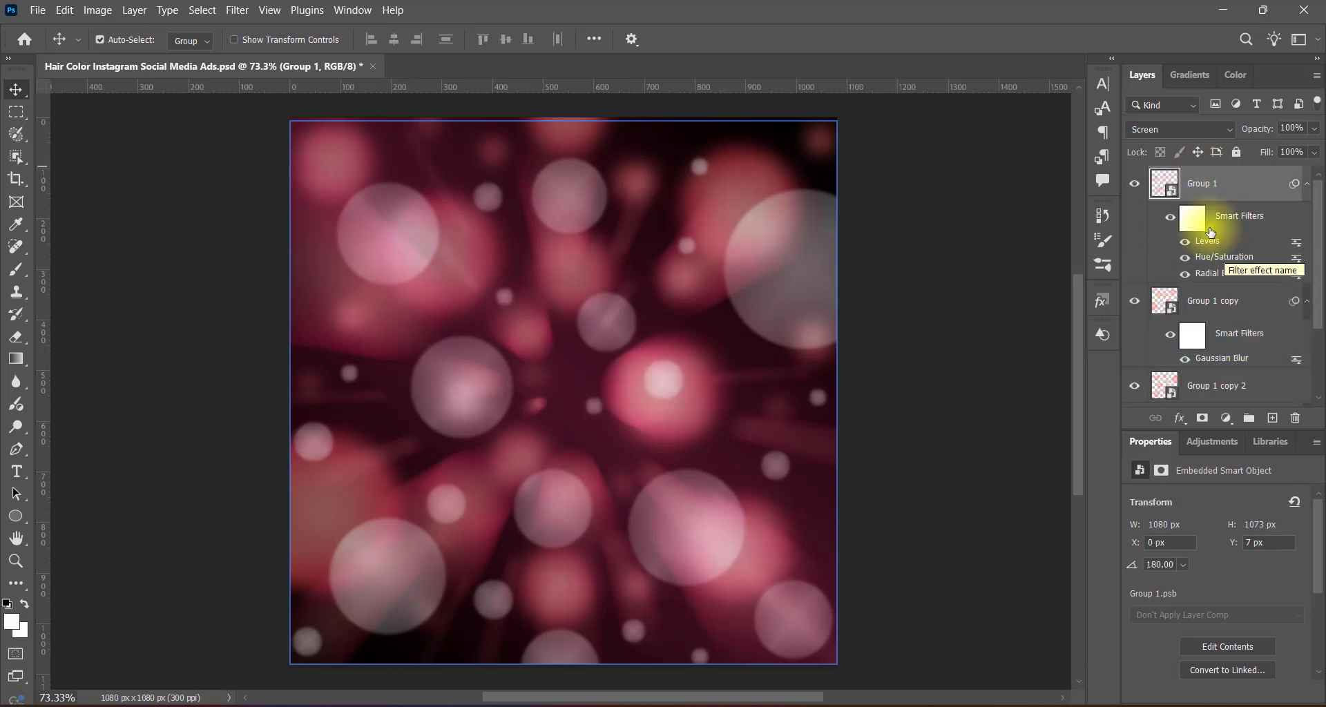
{"action": "mouse_move", "coordinate": [1207, 299]}
{"action": "left_mouse_down"}
{"action": "mouse_move", "coordinate": [1169, 296]}
{"action": "mouse_move", "coordinate": [1217, 168]}
{"action": "left_mouse_up"}
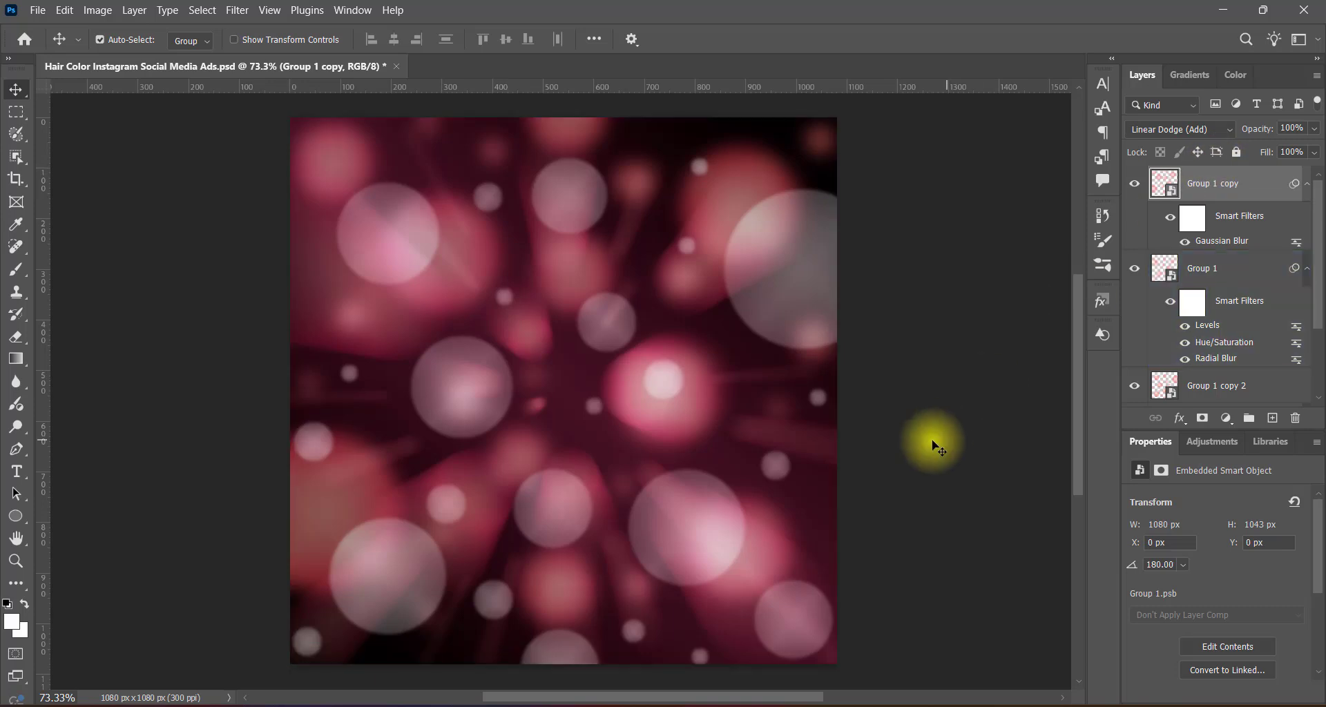
Move Group 1 copy 2 to the top of the layer stack and check its effect by toggling its visibility.
{"action": "left_click", "coordinate": [1227, 389]}
{"action": "left_click_drag", "start_coordinate": [1221, 390], "coordinate": [1213, 168]}
{"action": "left_click", "coordinate": [1282, 237]}
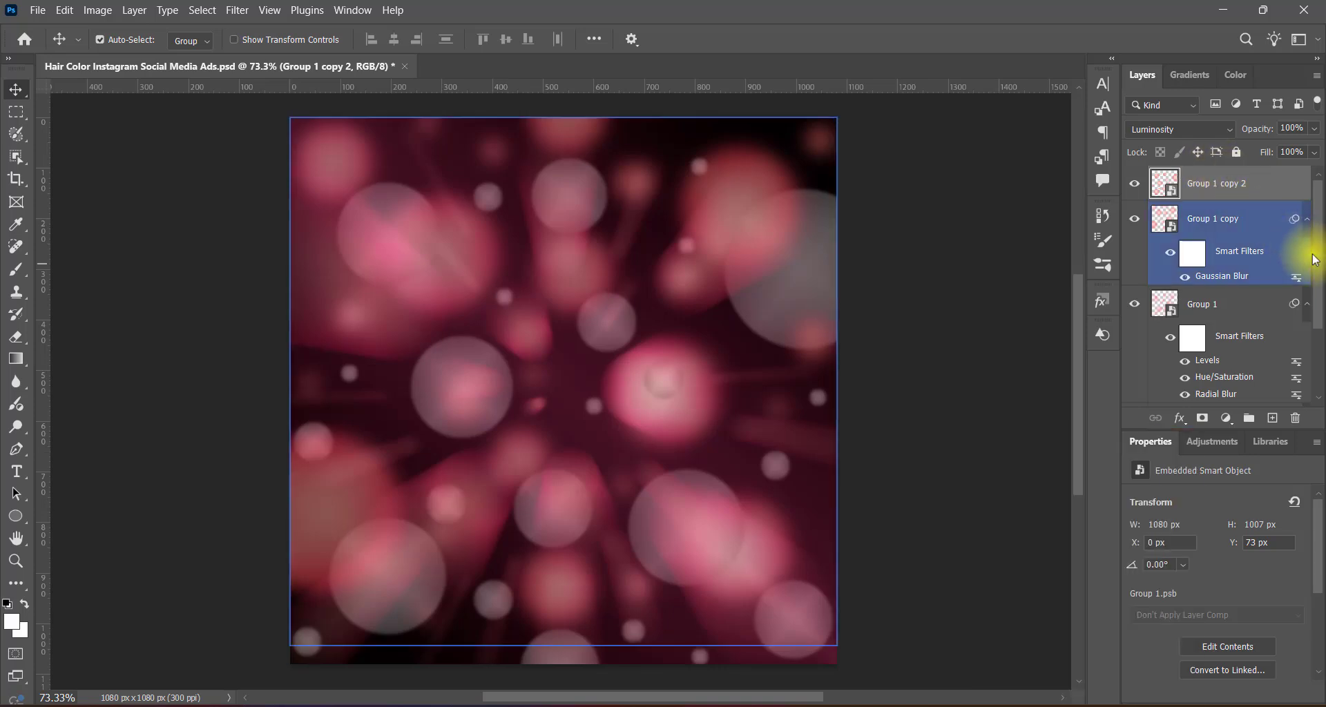
{"action": "left_click", "coordinate": [1135, 184]}
{"action": "left_click", "coordinate": [1135, 184]}
Check the effect of Group 1 copy by toggling its visibility, and move Group 1 above it.
{"action": "left_click", "coordinate": [1221, 223]}
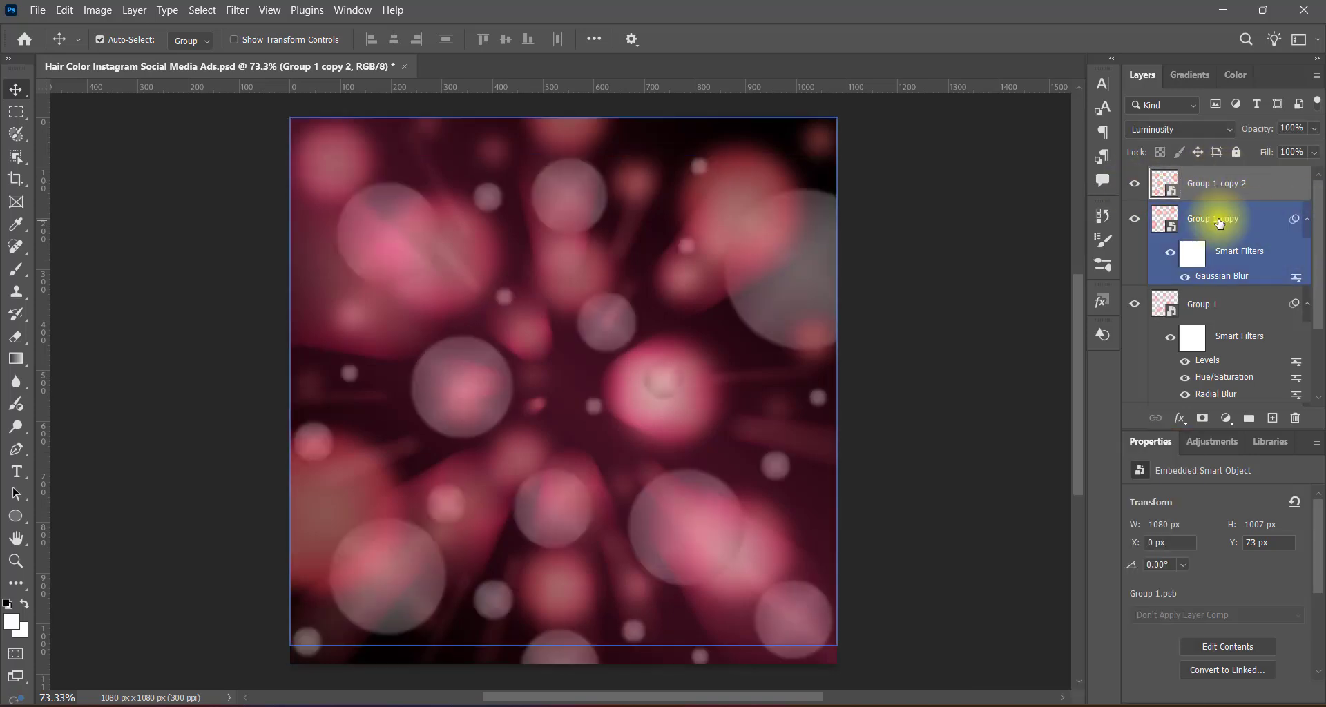
{"action": "left_click", "coordinate": [1134, 219]}
{"action": "left_click", "coordinate": [1134, 219]}
{"action": "left_click_drag", "start_coordinate": [1174, 301], "coordinate": [1185, 214]}
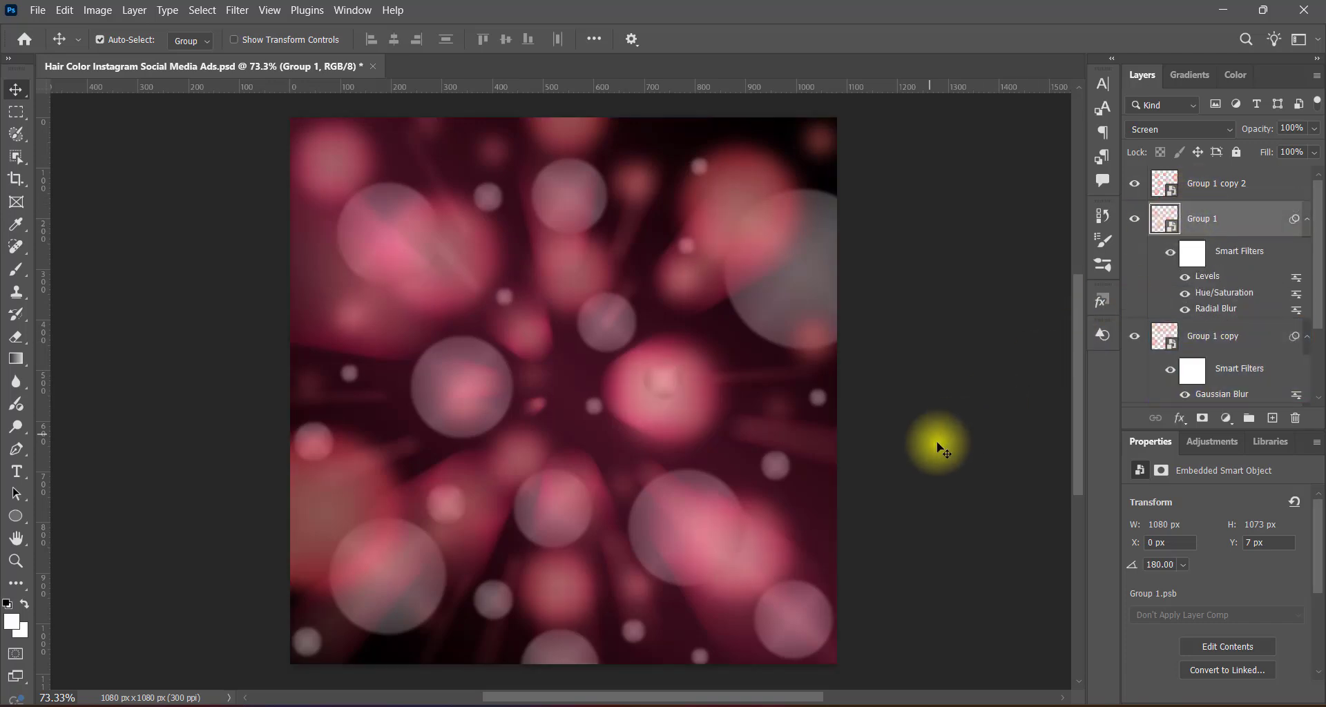
Apply a Levels adjustment with the Lighter preset to Group 1 copy 2.
{"action": "left_click", "coordinate": [1235, 186]}
{"action": "left_click", "coordinate": [97, 10]}
{"action": "mouse_move", "coordinate": [138, 51]}
{"action": "left_click", "coordinate": [287, 65]}
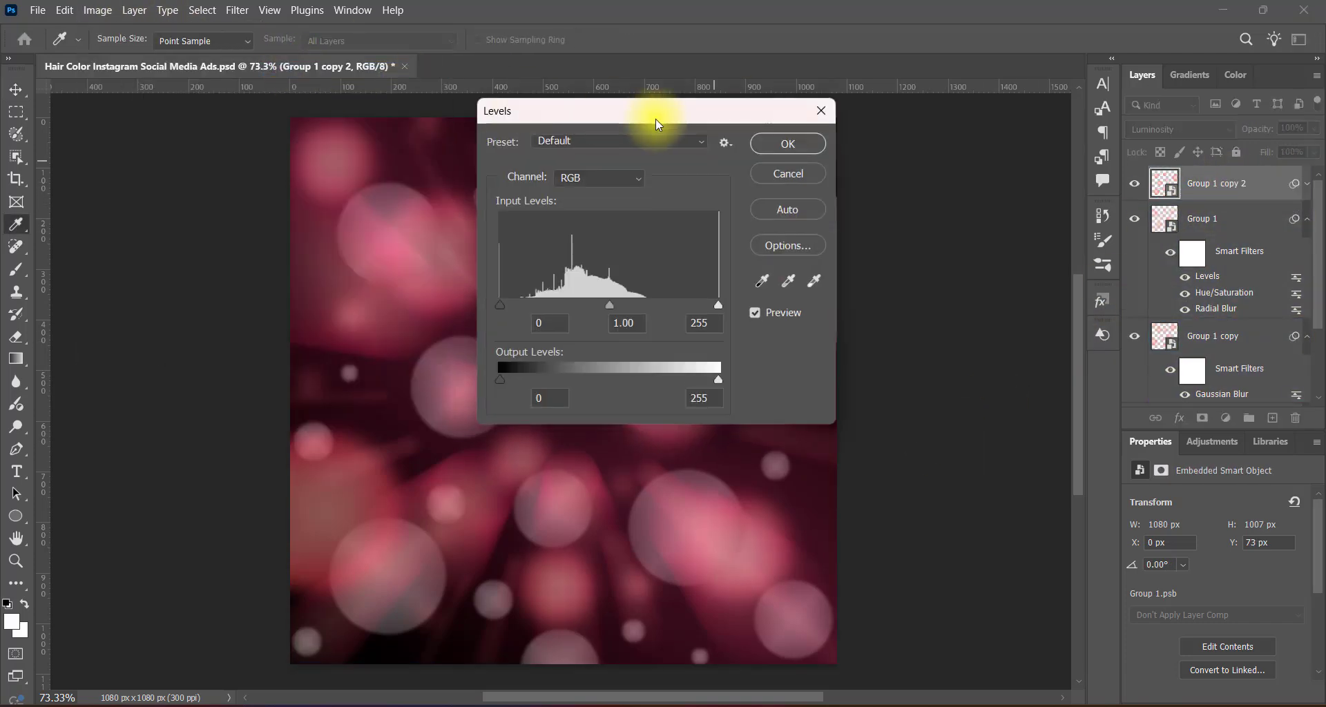
{"action": "left_click_drag", "start_coordinate": [657, 118], "coordinate": [857, 112]}
{"action": "left_click", "coordinate": [823, 133]}
{"action": "left_click", "coordinate": [837, 218]}
{"action": "left_click", "coordinate": [810, 134]}
{"action": "left_click", "coordinate": [816, 277]}
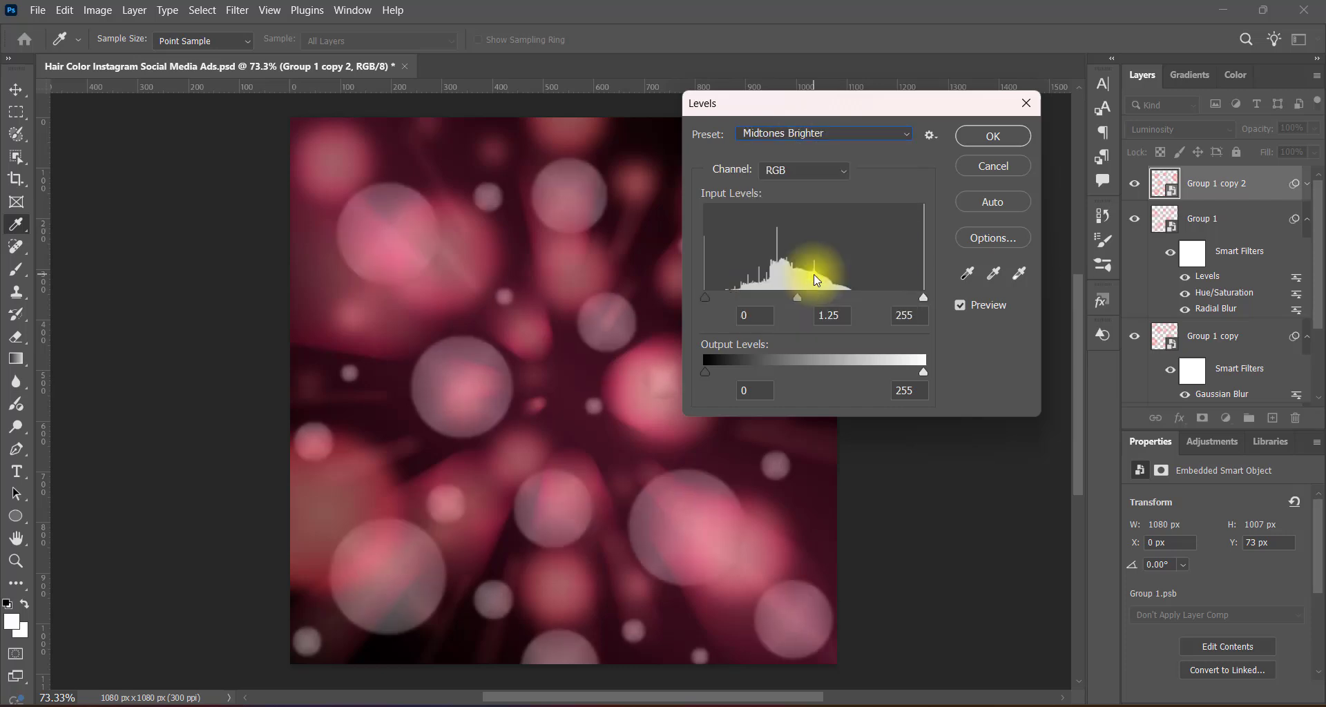
{"action": "left_click", "coordinate": [883, 133]}
{"action": "left_click", "coordinate": [785, 259]}
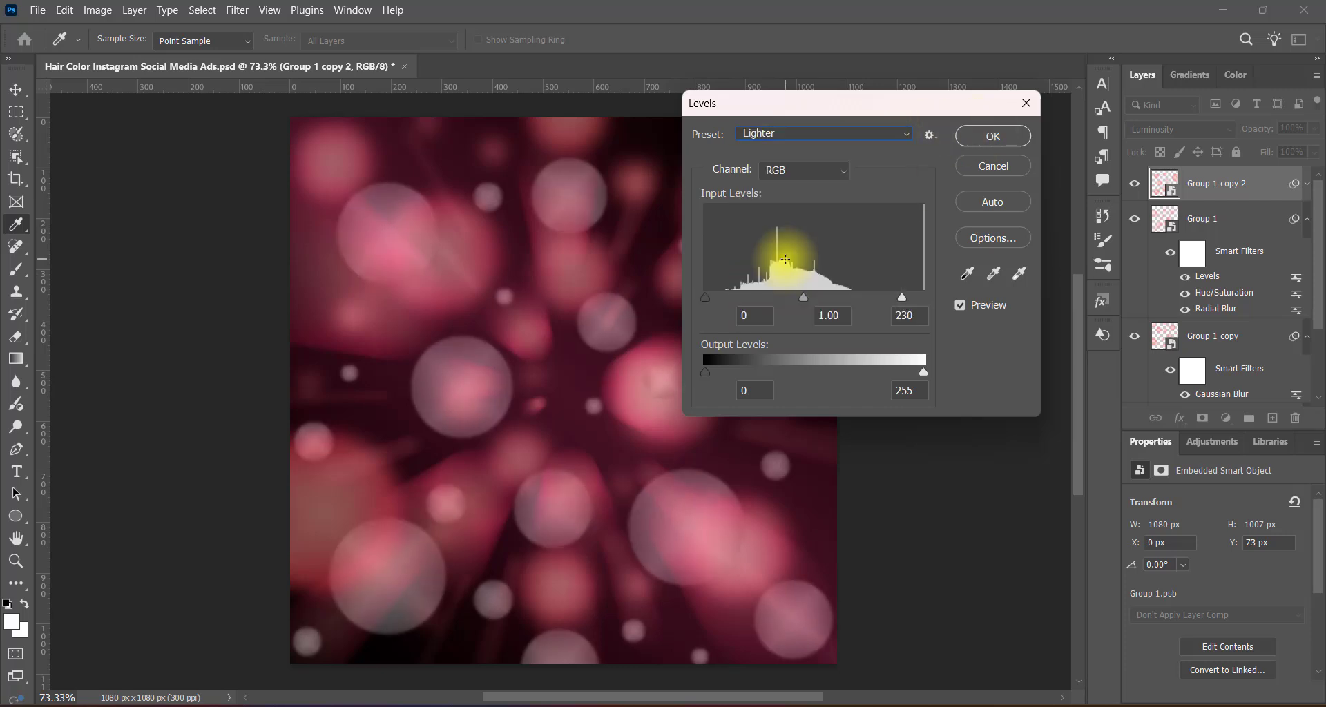
{"action": "left_click", "coordinate": [992, 136]}
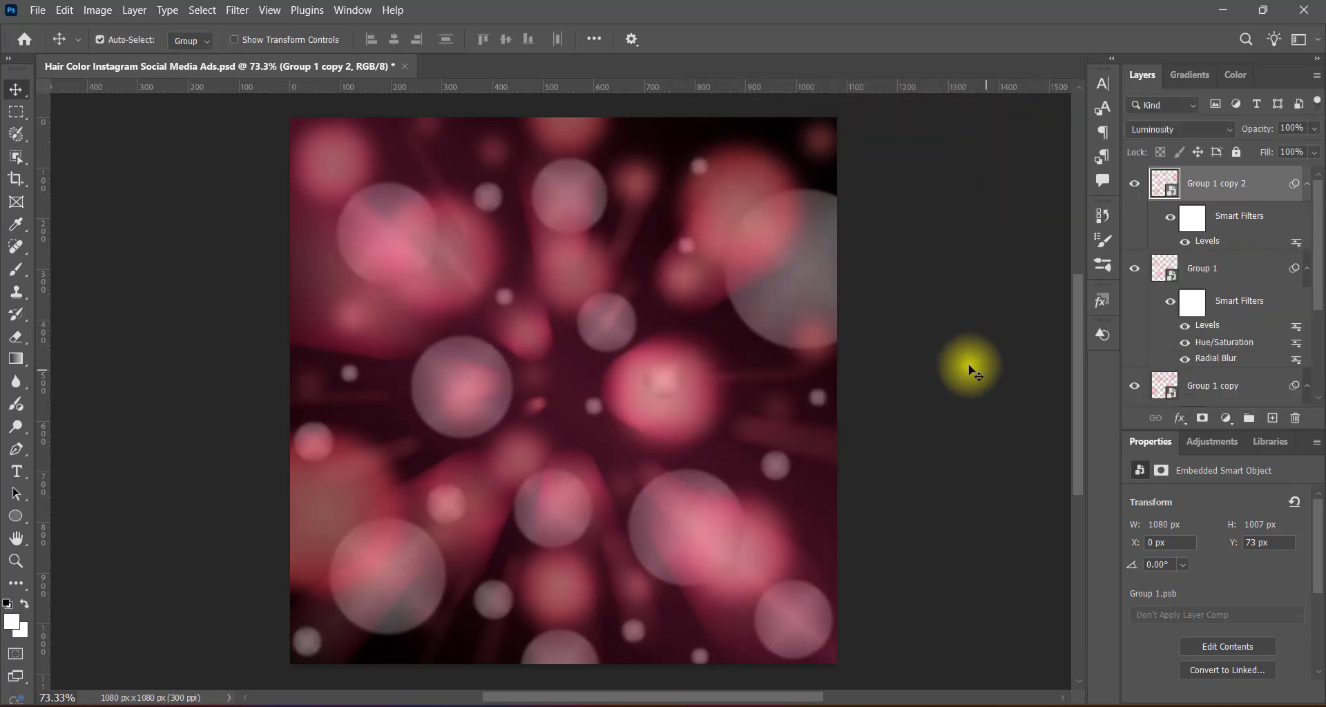
Move Group 1 copy directly below Group 1 copy 2 in the layer stack, deselect all layers and save the document.
{"action": "left_click", "coordinate": [1161, 379]}
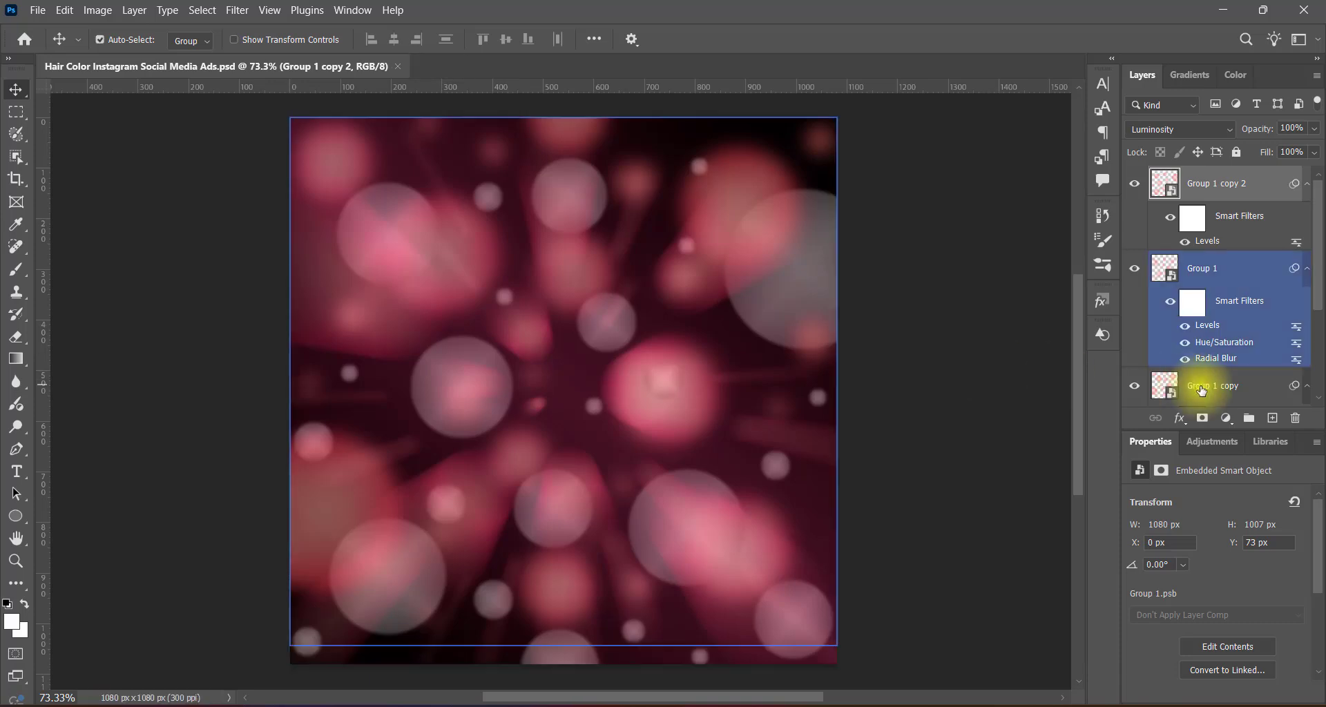
{"action": "left_click_drag", "start_coordinate": [1202, 391], "coordinate": [1206, 206]}
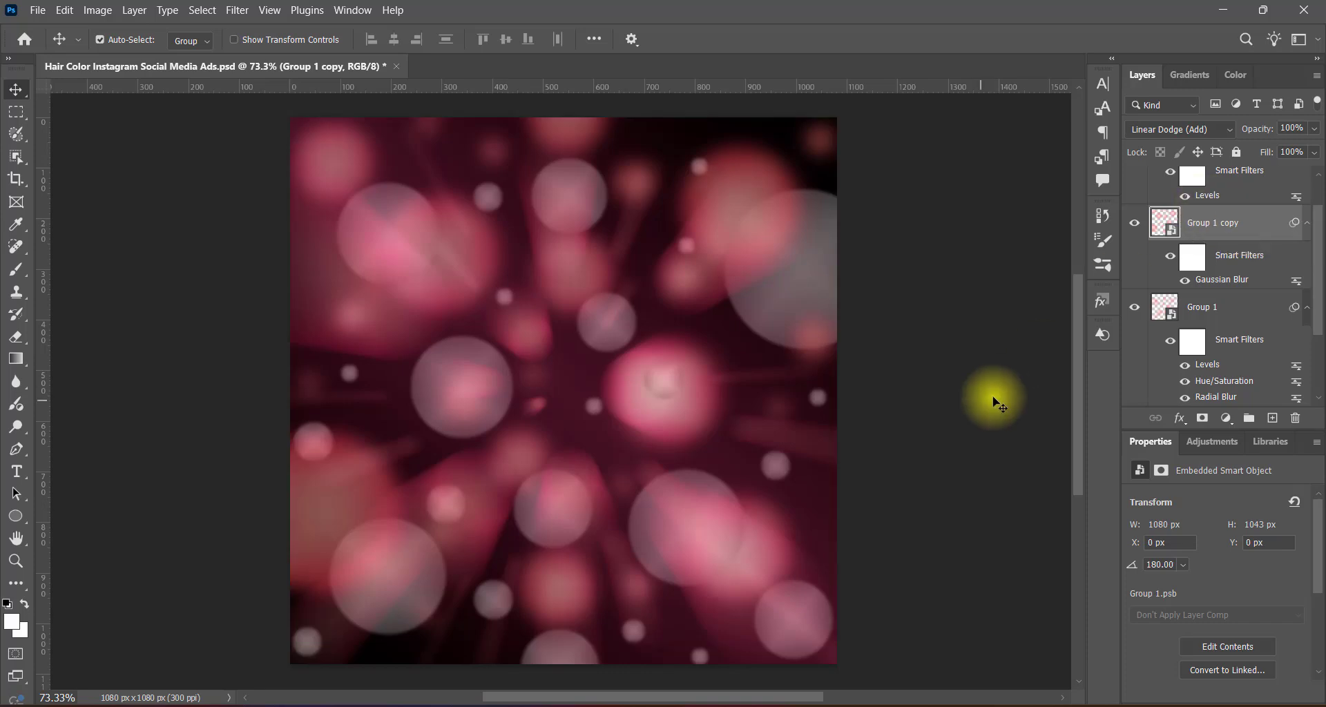
{"action": "left_click", "coordinate": [922, 395]}
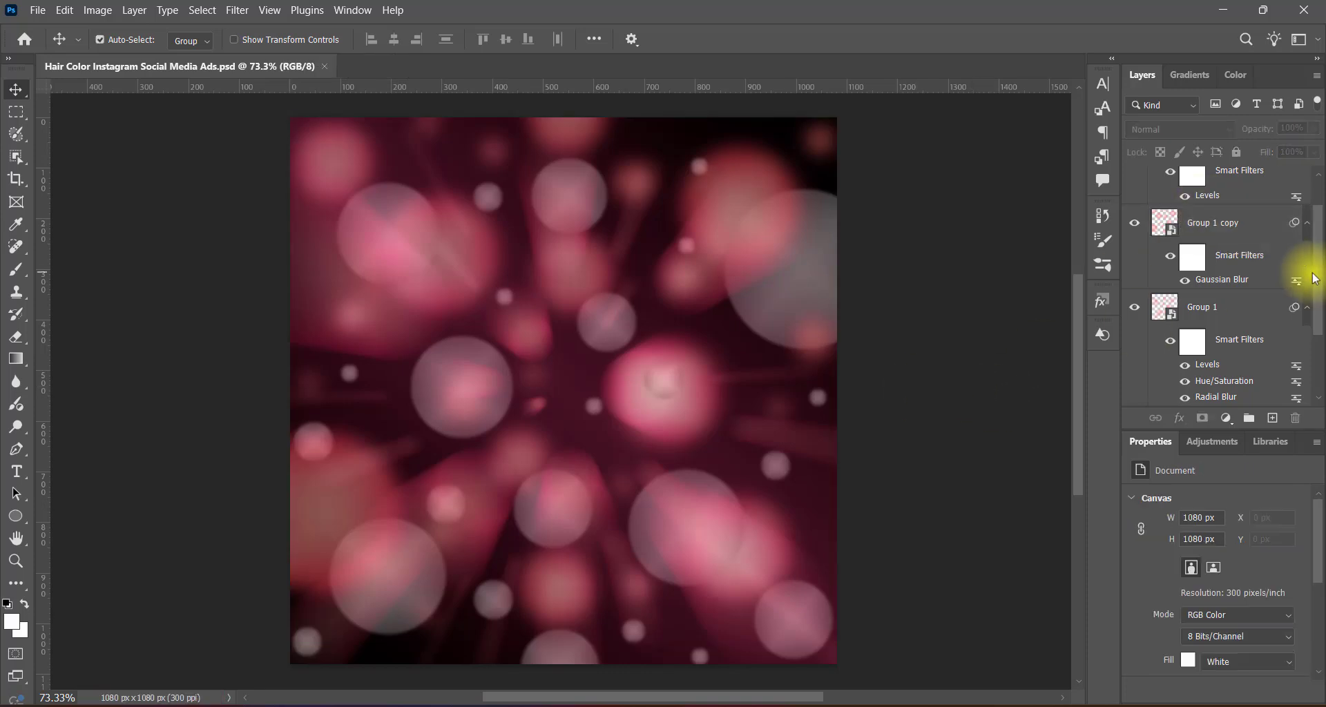
Add a new layer at the top of the stack and draw a white circle about 862 px wide with the Ellipse tool.
{"action": "scroll", "coordinate": [1303, 276], "scroll_direction": "up", "scroll_amount": 2}
{"action": "left_click", "coordinate": [1273, 419]}
{"action": "right_click", "coordinate": [16, 516]}
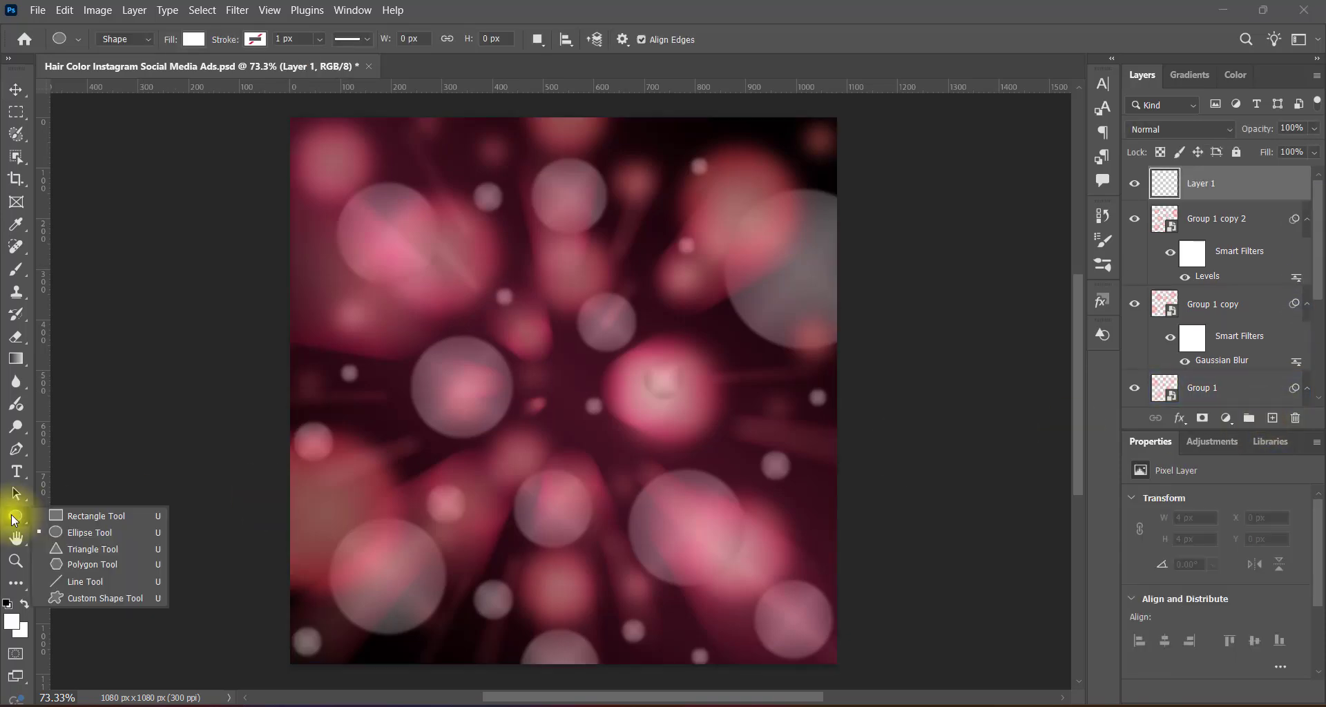
{"action": "left_click", "coordinate": [83, 532]}
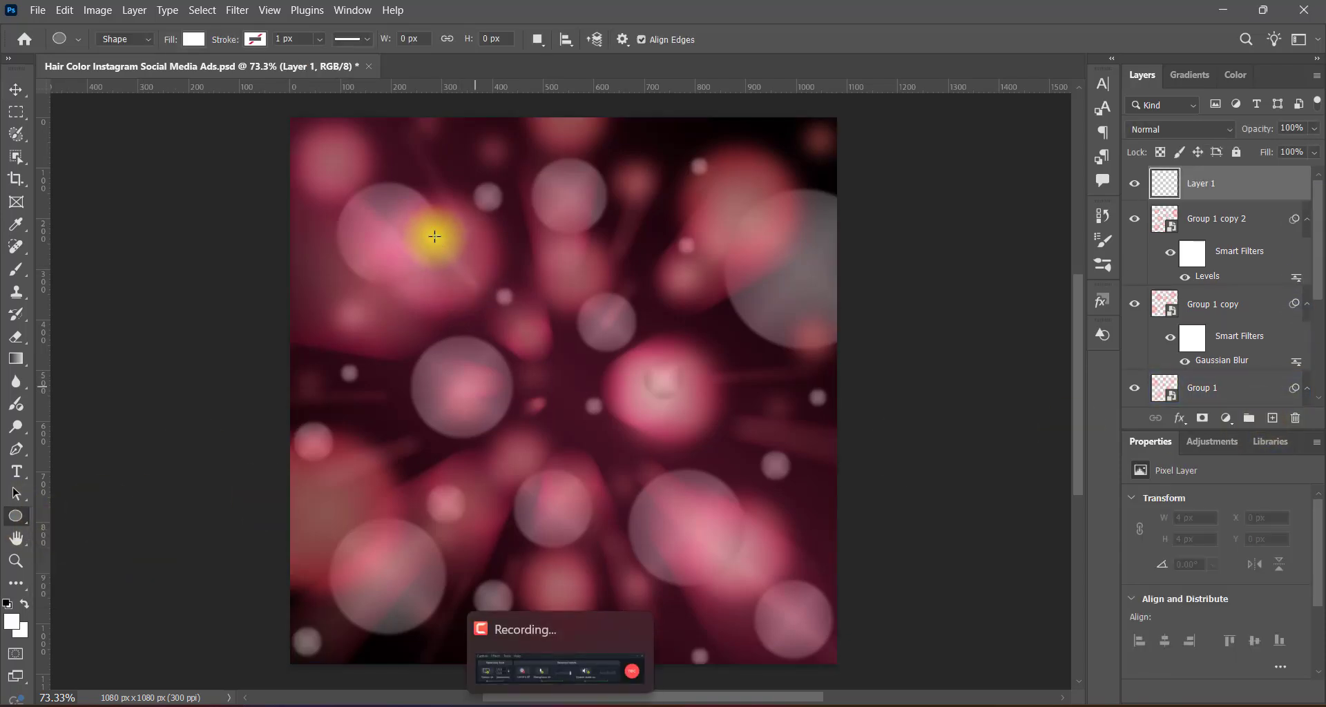
{"action": "left_click_drag", "start_coordinate": [434, 236], "coordinate": [1027, 673]}
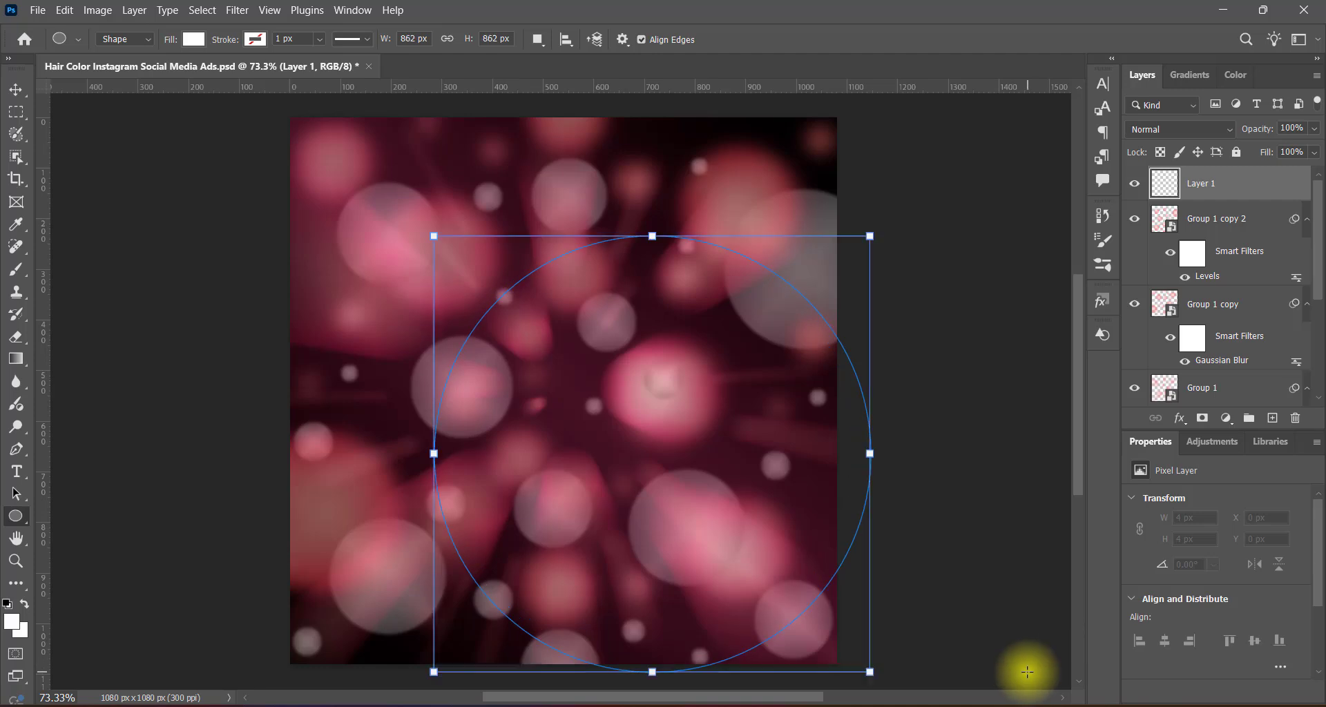
Scale the white ellipse to about 1201 × 1103 px and center it over the canvas.
{"action": "left_click", "coordinate": [16, 90]}
{"action": "key", "text": "ctrl+t"}
{"action": "left_click_drag", "start_coordinate": [731, 466], "coordinate": [638, 405]}
{"action": "left_click_drag", "start_coordinate": [780, 391], "coordinate": [861, 390]}
{"action": "left_click_drag", "start_coordinate": [345, 390], "coordinate": [254, 390]}
{"action": "left_click_drag", "start_coordinate": [558, 172], "coordinate": [558, 111]}
{"action": "left_click_drag", "start_coordinate": [558, 607], "coordinate": [558, 676]}
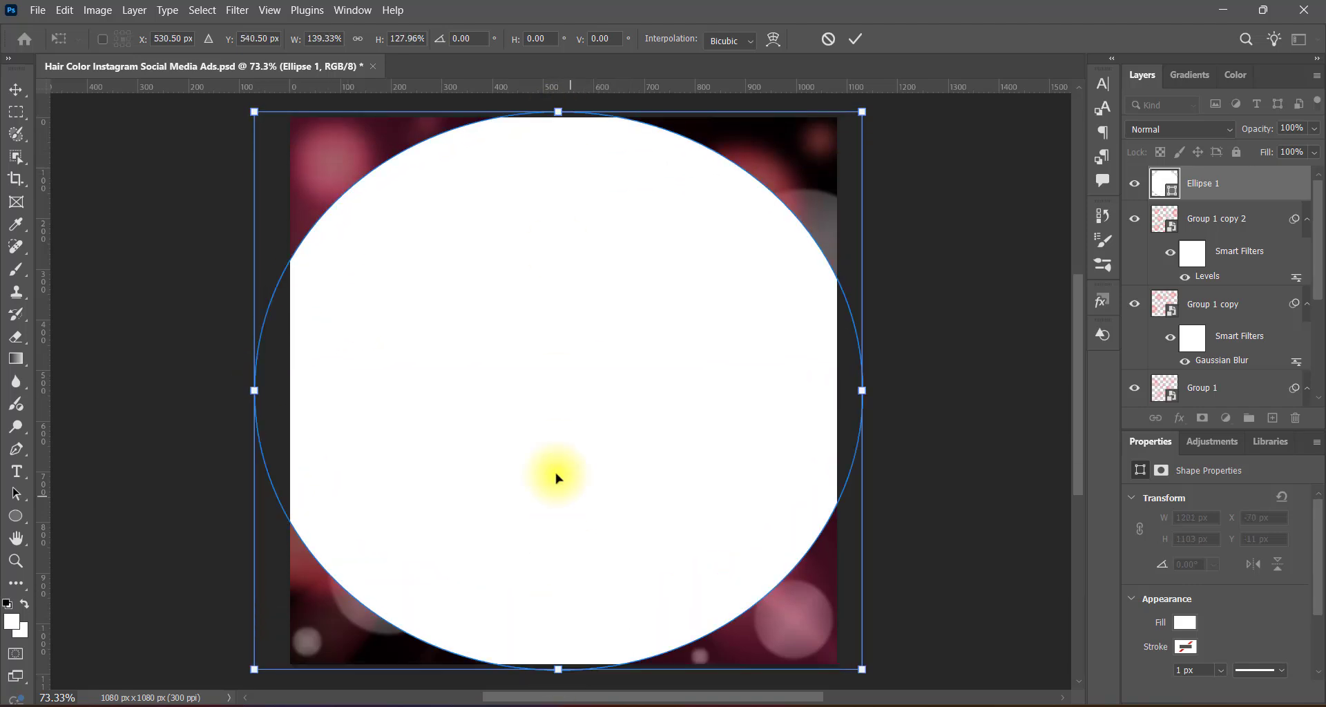
{"action": "left_click_drag", "start_coordinate": [560, 451], "coordinate": [567, 447]}
{"action": "key", "text": "Return"}
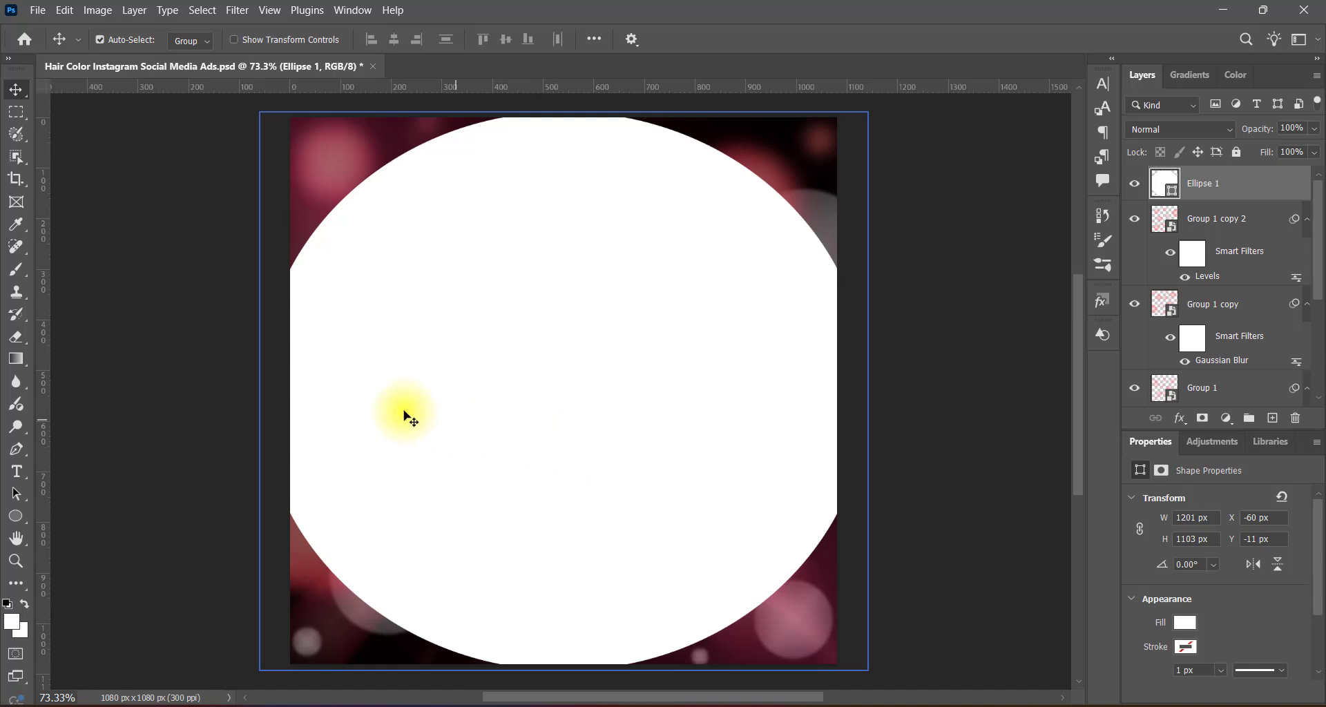
Add a black outside stroke of about 212 px to Ellipse 1 so it fills the canvas corners.
{"action": "double_click", "coordinate": [1166, 183]}
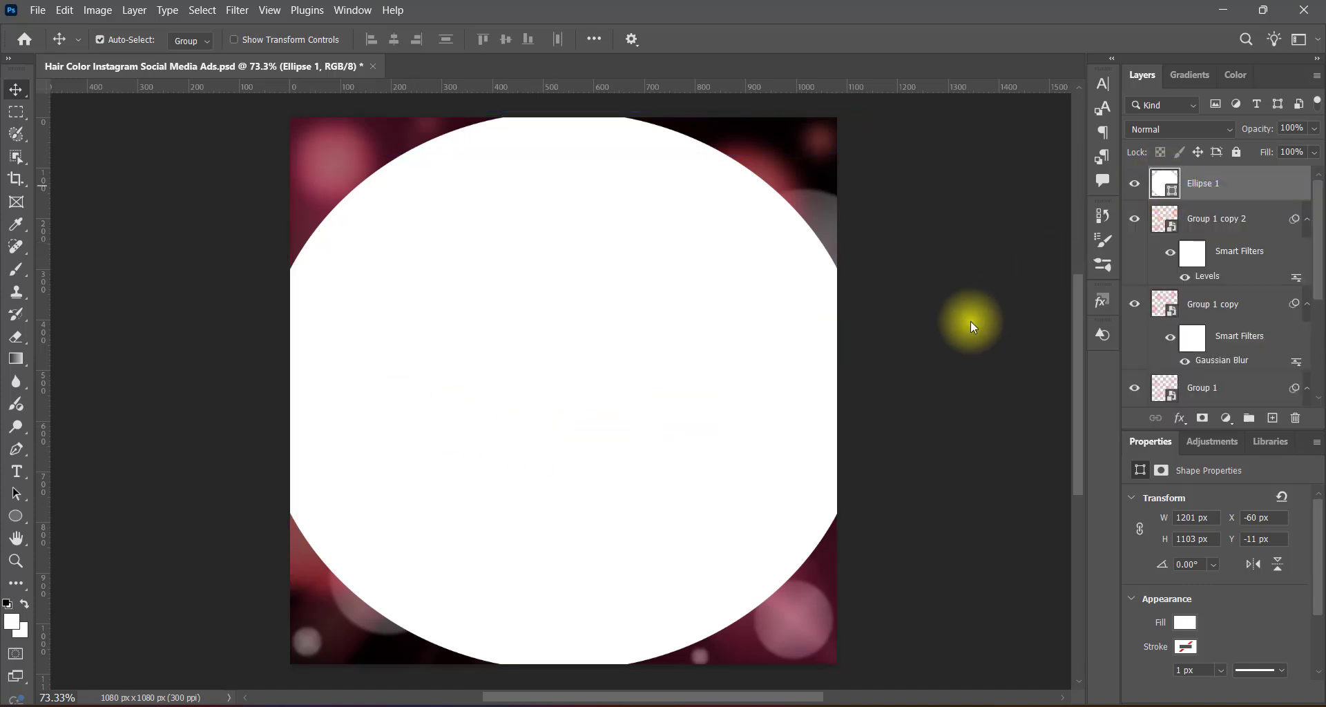
{"action": "left_click", "coordinate": [668, 200]}
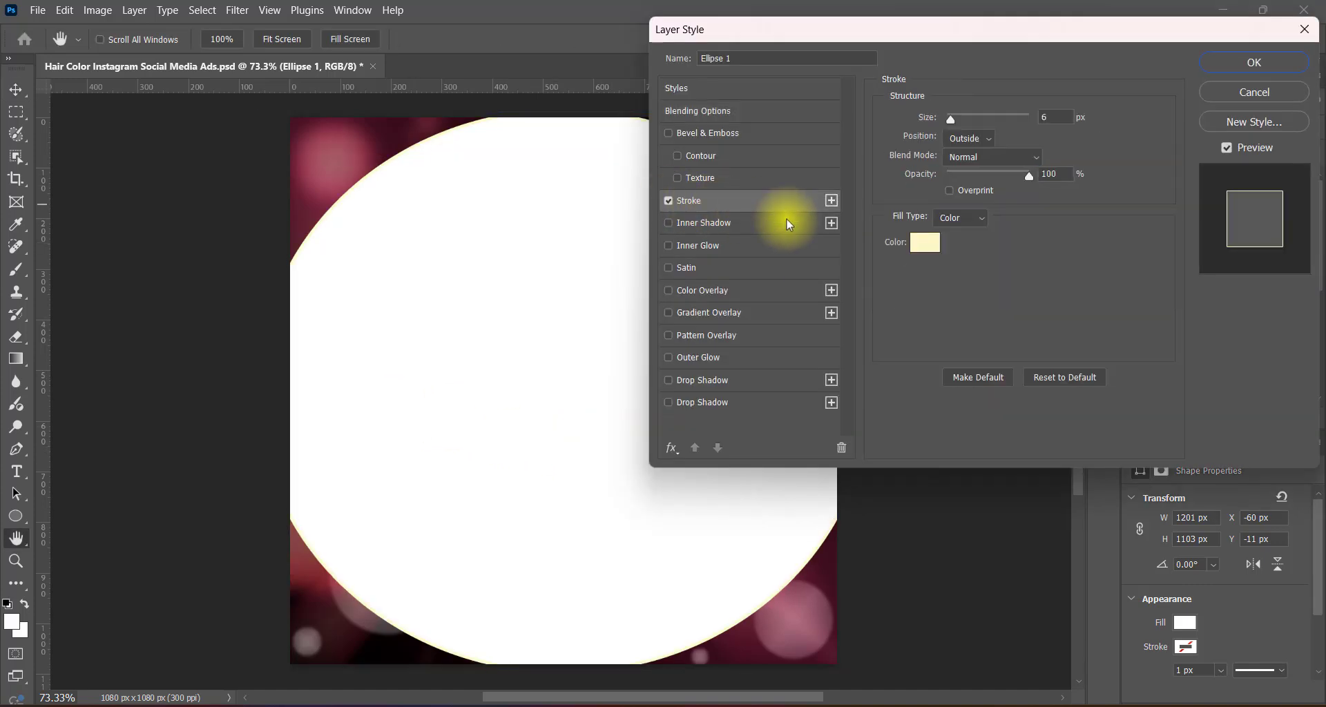
{"action": "left_click", "coordinate": [912, 242]}
{"action": "left_click", "coordinate": [742, 267]}
{"action": "left_click", "coordinate": [1048, 106]}
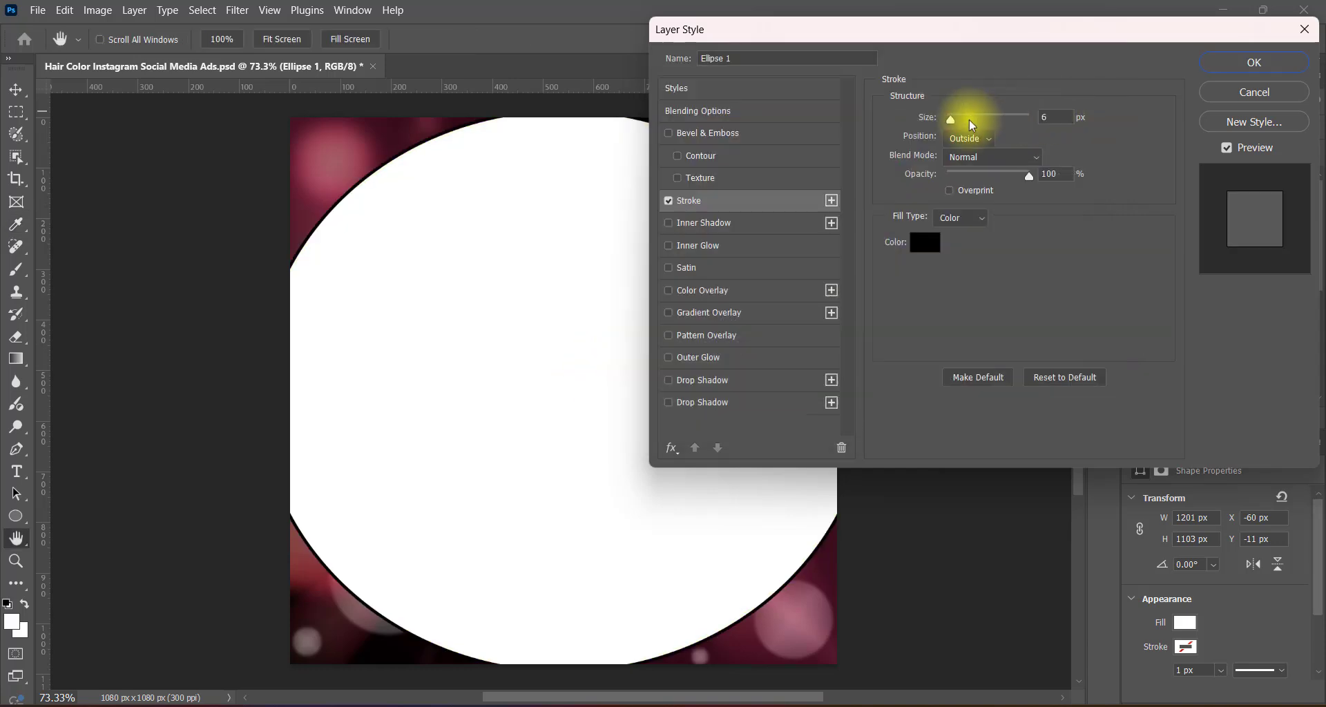
{"action": "left_click_drag", "start_coordinate": [955, 128], "coordinate": [1018, 125]}
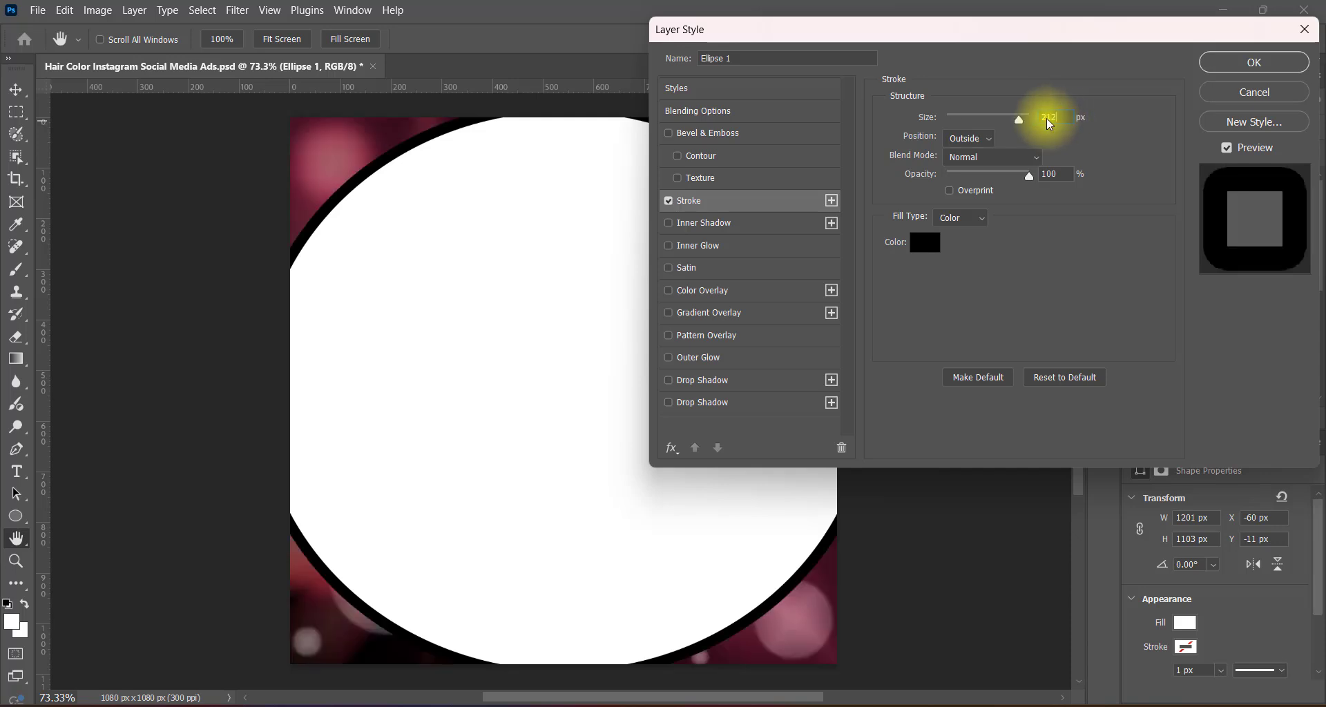
{"action": "left_click", "coordinate": [1254, 62]}
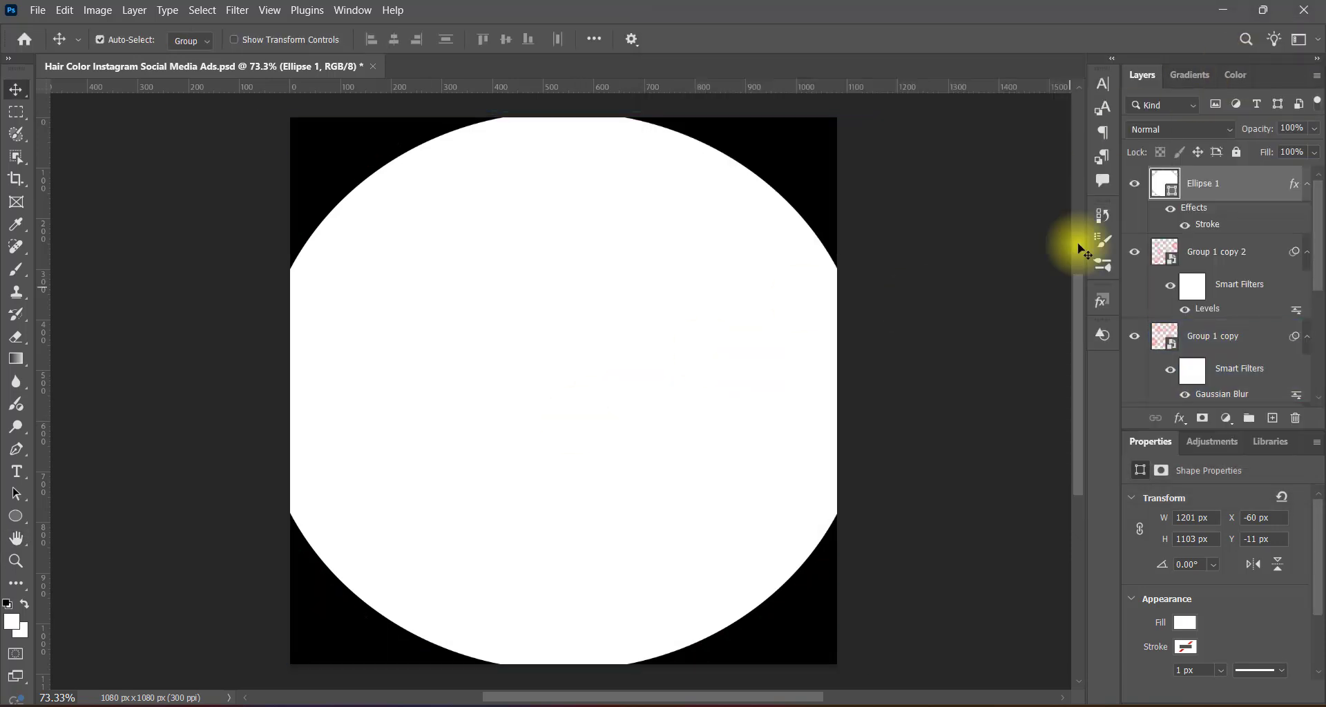
Convert Ellipse 1 to a smart object and set its blend mode to Soft Light.
{"action": "right_click", "coordinate": [1246, 186]}
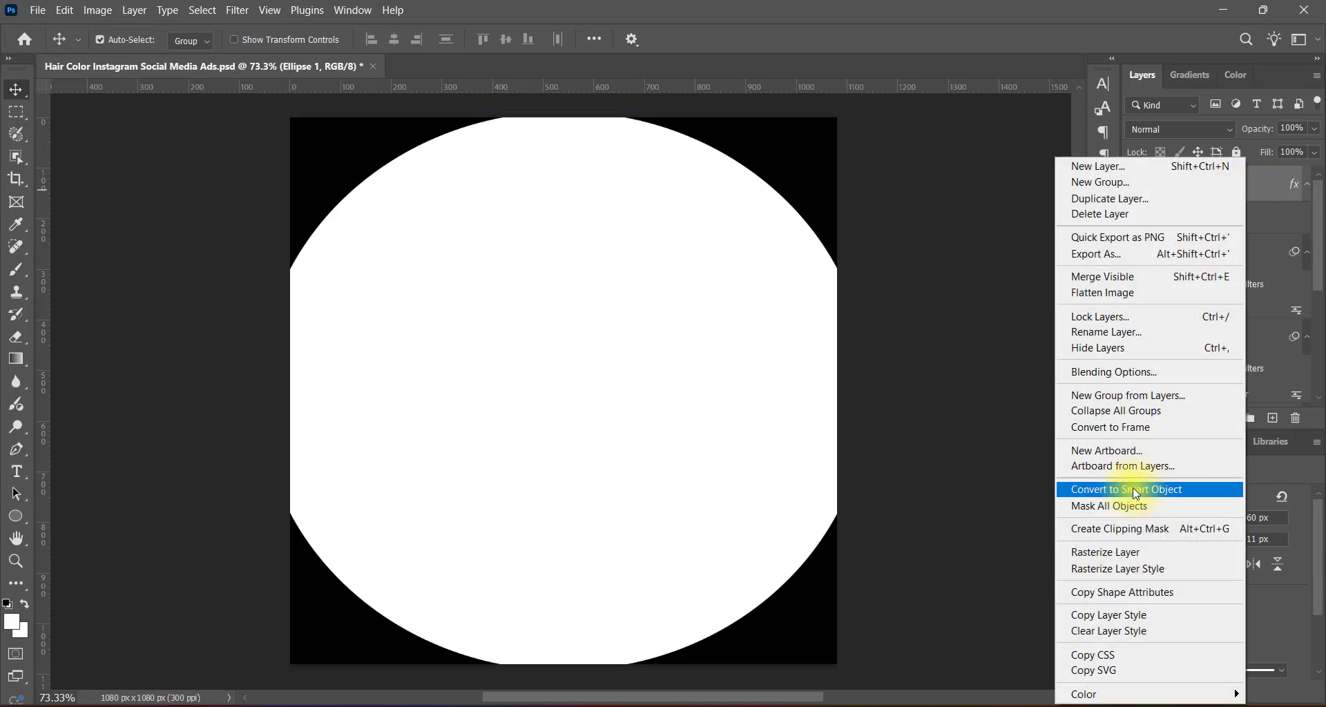
{"action": "left_click", "coordinate": [1136, 490]}
{"action": "left_click", "coordinate": [1202, 129]}
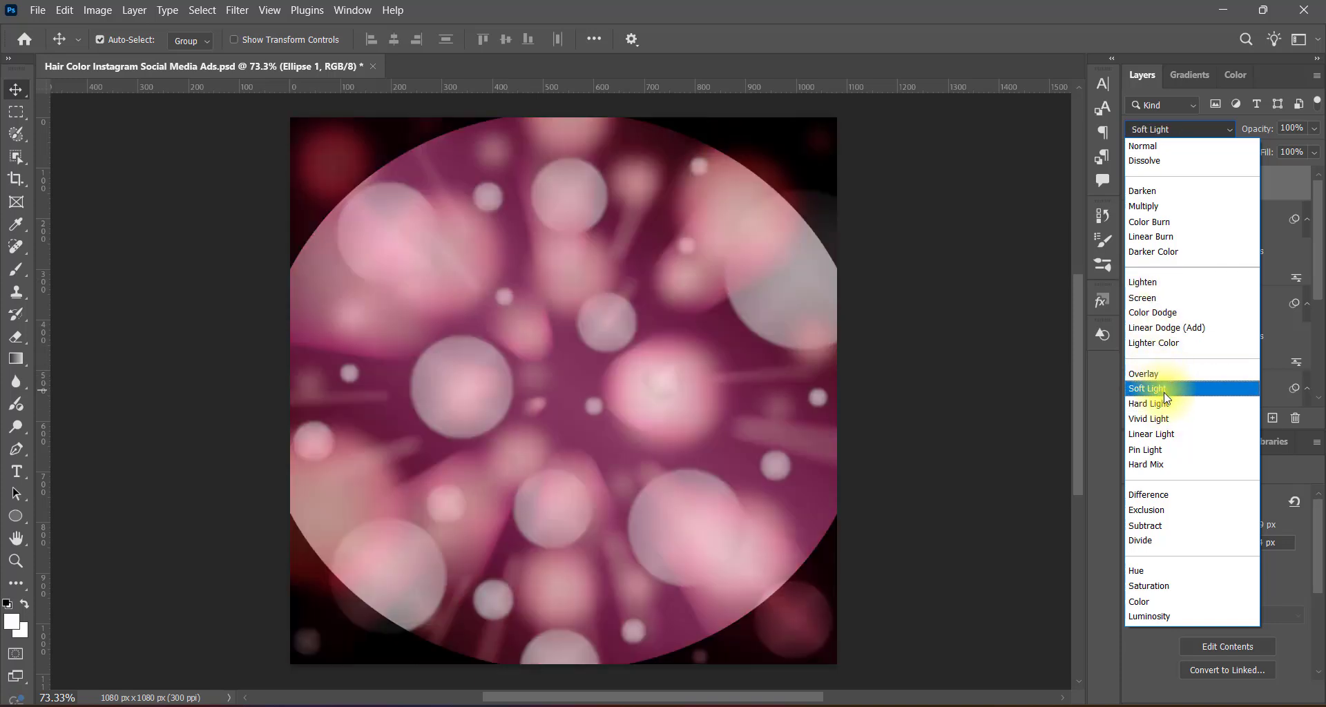
{"action": "left_click", "coordinate": [1166, 390]}
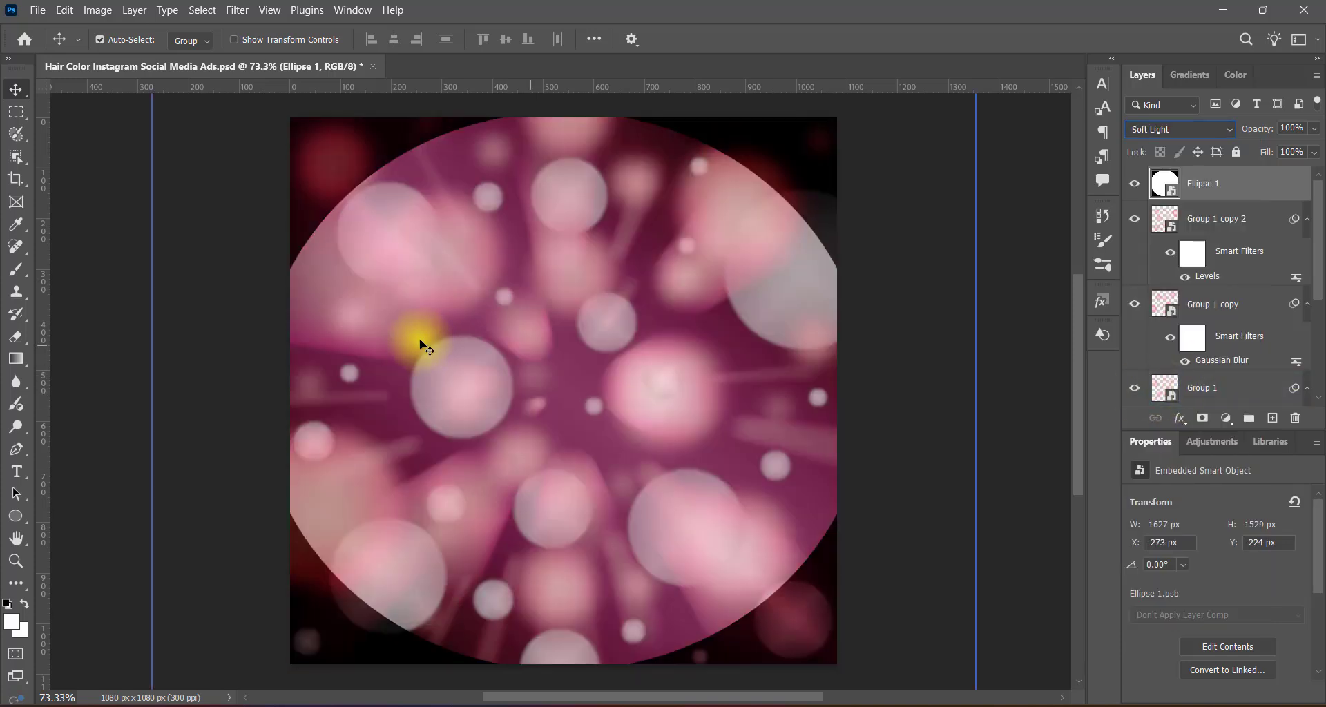
Rasterize Ellipse 1 and soften its edge with a Gaussian Blur of more than 80 pixels.
{"action": "right_click", "coordinate": [1214, 184]}
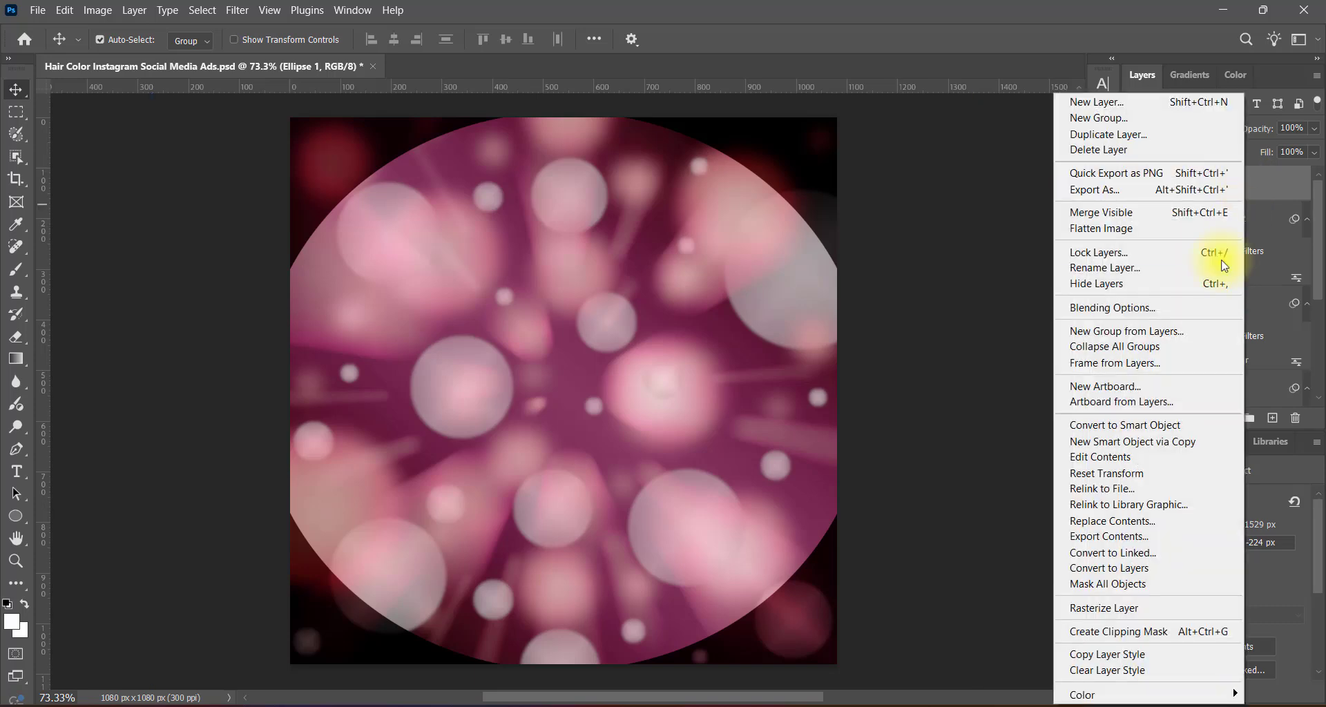
{"action": "left_click", "coordinate": [1120, 610]}
{"action": "left_click", "coordinate": [237, 10]}
{"action": "mouse_move", "coordinate": [326, 216]}
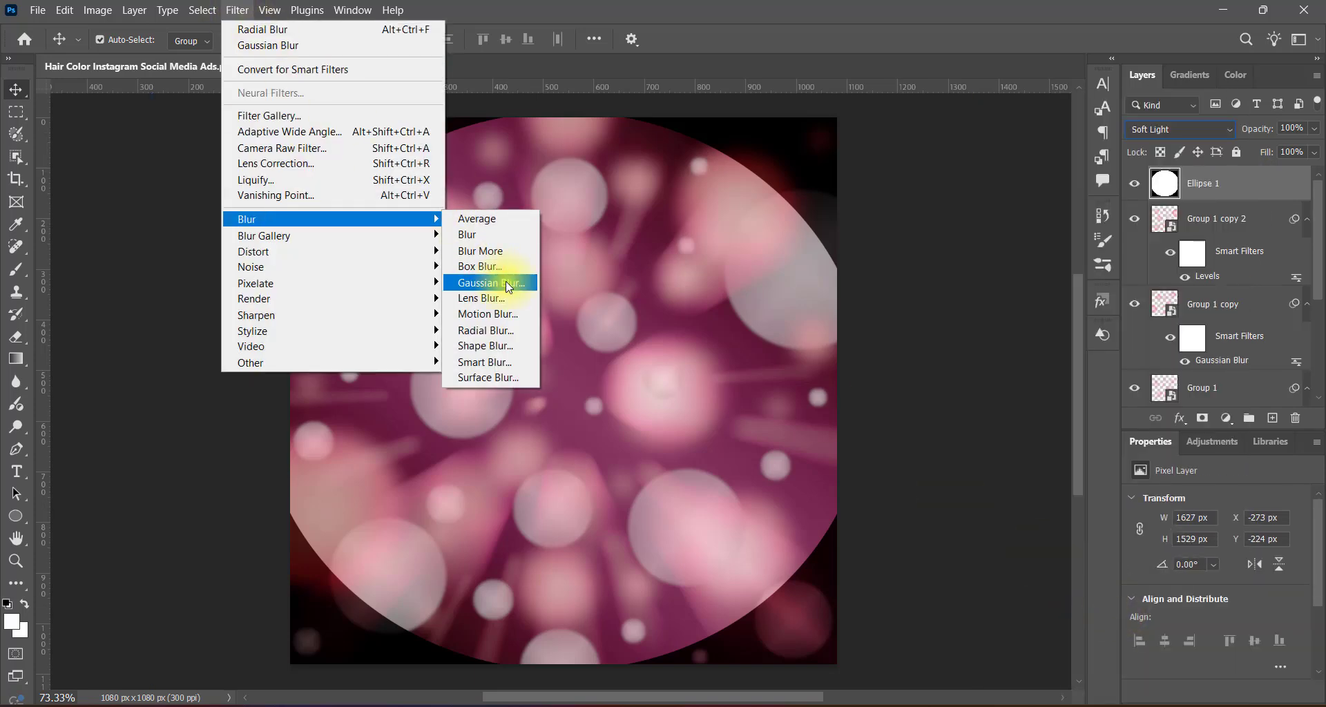
{"action": "left_click", "coordinate": [506, 281]}
{"action": "left_click_drag", "start_coordinate": [1034, 371], "coordinate": [1067, 373]}
{"action": "left_click", "coordinate": [1021, 343]}
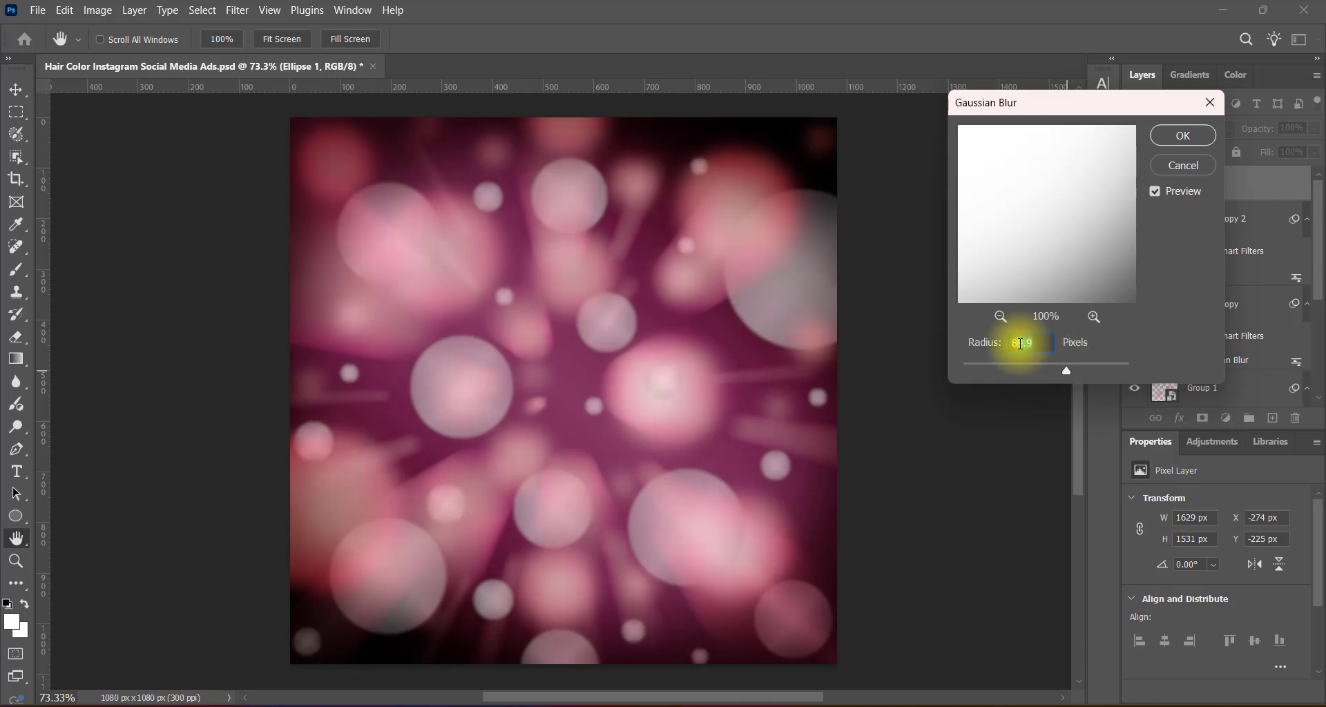
{"action": "left_click", "coordinate": [1182, 136]}
Squash Ellipse 1 vertically from both ends to about 1149 px high.
{"action": "key", "text": "ctrl+t"}
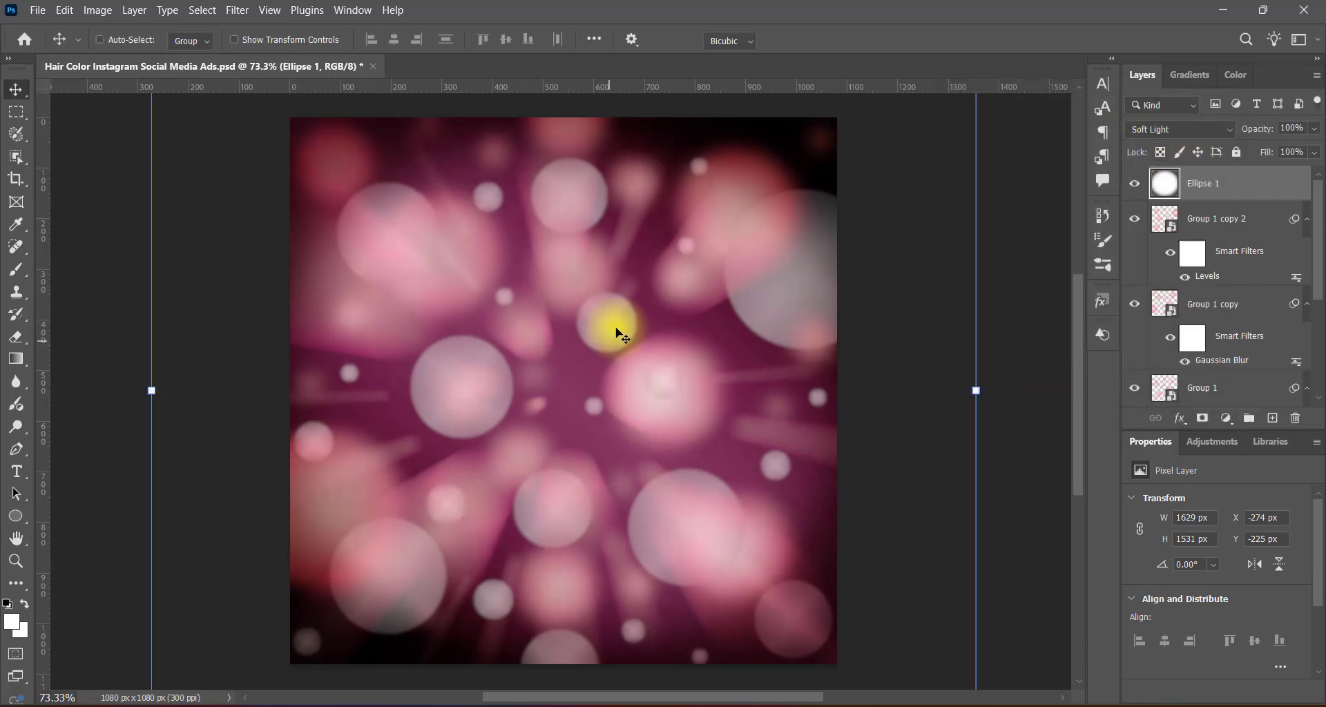
{"action": "scroll", "coordinate": [616, 333], "scroll_direction": "down", "scroll_amount": 5}
{"action": "left_click_drag", "start_coordinate": [563, 582], "coordinate": [575, 494]}
{"action": "scroll", "coordinate": [631, 511], "scroll_direction": "up", "scroll_amount": 7}
{"action": "left_click_drag", "start_coordinate": [563, 111], "coordinate": [562, 213]}
{"action": "key", "text": "Return"}
{"action": "scroll", "coordinate": [592, 335], "scroll_direction": "down", "scroll_amount": 3}
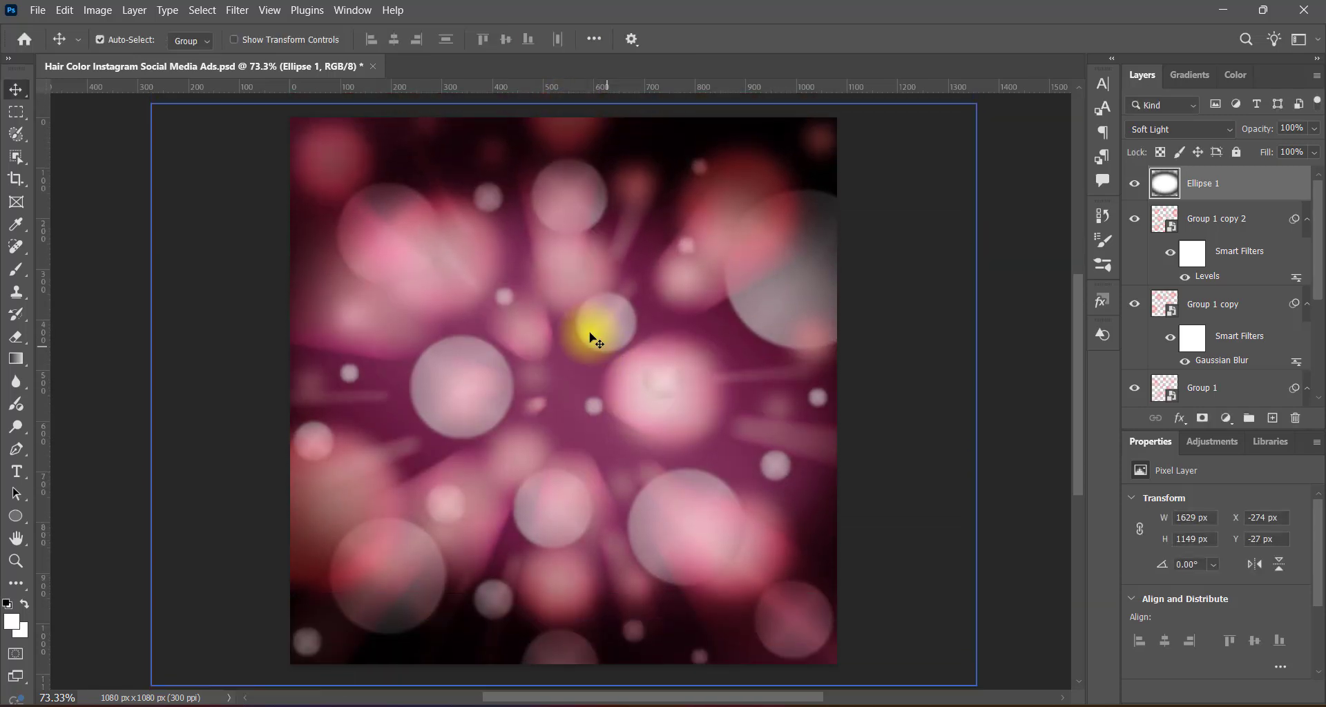
Erase the center of Ellipse 1 with a soft eraser enlarged from 600 to at least 1200 px, and save the document.
{"action": "left_click", "coordinate": [17, 337]}
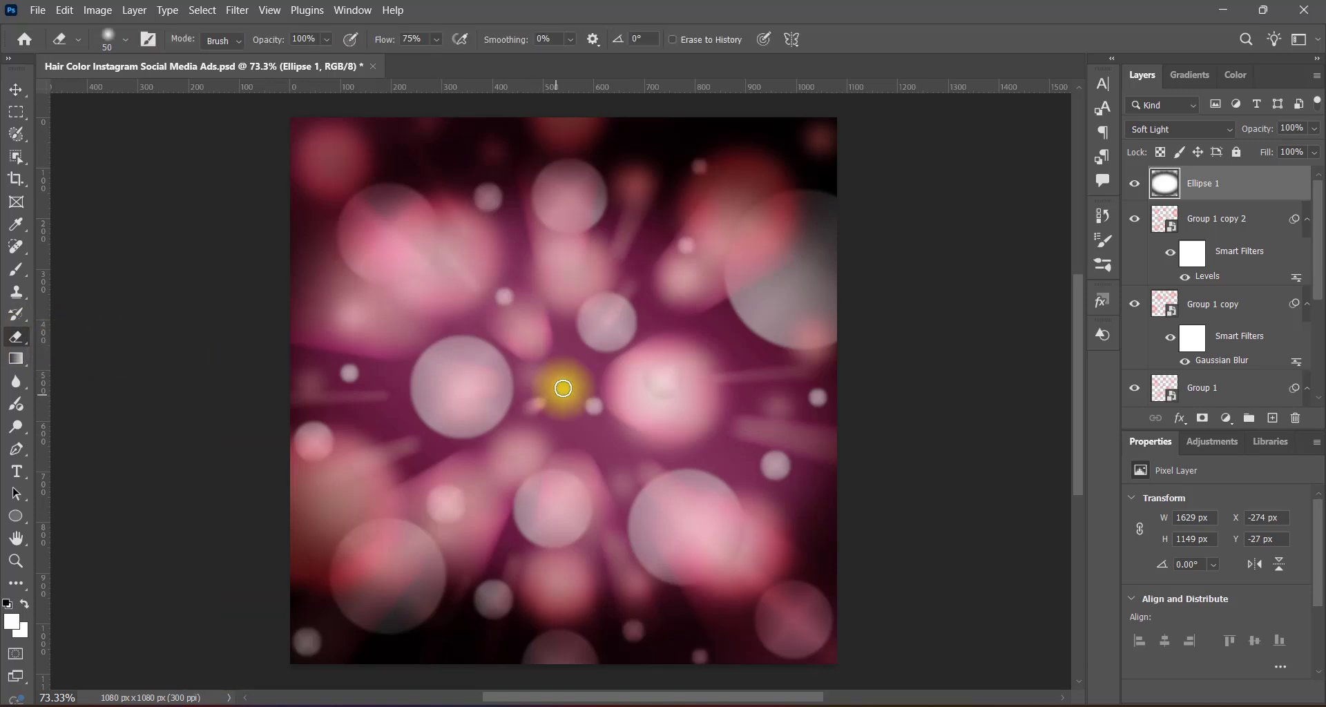
{"action": "left_click", "coordinate": [563, 388]}
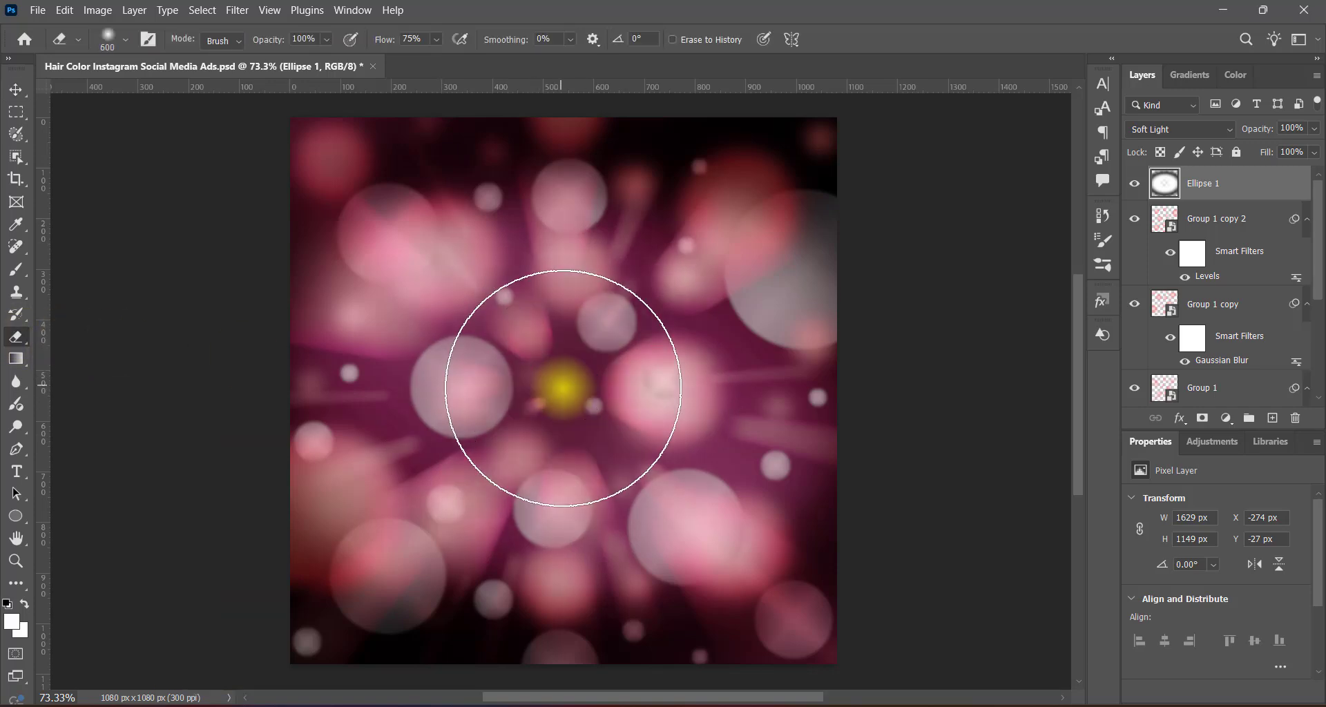
{"action": "key", "text": "bracketright"}
{"action": "key", "text": "bracketright"}
{"action": "left_click", "coordinate": [561, 379]}
{"action": "left_click", "coordinate": [560, 378]}
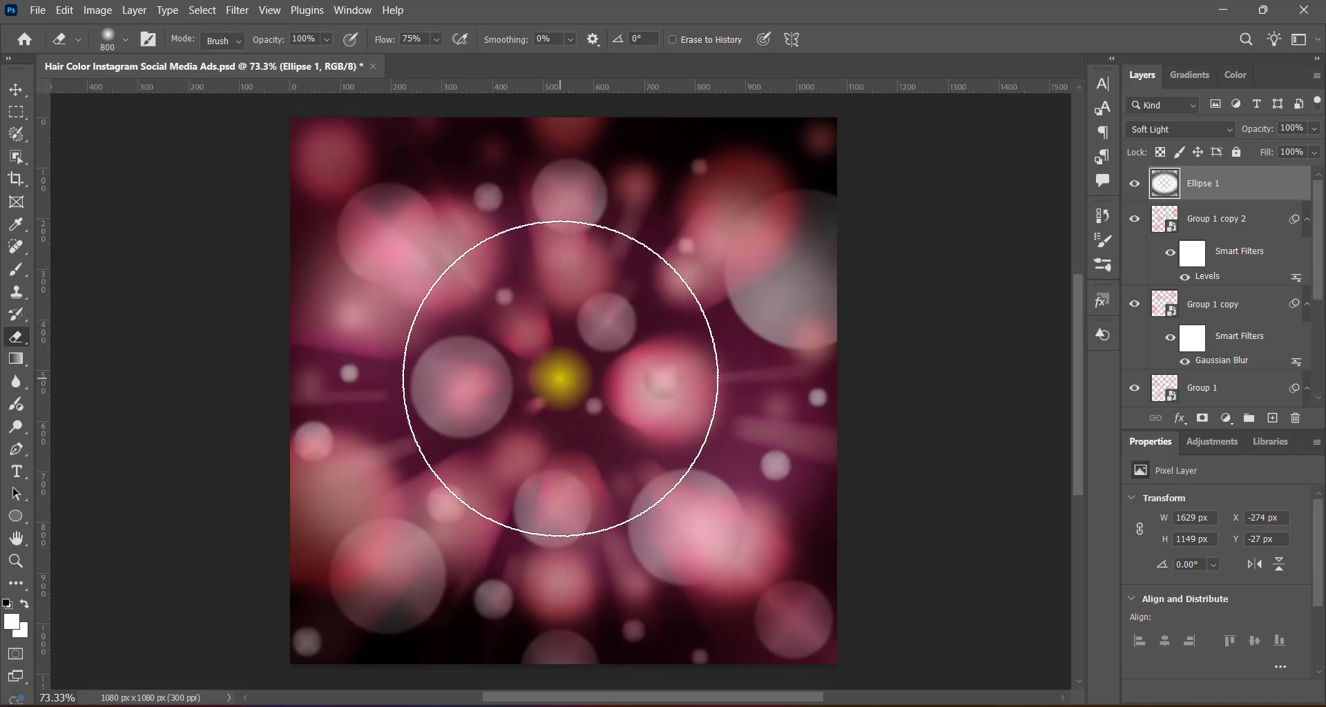
{"action": "key", "text": "bracketright"}
{"action": "key", "text": "bracketright"}
{"action": "key", "text": "bracketright"}
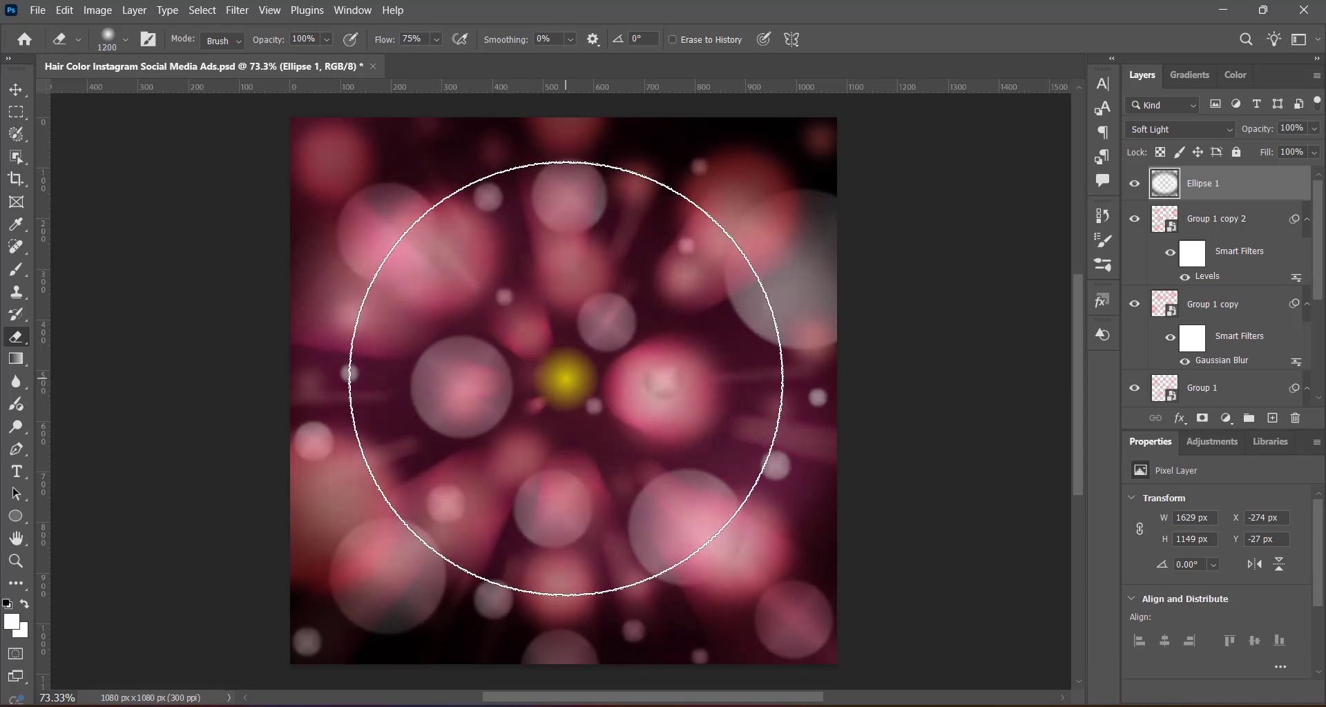
{"action": "key", "text": "bracketright"}
{"action": "key", "text": "v"}
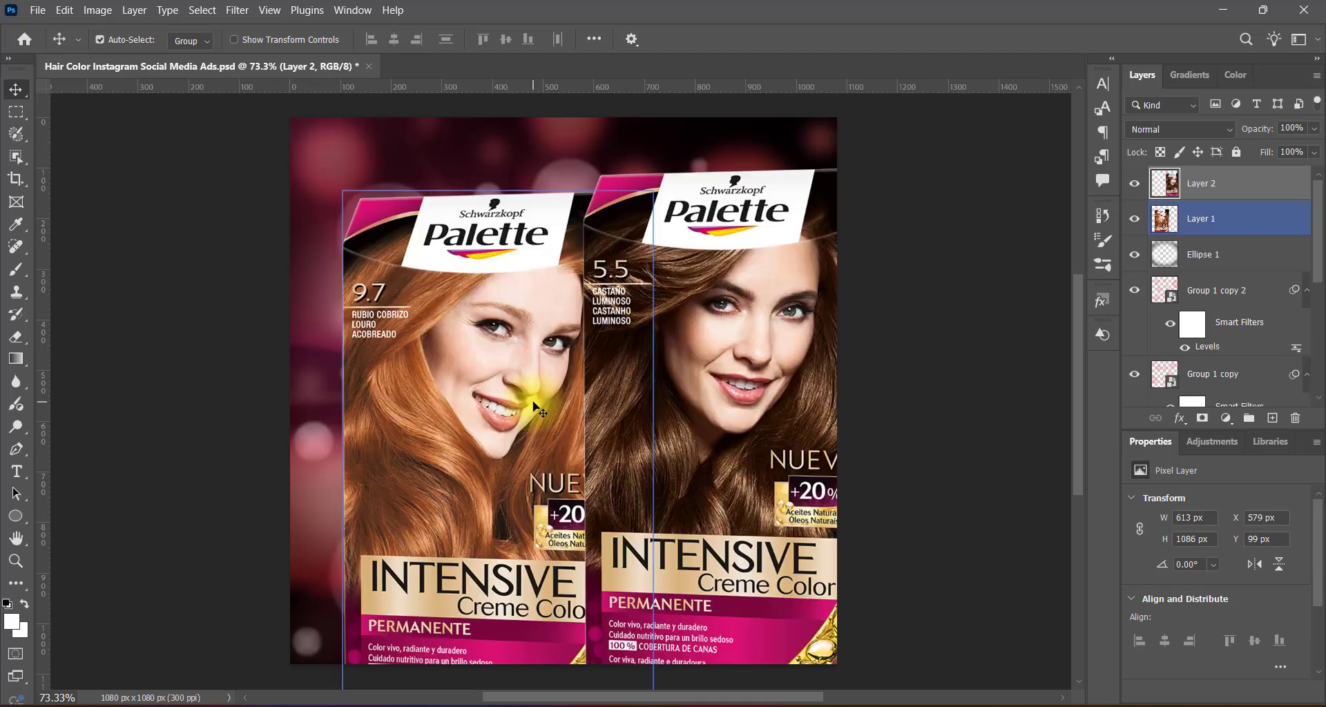
Place the two Palette hair color box images in the document and convert both layers to smart objects.
{"action": "left_click_drag", "start_coordinate": [495, 394], "coordinate": [481, 401]}
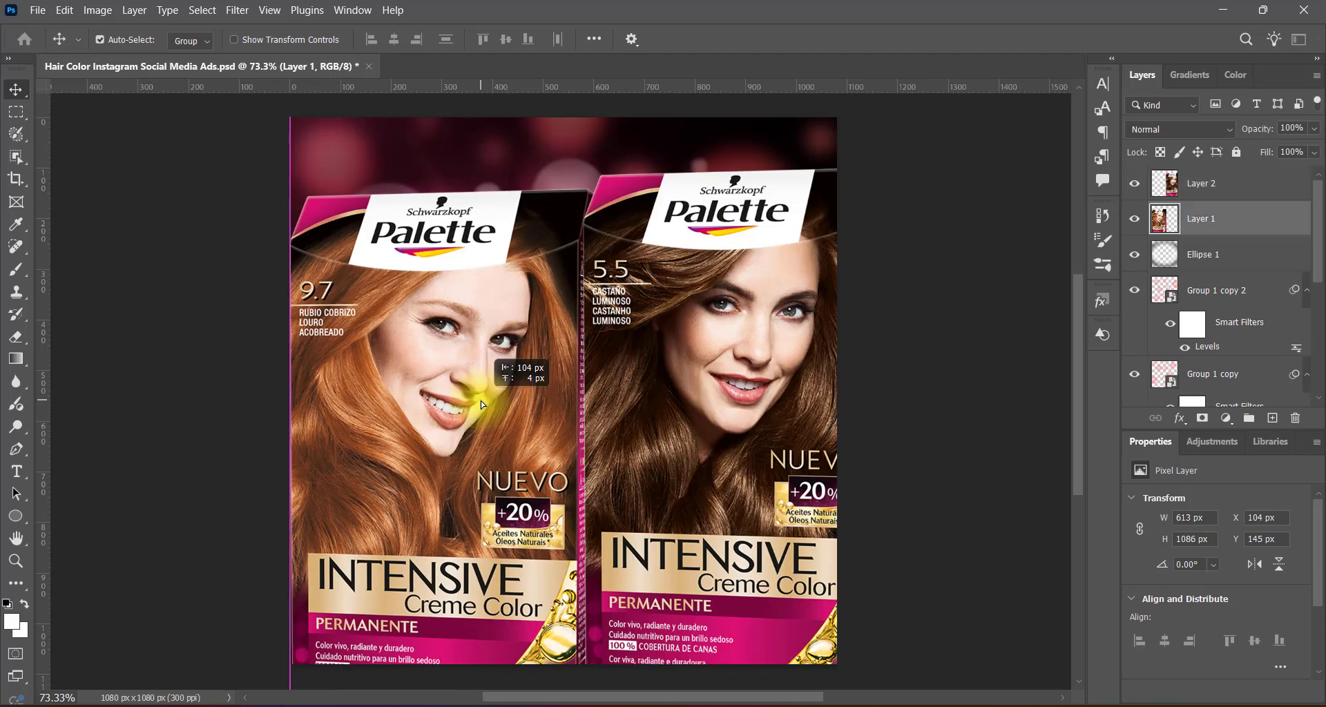
{"action": "right_click", "coordinate": [1240, 223]}
{"action": "left_click", "coordinate": [1174, 568]}
{"action": "right_click", "coordinate": [1225, 186]}
{"action": "left_click", "coordinate": [1153, 509]}
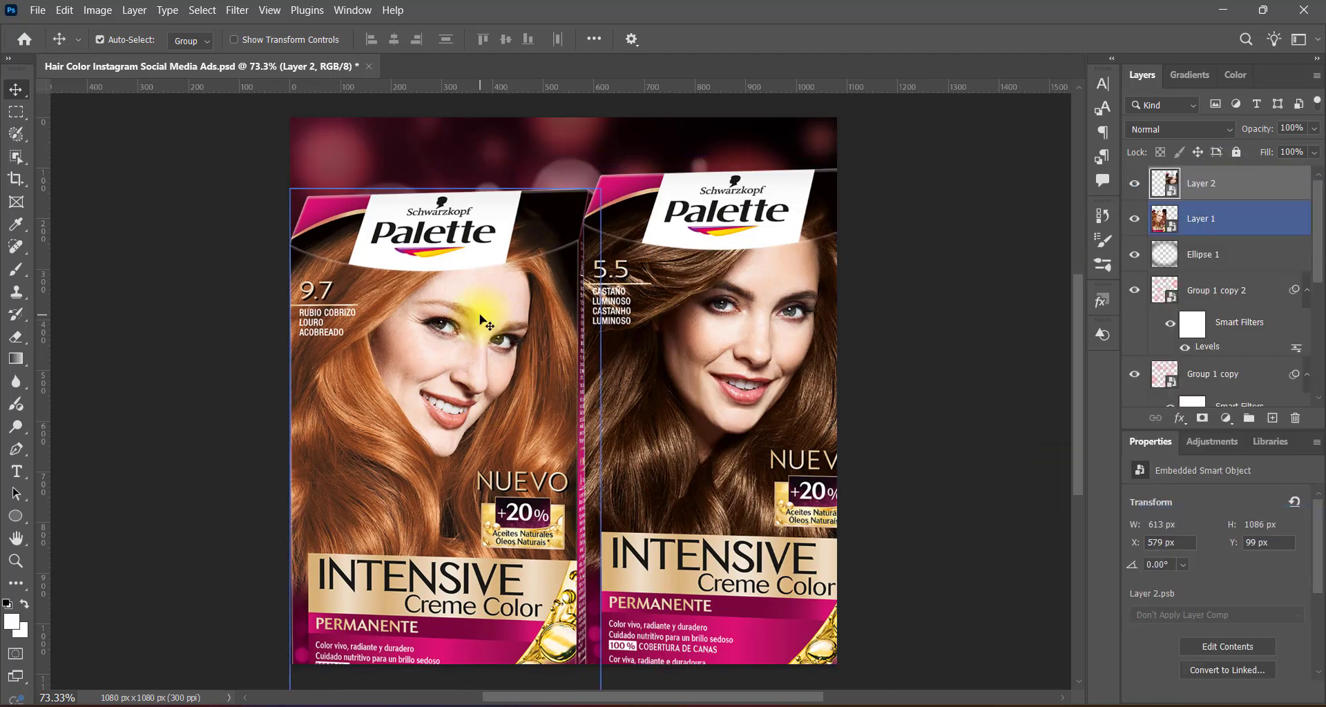
Scale both product boxes together to about 60% and move them to the lower right area of the canvas.
{"action": "left_click", "coordinate": [482, 320]}
{"action": "left_click", "coordinate": [734, 325], "text": "shift"}
{"action": "key", "text": "ctrl+t"}
{"action": "left_click_drag", "start_coordinate": [592, 168], "coordinate": [592, 384]}
{"action": "left_click_drag", "start_coordinate": [678, 523], "coordinate": [715, 430]}
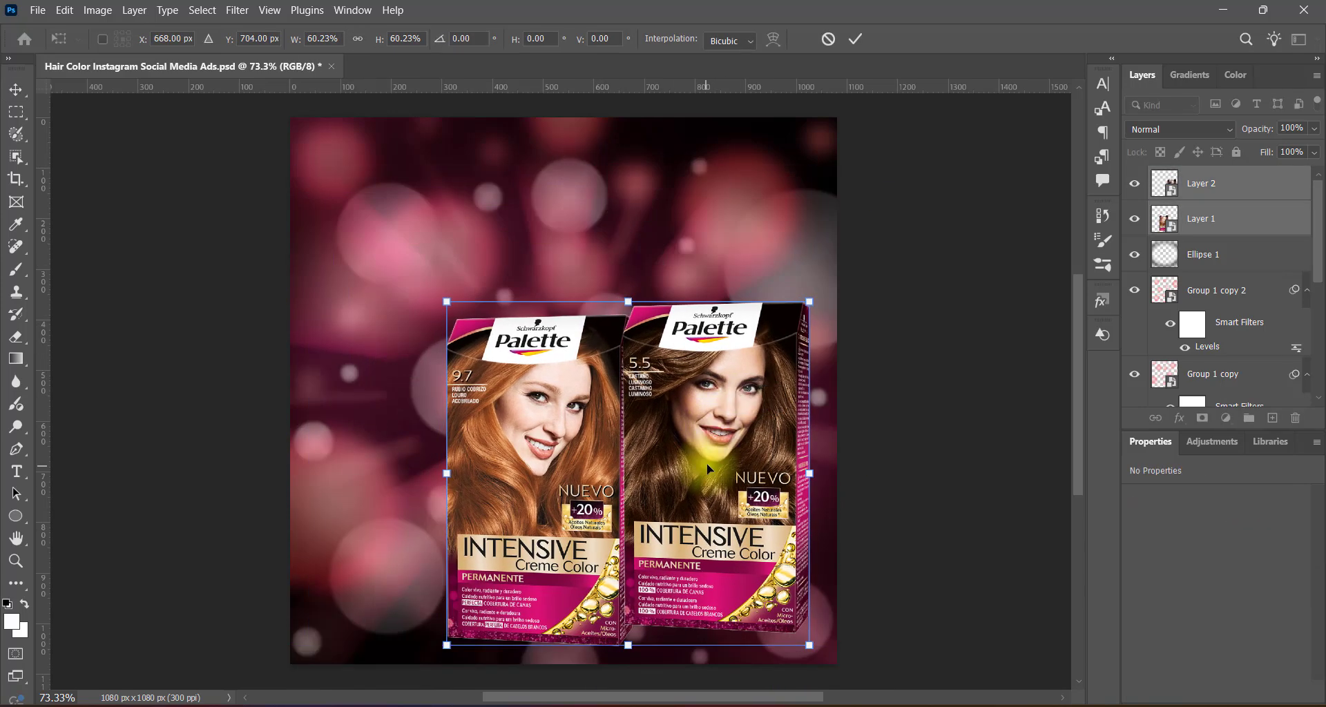
{"action": "key", "text": "Return"}
Overlap the boxes by placing the 5.5 box lower in front and raising the 9.7 box behind it.
{"action": "left_click_drag", "start_coordinate": [729, 460], "coordinate": [695, 510]}
{"action": "left_click", "coordinate": [935, 459]}
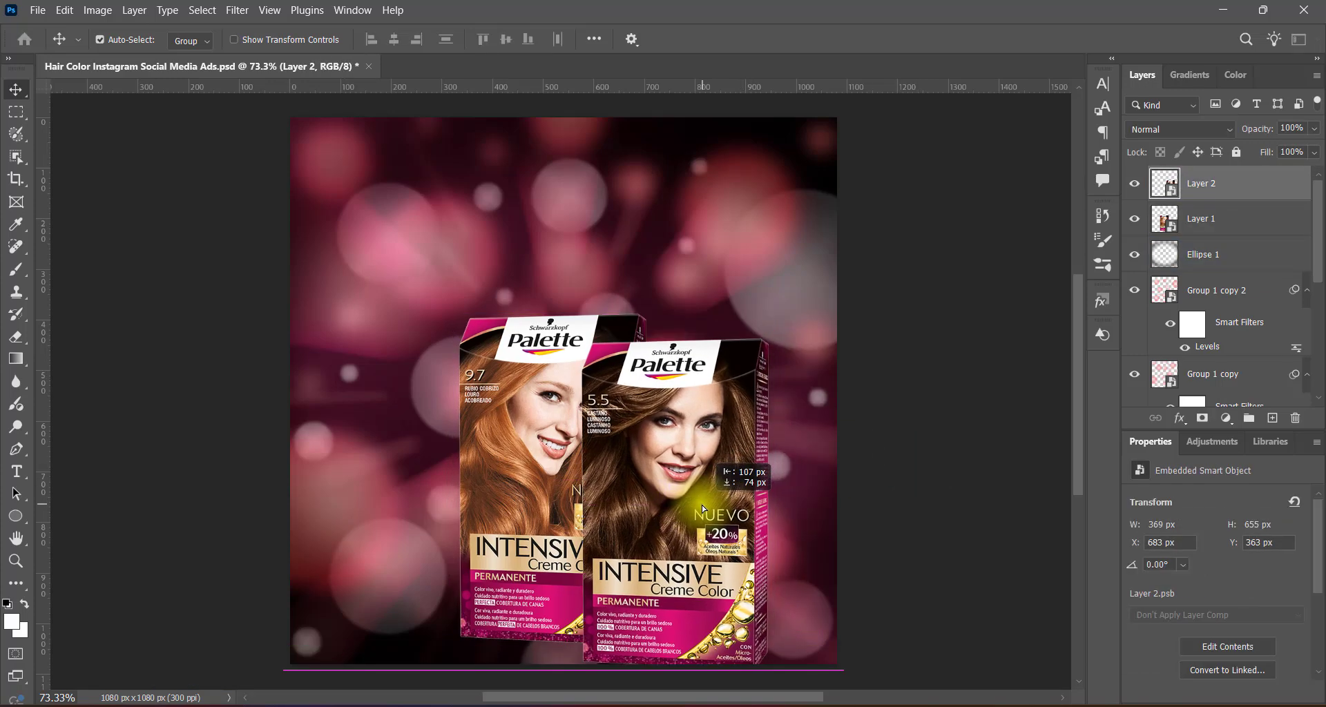
{"action": "left_click_drag", "start_coordinate": [553, 423], "coordinate": [545, 383]}
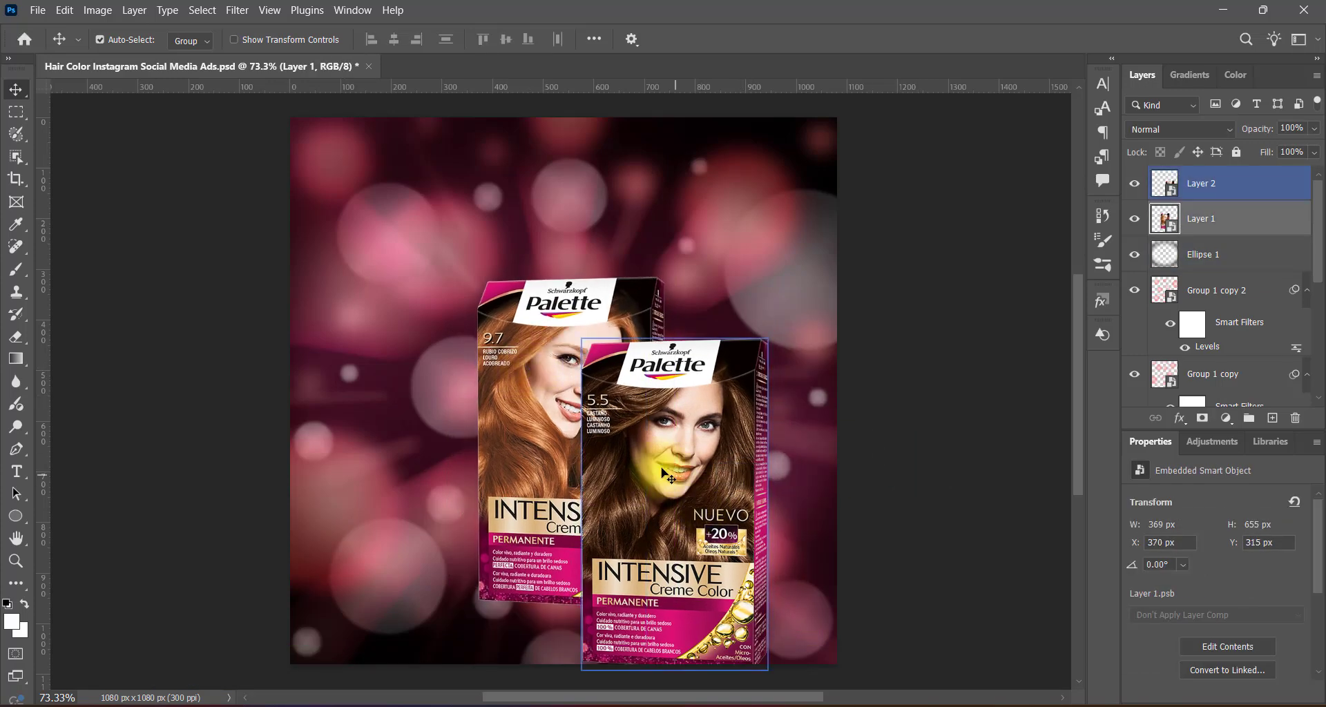
Bring the 9.7 box in front of the 5.5 box and scale both together to about 93% near the canvas's lower right.
{"action": "key", "text": "ctrl+bracketright"}
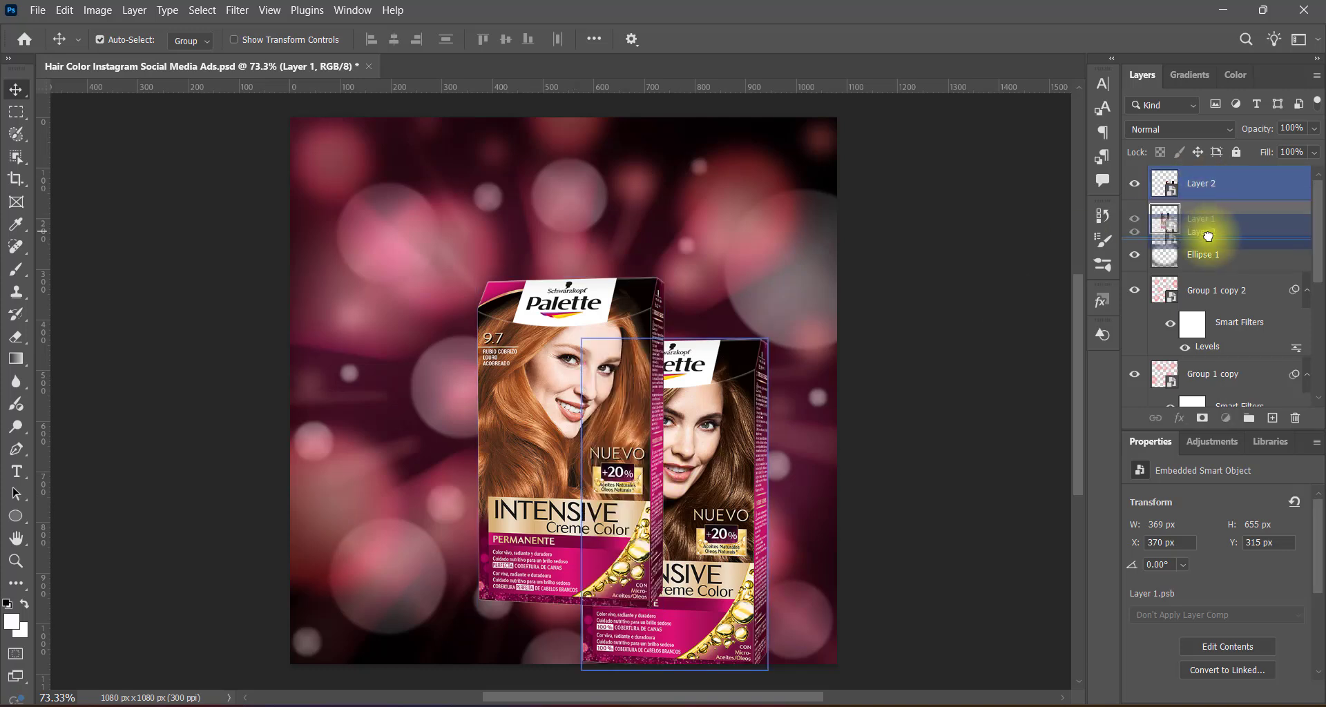
{"action": "left_click_drag", "start_coordinate": [724, 446], "coordinate": [749, 463]}
{"action": "left_click", "coordinate": [1230, 183], "text": "ctrl"}
{"action": "key", "text": "ctrl+t"}
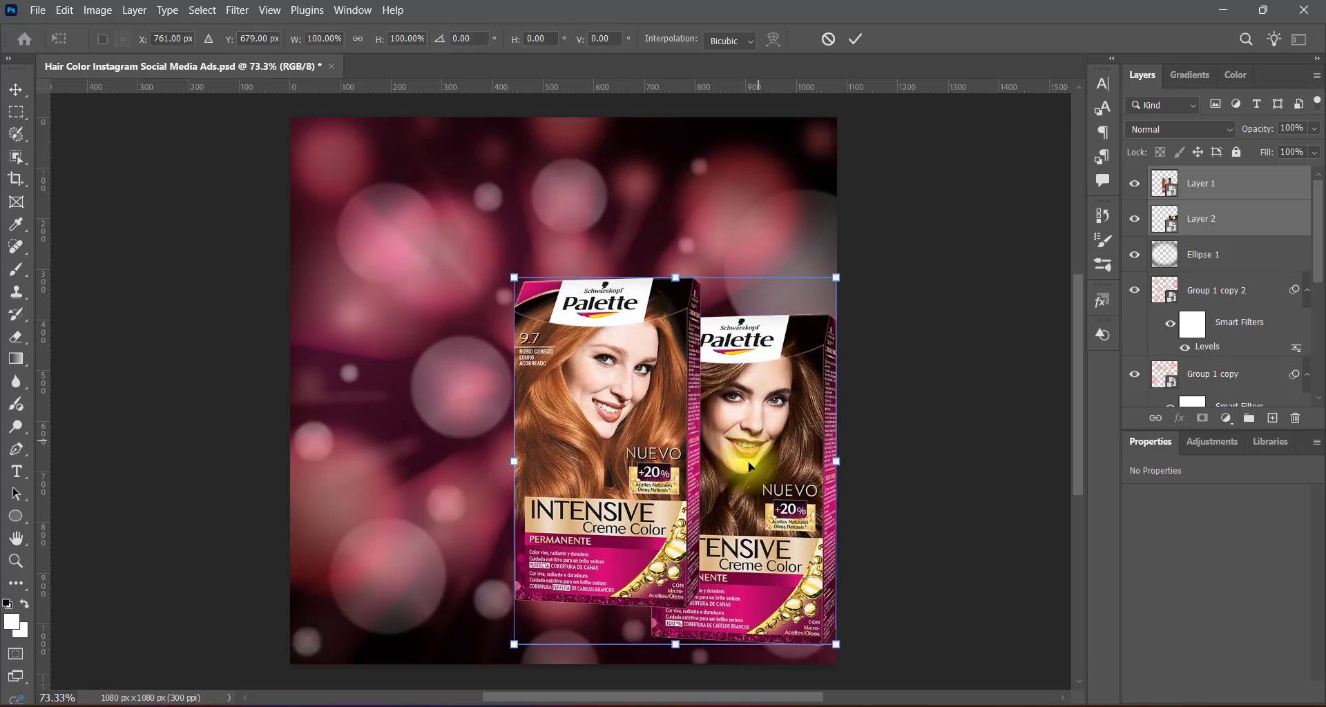
{"action": "left_click_drag", "start_coordinate": [515, 278], "coordinate": [537, 303]}
{"action": "left_click_drag", "start_coordinate": [797, 511], "coordinate": [773, 502]}
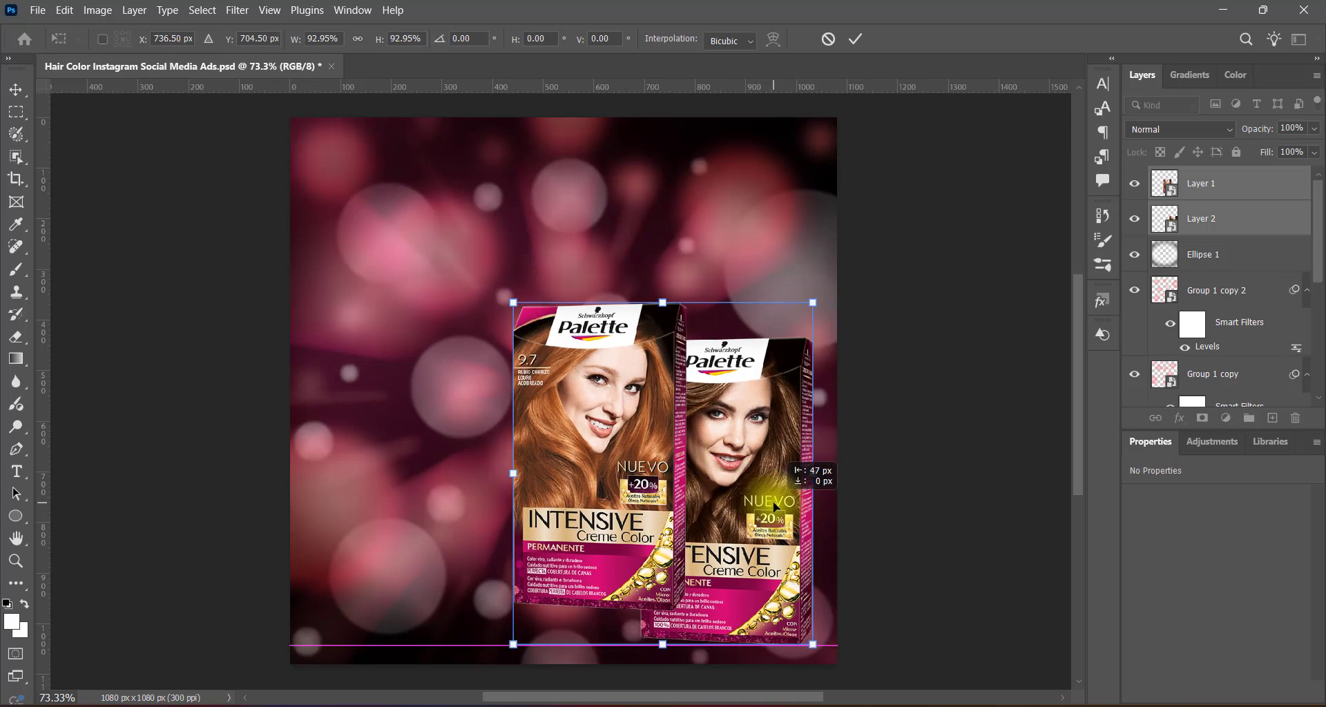
{"action": "key", "text": "Return"}
Apply a Hue/Saturation preset to the 9.7 box on Layer 1.
{"action": "left_click", "coordinate": [97, 9]}
{"action": "mouse_move", "coordinate": [120, 50]}
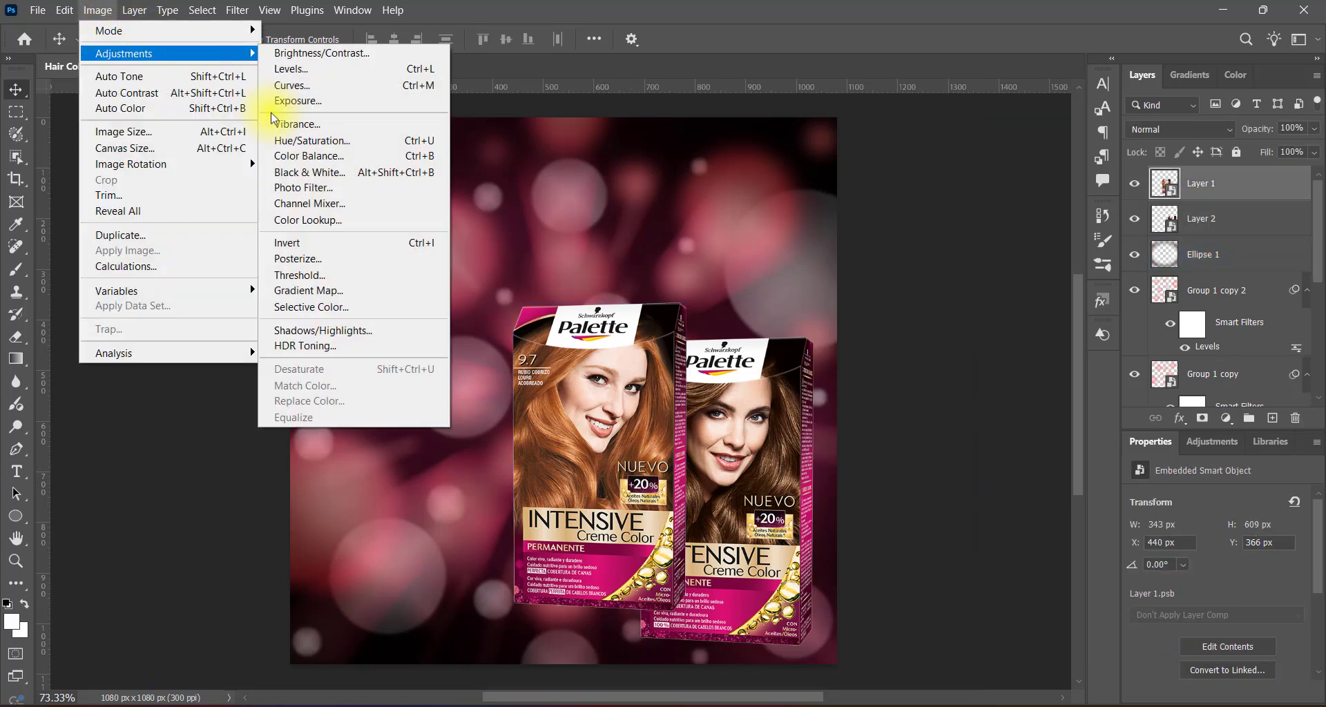
{"action": "left_click", "coordinate": [297, 142]}
{"action": "left_click", "coordinate": [625, 146]}
{"action": "left_click", "coordinate": [607, 222]}
{"action": "left_click", "coordinate": [798, 155]}
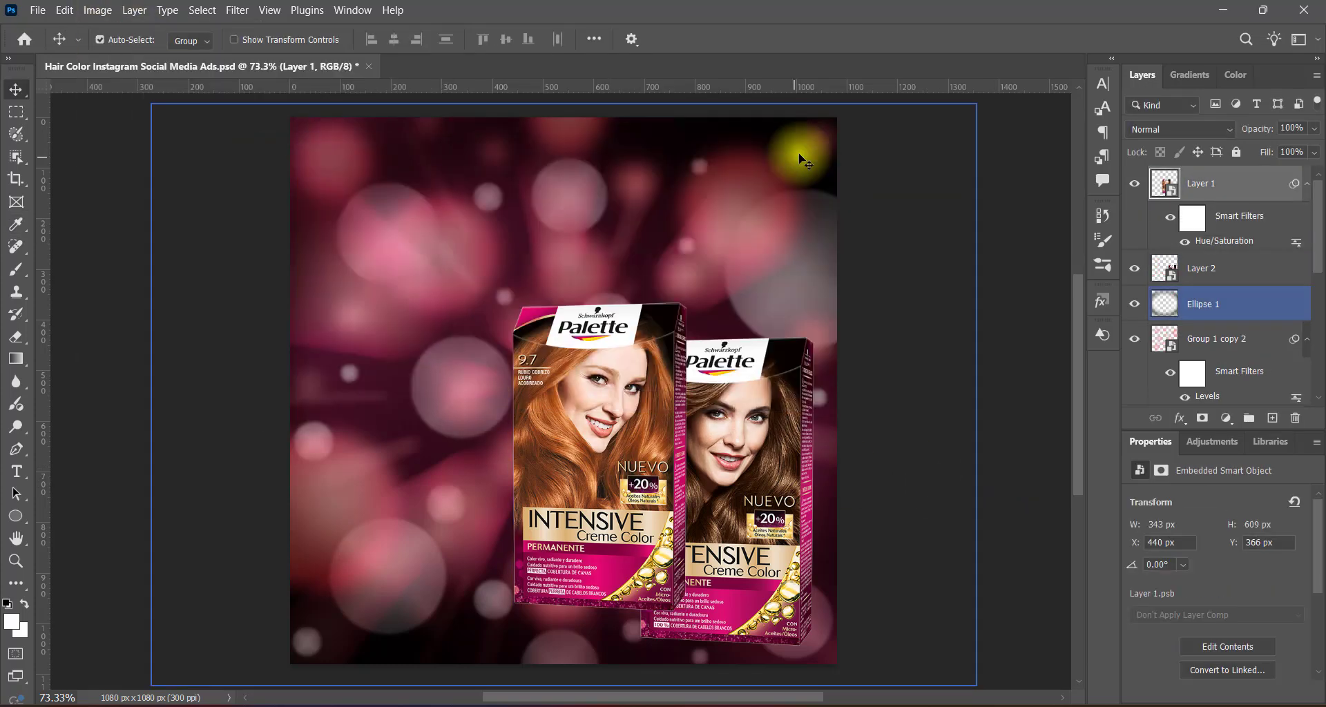
Add a Levels adjustment to the 9.7 box, trying the Increase Contrast 2 preset before choosing another preset.
{"action": "left_click", "coordinate": [97, 9]}
{"action": "mouse_move", "coordinate": [121, 50]}
{"action": "left_click", "coordinate": [331, 69]}
{"action": "left_click", "coordinate": [764, 133]}
{"action": "left_click", "coordinate": [780, 214]}
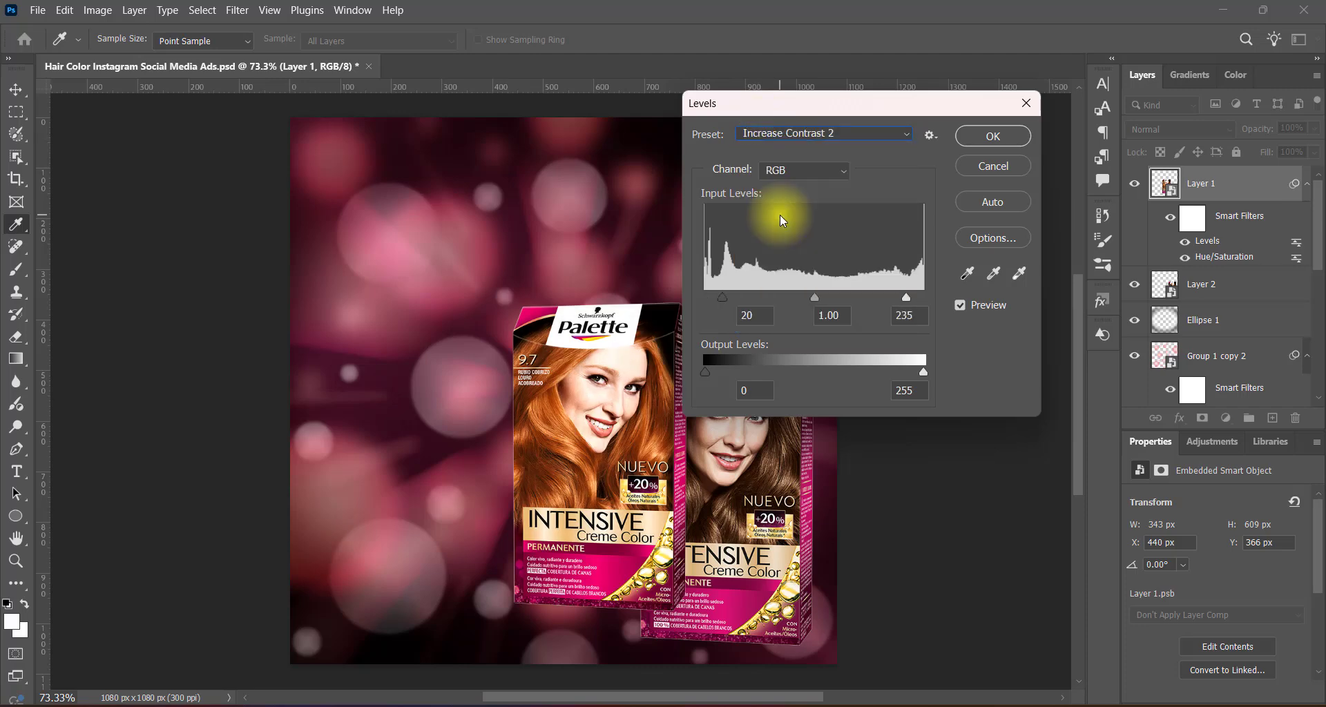
{"action": "left_click", "coordinate": [775, 134]}
{"action": "left_click", "coordinate": [786, 156]}
{"action": "left_click", "coordinate": [992, 135]}
Apply a Hue/Saturation adjustment to the 5.5 box on Layer 2.
{"action": "left_click", "coordinate": [808, 359]}
{"action": "left_click", "coordinate": [97, 10]}
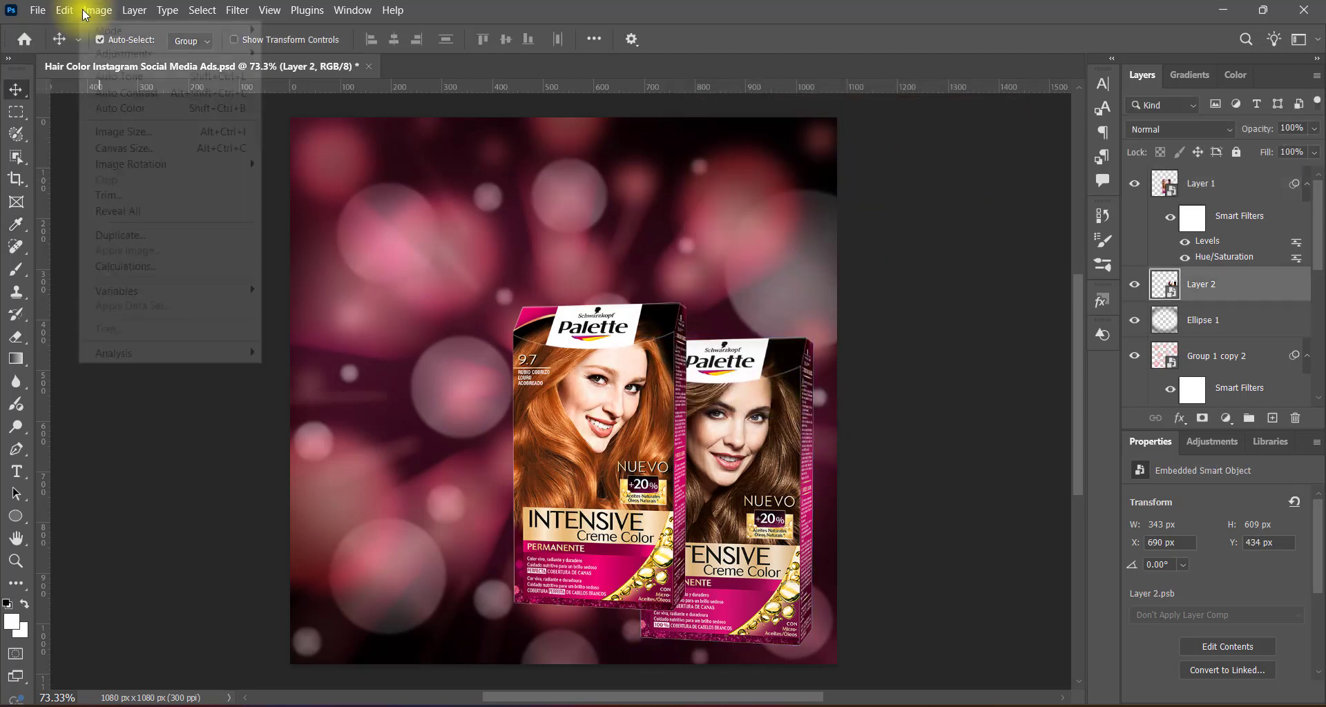
{"action": "mouse_move", "coordinate": [120, 50]}
{"action": "left_click", "coordinate": [297, 142]}
{"action": "left_click", "coordinate": [821, 150]}
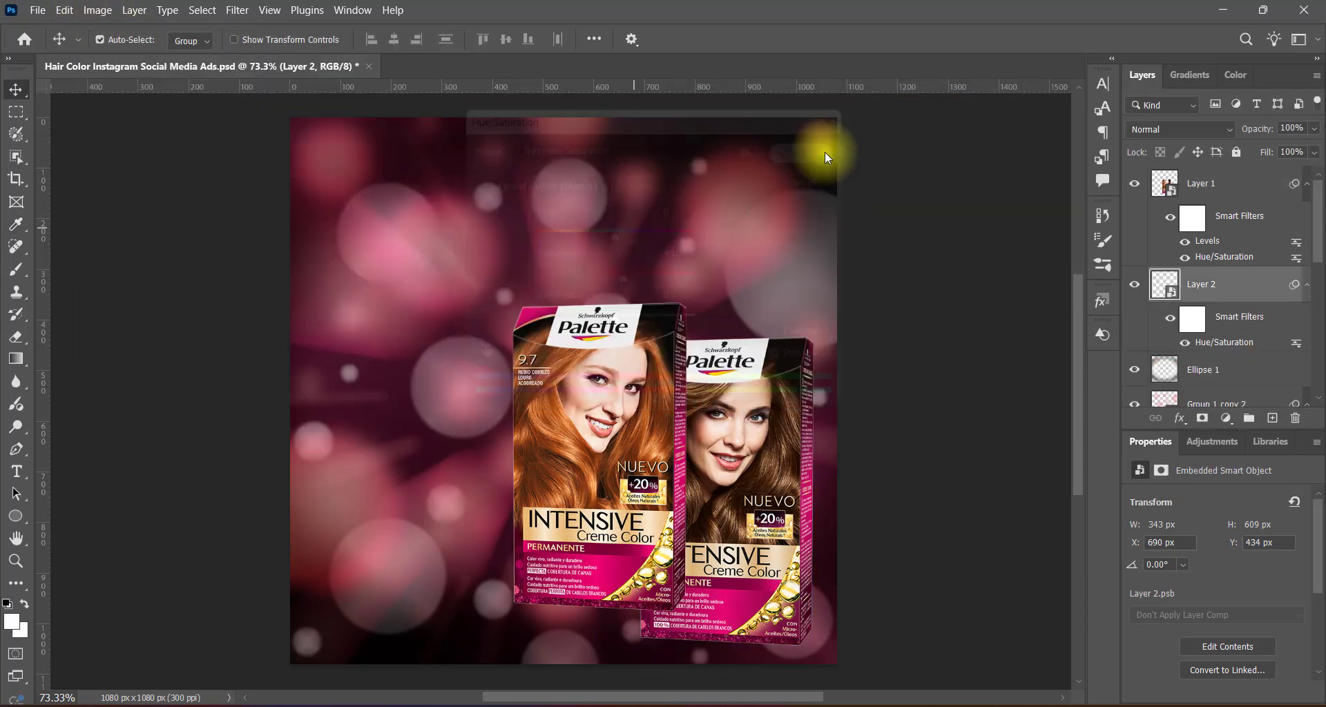
Add a Levels adjustment to the 5.5 box using one of the presets.
{"action": "left_click", "coordinate": [98, 10]}
{"action": "left_click", "coordinate": [310, 69]}
{"action": "left_click", "coordinate": [767, 132]}
{"action": "left_click", "coordinate": [769, 181]}
{"action": "left_click", "coordinate": [971, 139]}
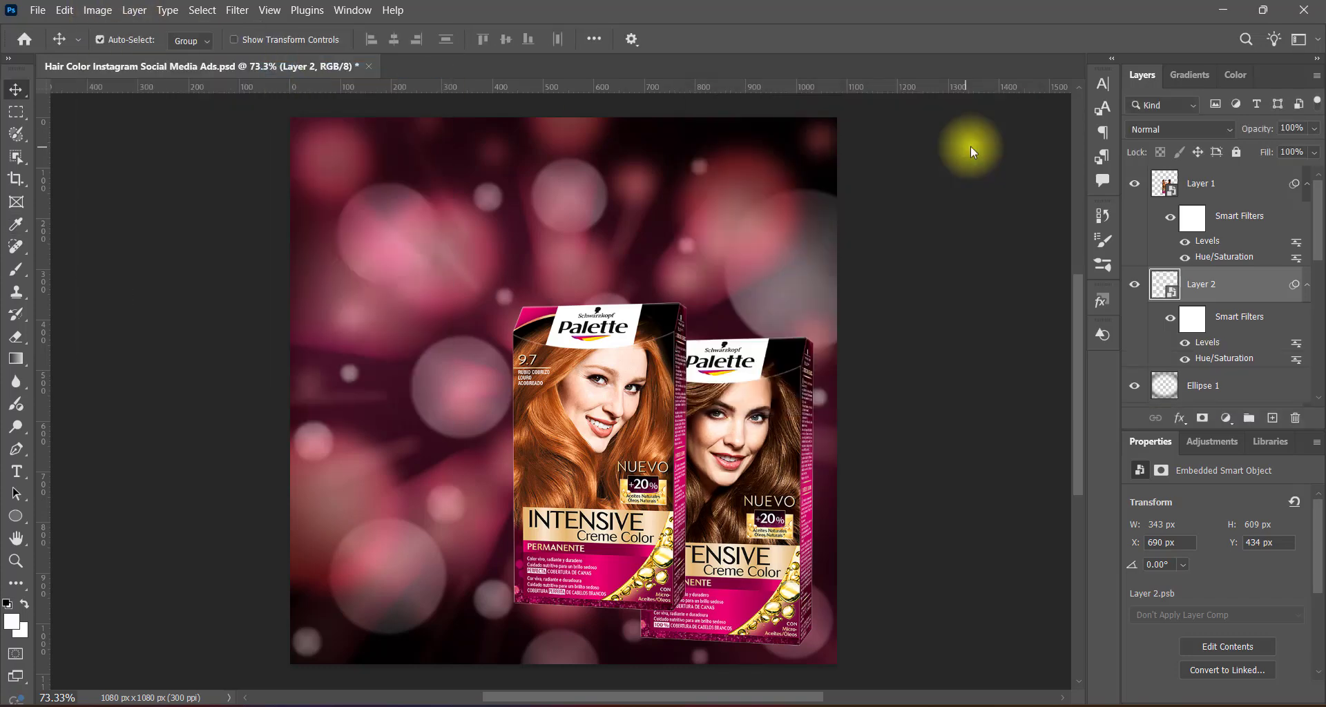
Bring the 5.5 box in front and raise the 9.7 box behind it to about X 482 px, Y 243 px.
{"action": "key", "text": "v"}
{"action": "left_click", "coordinate": [634, 391]}
{"action": "left_click_drag", "start_coordinate": [634, 390], "coordinate": [626, 350]}
{"action": "left_click", "coordinate": [750, 467]}
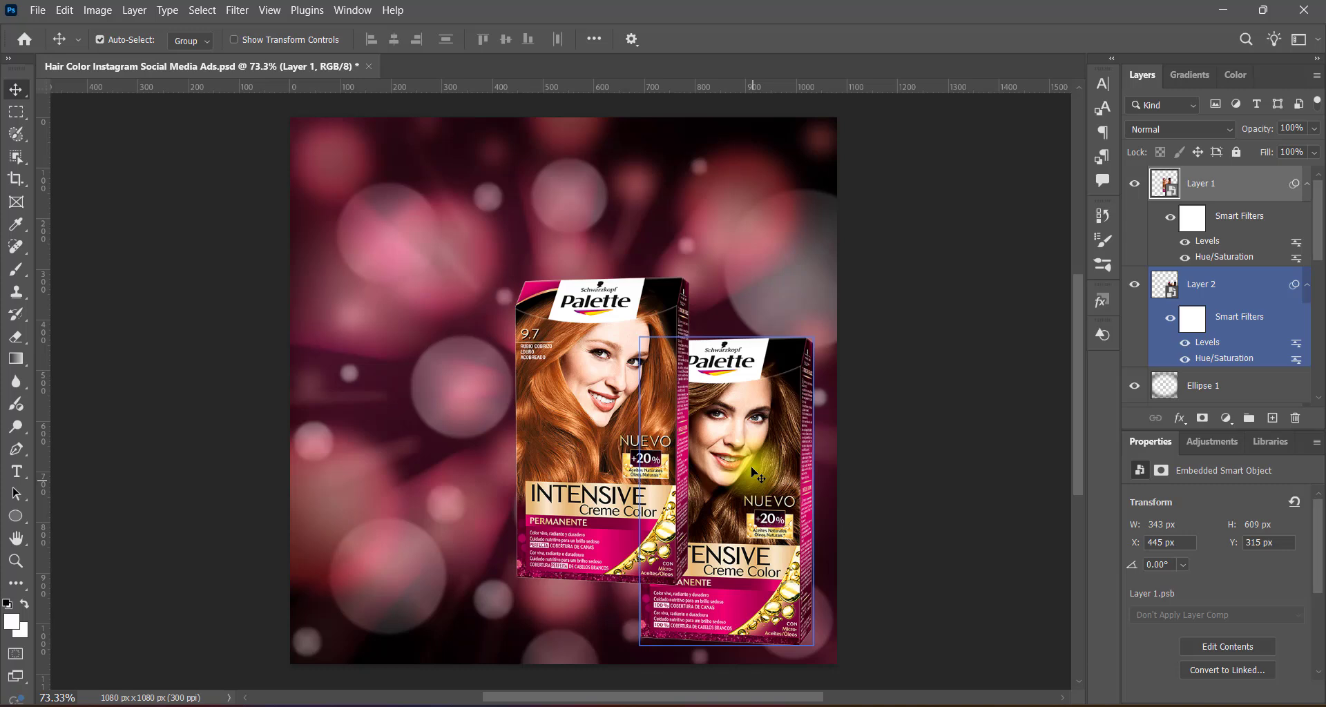
{"action": "left_click_drag", "start_coordinate": [1205, 284], "coordinate": [1217, 176]}
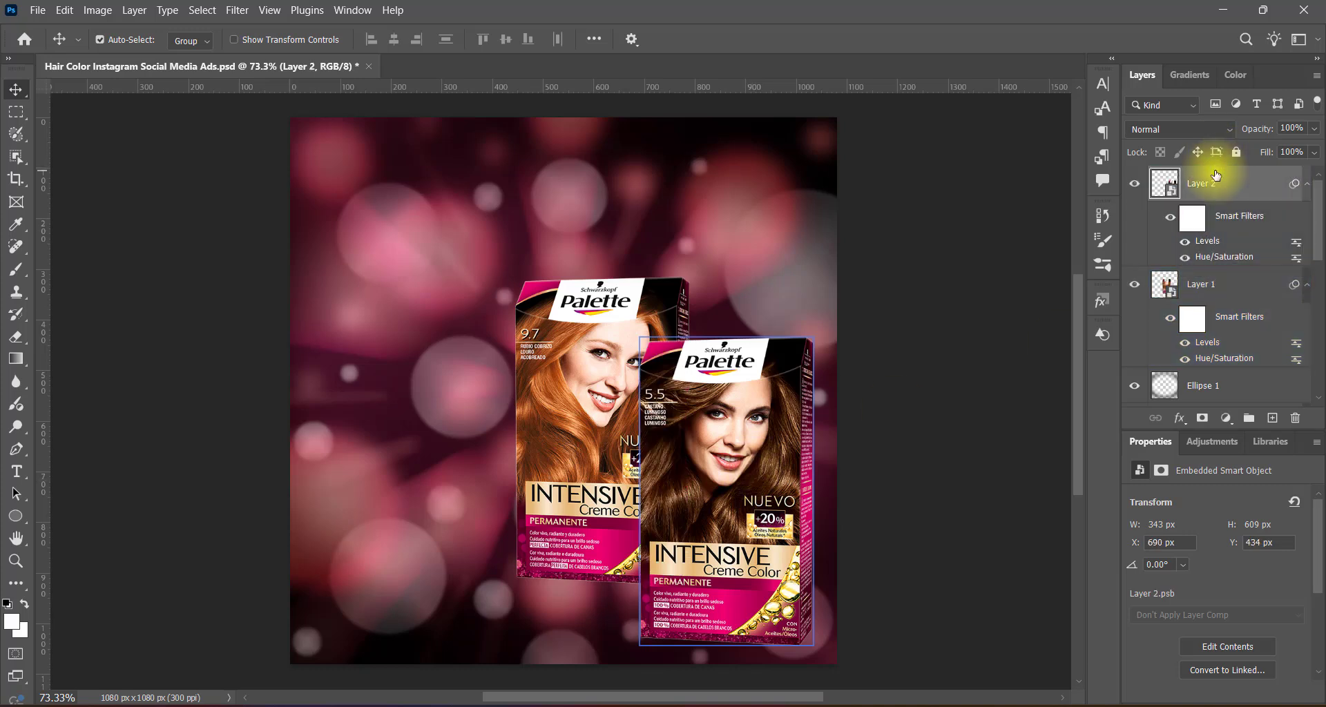
{"action": "left_click", "coordinate": [595, 366]}
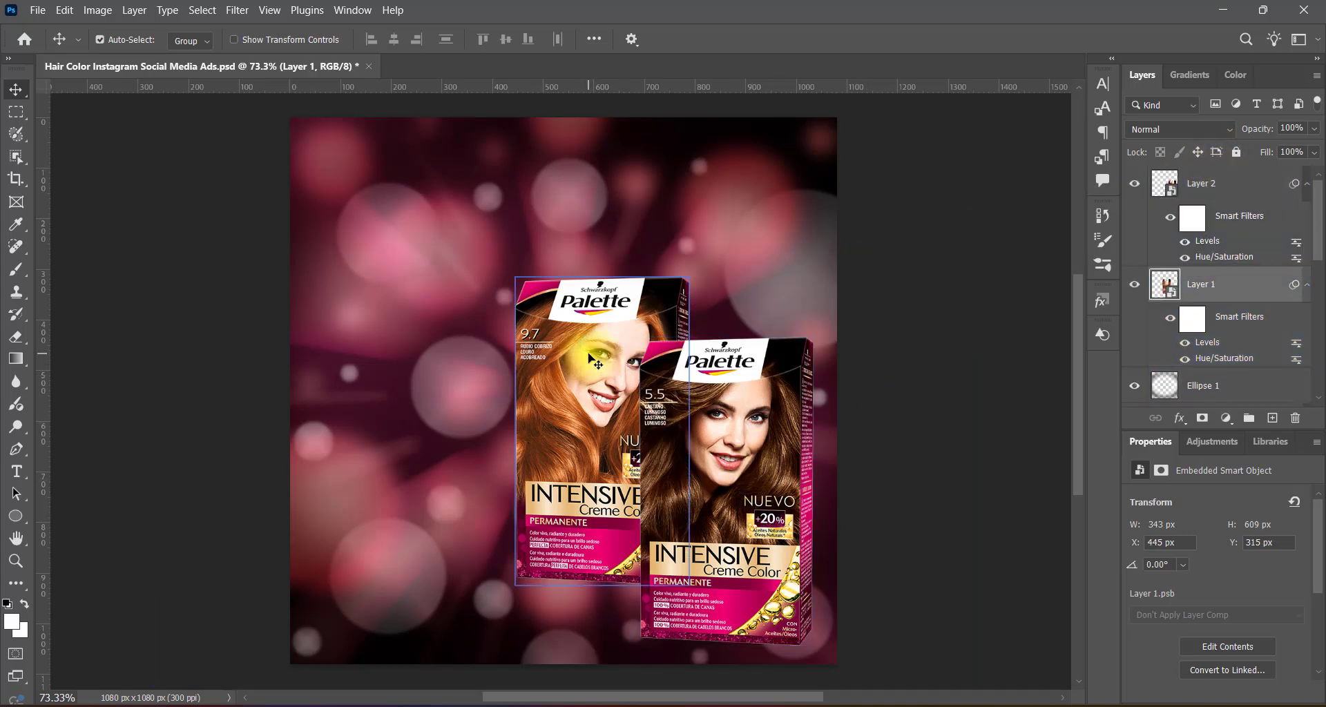
{"action": "left_click_drag", "start_coordinate": [589, 358], "coordinate": [609, 325]}
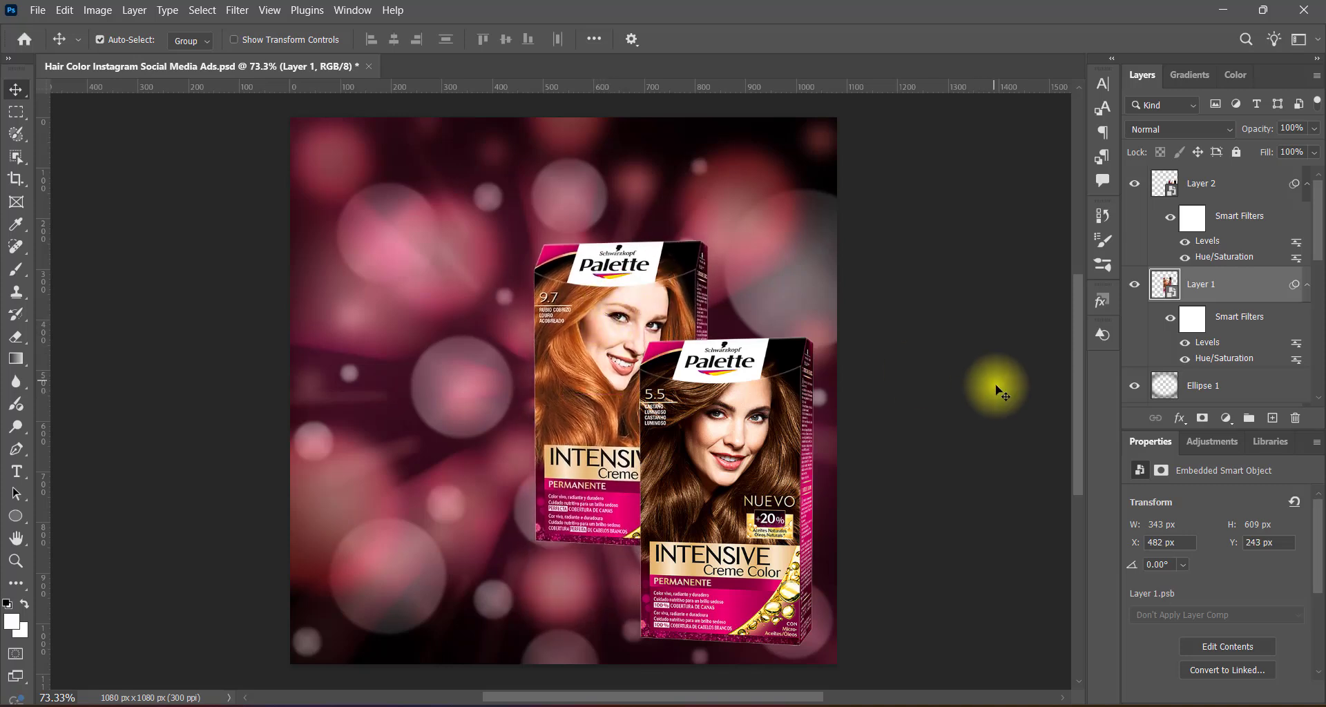
Nudge the 9.7 box down and left to X 464 px, Y 255 px.
{"action": "key", "text": "Down"}
{"action": "key", "text": "Down"}
{"action": "key", "text": "Down"}
{"action": "key", "text": "Down"}
{"action": "key", "text": "Down"}
{"action": "key", "text": "Down"}
{"action": "key", "text": "Down"}
{"action": "key", "text": "Down"}
{"action": "key", "text": "Down"}
{"action": "key", "text": "Down"}
{"action": "key", "text": "Down"}
{"action": "key", "text": "Down"}
{"action": "key", "text": "Left"}
{"action": "key", "text": "Left"}
{"action": "key", "text": "Left"}
{"action": "key", "text": "Left"}
{"action": "key", "text": "Left"}
{"action": "key", "text": "Left"}
{"action": "key", "text": "Left"}
{"action": "key", "text": "Left"}
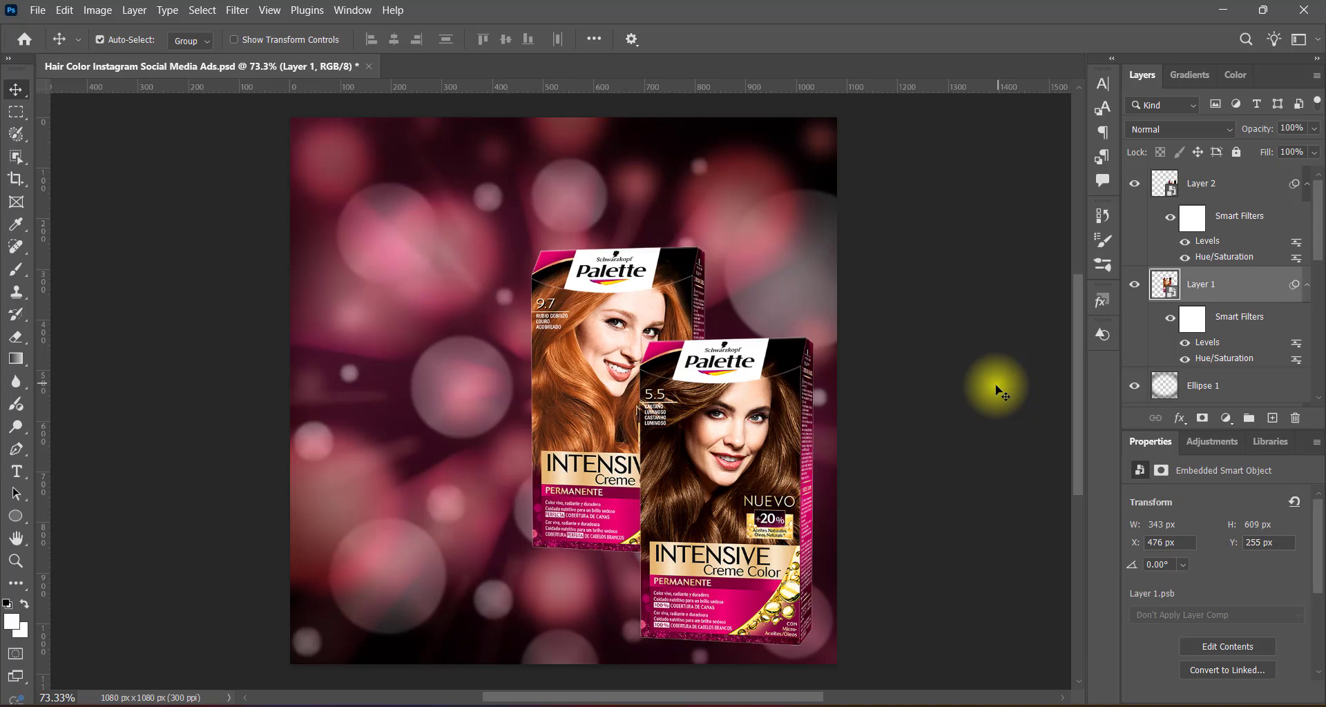
{"action": "key", "text": "Left"}
{"action": "key", "text": "Left"}
{"action": "key", "text": "Left"}
{"action": "key", "text": "Left"}
{"action": "key", "text": "Left"}
{"action": "key", "text": "Left"}
{"action": "key", "text": "Left"}
{"action": "key", "text": "Left"}
{"action": "key", "text": "Left"}
{"action": "key", "text": "Left"}
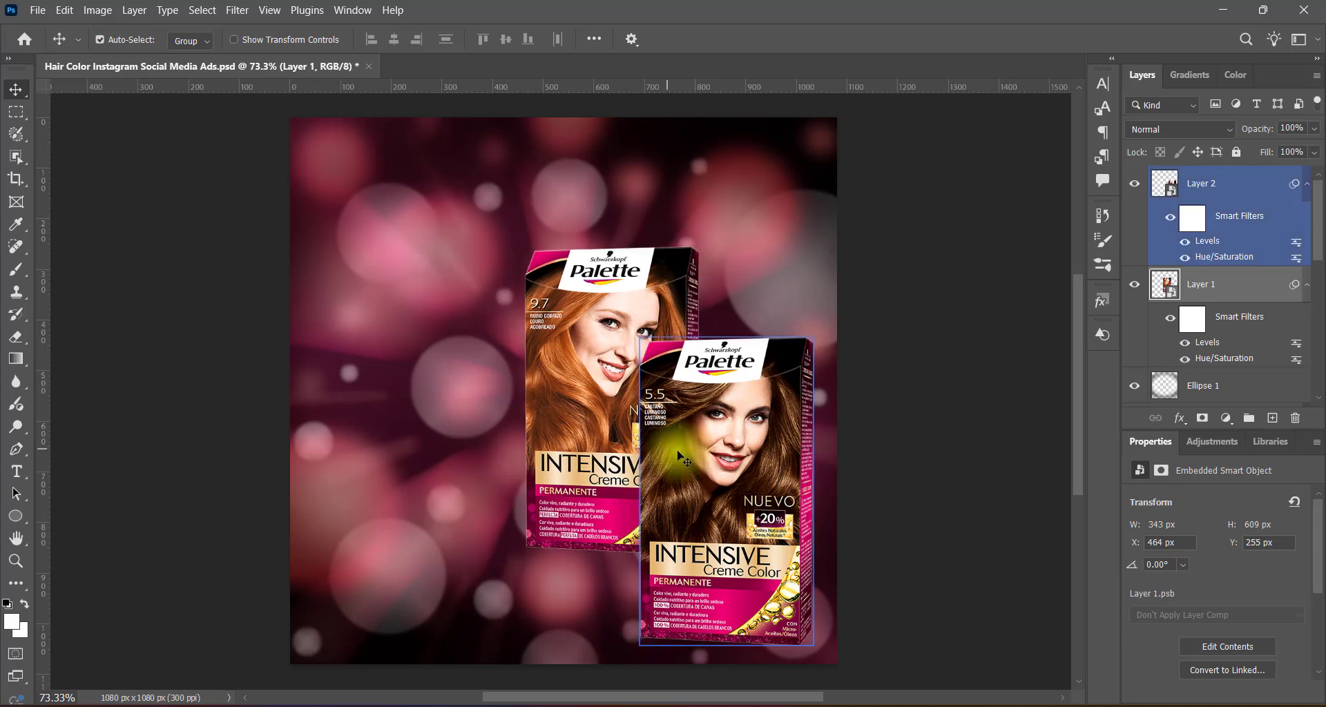
Rotate the 9.7 box to about -17.5° and lower it behind the 5.5 box to X 416 px, Y 355 px.
{"action": "key", "text": "ctrl+t"}
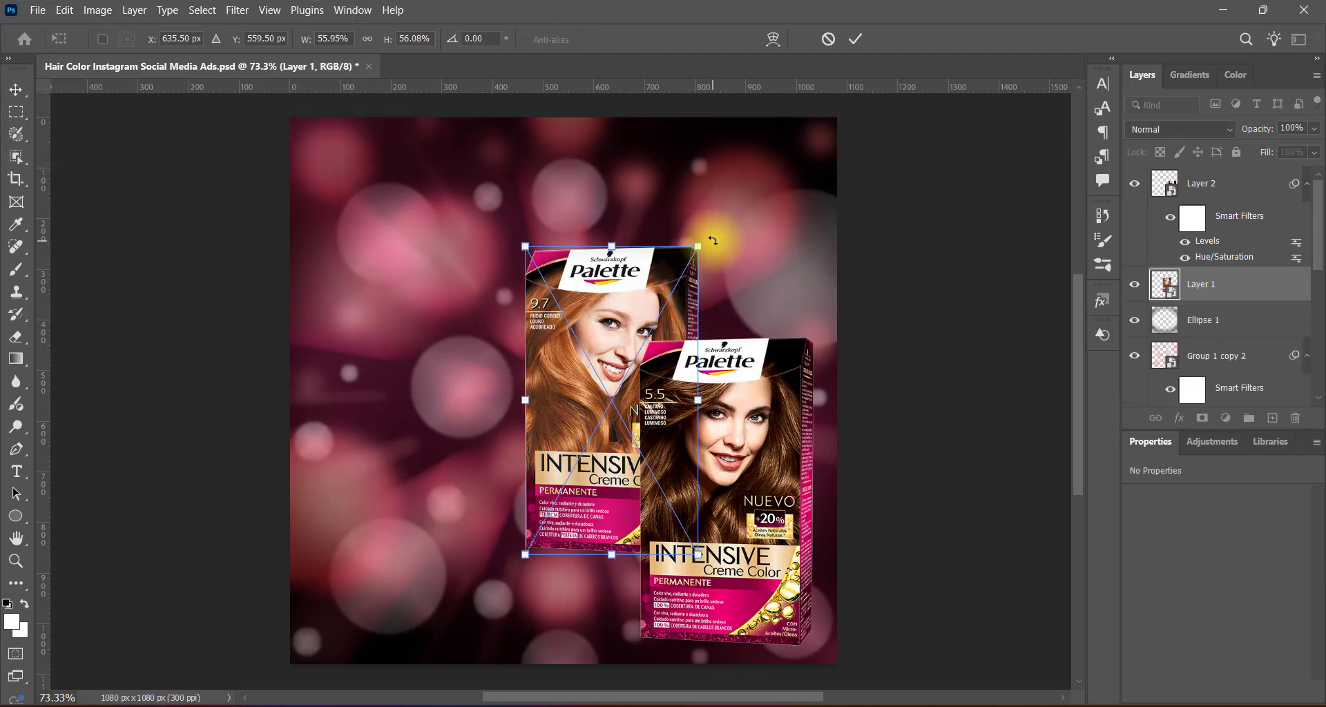
{"action": "left_click_drag", "start_coordinate": [706, 240], "coordinate": [654, 229]}
{"action": "key", "text": "Return"}
{"action": "left_click_drag", "start_coordinate": [614, 348], "coordinate": [624, 424]}
{"action": "left_click_drag", "start_coordinate": [820, 409], "coordinate": [820, 409]}
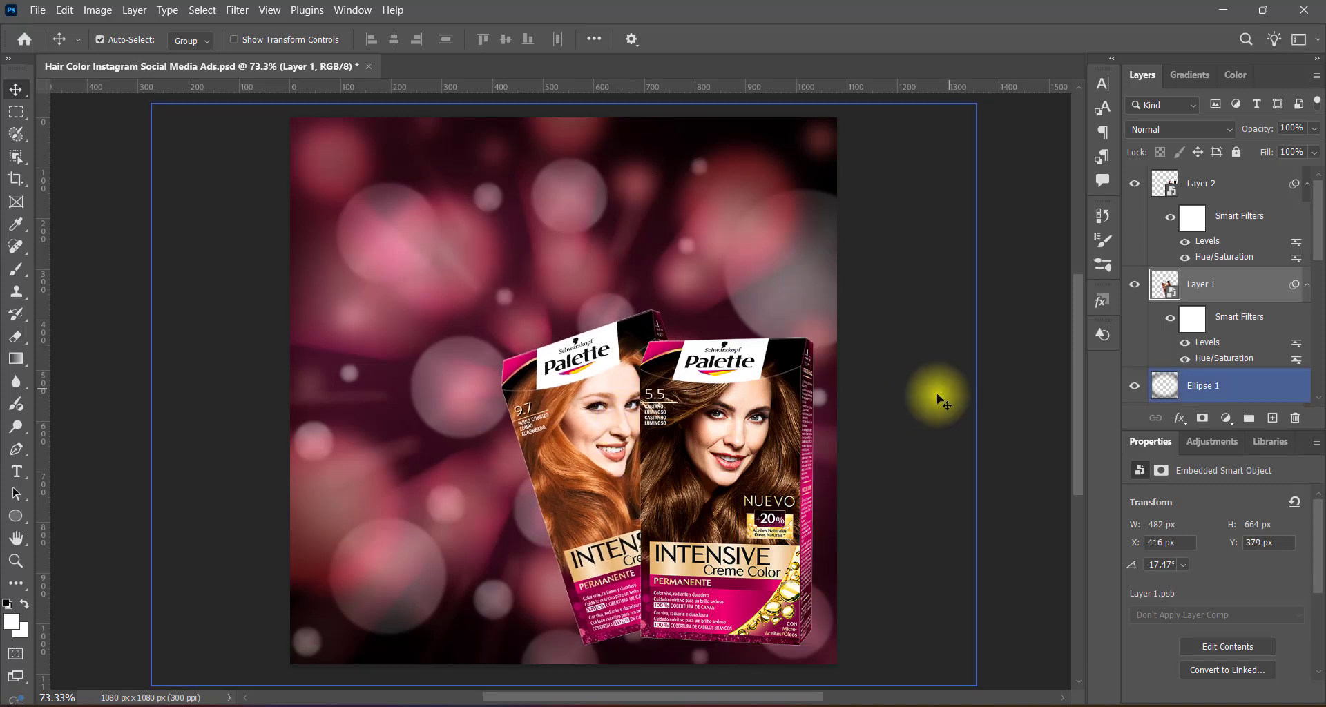
{"action": "key", "text": "Up"}
{"action": "key", "text": "Up"}
{"action": "key", "text": "Up"}
{"action": "key", "text": "Up"}
{"action": "key", "text": "Up"}
{"action": "key", "text": "Up"}
{"action": "key", "text": "Up"}
{"action": "key", "text": "Up"}
{"action": "key", "text": "Up"}
{"action": "key", "text": "Up"}
{"action": "key", "text": "Up"}
{"action": "key", "text": "Up"}
{"action": "key", "text": "Up"}
{"action": "key", "text": "Up"}
{"action": "key", "text": "Up"}
{"action": "key", "text": "Up"}
{"action": "key", "text": "Up"}
{"action": "key", "text": "Up"}
{"action": "key", "text": "Up"}
{"action": "key", "text": "Up"}
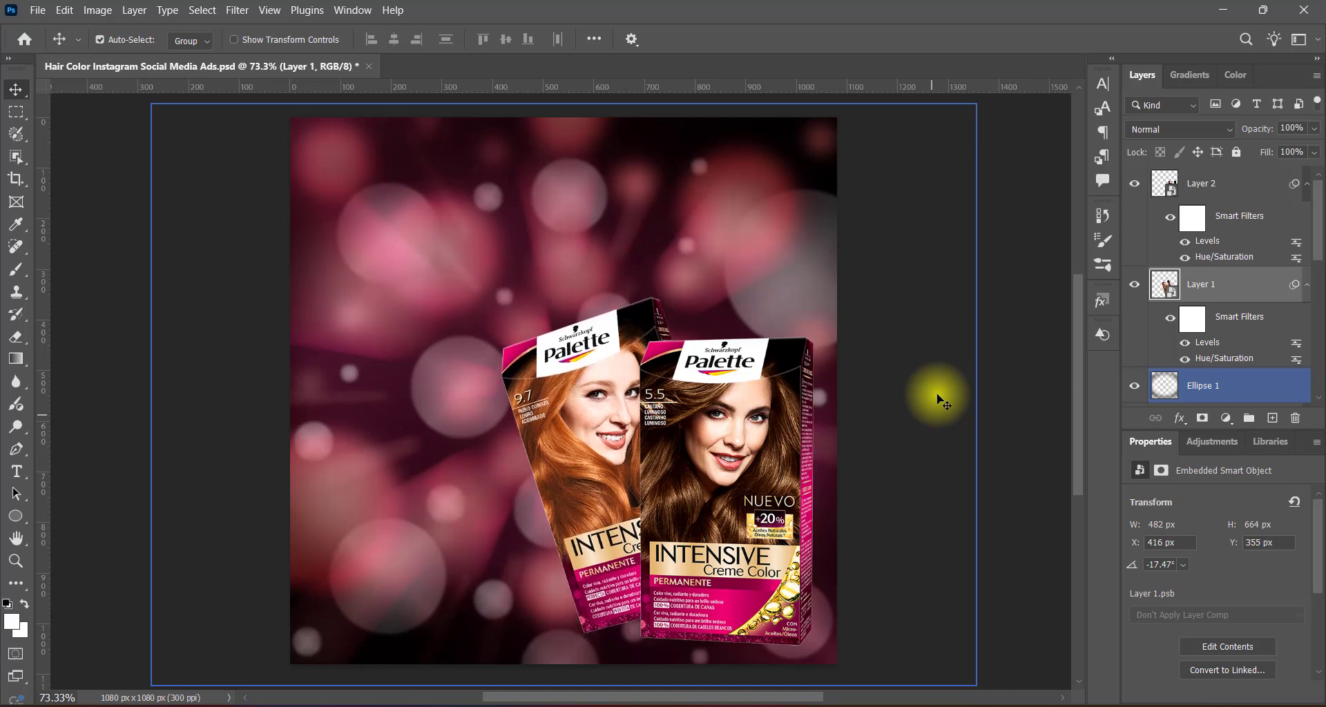
Group the two Palette box layers, Layer 1 and Layer 2.
{"action": "left_click", "coordinate": [1016, 441]}
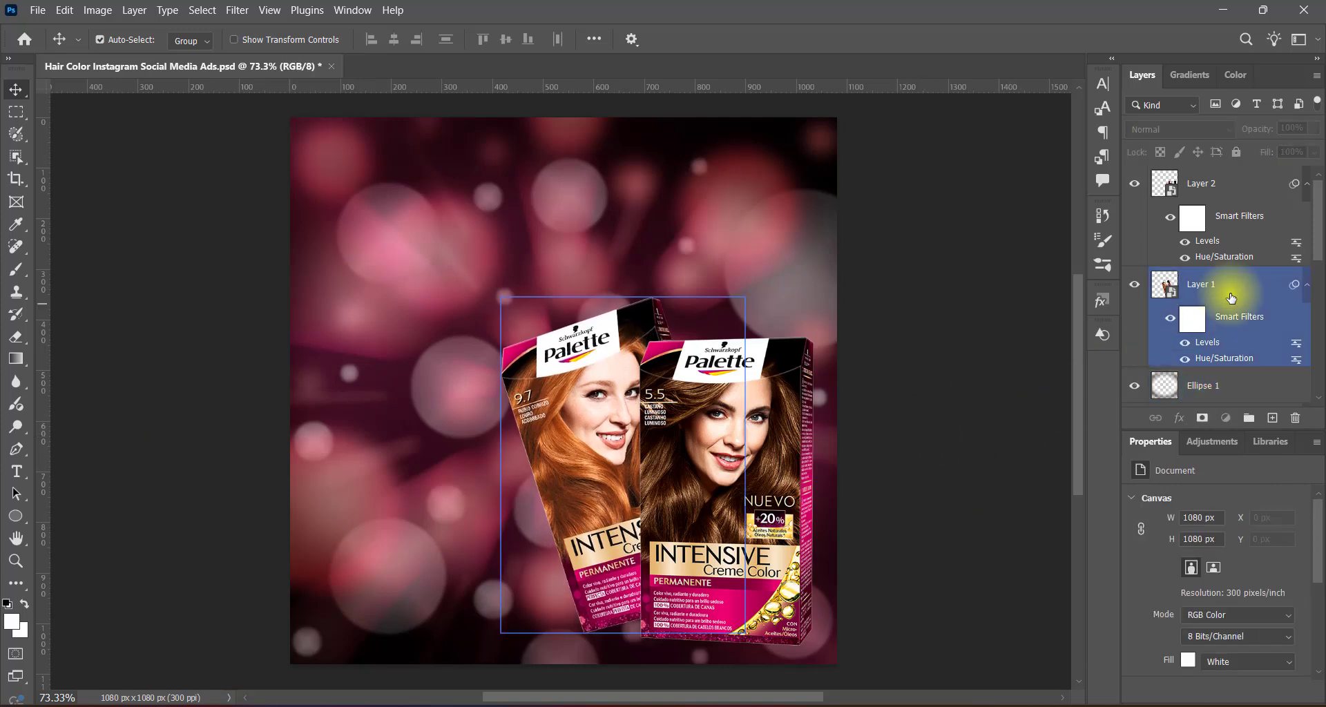
{"action": "left_click", "coordinate": [1231, 294]}
{"action": "left_click", "coordinate": [1232, 193], "text": "ctrl"}
{"action": "key", "text": "ctrl+g"}
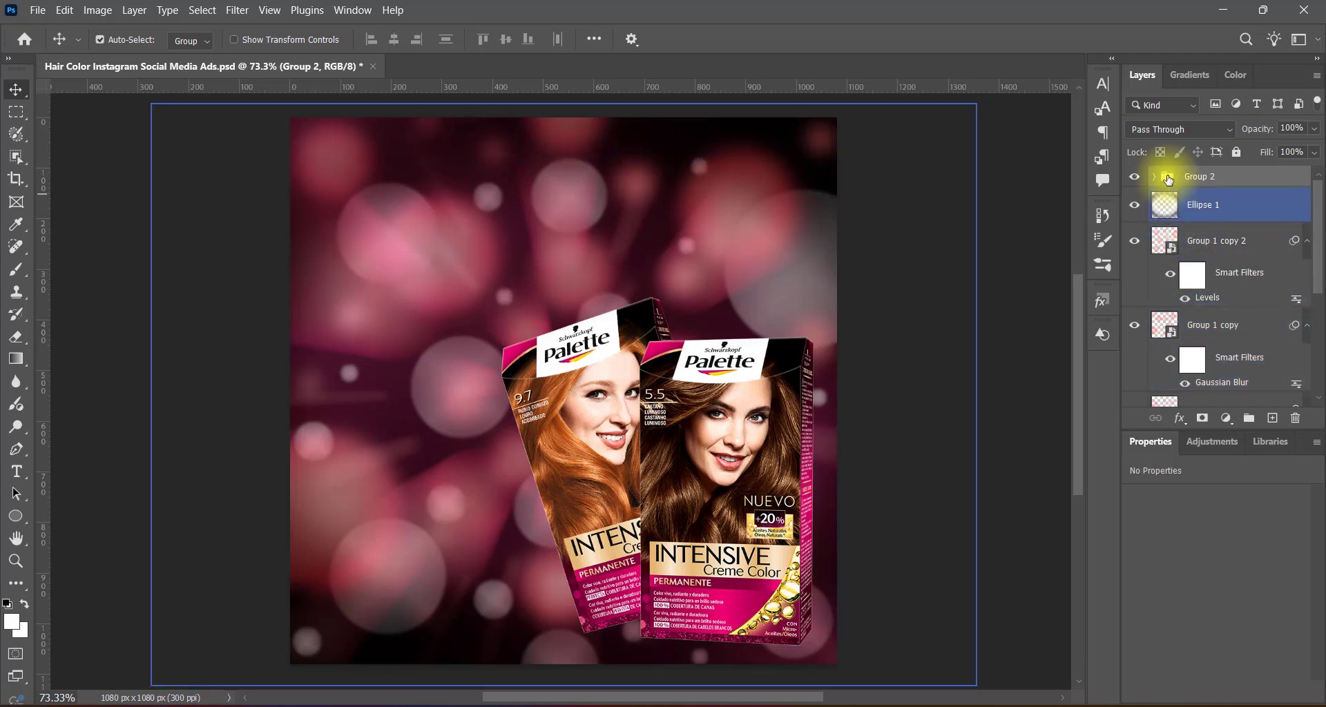
Add a white Outer Glow to the box group with Hard Mix blending, 3% spread and 150 px size.
{"action": "double_click", "coordinate": [1163, 178]}
{"action": "left_click", "coordinate": [669, 358]}
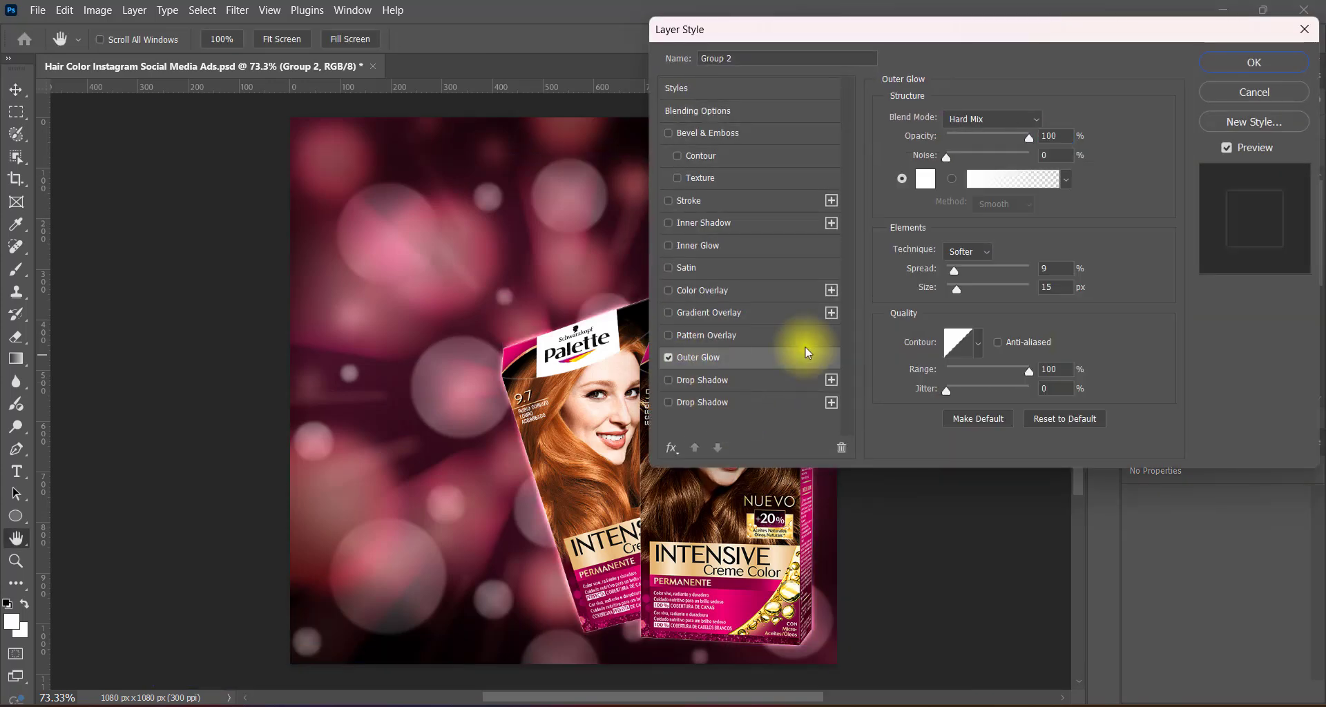
{"action": "left_click_drag", "start_coordinate": [962, 289], "coordinate": [1011, 290]}
{"action": "type", "text": "3"}
{"action": "double_click", "coordinate": [1048, 287]}
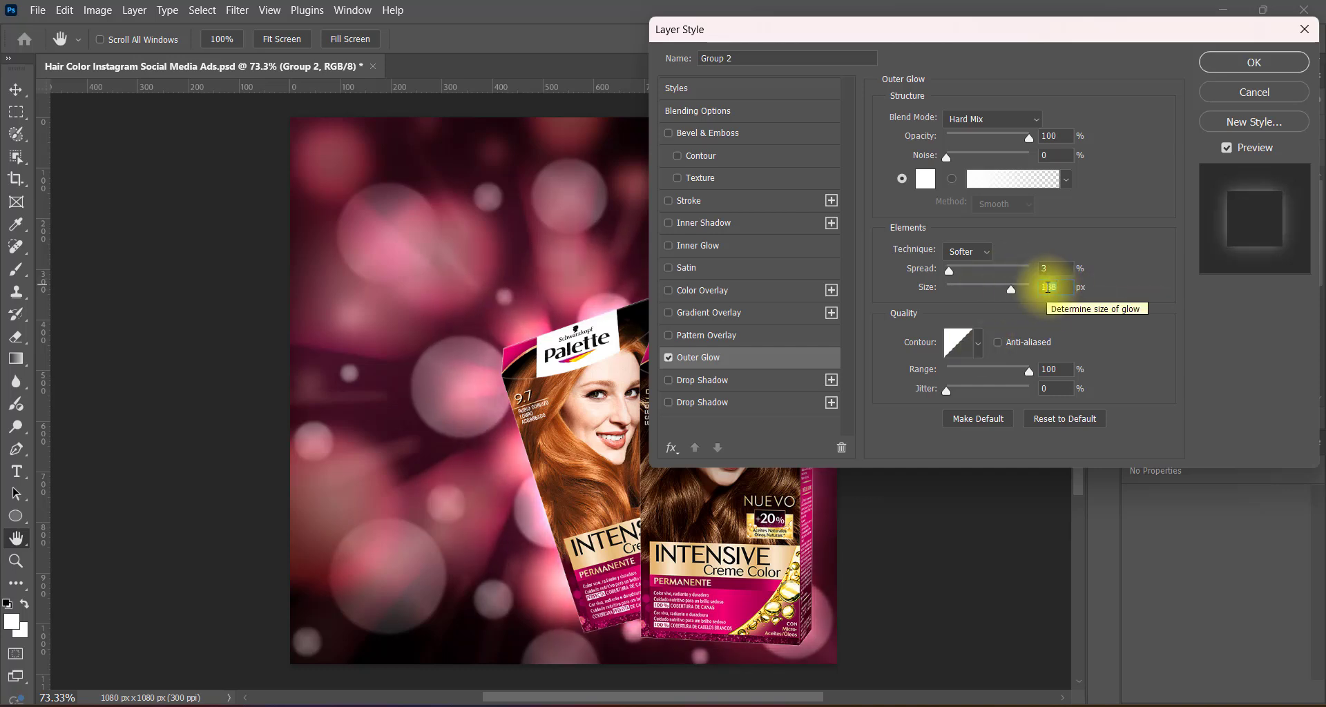
{"action": "type", "text": "150"}
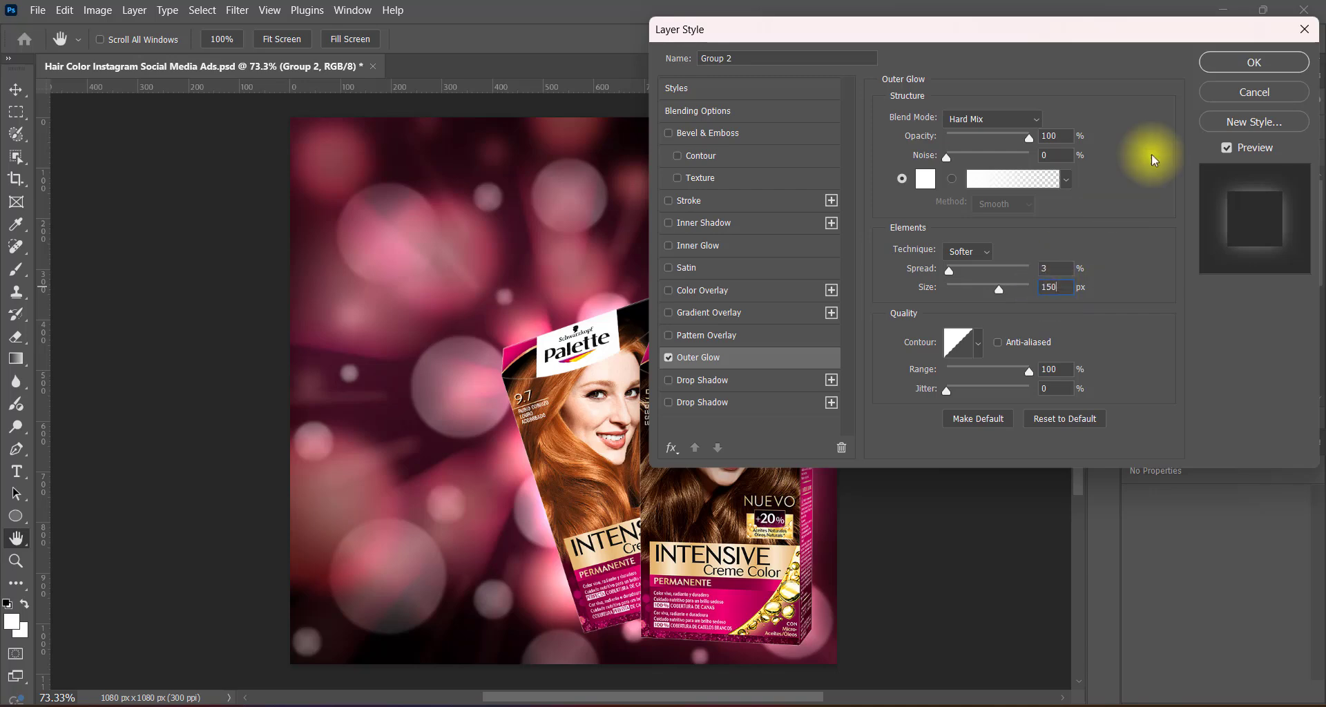
{"action": "left_click", "coordinate": [1224, 63]}
Reduce the height of the Ellipse 1 vignette layer to about 97.4%, making it 1119 px tall.
{"action": "left_click", "coordinate": [1221, 249]}
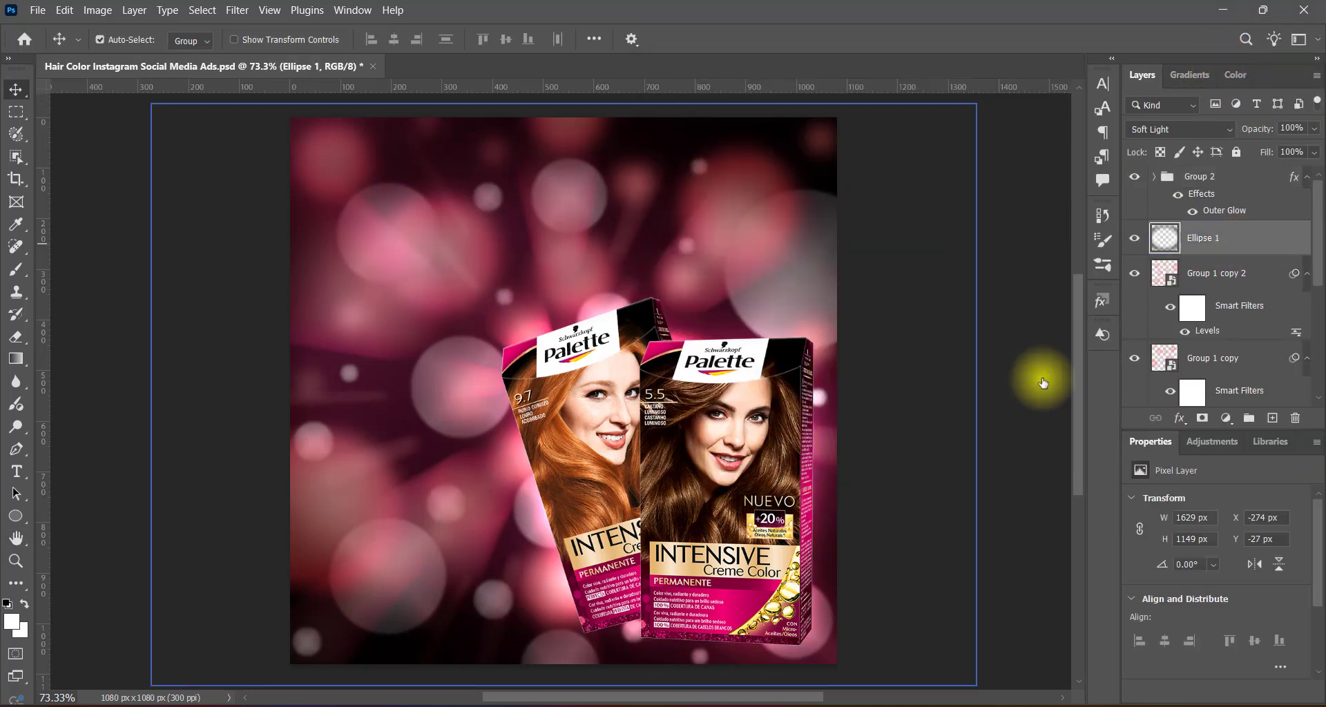
{"action": "key", "text": "ctrl+t"}
{"action": "left_click_drag", "start_coordinate": [563, 684], "coordinate": [564, 672]}
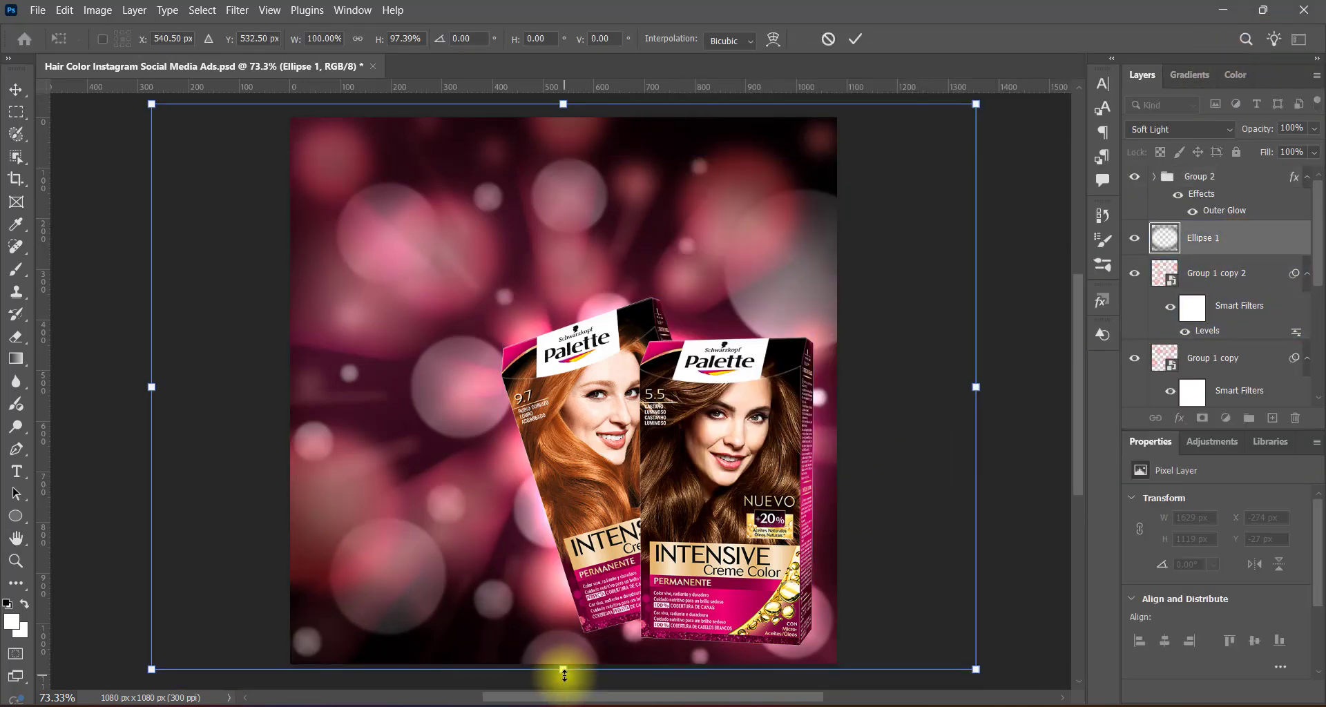
{"action": "right_click", "coordinate": [661, 483]}
{"action": "left_click", "coordinate": [694, 461]}
{"action": "key", "text": "Return"}
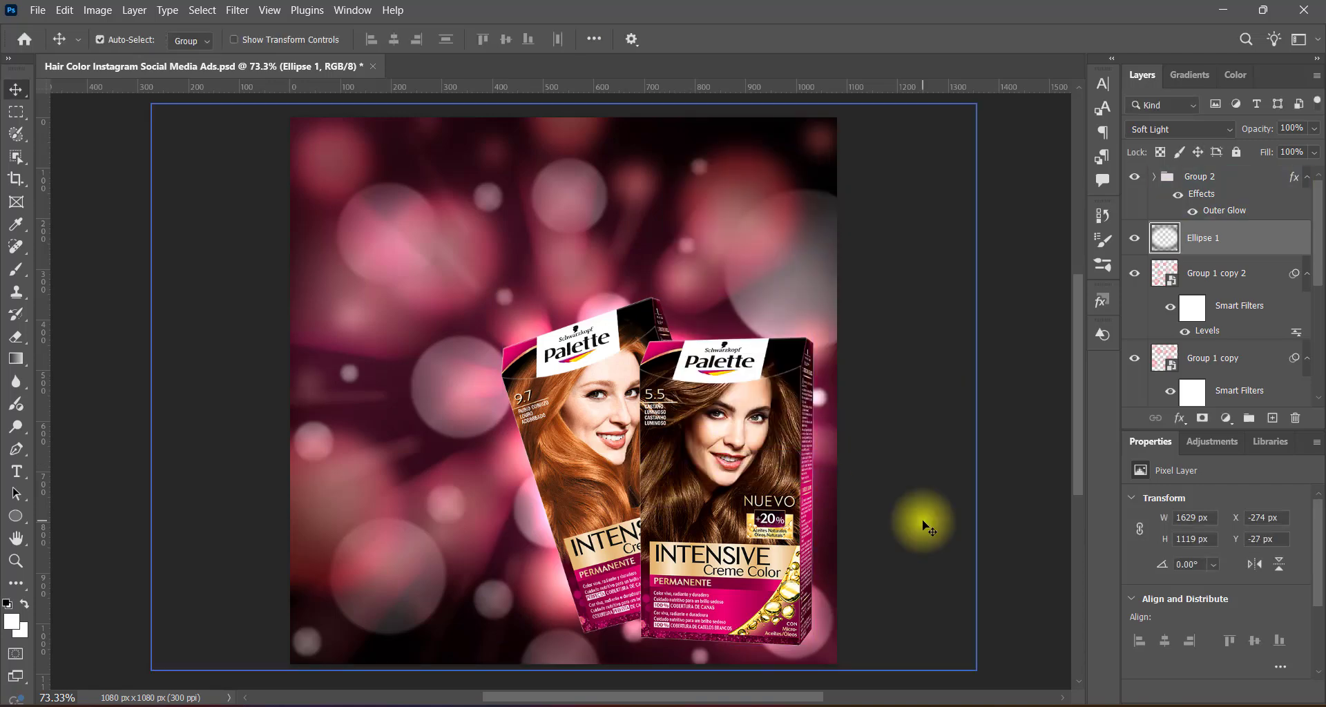
Add a layer above Ellipse 1 and draw a flat ellipse about 540 × 60 px beneath the product boxes.
{"action": "left_click", "coordinate": [1272, 418]}
{"action": "right_click", "coordinate": [16, 516]}
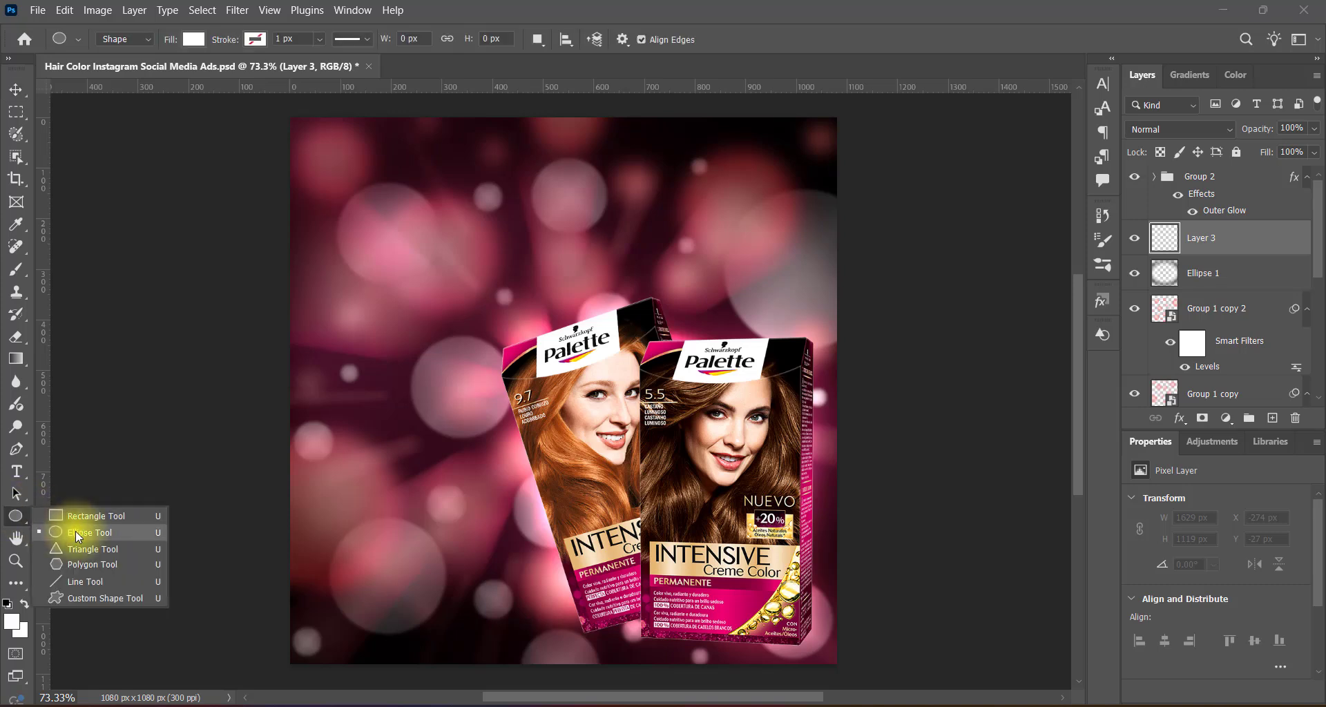
{"action": "left_click", "coordinate": [76, 523]}
{"action": "left_click_drag", "start_coordinate": [572, 626], "coordinate": [844, 655]}
{"action": "left_click", "coordinate": [16, 89]}
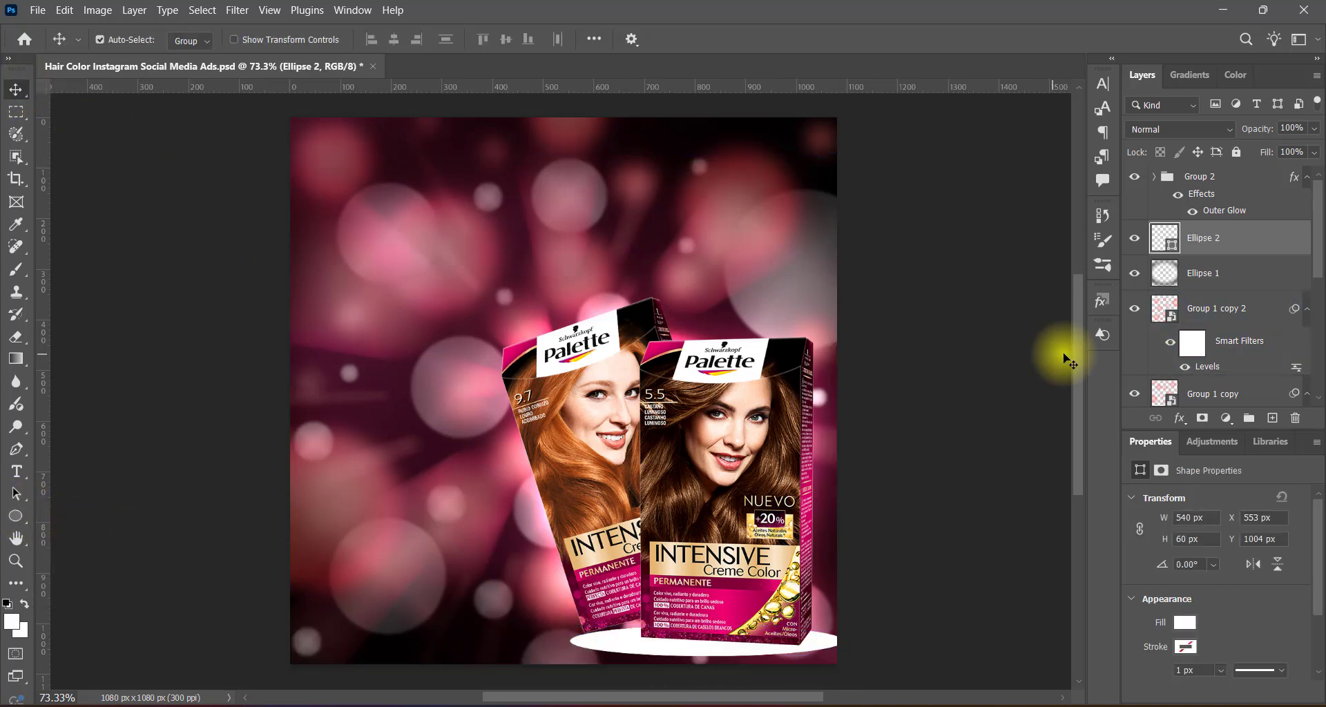
Fill the flat ellipse with black and stretch it to 79 px high under the boxes, at about X 536 px, Y 982 px.
{"action": "double_click", "coordinate": [1164, 237]}
{"action": "left_click", "coordinate": [691, 328]}
{"action": "left_click", "coordinate": [1055, 107]}
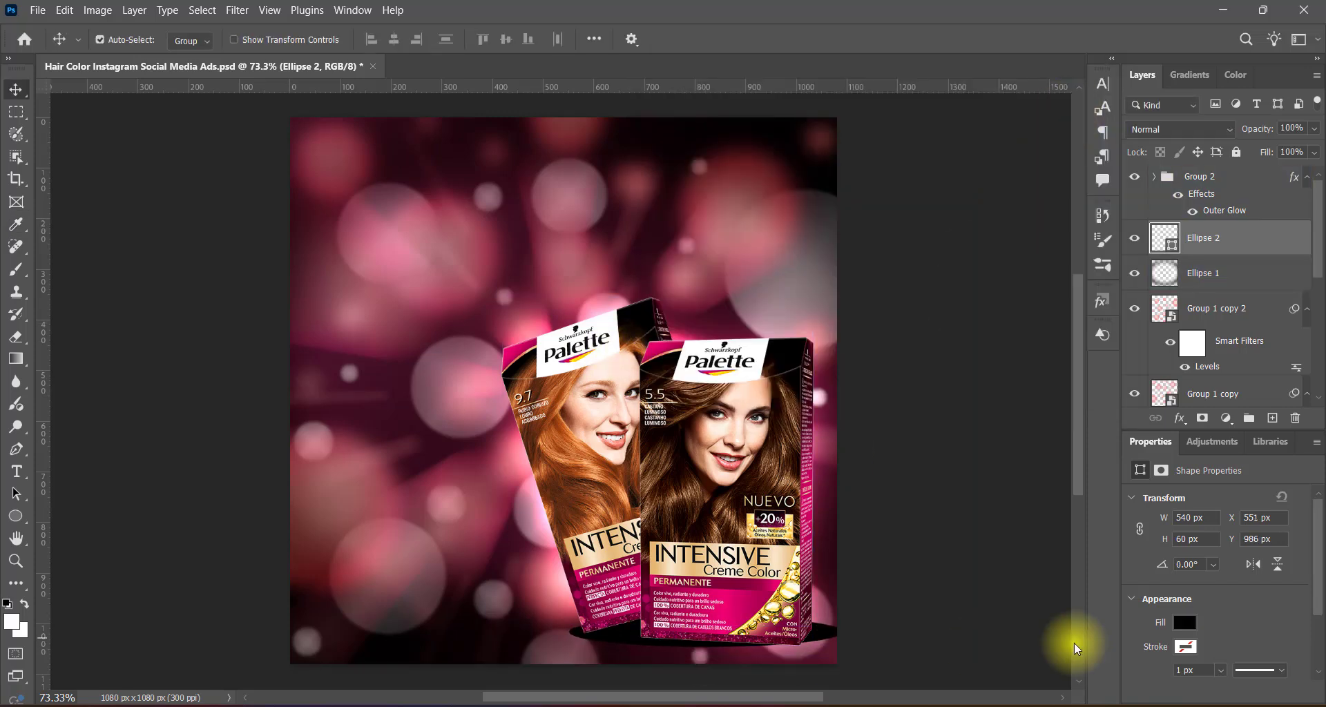
{"action": "key", "text": "ctrl+t"}
{"action": "left_click_drag", "start_coordinate": [696, 650], "coordinate": [696, 614]}
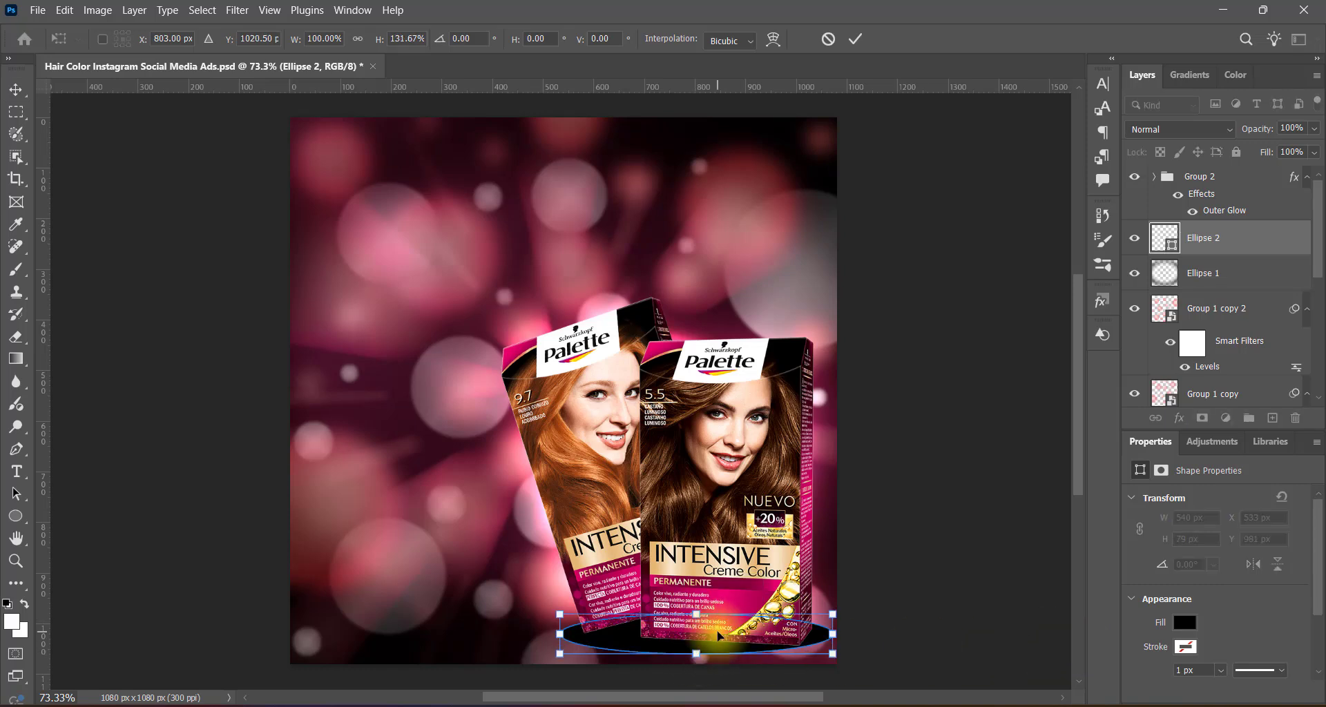
{"action": "key", "text": "Return"}
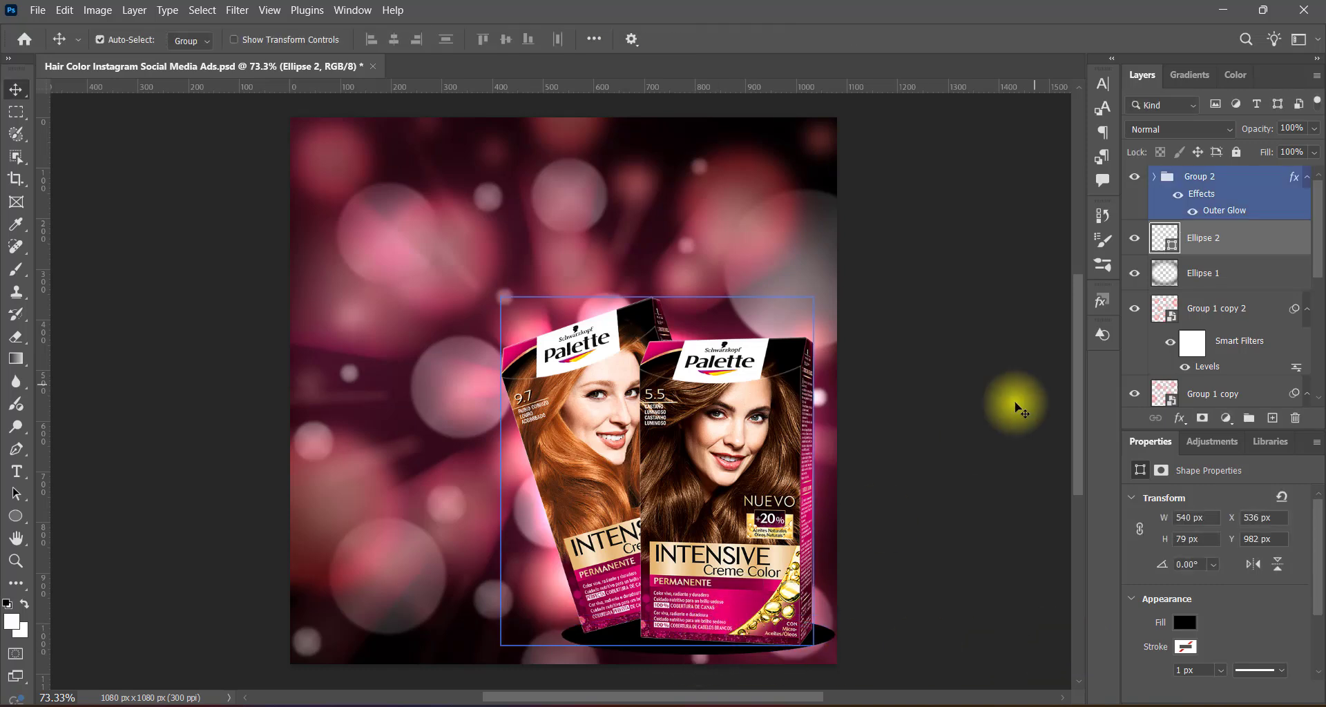
Convert the black ellipse to a smart object and apply Motion Blur to it at a 0° angle.
{"action": "right_click", "coordinate": [1236, 242]}
{"action": "left_click", "coordinate": [1138, 545]}
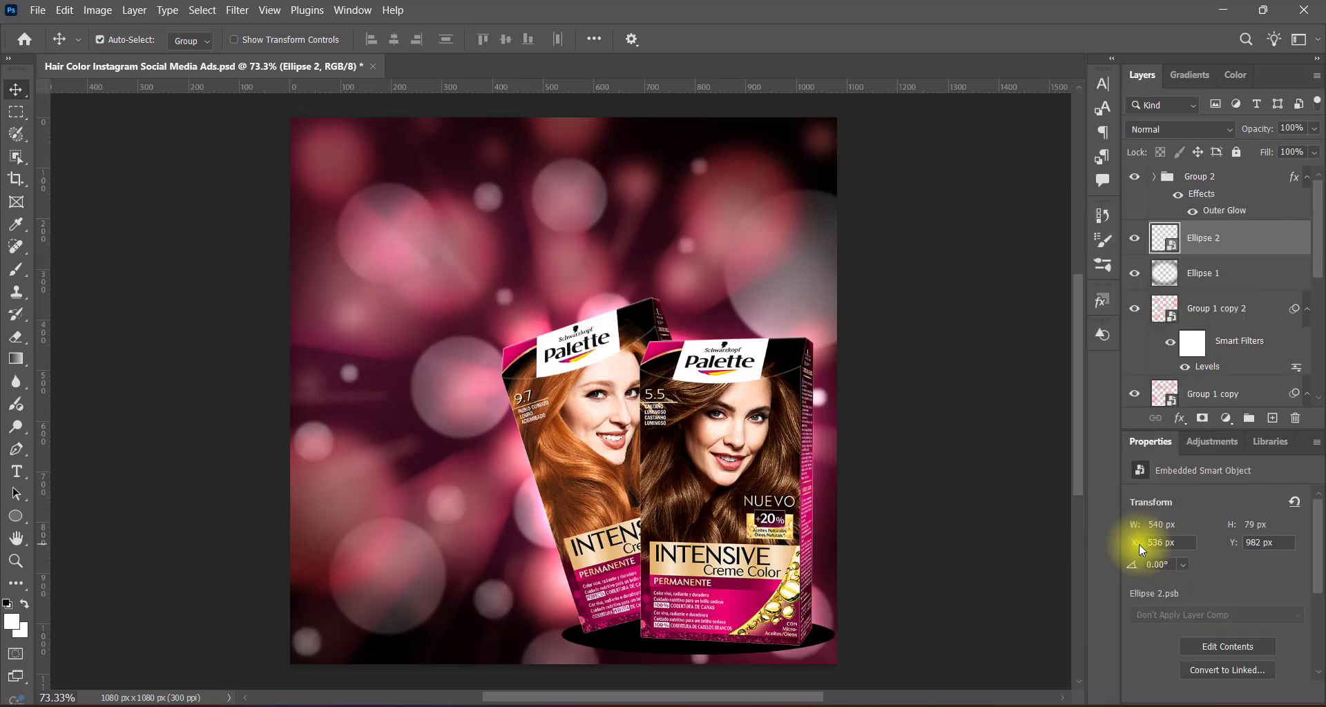
{"action": "left_click", "coordinate": [236, 9]}
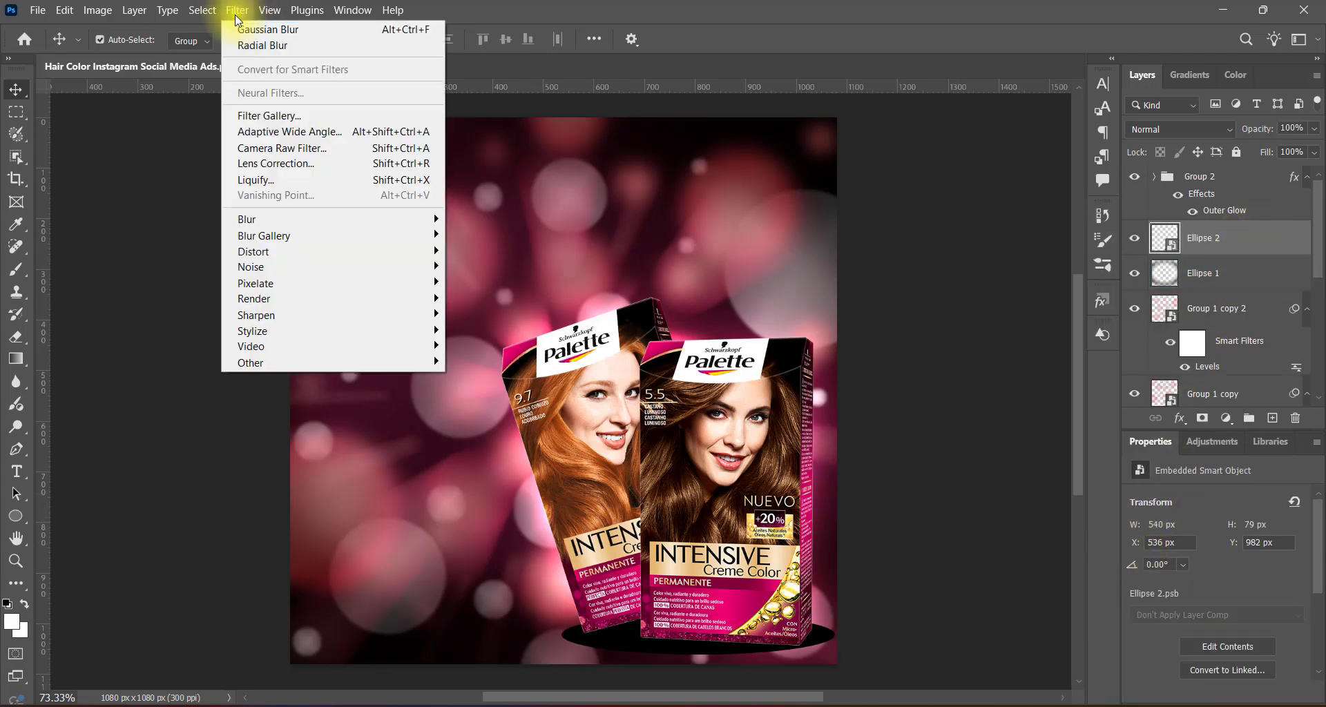
{"action": "mouse_move", "coordinate": [304, 216]}
{"action": "left_click", "coordinate": [503, 313]}
{"action": "left_click_drag", "start_coordinate": [902, 382], "coordinate": [858, 384]}
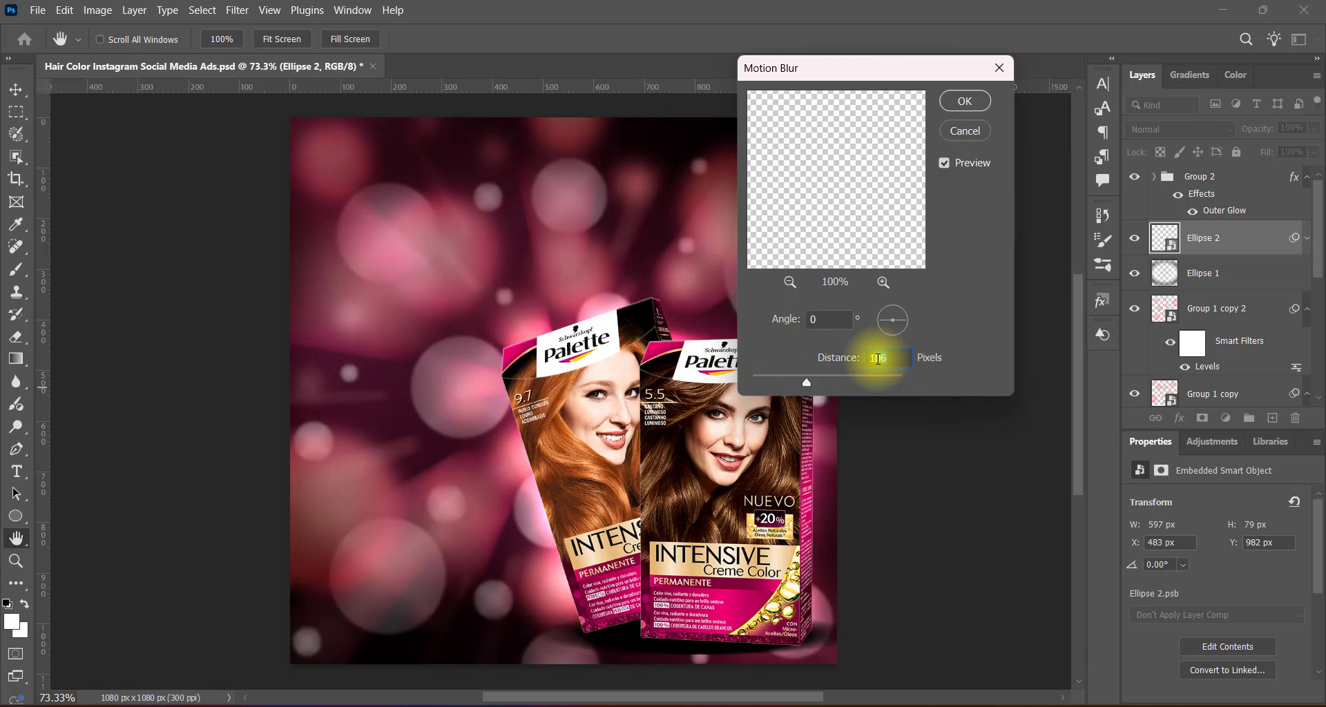
{"action": "left_click", "coordinate": [965, 101]}
Apply a Gaussian Blur to the Ellipse 2 shadow beneath the product boxes.
{"action": "left_click", "coordinate": [237, 10]}
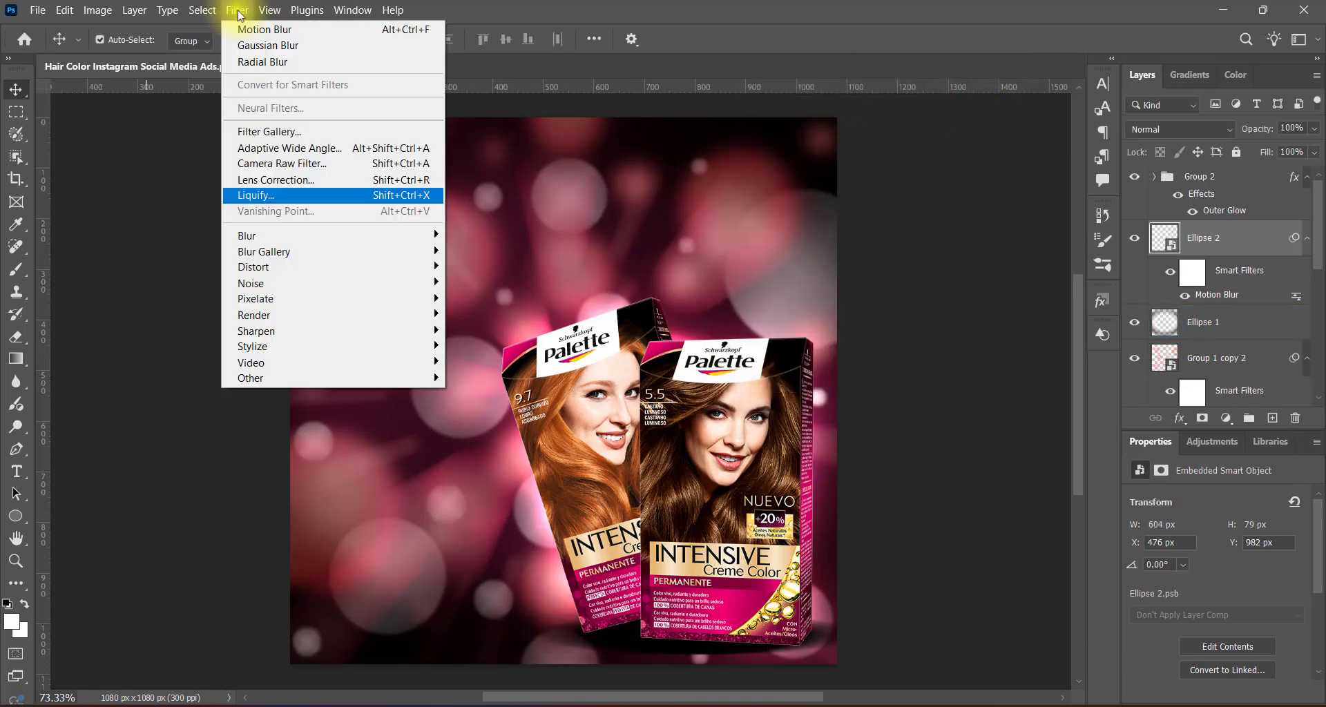
{"action": "mouse_move", "coordinate": [270, 242]}
{"action": "left_click", "coordinate": [487, 300]}
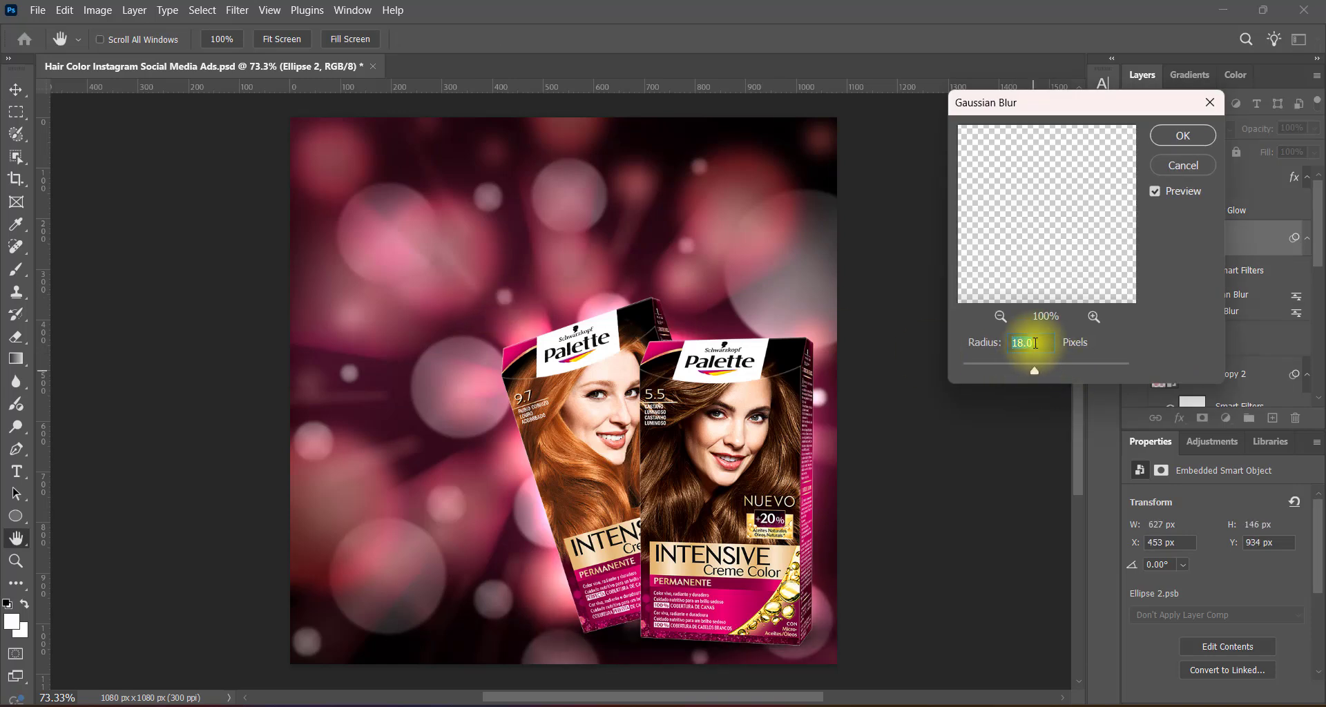
{"action": "left_click", "coordinate": [1166, 135]}
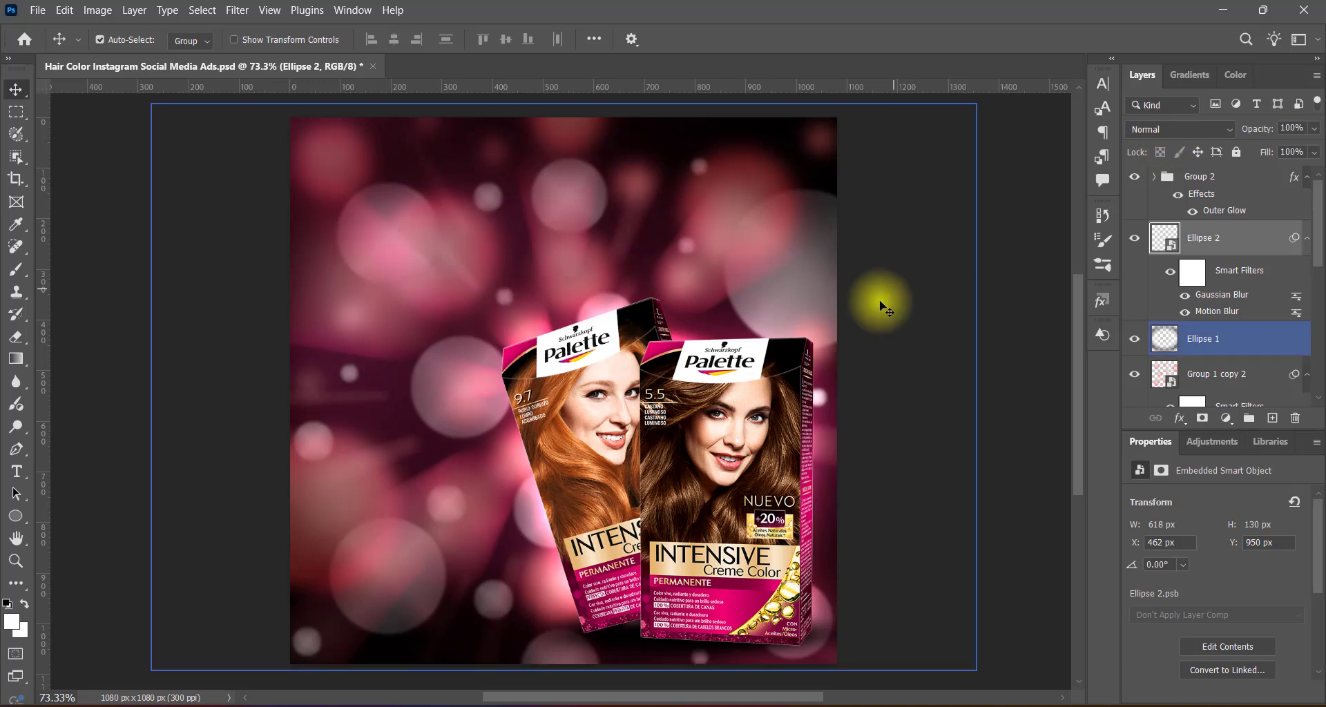
Lower the opacity of the Ellipse 2 shadow to 81%.
{"action": "left_click", "coordinate": [1307, 130]}
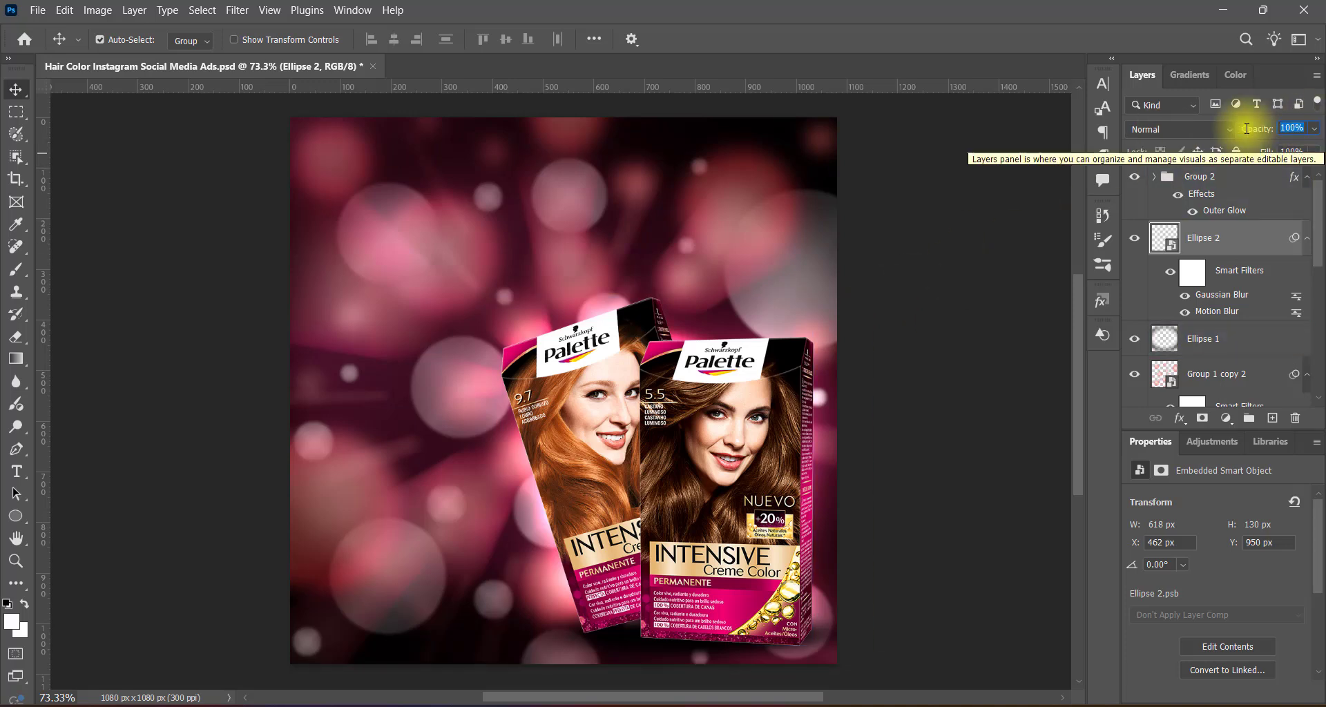
{"action": "type", "text": "75"}
{"action": "left_click", "coordinate": [1314, 129]}
{"action": "left_click_drag", "start_coordinate": [1299, 147], "coordinate": [1317, 151]}
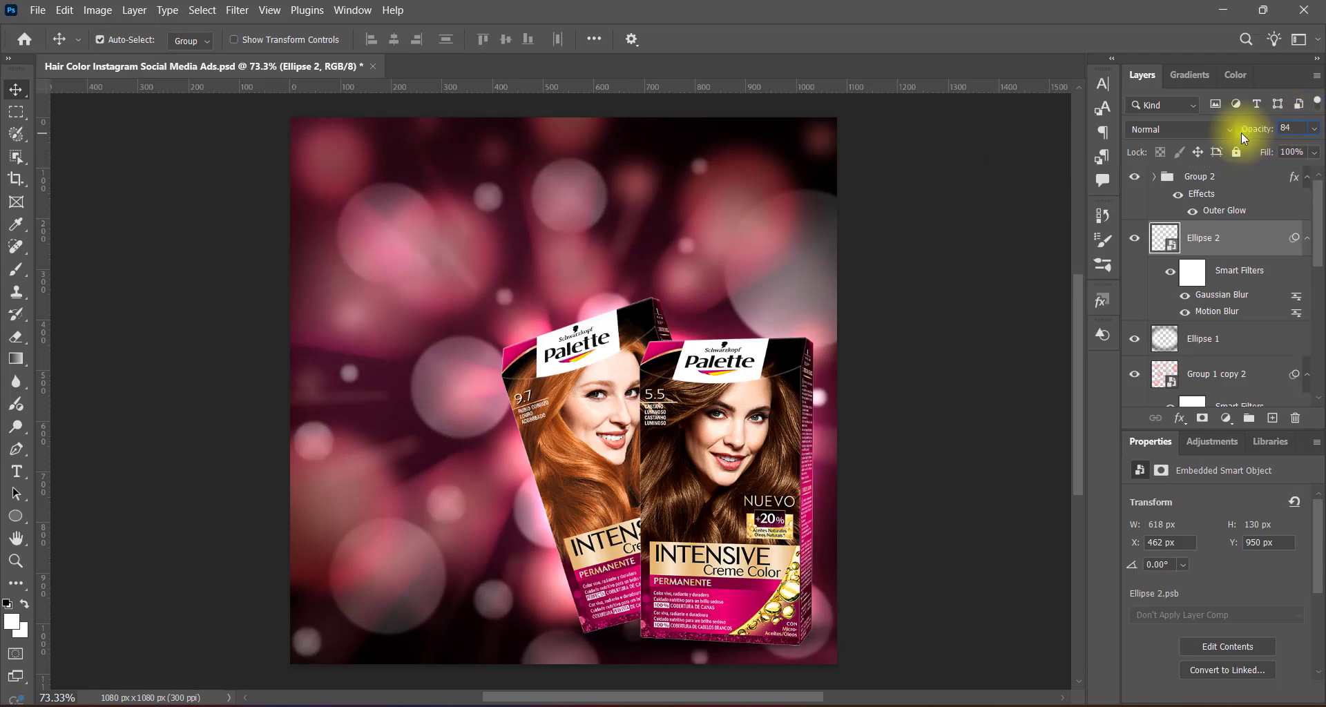
{"action": "type", "text": "81"}
Stretch the Ellipse 2 shadow sideways to about 102.6% width, keeping its height at 100%.
{"action": "key", "text": "ctrl+t"}
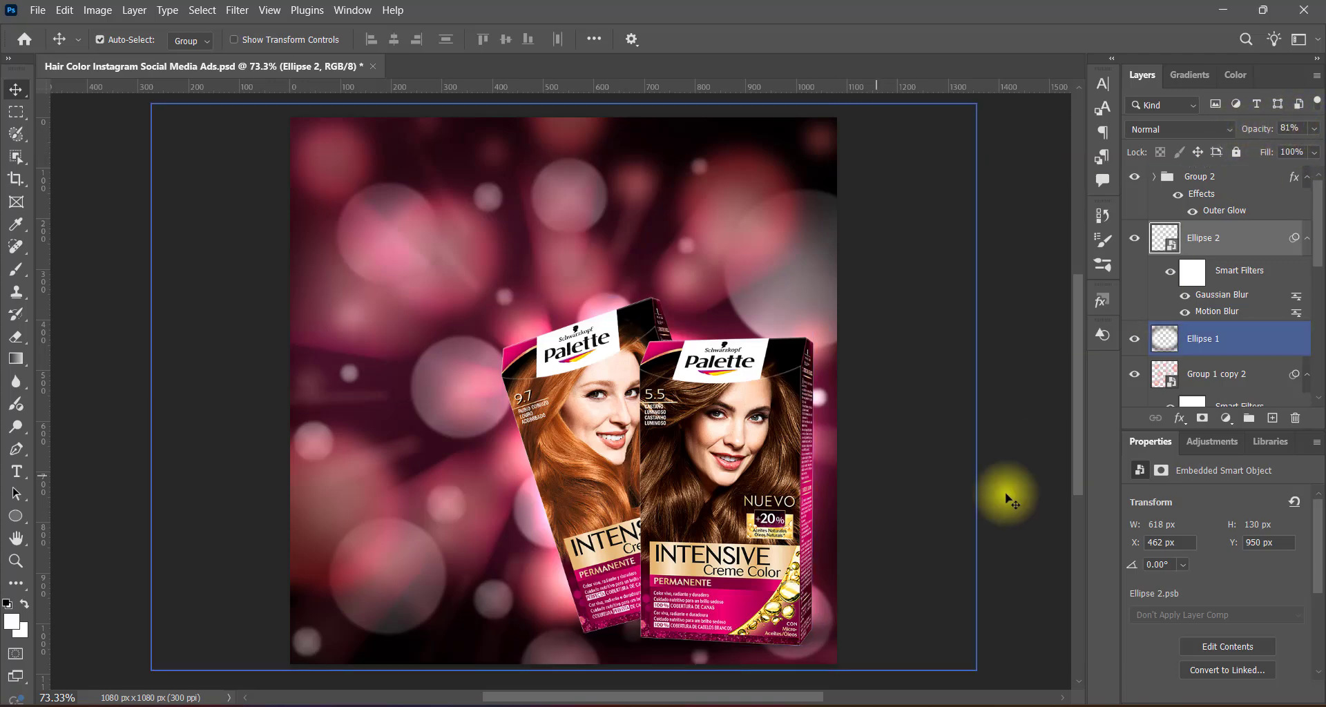
{"action": "key", "text": "Return"}
{"action": "left_click_drag", "start_coordinate": [561, 634], "coordinate": [555, 634]}
{"action": "key", "text": "Return"}
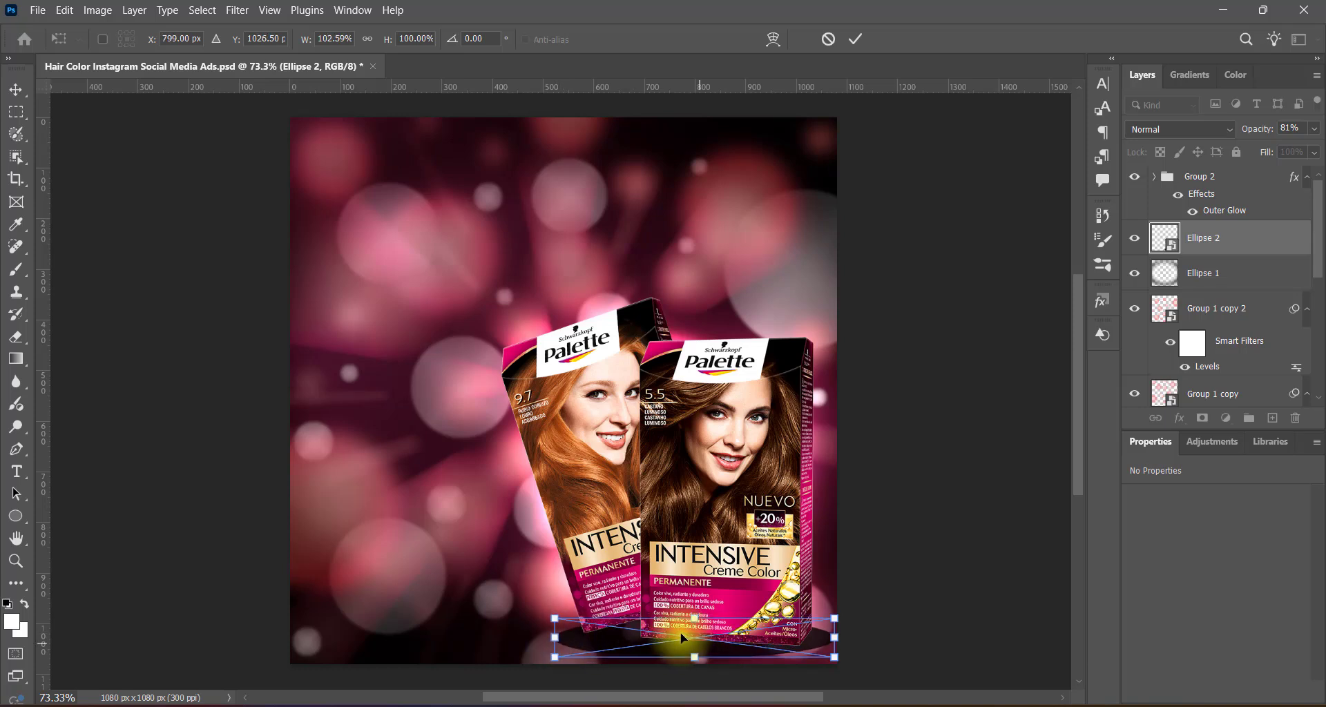
Enlarge Group 2 and the Ellipse 2 shadow together slightly toward the upper right of the ad, and deselect them.
{"action": "left_click", "coordinate": [715, 547]}
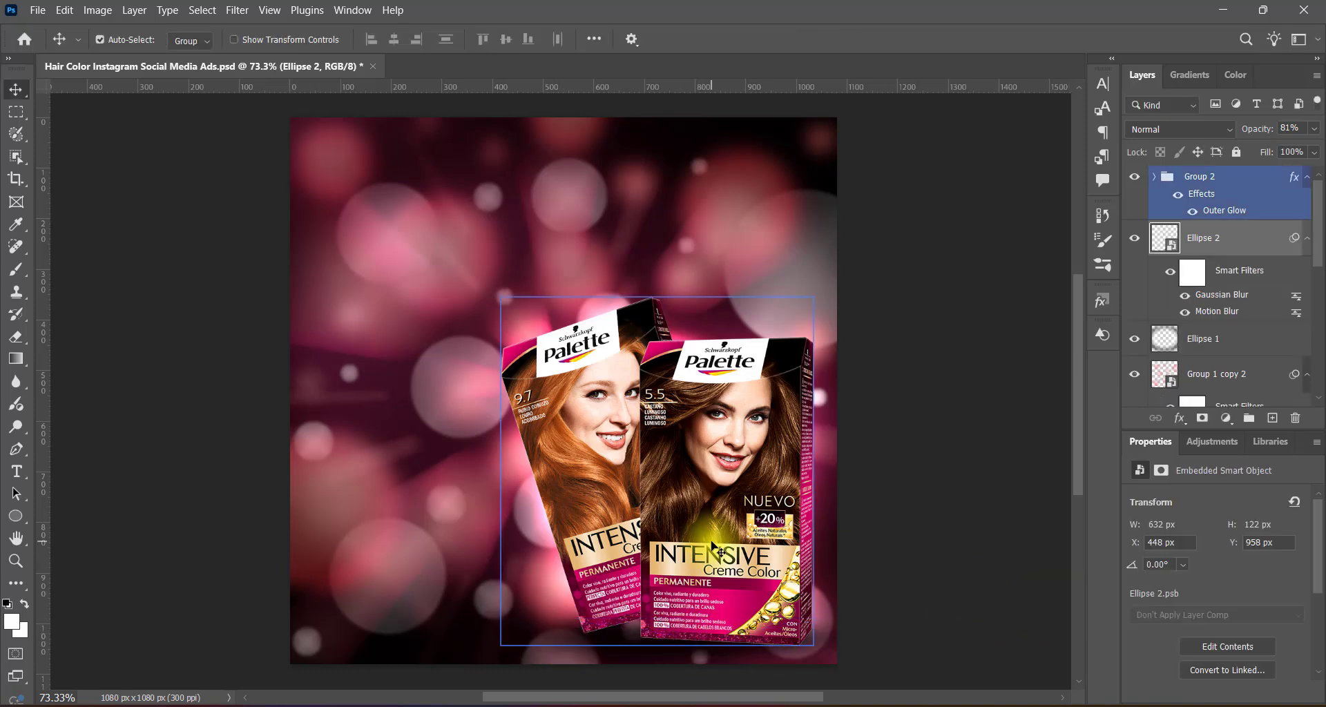
{"action": "key", "text": "ctrl+t"}
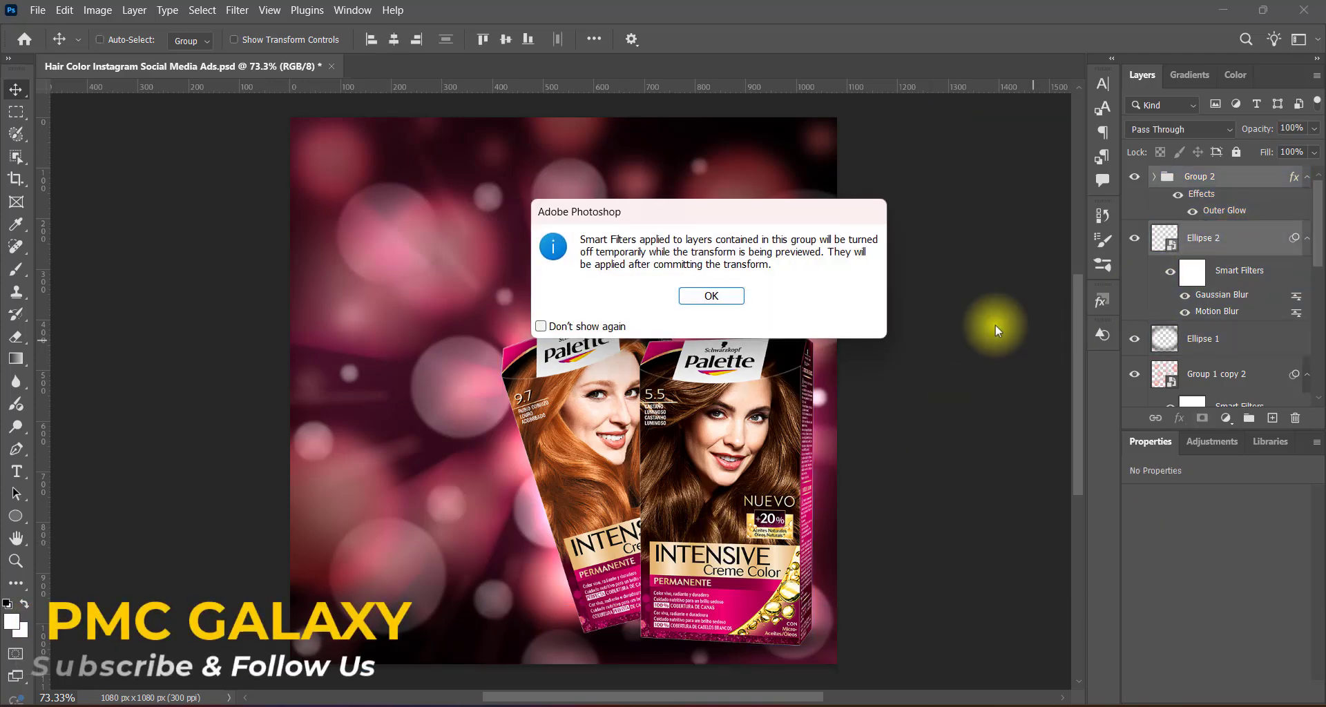
{"action": "left_click", "coordinate": [696, 296]}
{"action": "left_click_drag", "start_coordinate": [838, 298], "coordinate": [853, 287]}
{"action": "key", "text": "Return"}
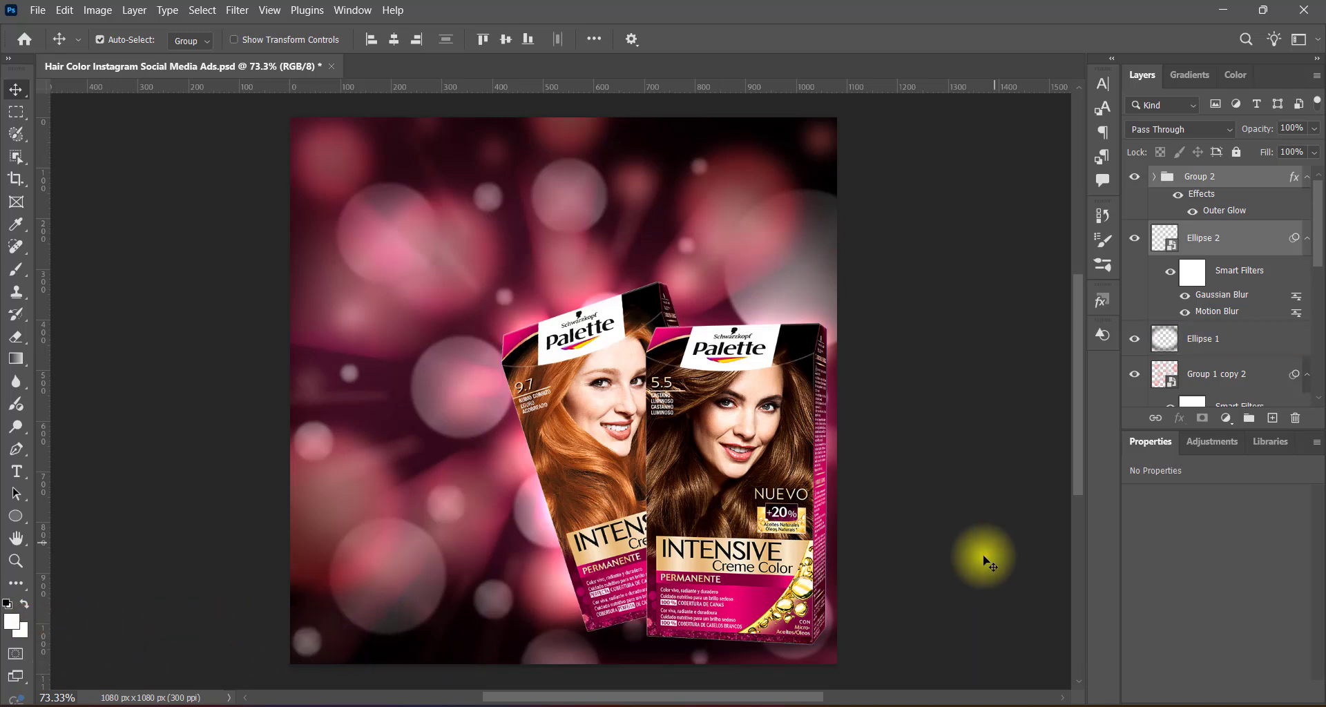
{"action": "left_click", "coordinate": [923, 529]}
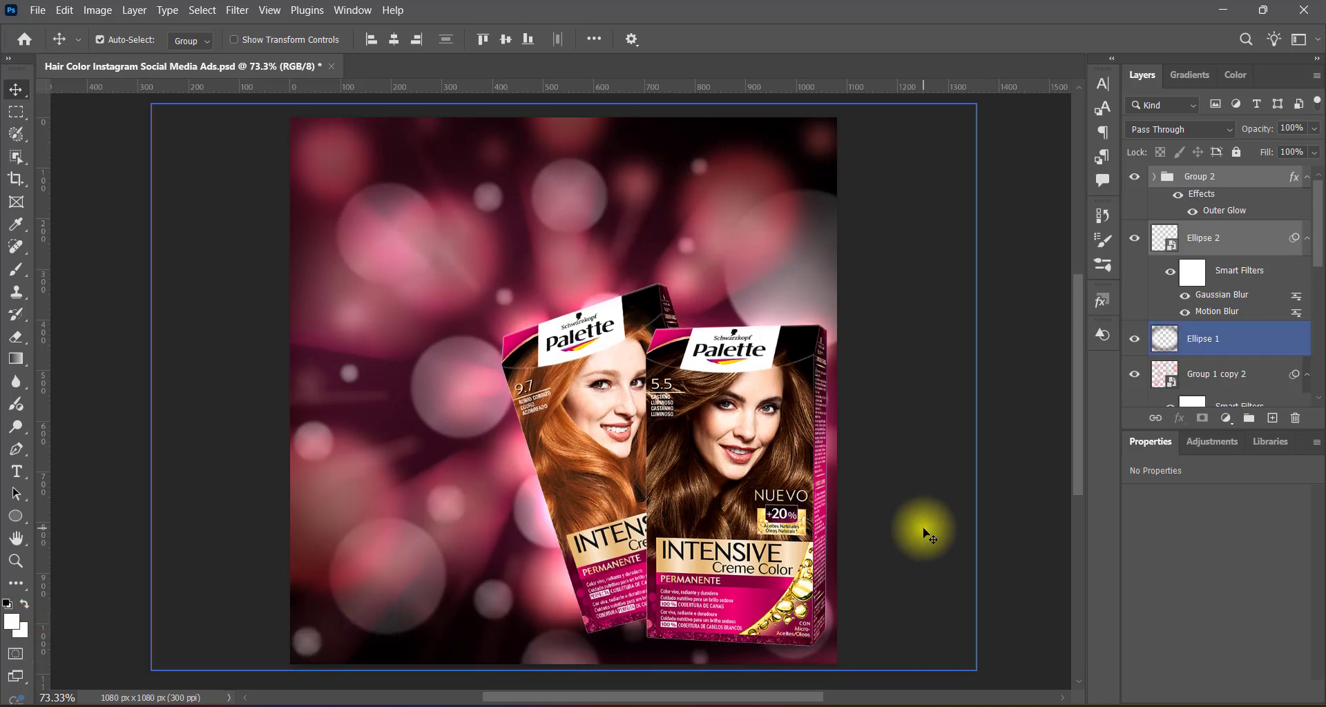
{"action": "left_click", "coordinate": [1012, 532]}
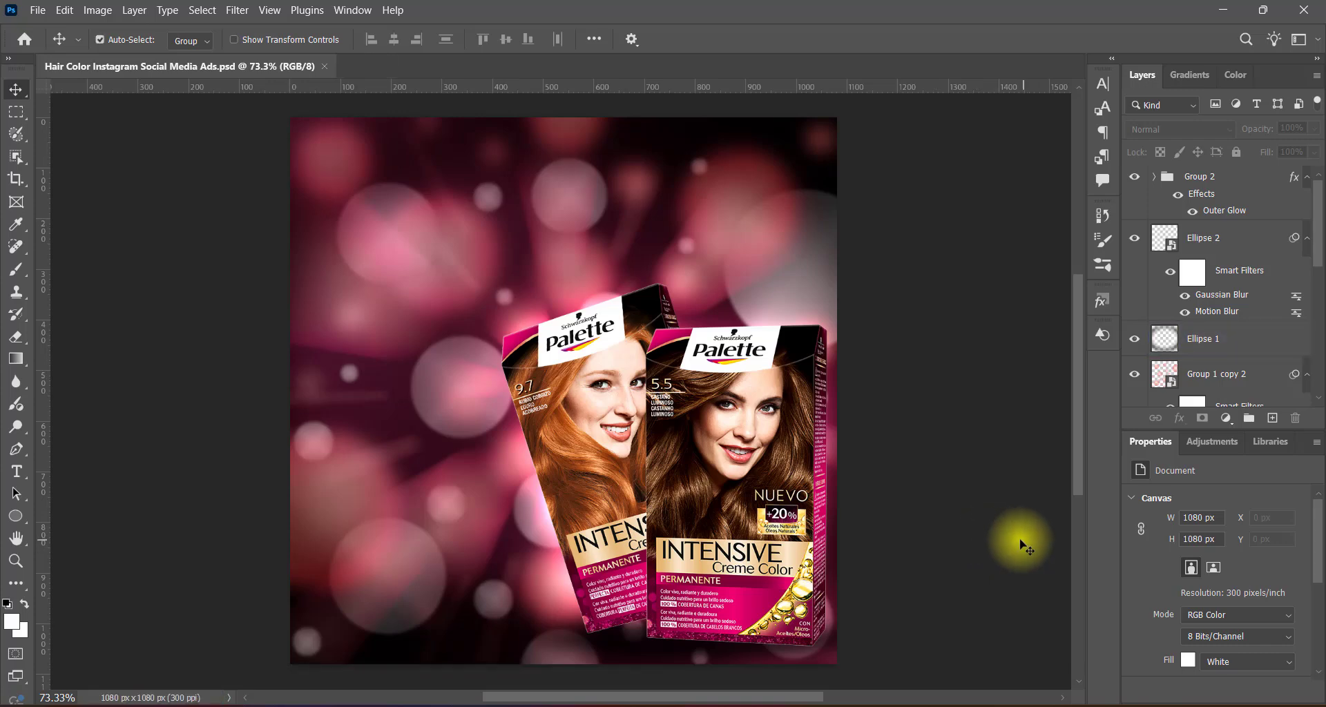
Paste the image of the two long-haired women as Layer 3 and convert it to a smart object.
{"action": "key", "text": "ctrl+v"}
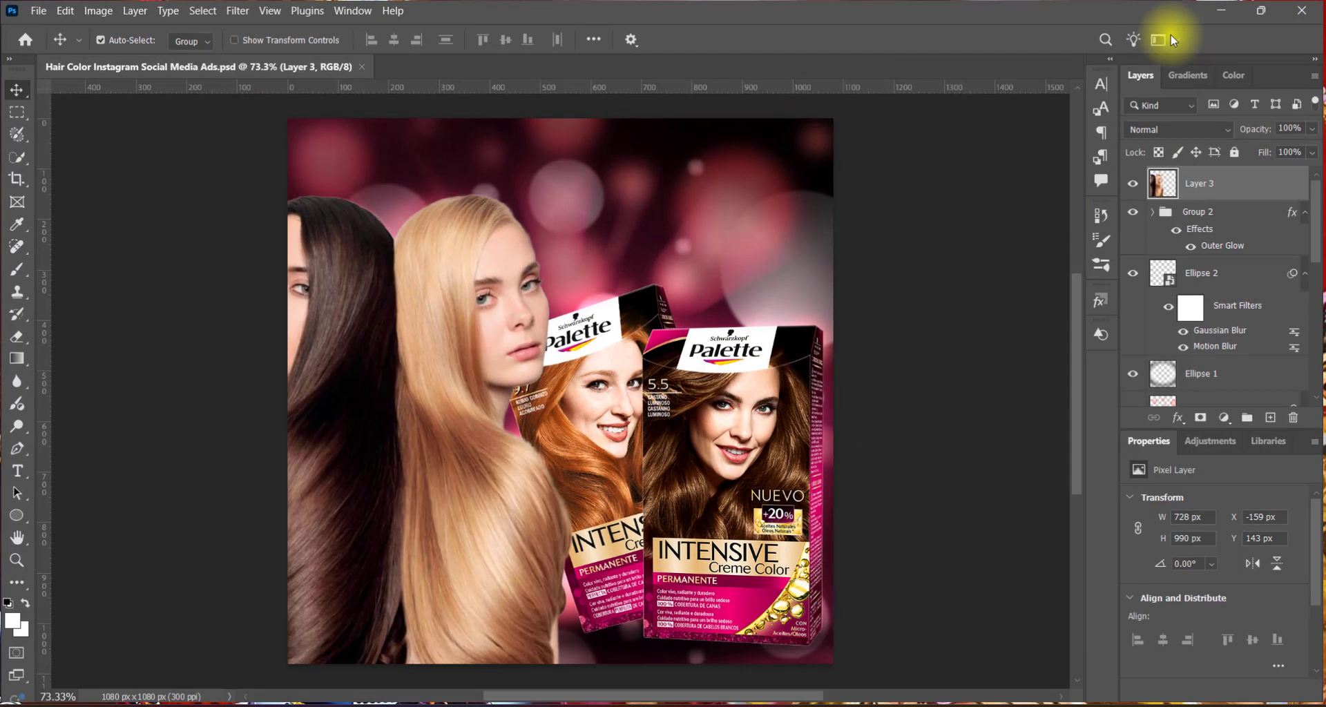
{"action": "right_click", "coordinate": [1236, 183]}
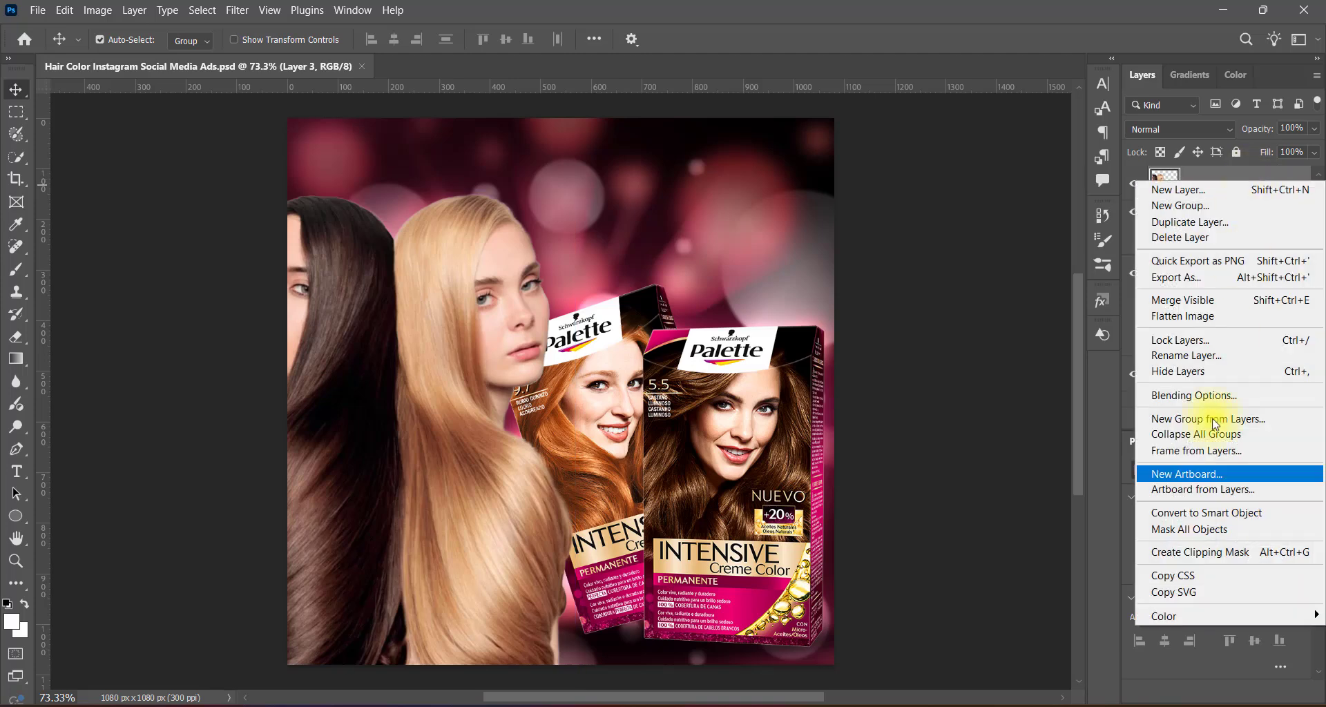
{"action": "left_click", "coordinate": [1194, 473]}
Scale Layer 3 to about 89.5% and place it at about X 376 px, Y 540 px, showing both women.
{"action": "key", "text": "ctrl+t"}
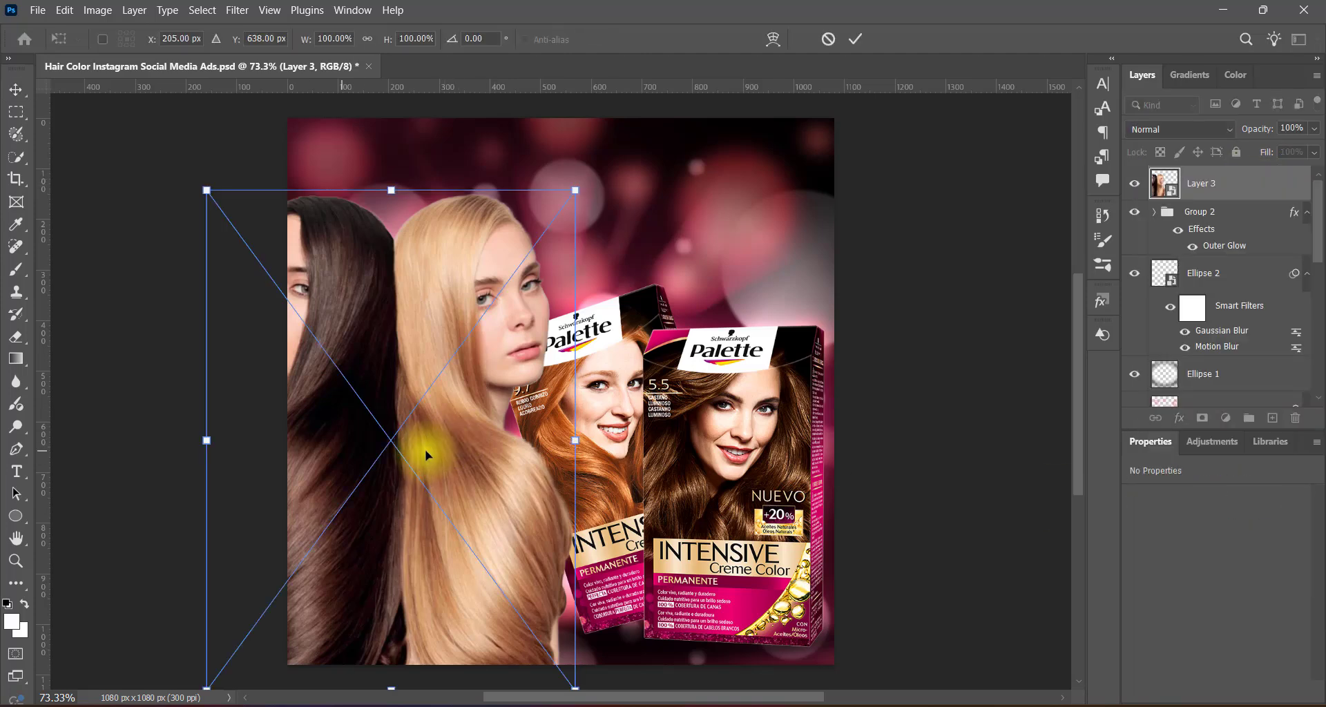
{"action": "left_click_drag", "start_coordinate": [429, 450], "coordinate": [483, 401]}
{"action": "left_click_drag", "start_coordinate": [274, 390], "coordinate": [324, 392]}
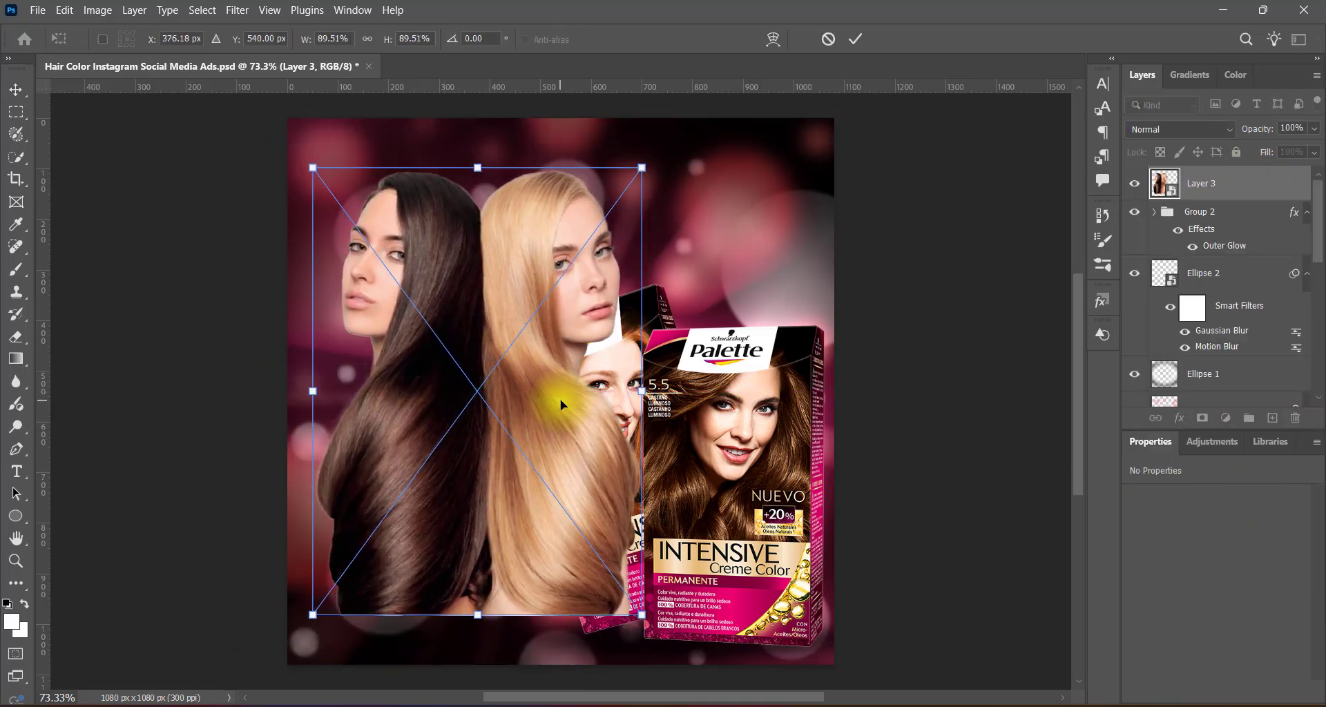
{"action": "key", "text": "Return"}
Try Group 2 above Layer 3 in the stacking order, and return Layer 3 to the top.
{"action": "left_click_drag", "start_coordinate": [1243, 212], "coordinate": [1239, 167]}
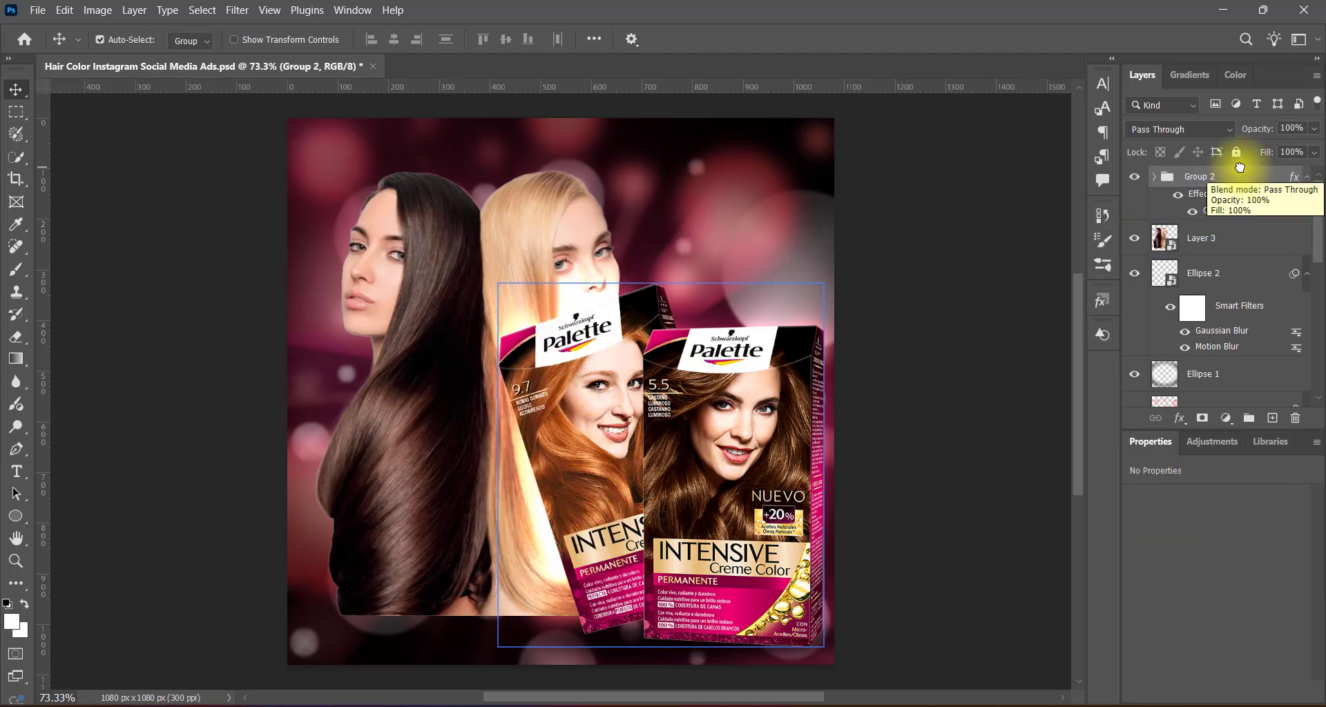
{"action": "left_click", "coordinate": [1234, 243]}
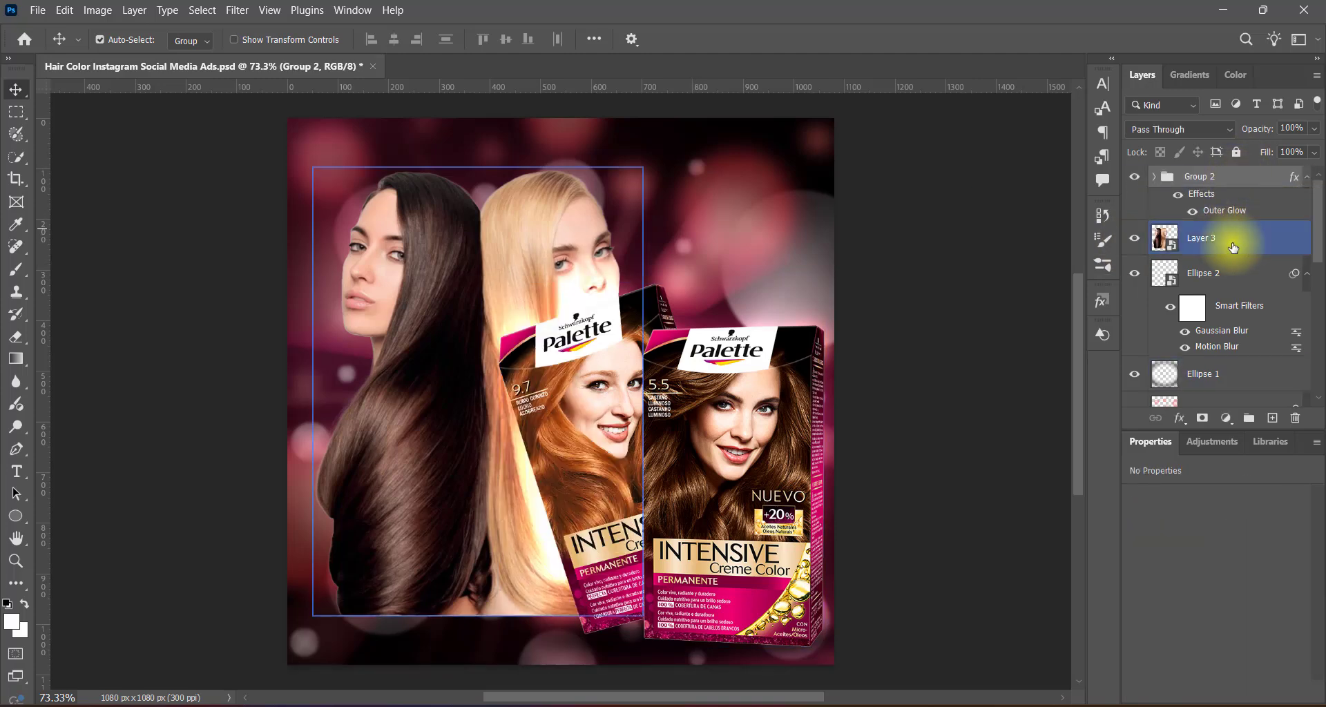
{"action": "left_click_drag", "start_coordinate": [1233, 246], "coordinate": [1234, 154]}
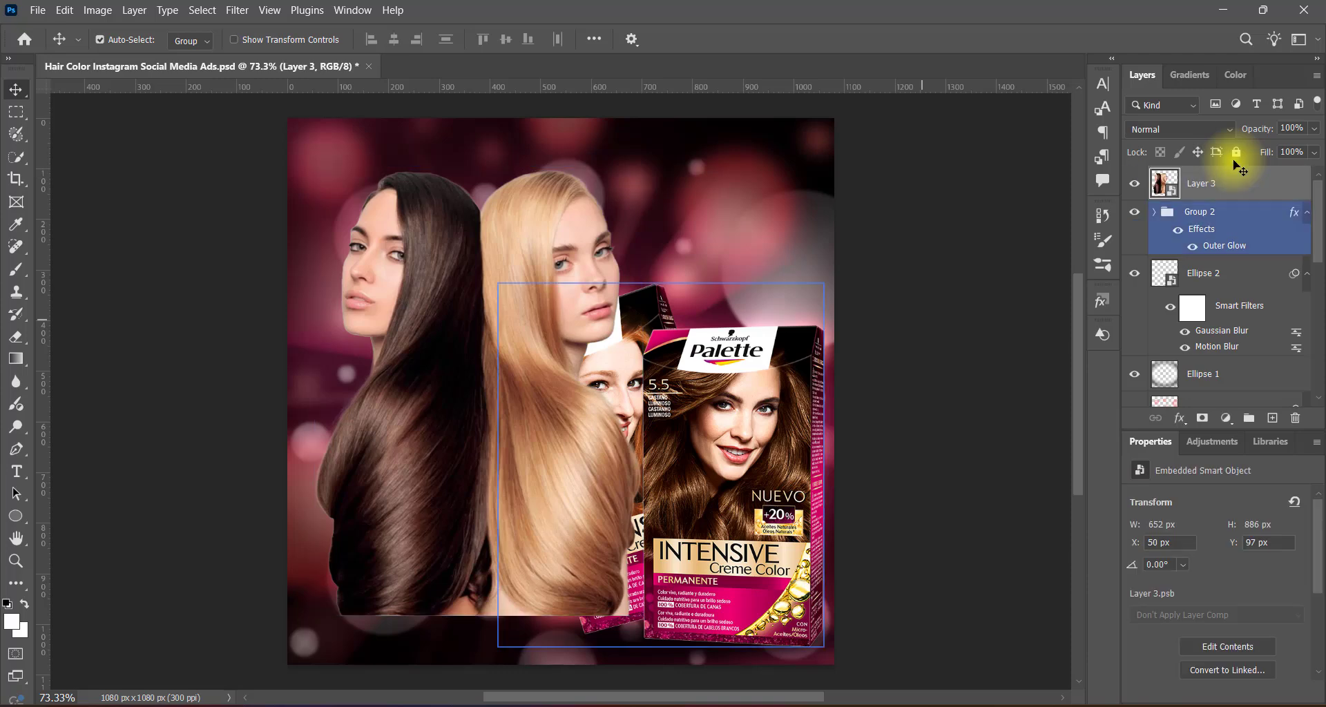
Apply a Hue/Saturation adjustment with the Increase Saturation More preset to Layer 3.
{"action": "left_click", "coordinate": [100, 11]}
{"action": "mouse_move", "coordinate": [124, 54]}
{"action": "left_click", "coordinate": [293, 118]}
{"action": "left_click", "coordinate": [622, 147]}
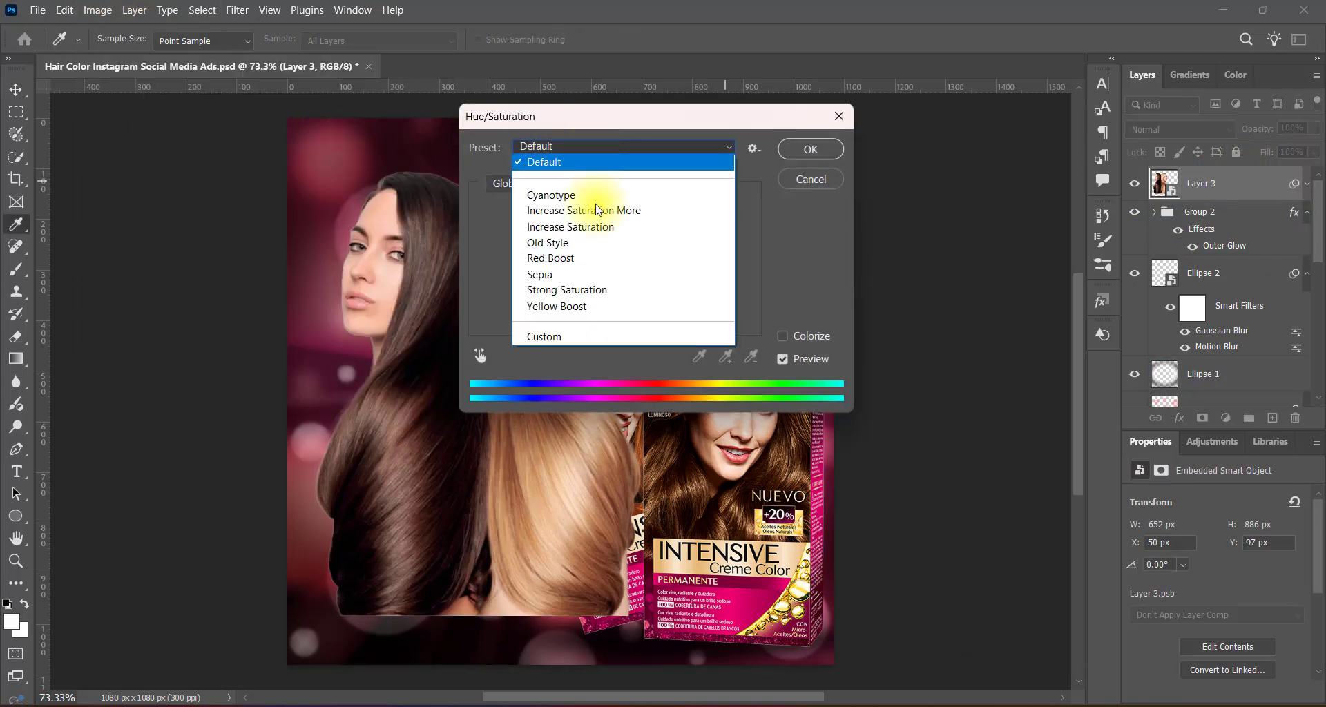
{"action": "left_click", "coordinate": [592, 207]}
{"action": "left_click", "coordinate": [808, 149]}
Add a second Hue/Saturation adjustment to Layer 3 using the Red Boost preset.
{"action": "left_click", "coordinate": [100, 11]}
{"action": "mouse_move", "coordinate": [124, 53]}
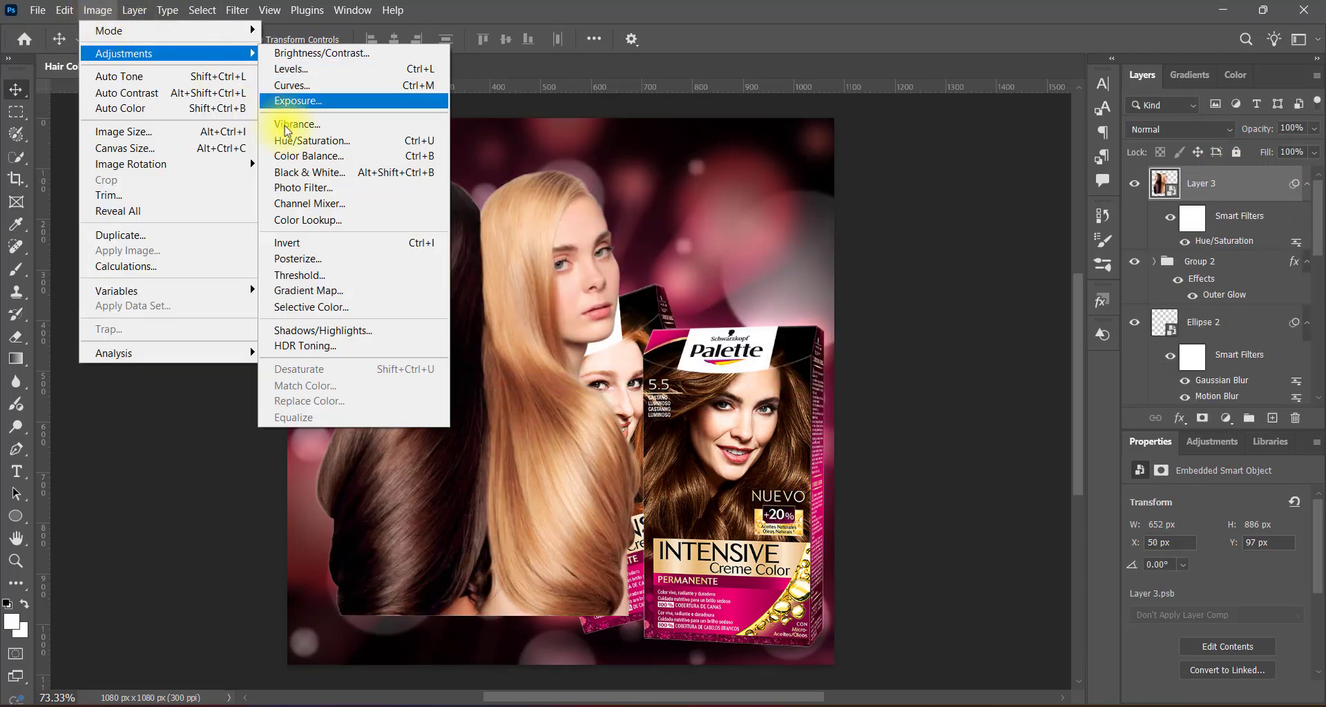
{"action": "left_click", "coordinate": [293, 119]}
{"action": "left_click", "coordinate": [623, 147]}
{"action": "left_click", "coordinate": [577, 260]}
{"action": "left_click_drag", "start_coordinate": [642, 116], "coordinate": [870, 105]}
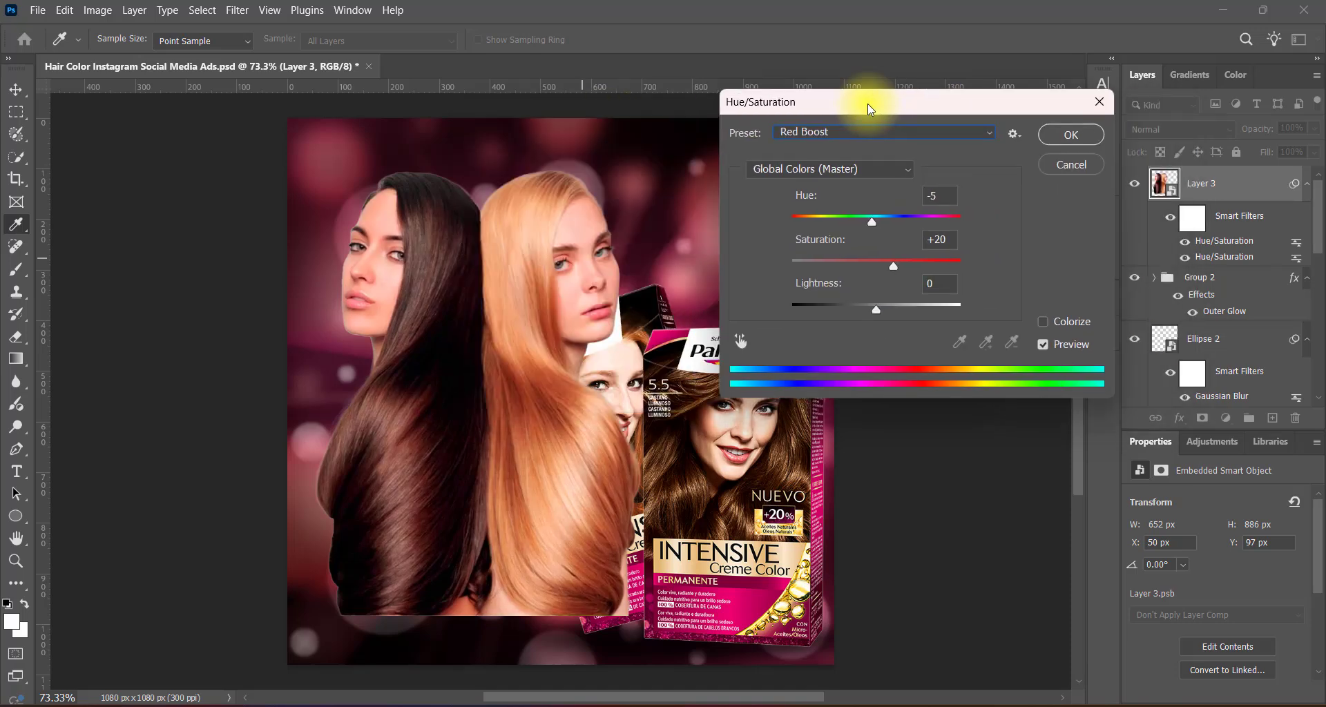
{"action": "left_click", "coordinate": [1057, 140]}
Apply a Levels adjustment with the Darker preset to Layer 3.
{"action": "left_click", "coordinate": [97, 10]}
{"action": "mouse_move", "coordinate": [124, 53]}
{"action": "left_click", "coordinate": [283, 69]}
{"action": "left_click", "coordinate": [826, 133]}
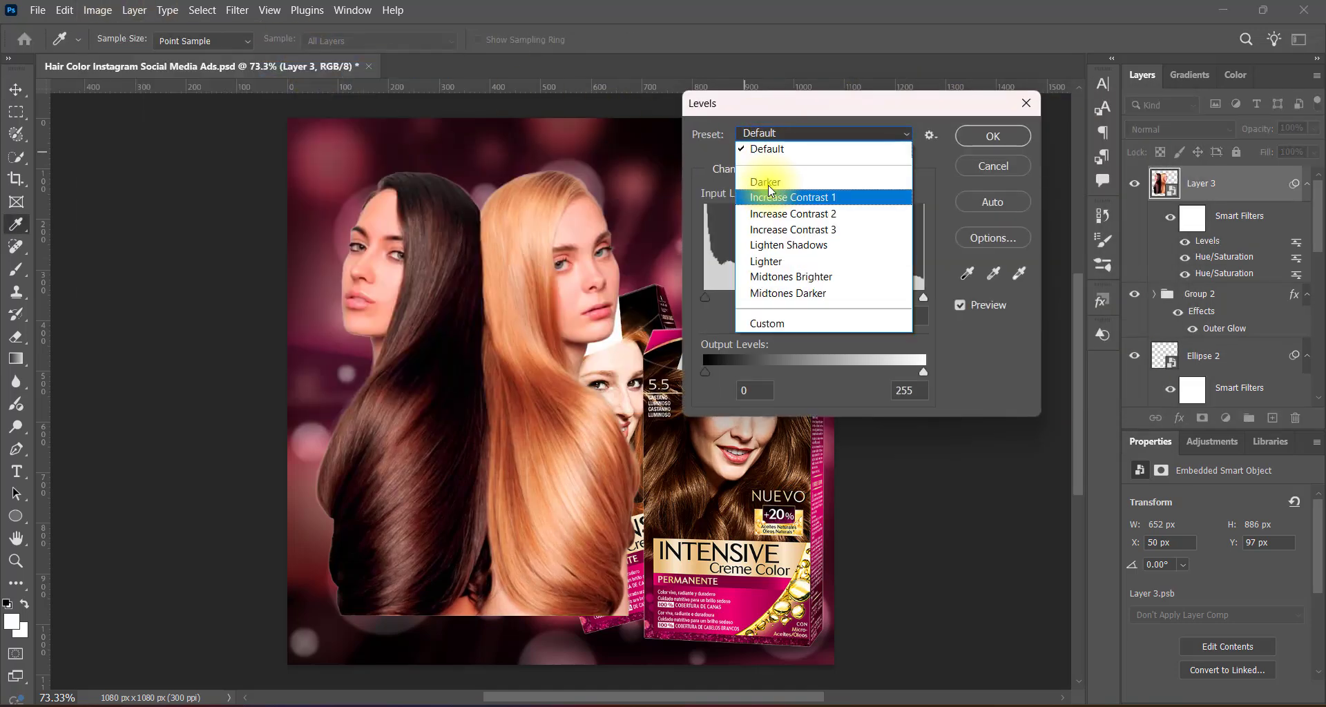
{"action": "left_click", "coordinate": [768, 172]}
{"action": "left_click", "coordinate": [1006, 136]}
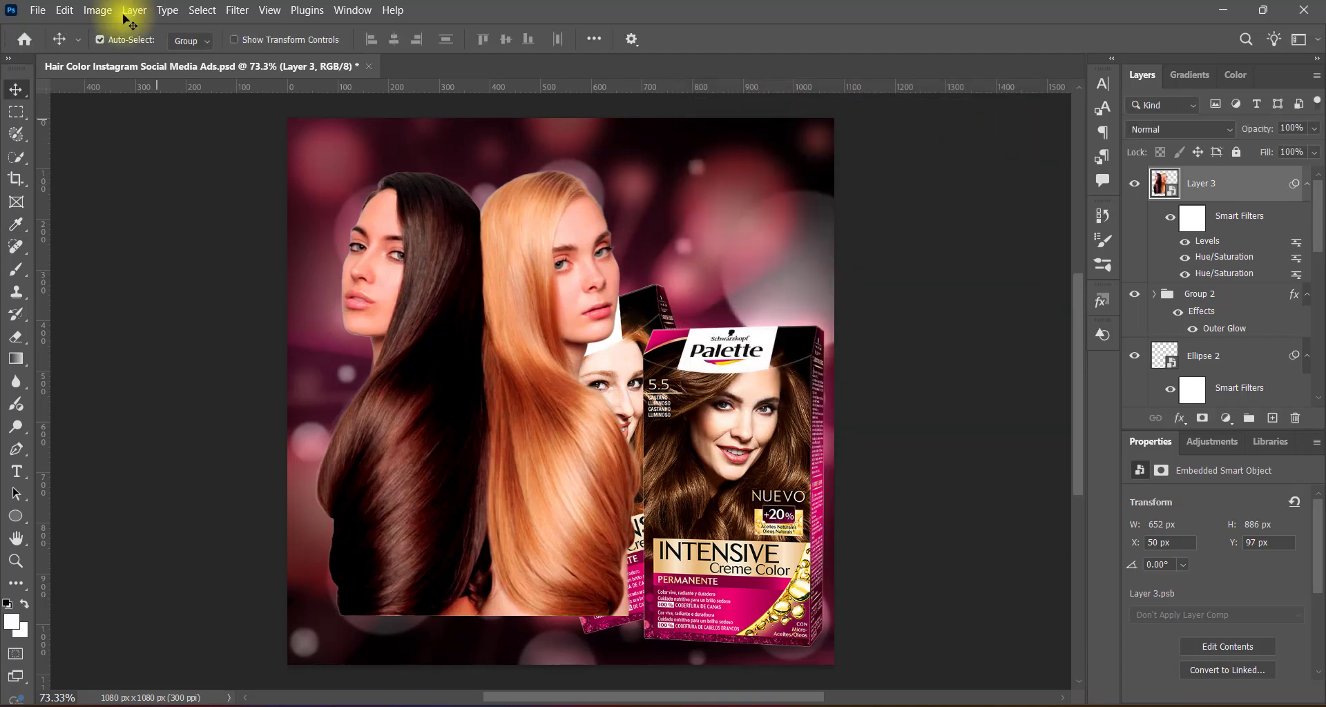
Apply a Curves adjustment to Layer 3, raising the RGB midpoint slightly to brighten the women.
{"action": "left_click", "coordinate": [97, 10]}
{"action": "mouse_move", "coordinate": [124, 53]}
{"action": "left_click", "coordinate": [314, 86]}
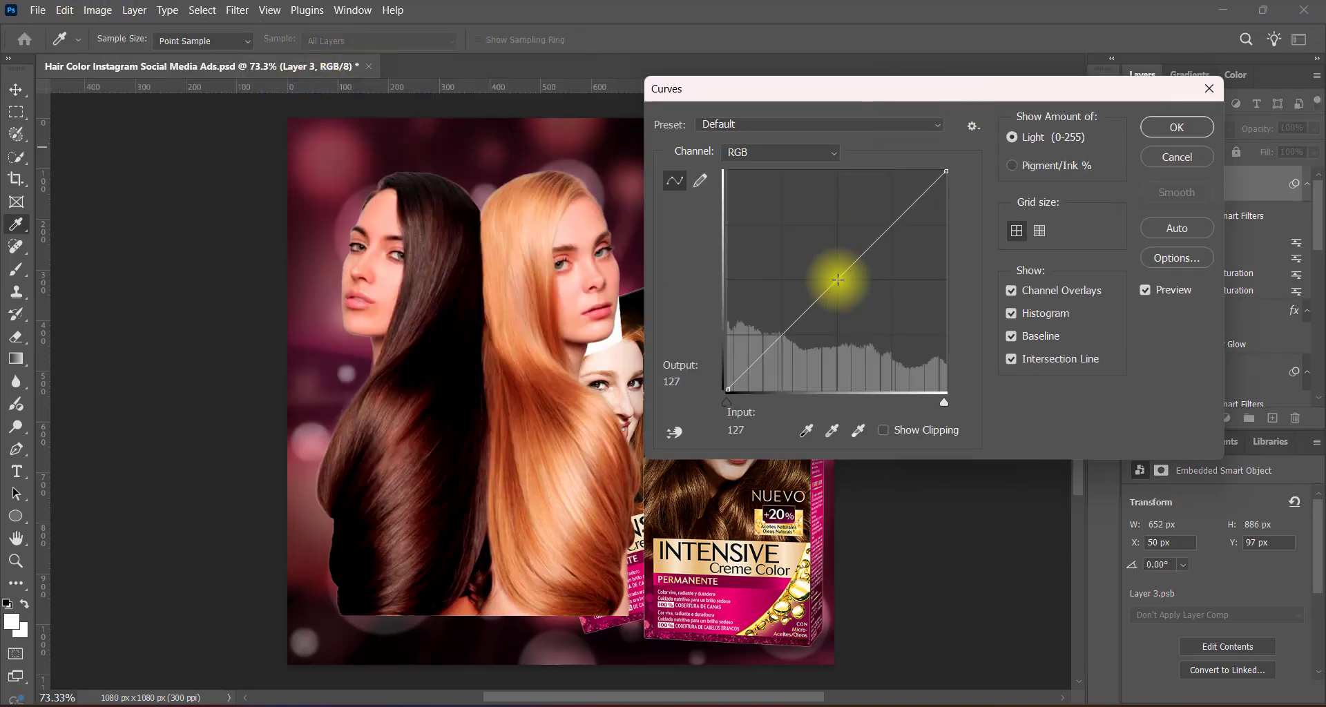
{"action": "left_click_drag", "start_coordinate": [838, 279], "coordinate": [837, 271]}
{"action": "left_click", "coordinate": [1178, 129]}
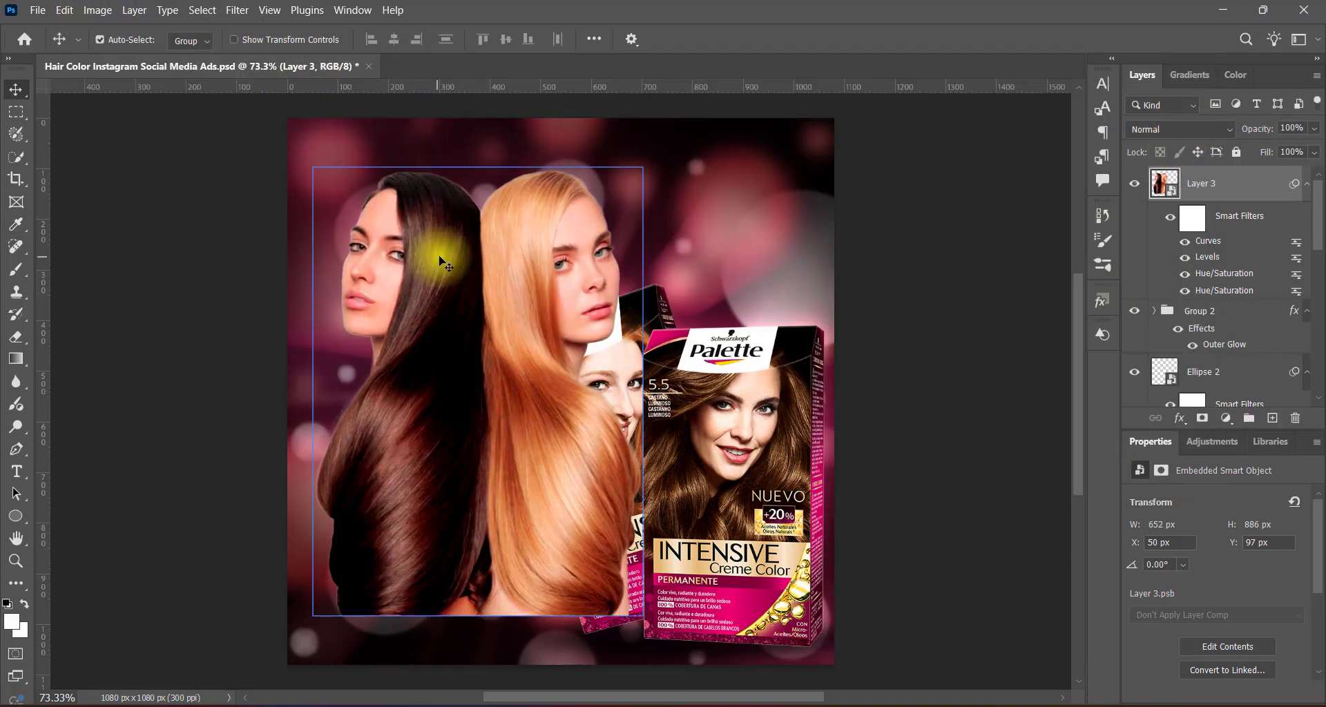
Enlarge Layer 3 to about 708 × 962 px, extending it toward the lower left of the canvas.
{"action": "key", "text": "ctrl+t"}
{"action": "left_click", "coordinate": [698, 297]}
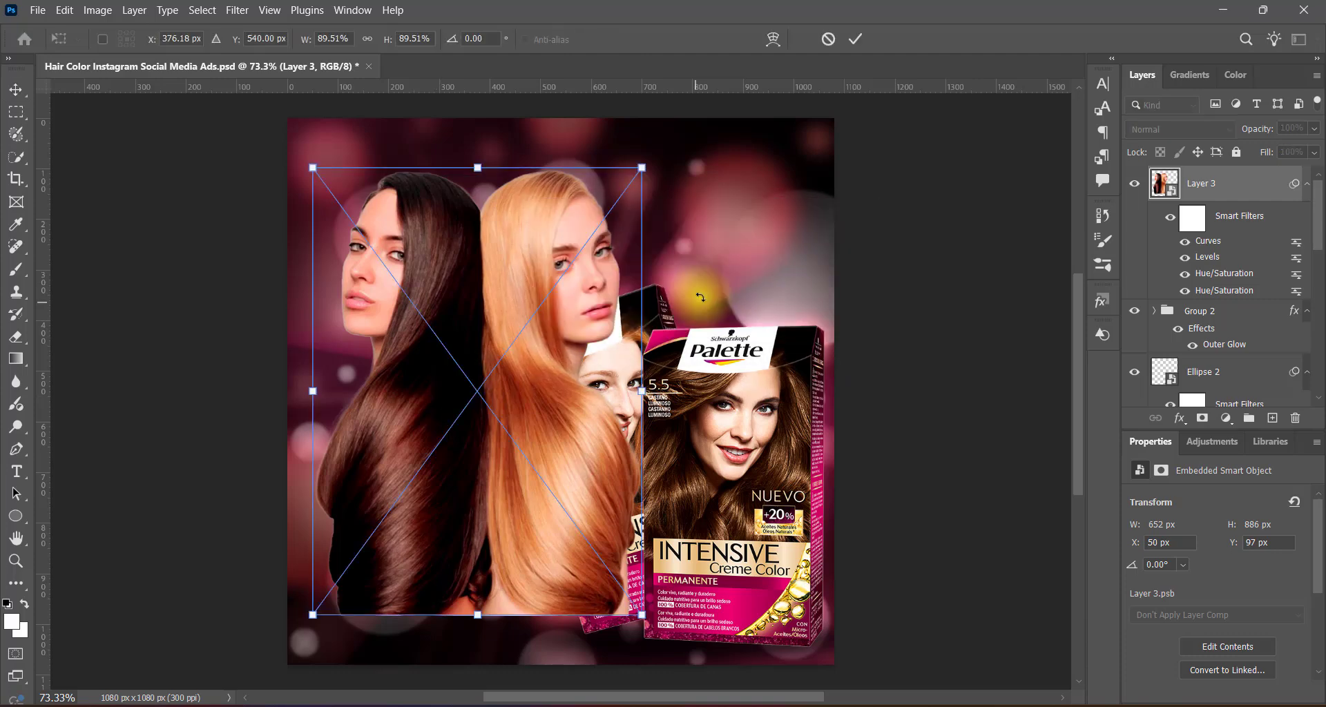
{"action": "left_click_drag", "start_coordinate": [313, 615], "coordinate": [284, 653]}
{"action": "key", "text": "Return"}
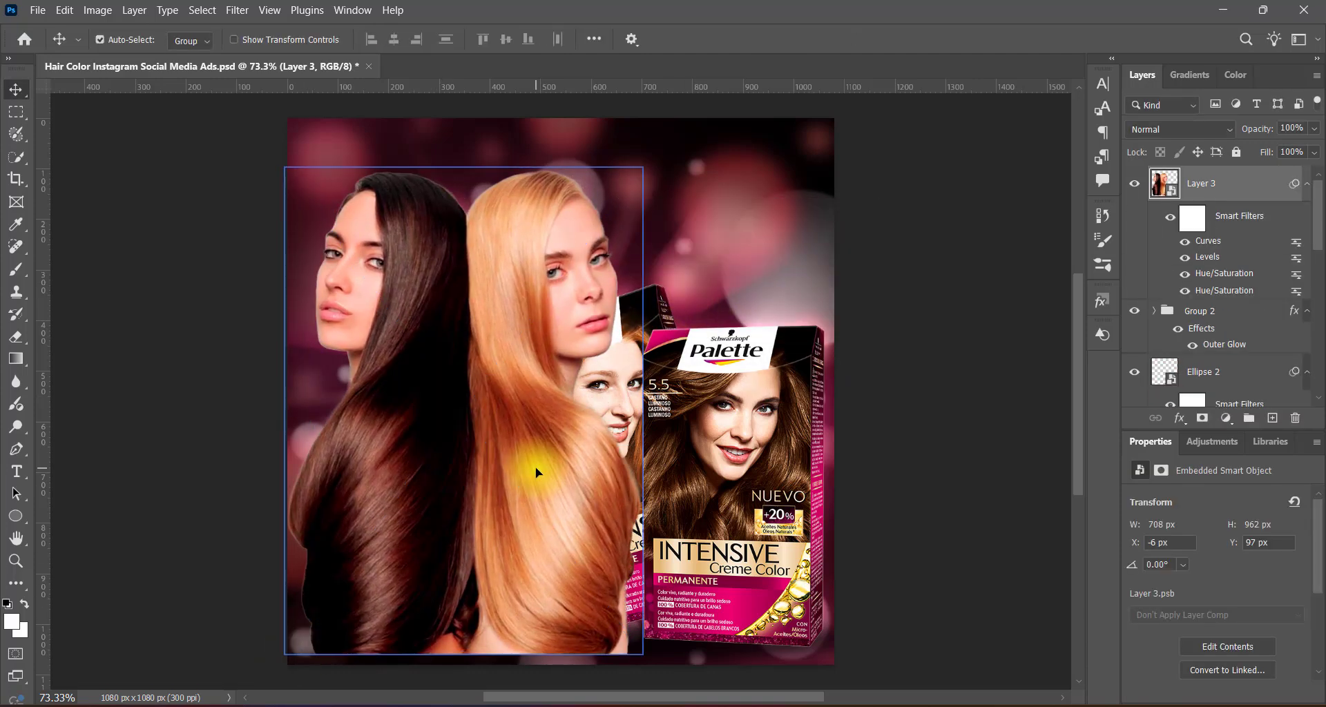
Move Group 2 above Layer 3 so the boxes overlap the women, and hide the group's Outer Glow.
{"action": "left_click", "coordinate": [610, 407]}
{"action": "left_click_drag", "start_coordinate": [1214, 309], "coordinate": [1233, 153]}
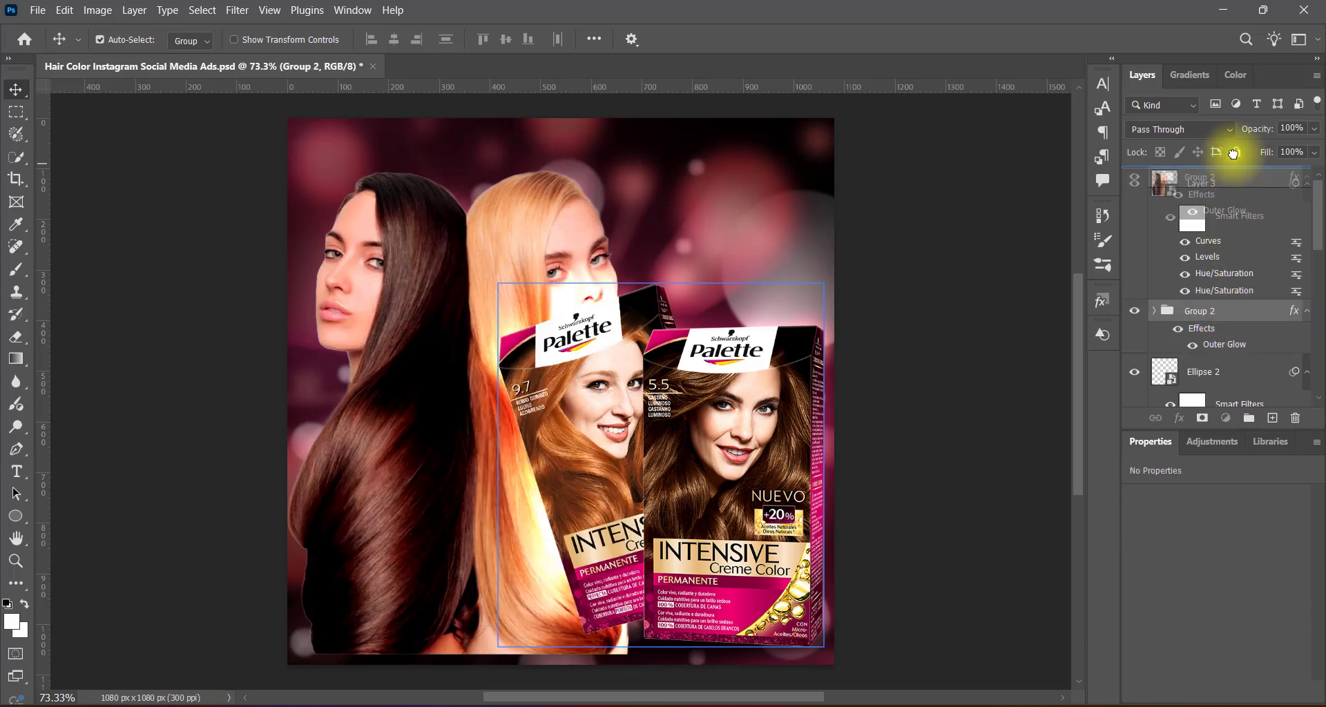
{"action": "left_click", "coordinate": [1280, 302]}
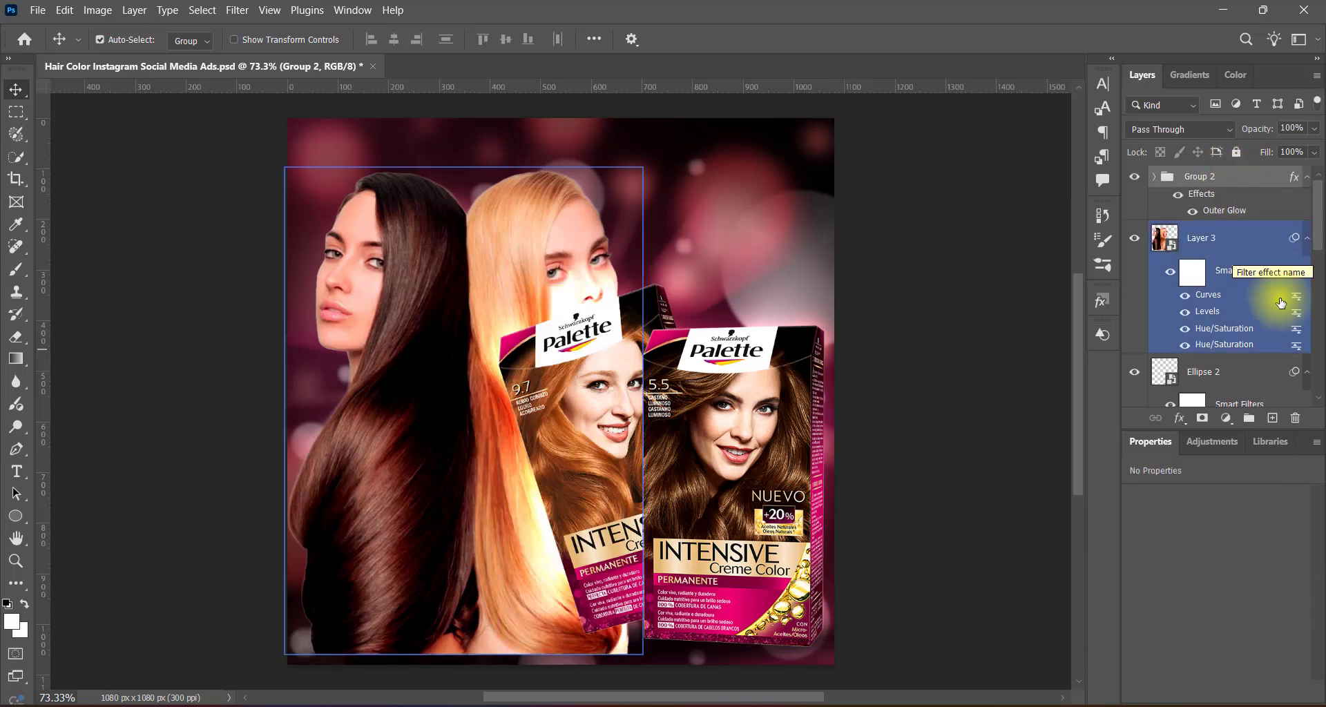
{"action": "left_click", "coordinate": [1192, 210]}
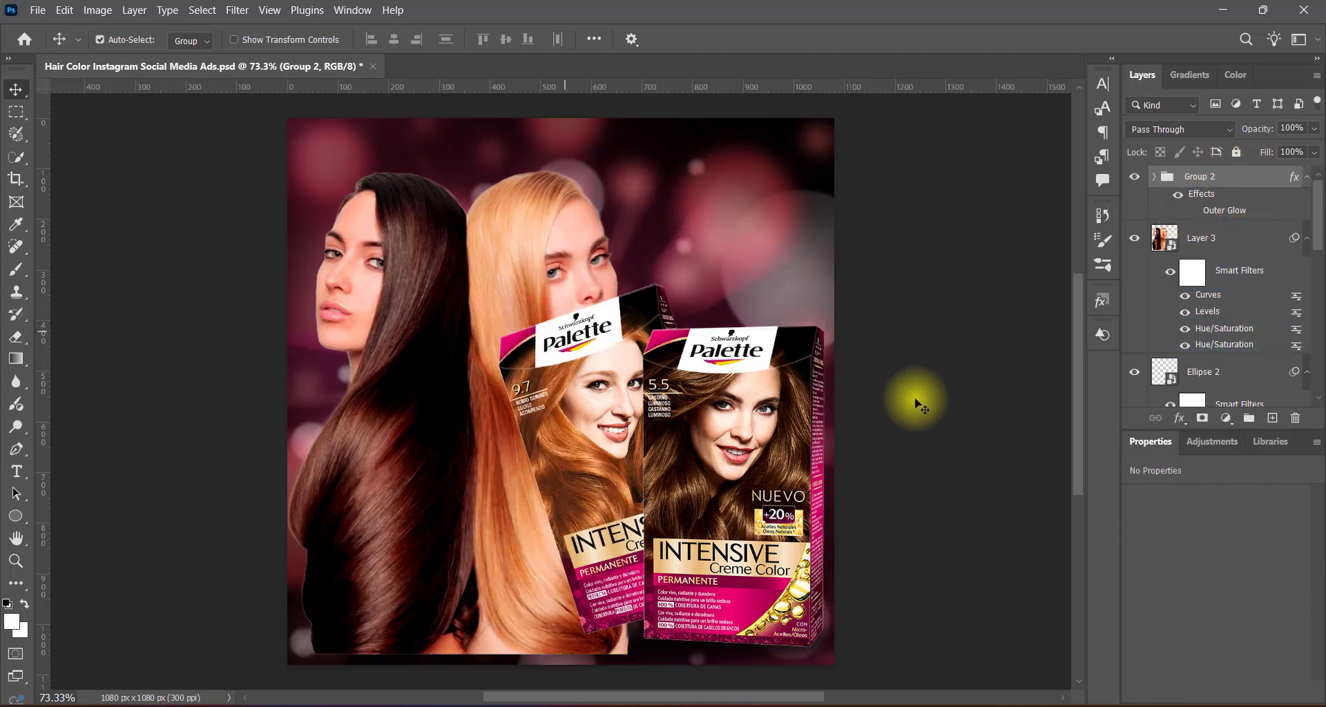
Scale Layer 3 down to about 81% and move it up toward the canvas's upper-left corner.
{"action": "left_click", "coordinate": [1146, 249]}
{"action": "key", "text": "ctrl+t"}
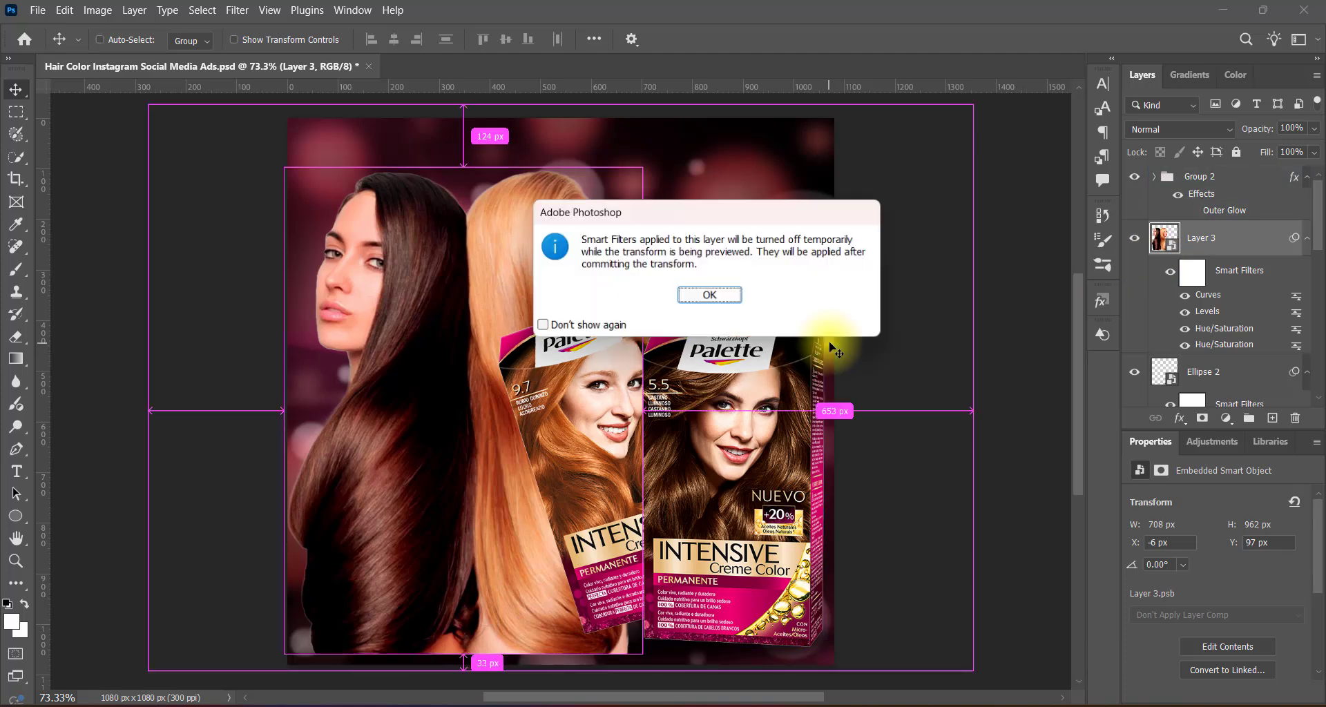
{"action": "left_click", "coordinate": [707, 295]}
{"action": "left_click_drag", "start_coordinate": [643, 655], "coordinate": [588, 577]}
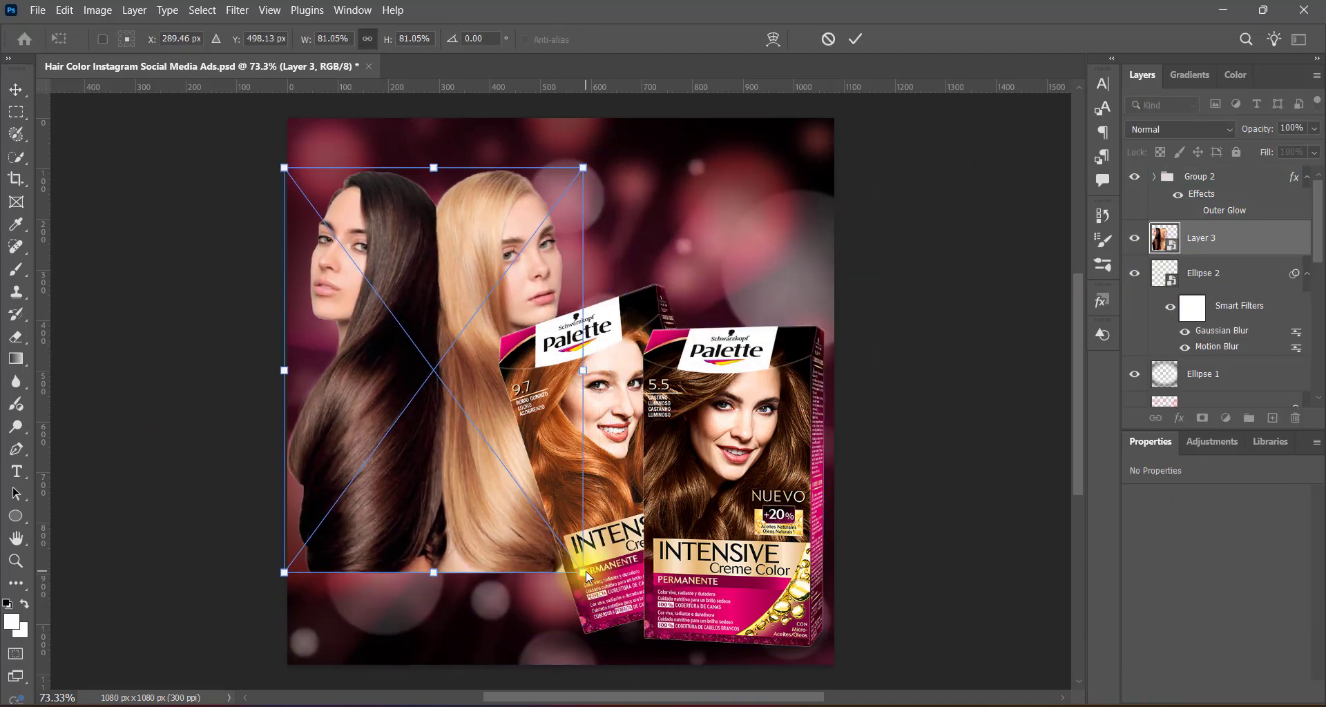
{"action": "left_click_drag", "start_coordinate": [455, 299], "coordinate": [452, 254]}
{"action": "key", "text": "Return"}
Move the Ellipse 2 shadow layer above Layer 3, directly beneath Group 2.
{"action": "left_click", "coordinate": [753, 528]}
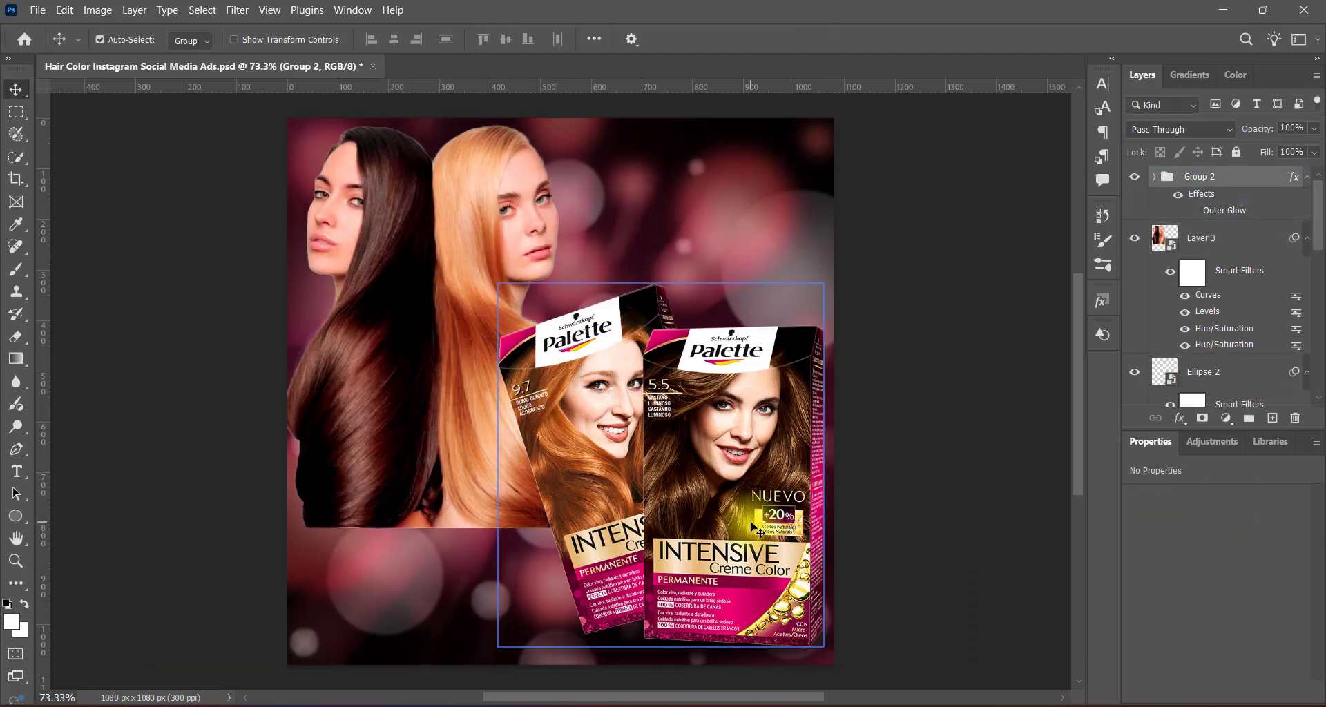
{"action": "left_click", "coordinate": [1228, 375]}
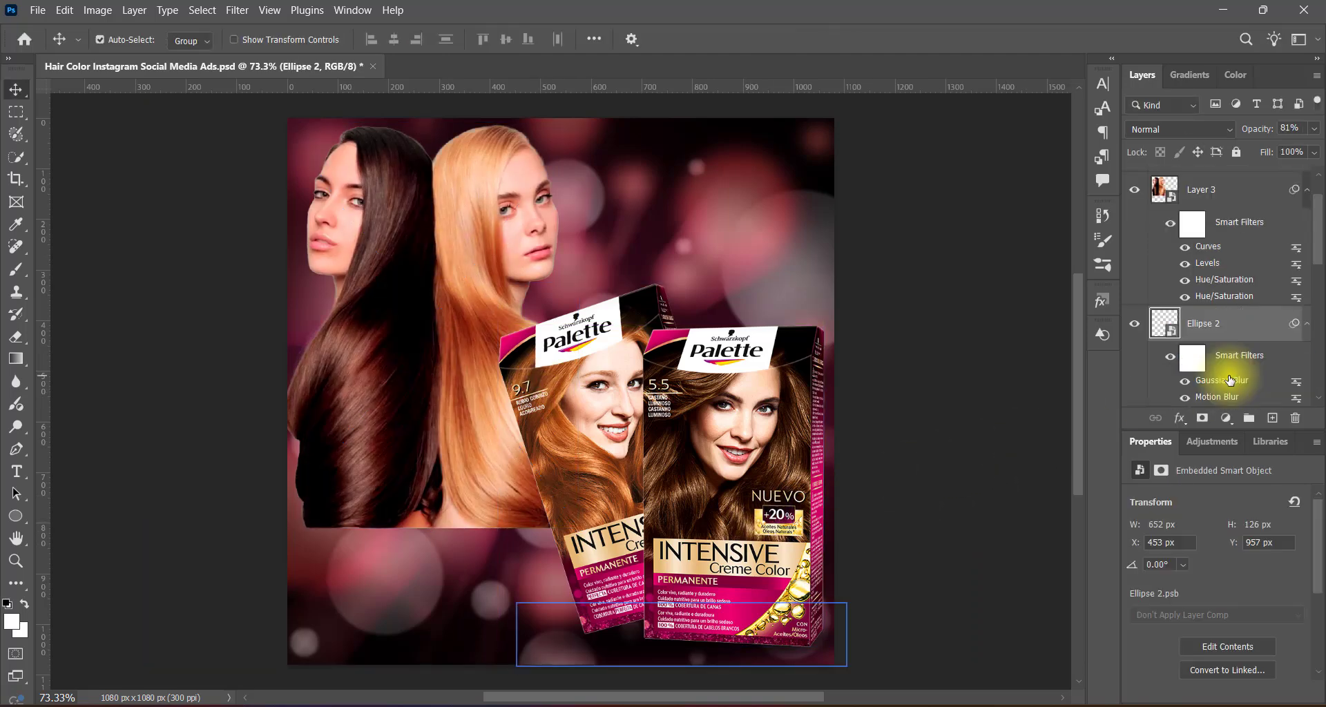
{"action": "left_click_drag", "start_coordinate": [1318, 249], "coordinate": [1318, 239]}
{"action": "left_click_drag", "start_coordinate": [1217, 366], "coordinate": [1214, 222]}
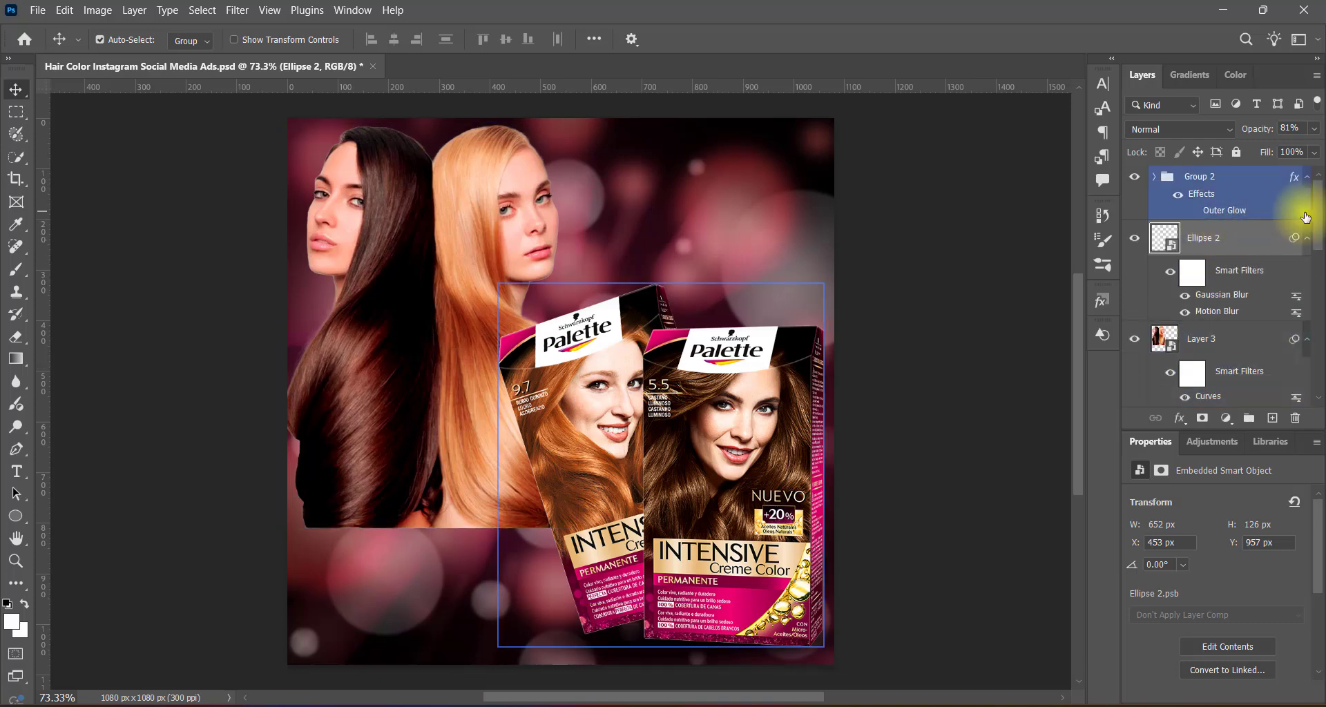
Scale Group 2 and Ellipse 2 down together slightly, keeping the boxes near the canvas's lower-right corner.
{"action": "left_click", "coordinate": [989, 373]}
{"action": "left_click", "coordinate": [655, 381], "text": "ctrl"}
{"action": "key", "text": "ctrl+t"}
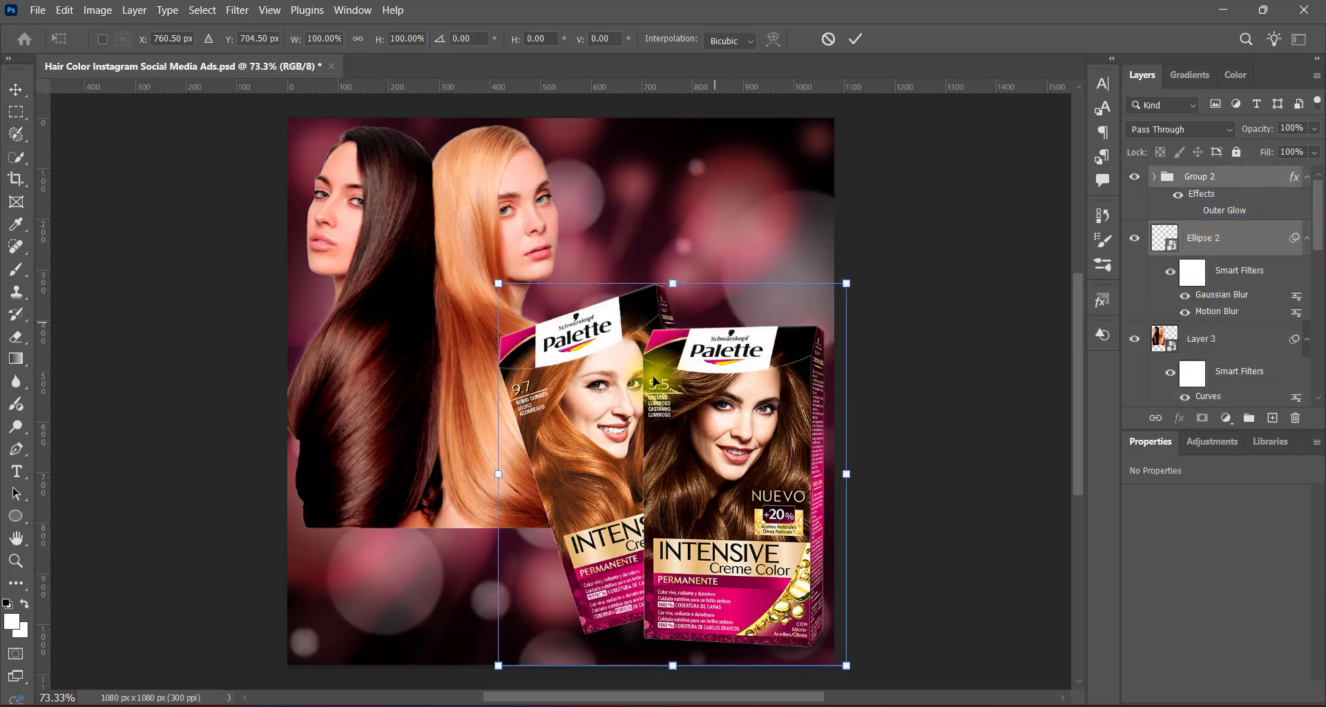
{"action": "left_click_drag", "start_coordinate": [511, 301], "coordinate": [524, 312]}
{"action": "key", "text": "Return"}
Nudge the boxes and their Ellipse 2 shadow down and slightly left within the canvas.
{"action": "key", "text": "Down"}
{"action": "key", "text": "Down"}
{"action": "key", "text": "Down"}
{"action": "key", "text": "Down"}
{"action": "key", "text": "Down"}
{"action": "key", "text": "Down"}
{"action": "key", "text": "Down"}
{"action": "key", "text": "Down"}
{"action": "key", "text": "Down"}
{"action": "key", "text": "Down"}
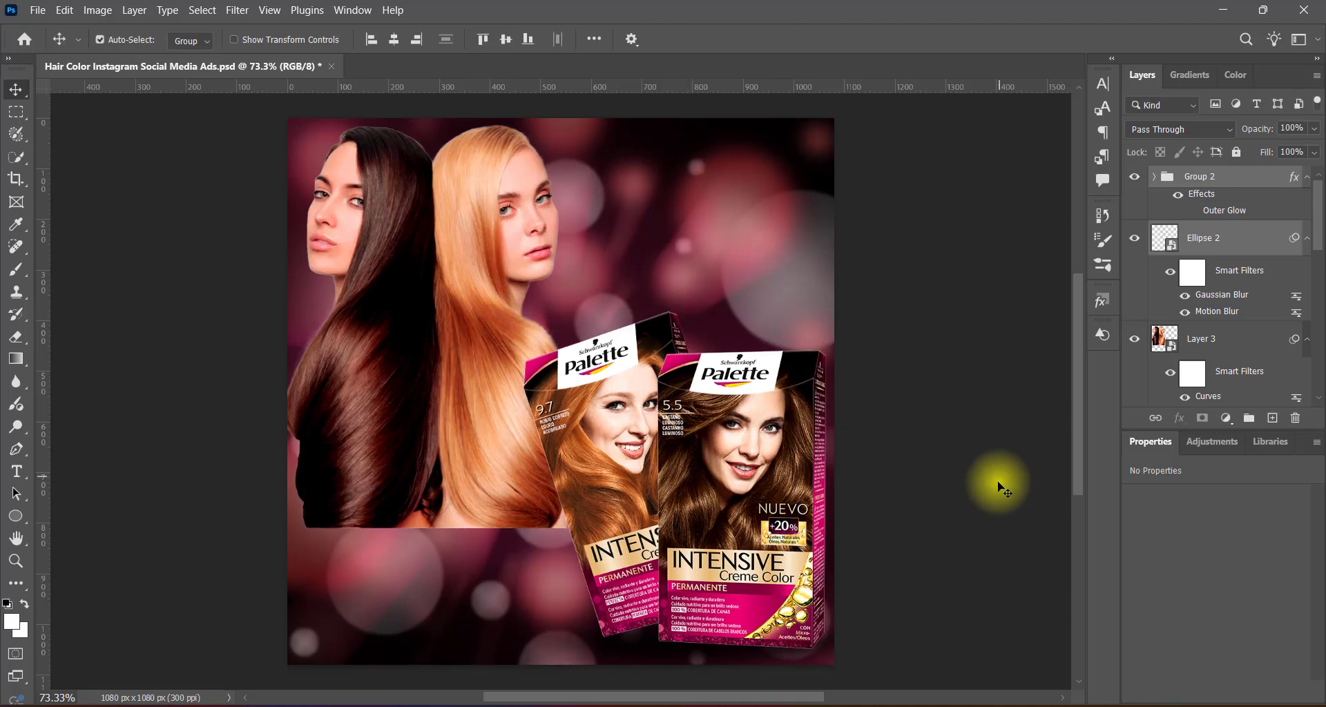
{"action": "key", "text": "Down"}
{"action": "key", "text": "Down"}
{"action": "key", "text": "Down"}
{"action": "key", "text": "Down"}
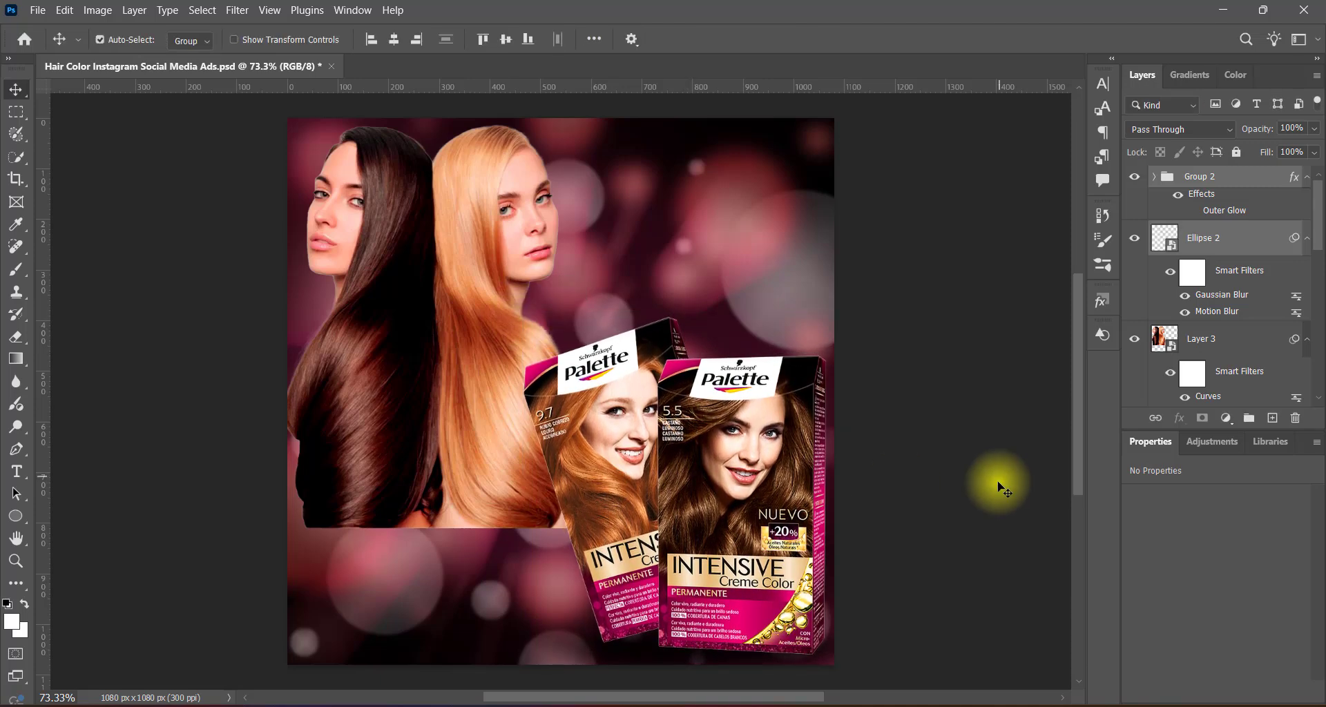
{"action": "key", "text": "Left"}
{"action": "key", "text": "Left"}
{"action": "key", "text": "Left"}
{"action": "key", "text": "Left"}
{"action": "key", "text": "Left"}
{"action": "key", "text": "Left"}
{"action": "key", "text": "Left"}
{"action": "key", "text": "Left"}
{"action": "key", "text": "Left"}
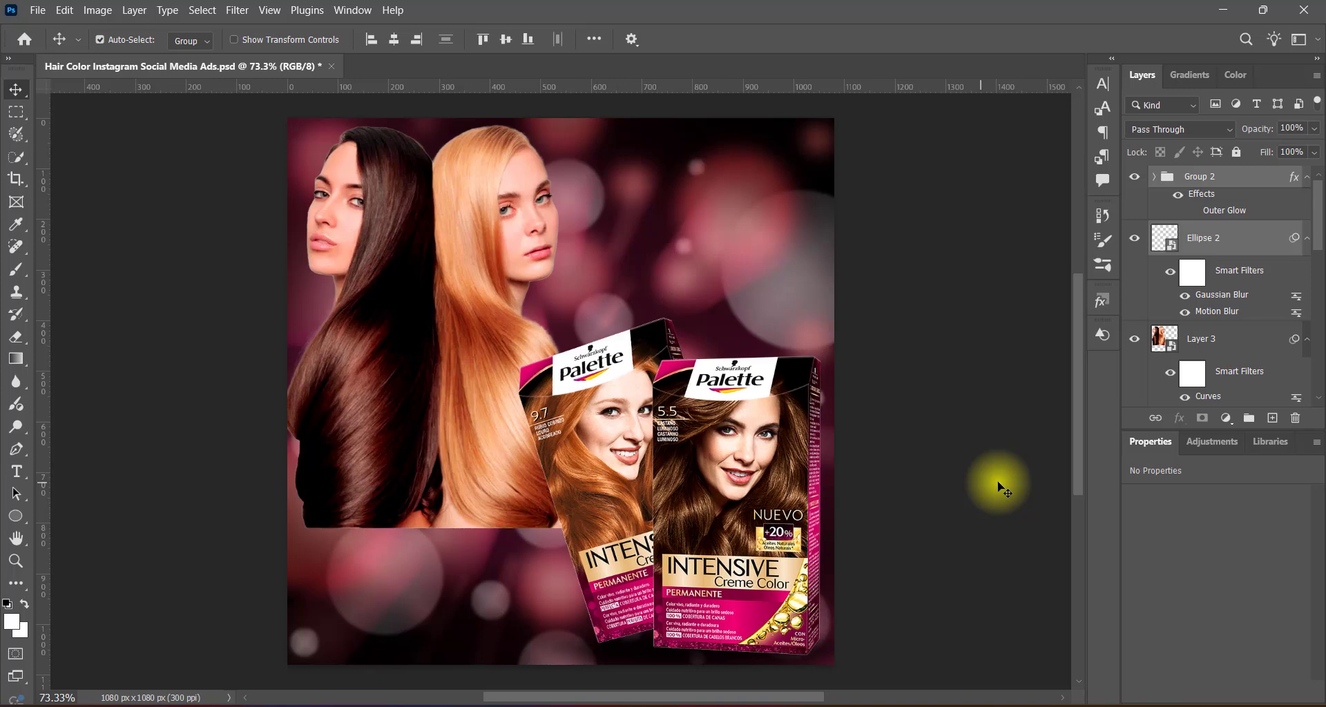
{"action": "key", "text": "Right"}
Enlarge Layer 3 to about 92% (672 × 913 px) and shift it left and down, to about X -46 px, Y 39 px.
{"action": "left_click", "coordinate": [387, 455]}
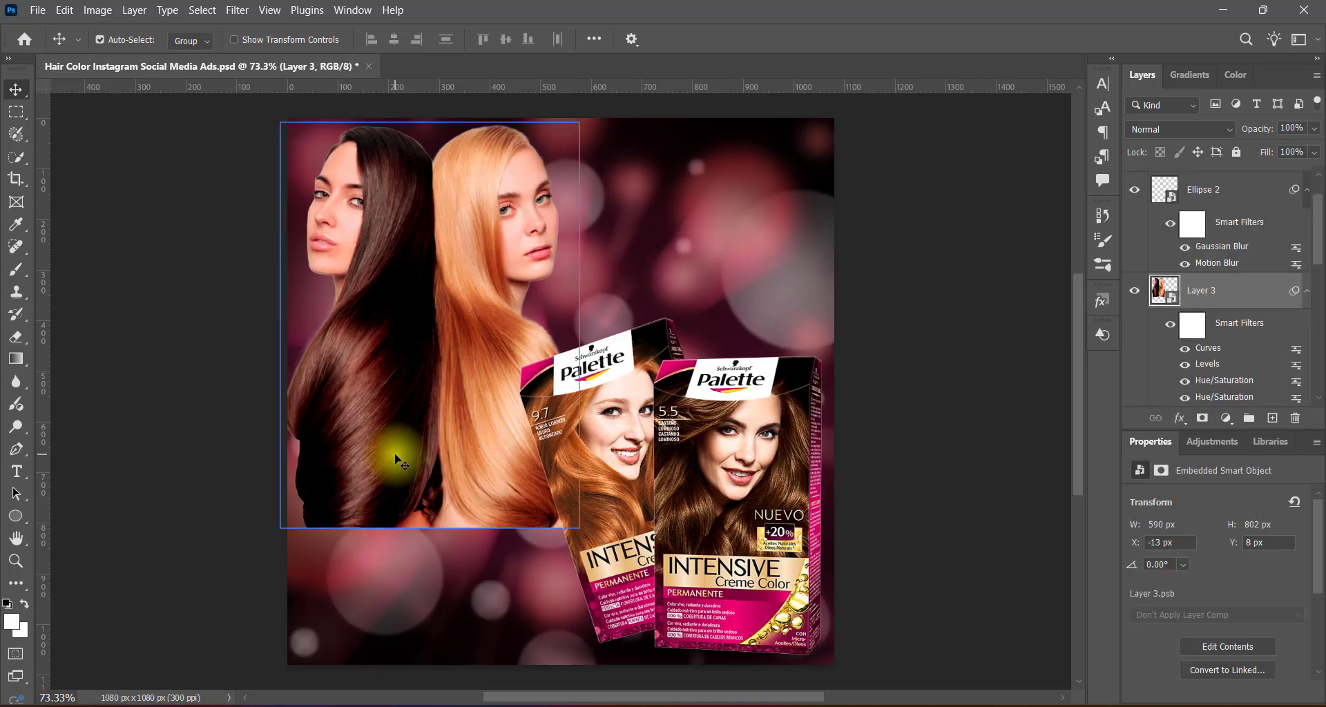
{"action": "key", "text": "ctrl+t"}
{"action": "left_click_drag", "start_coordinate": [579, 527], "coordinate": [612, 568]}
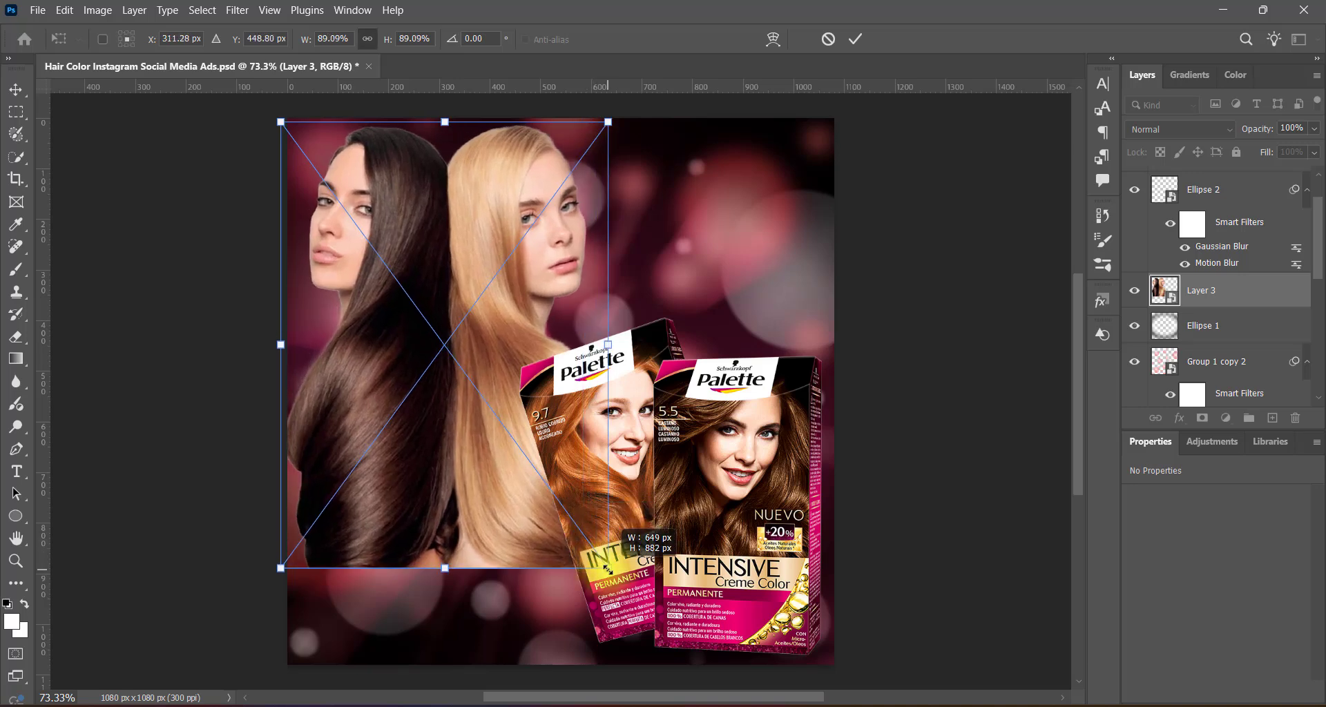
{"action": "left_click_drag", "start_coordinate": [497, 509], "coordinate": [497, 512]}
{"action": "key", "text": "Left"}
{"action": "key", "text": "Left"}
{"action": "key", "text": "Left"}
{"action": "key", "text": "Left"}
{"action": "key", "text": "Left"}
{"action": "key", "text": "Left"}
{"action": "key", "text": "Left"}
{"action": "key", "text": "Left"}
{"action": "key", "text": "Left"}
{"action": "key", "text": "Left"}
{"action": "key", "text": "Left"}
{"action": "key", "text": "Left"}
{"action": "key", "text": "Left"}
{"action": "key", "text": "Left"}
{"action": "key", "text": "Left"}
{"action": "key", "text": "Left"}
{"action": "key", "text": "Left"}
{"action": "key", "text": "Left"}
{"action": "key", "text": "Left"}
{"action": "key", "text": "Left"}
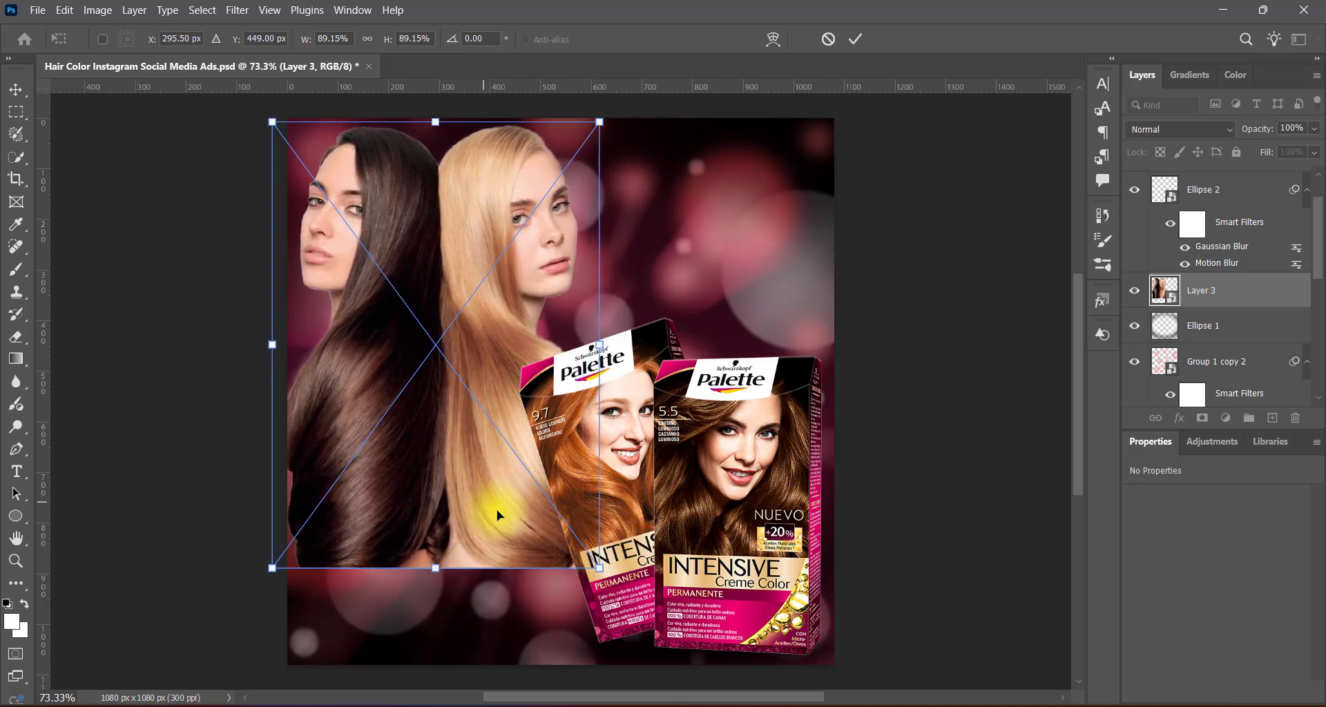
{"action": "key", "text": "Down"}
{"action": "key", "text": "Down"}
{"action": "key", "text": "Down"}
{"action": "key", "text": "Down"}
{"action": "key", "text": "Down"}
{"action": "key", "text": "Down"}
{"action": "key", "text": "Down"}
{"action": "key", "text": "Down"}
{"action": "key", "text": "Down"}
{"action": "key", "text": "Down"}
{"action": "key", "text": "Down"}
{"action": "key", "text": "Down"}
{"action": "key", "text": "Down"}
{"action": "key", "text": "Down"}
{"action": "key", "text": "Down"}
{"action": "key", "text": "Down"}
{"action": "key", "text": "Down"}
{"action": "key", "text": "Down"}
{"action": "key", "text": "Down"}
{"action": "key", "text": "Down"}
{"action": "key", "text": "Down"}
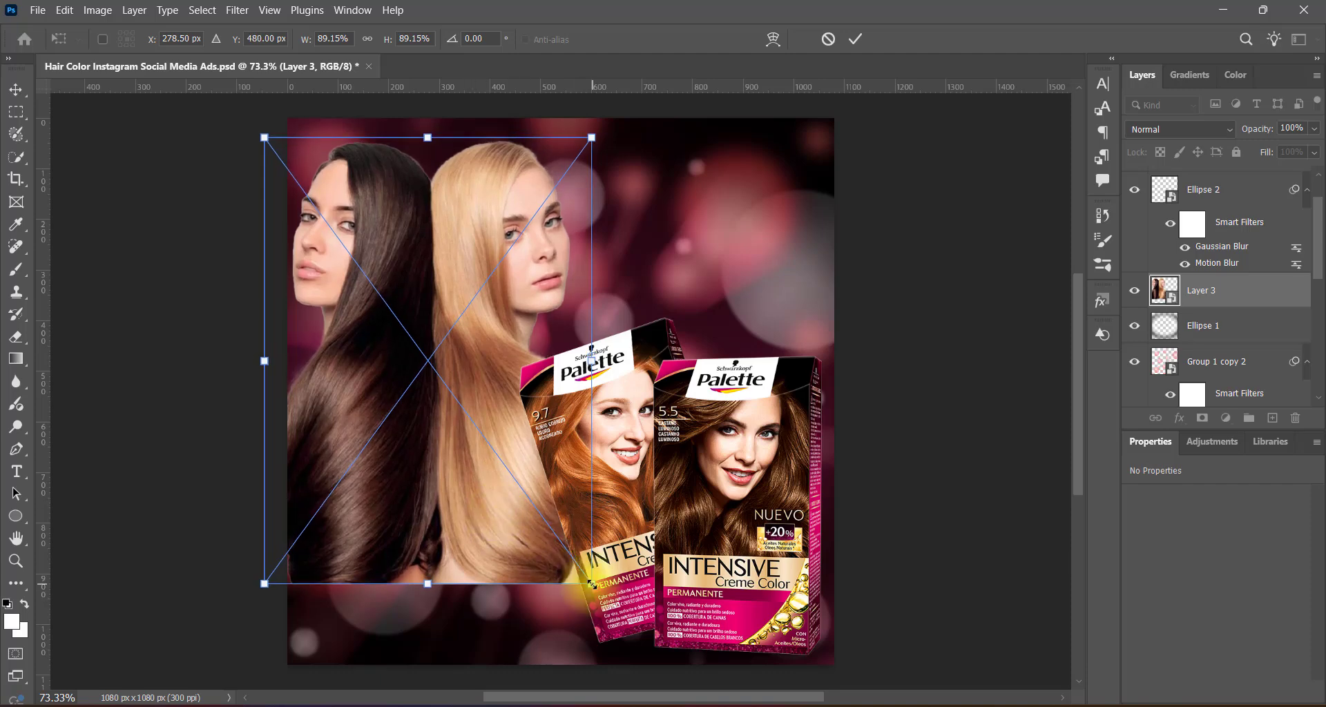
{"action": "left_click_drag", "start_coordinate": [591, 584], "coordinate": [599, 602]}
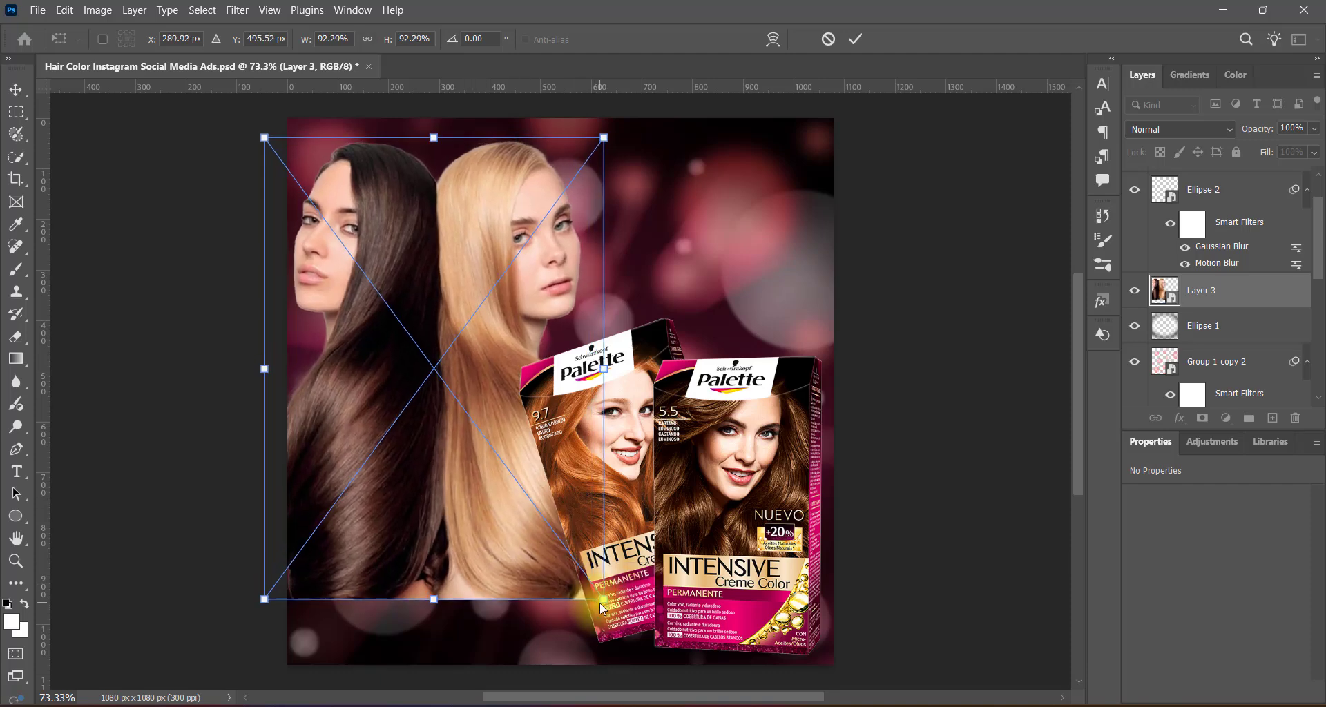
{"action": "double_click", "coordinate": [474, 498]}
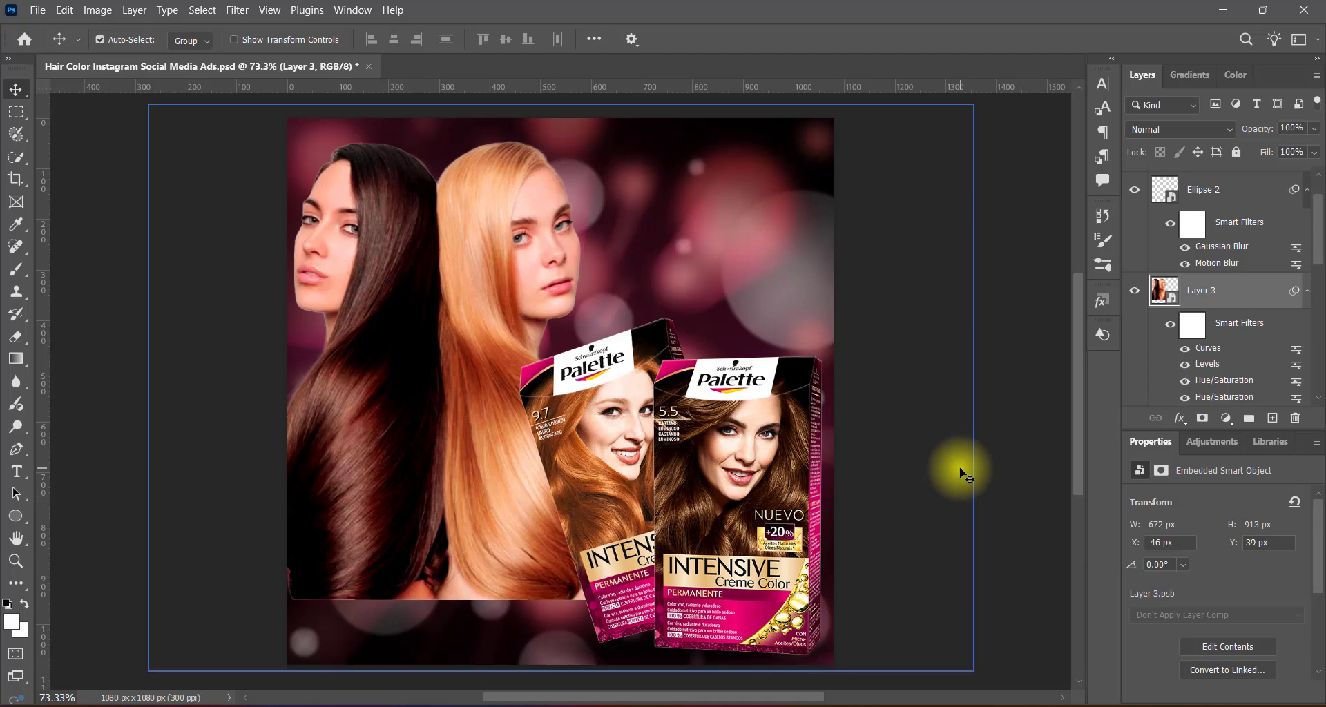
Add a 60 px Drop Shadow to Group 2, keeping its Outer Glow disabled.
{"action": "left_click", "coordinate": [776, 421]}
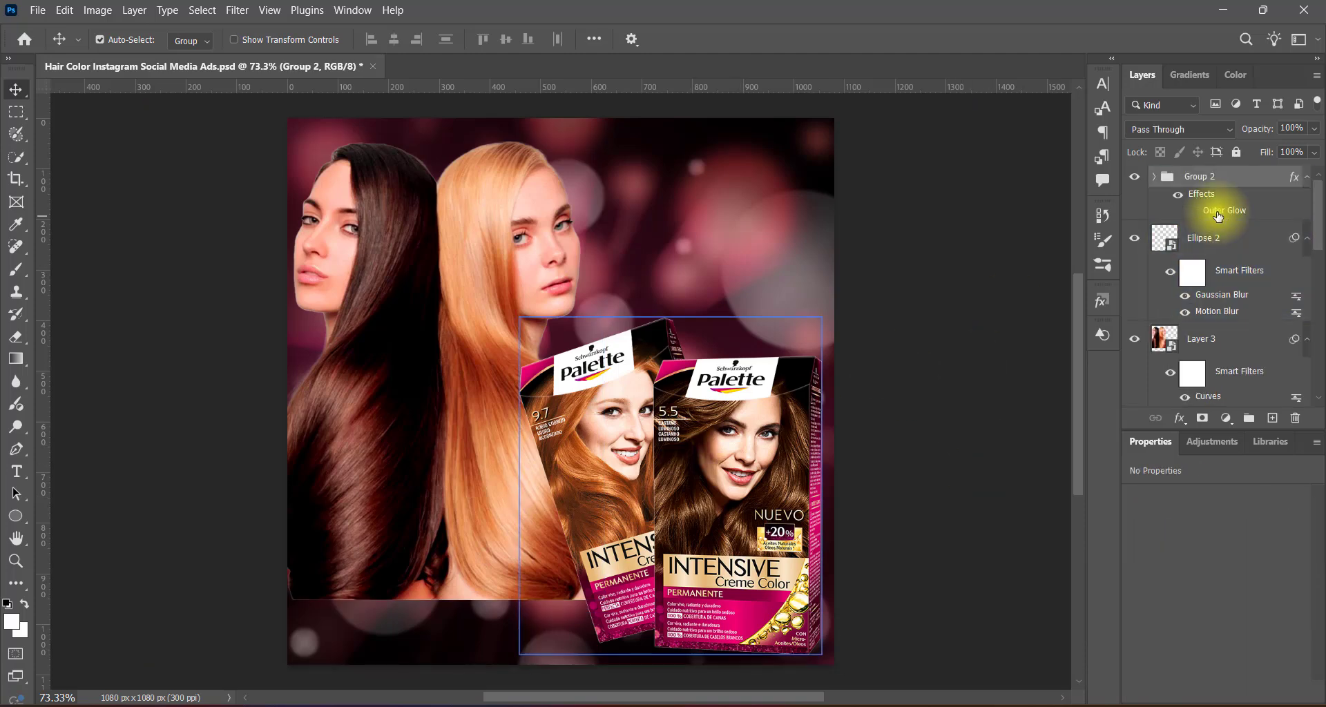
{"action": "double_click", "coordinate": [1219, 216]}
{"action": "left_click", "coordinate": [668, 357]}
{"action": "left_click", "coordinate": [691, 403]}
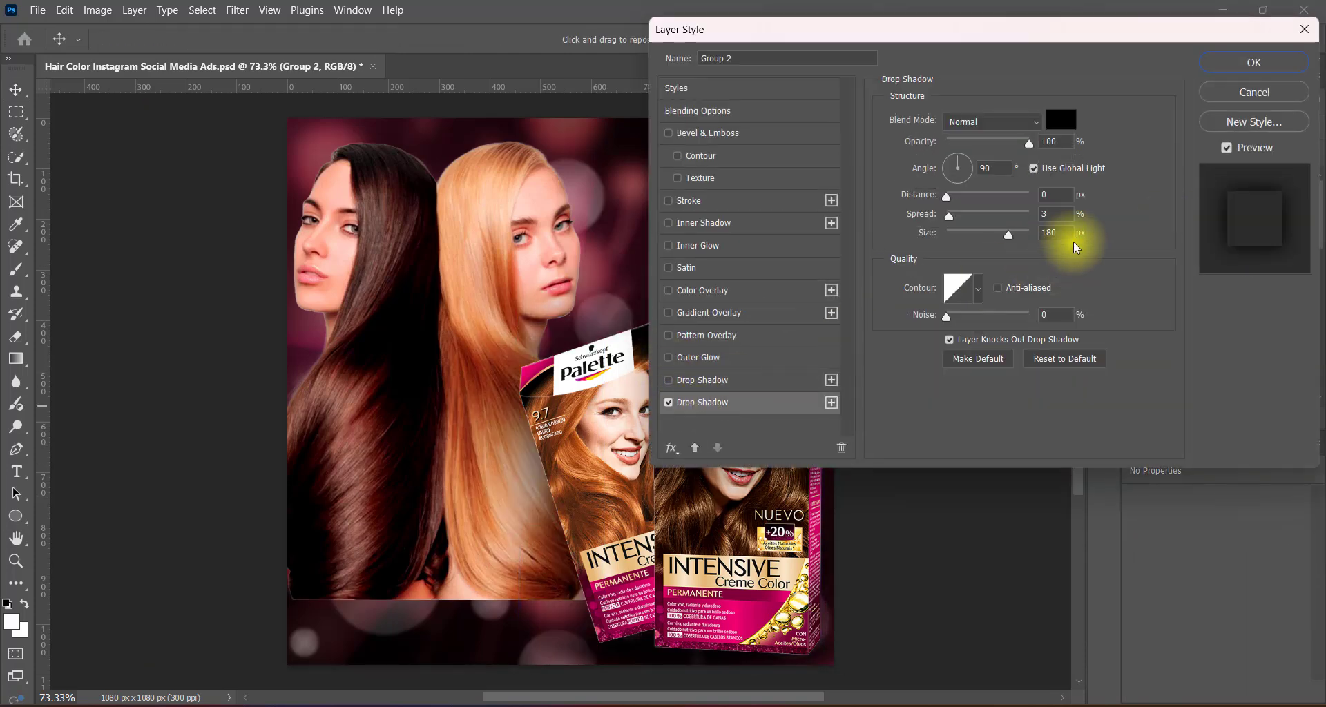
{"action": "left_click_drag", "start_coordinate": [1009, 235], "coordinate": [969, 236]}
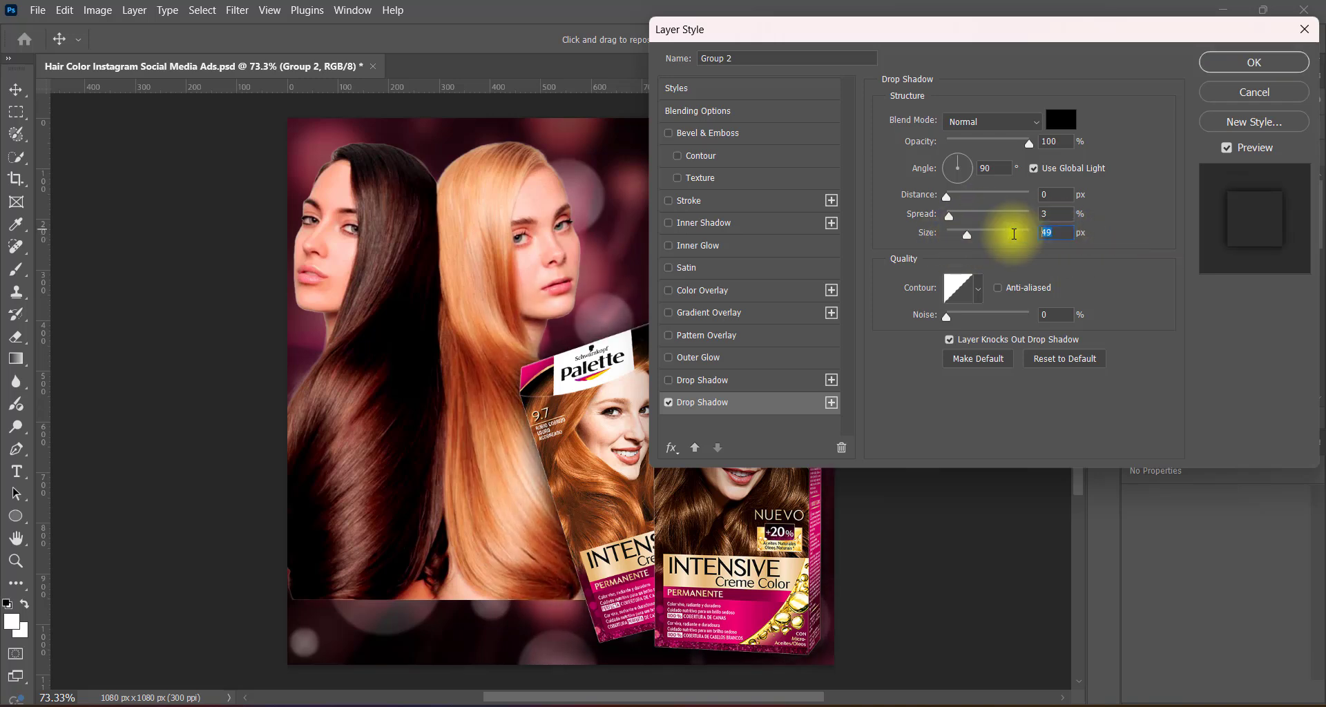
{"action": "type", "text": "60"}
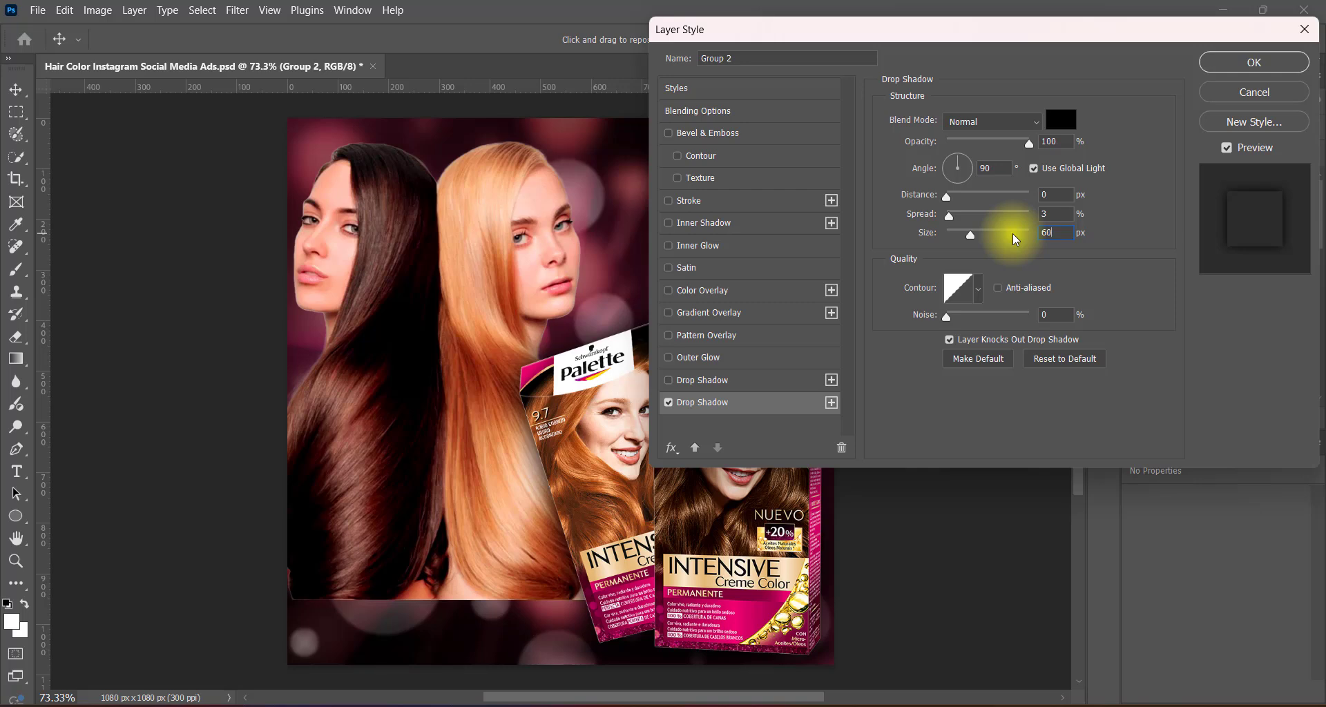
{"action": "left_click", "coordinate": [1254, 62]}
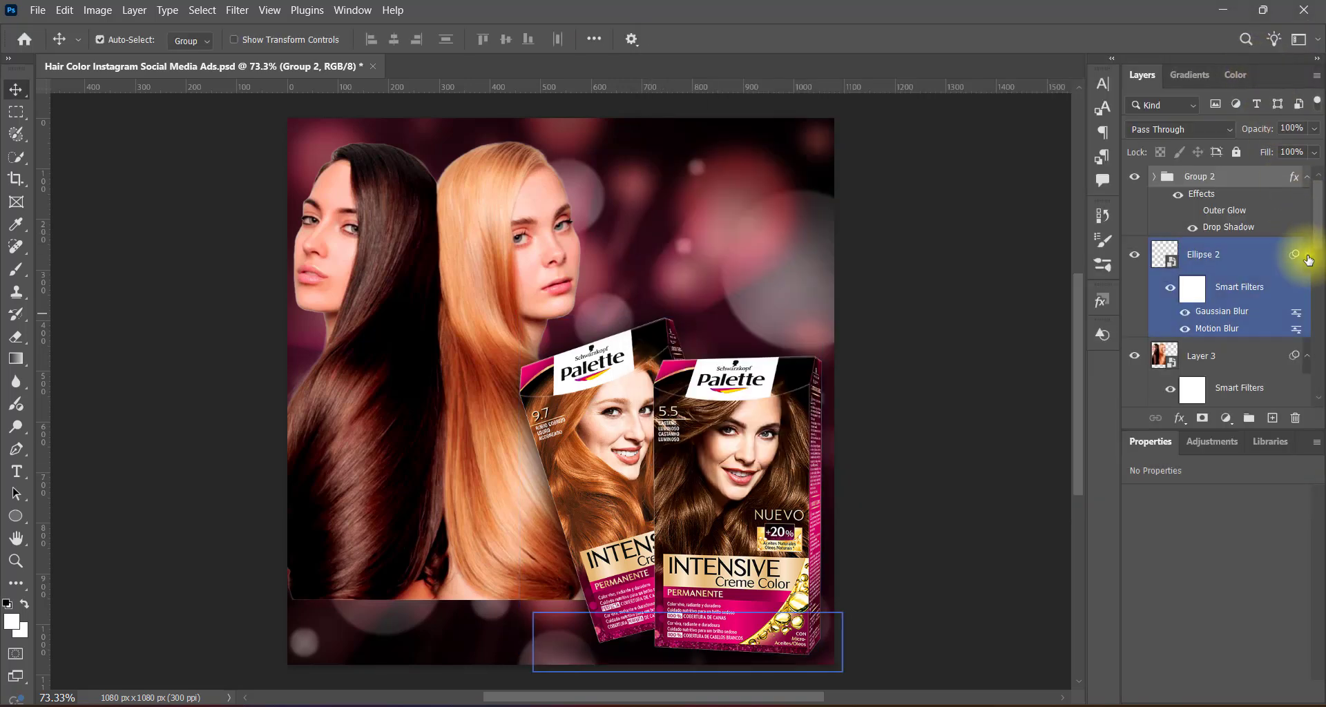
Rasterize Layer 3 and fade the women's lower-left edge with a soft 600 px Eraser.
{"action": "right_click", "coordinate": [1216, 353]}
{"action": "left_click", "coordinate": [1071, 630]}
{"action": "left_click_drag", "start_coordinate": [16, 337], "coordinate": [64, 337]}
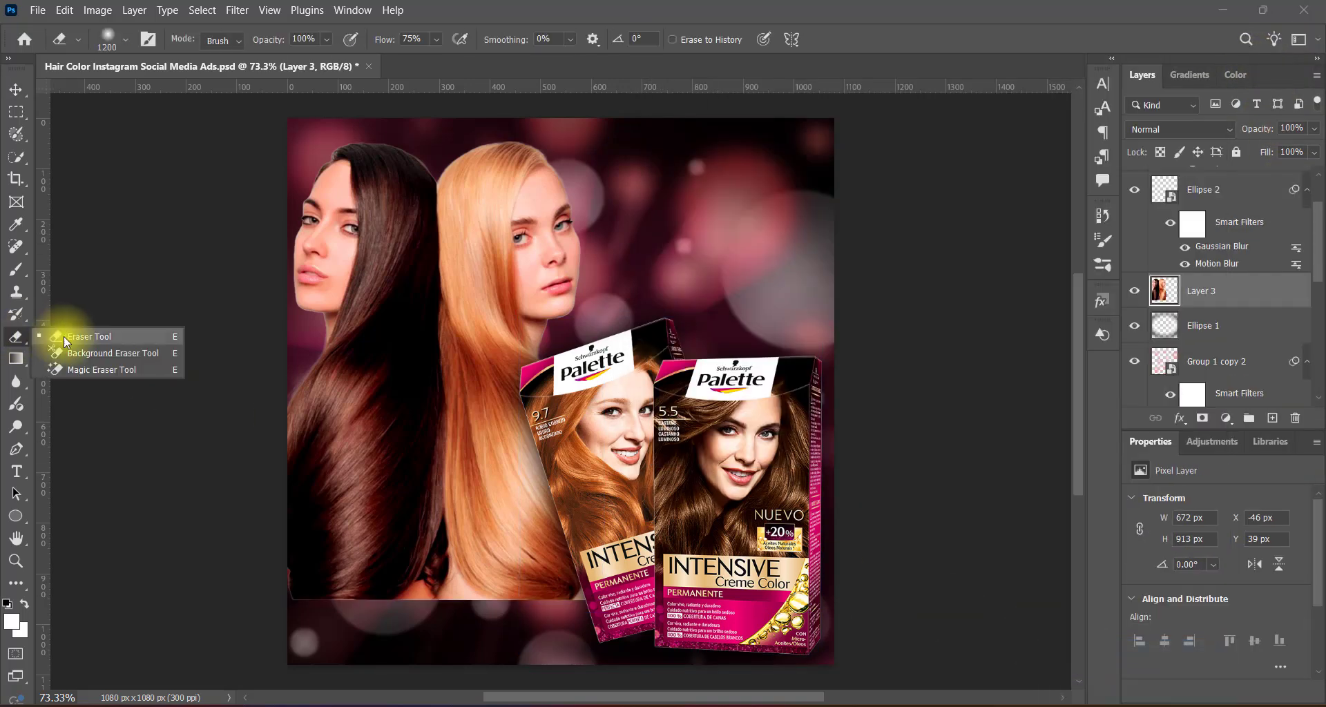
{"action": "scroll", "coordinate": [363, 473], "scroll_direction": "down", "scroll_amount": 4}
{"action": "key", "text": "bracketleft"}
{"action": "key", "text": "bracketleft"}
{"action": "key", "text": "bracketleft"}
{"action": "key", "text": "bracketleft"}
{"action": "key", "text": "bracketleft"}
{"action": "key", "text": "bracketleft"}
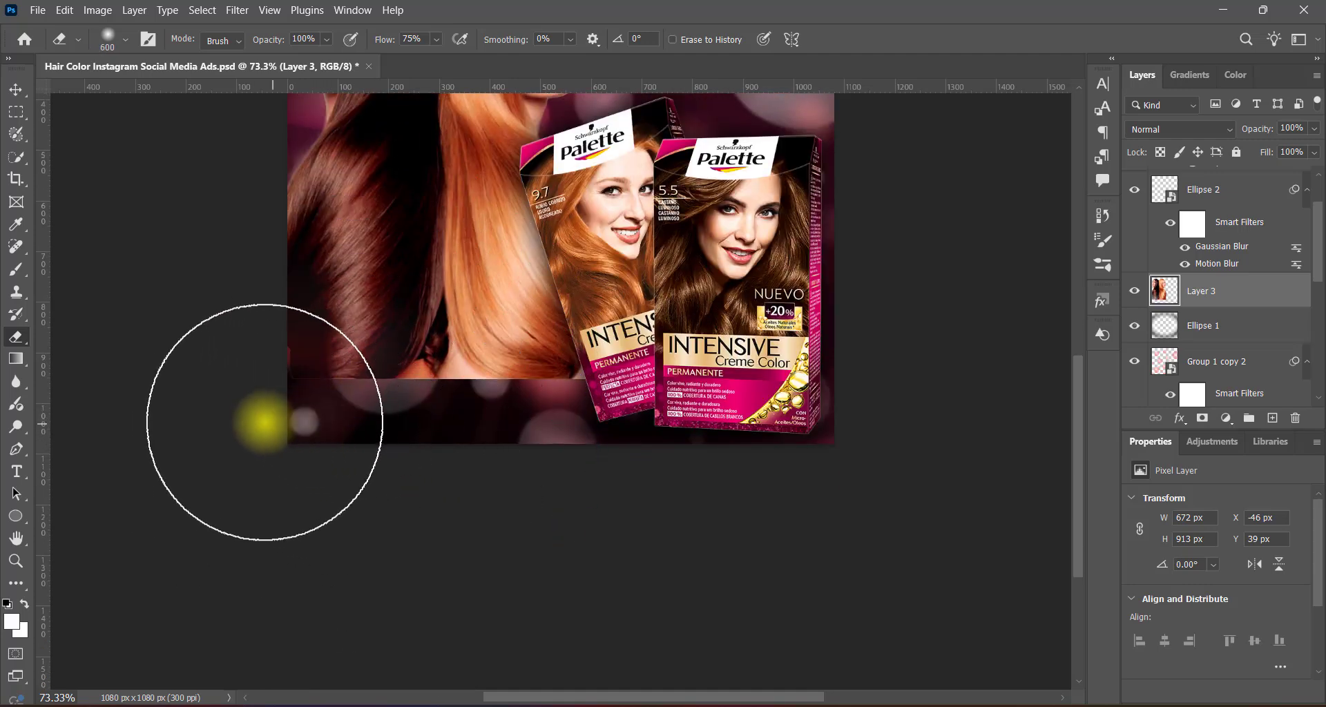
{"action": "mouse_move", "coordinate": [267, 458]}
{"action": "left_mouse_down"}
{"action": "mouse_move", "coordinate": [377, 458]}
{"action": "mouse_move", "coordinate": [356, 452]}
{"action": "mouse_move", "coordinate": [629, 429]}
{"action": "mouse_move", "coordinate": [586, 406]}
{"action": "mouse_move", "coordinate": [283, 412]}
{"action": "mouse_move", "coordinate": [241, 392]}
{"action": "mouse_move", "coordinate": [498, 414]}
{"action": "mouse_move", "coordinate": [566, 403]}
{"action": "mouse_move", "coordinate": [383, 417]}
{"action": "left_mouse_up"}
Erase along the rest of Layer 3's lower edge up to the boxes, blending the women's hair into the bokeh background.
{"action": "key", "text": "bracketleft"}
{"action": "key", "text": "bracketleft"}
{"action": "key", "text": "bracketleft"}
{"action": "key", "text": "bracketleft"}
{"action": "scroll", "coordinate": [591, 467], "scroll_direction": "up", "scroll_amount": 2}
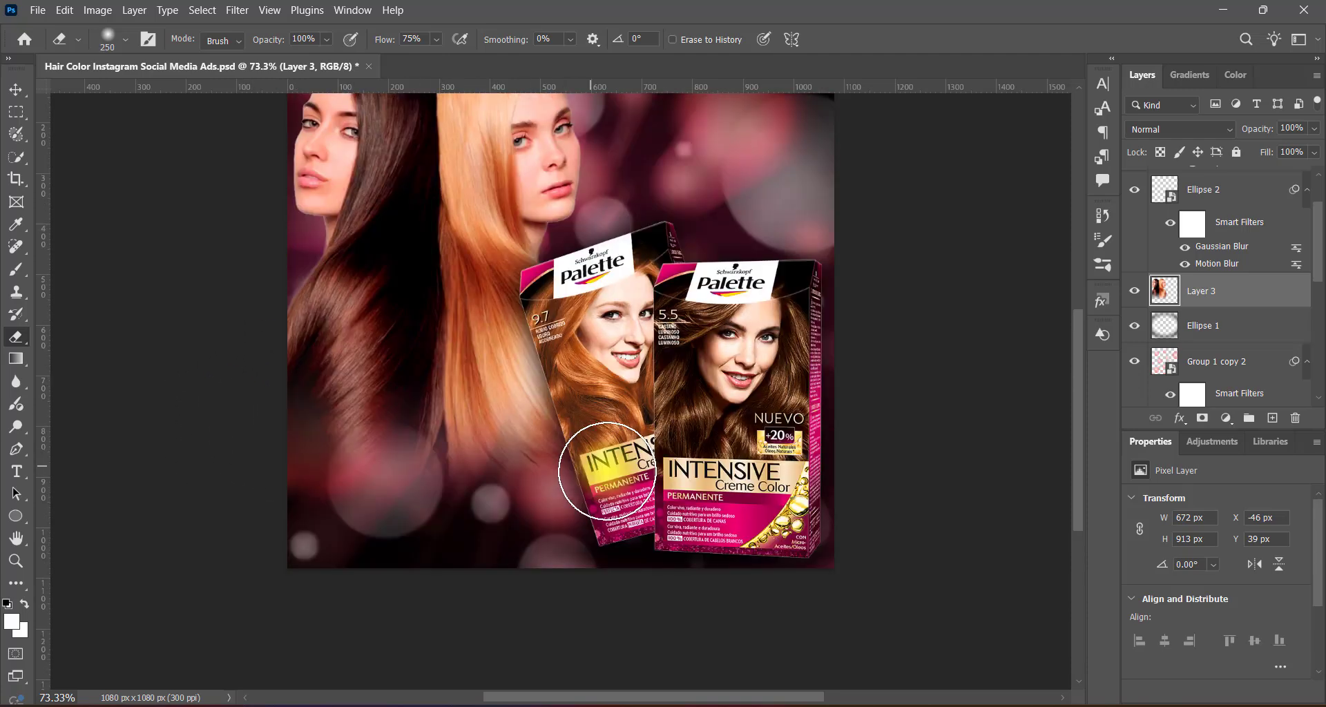
{"action": "scroll", "coordinate": [606, 470], "scroll_direction": "up", "scroll_amount": 1}
{"action": "scroll", "coordinate": [606, 470], "scroll_direction": "down", "scroll_amount": 1}
{"action": "mouse_move", "coordinate": [265, 552]}
{"action": "left_mouse_down"}
{"action": "mouse_move", "coordinate": [379, 576]}
{"action": "mouse_move", "coordinate": [601, 553]}
{"action": "mouse_move", "coordinate": [544, 547]}
{"action": "mouse_move", "coordinate": [335, 587]}
{"action": "mouse_move", "coordinate": [438, 589]}
{"action": "mouse_move", "coordinate": [655, 557]}
{"action": "left_mouse_up"}
{"action": "key", "text": "bracketright"}
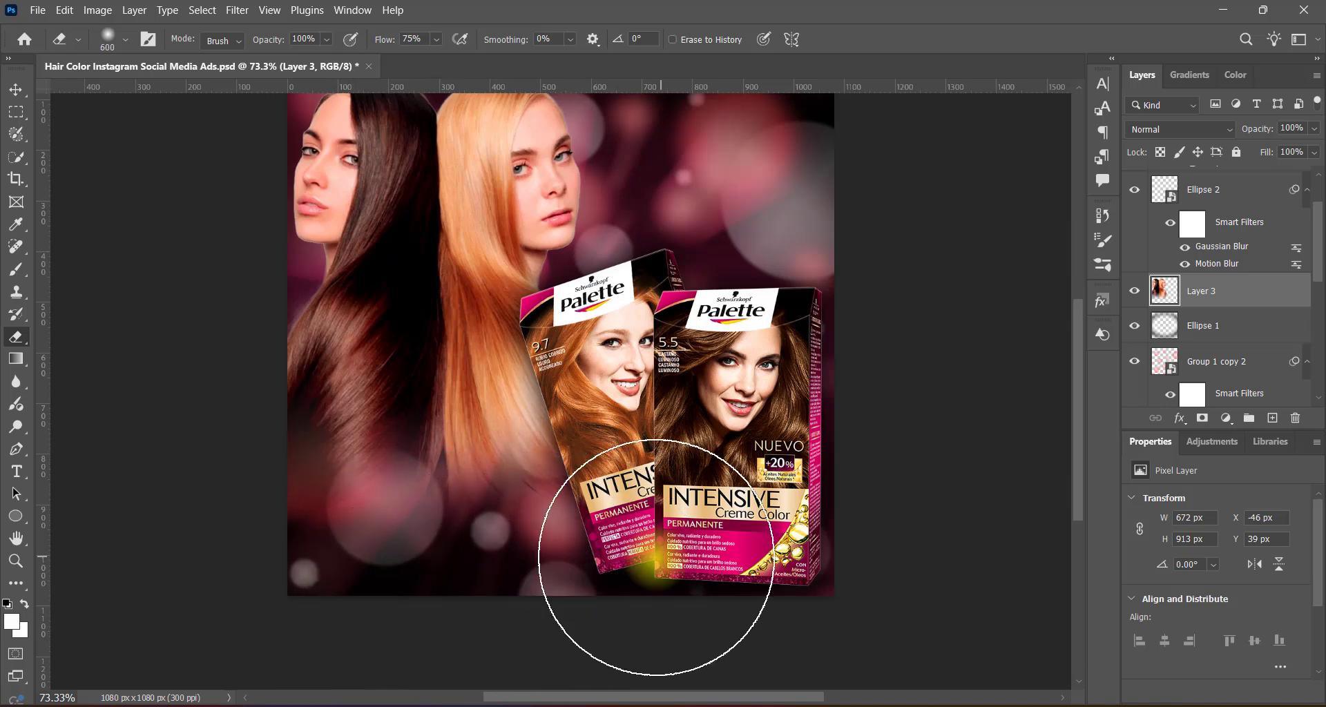
{"action": "left_click", "coordinate": [15, 89]}
{"action": "scroll", "coordinate": [711, 346], "scroll_direction": "up", "scroll_amount": 2}
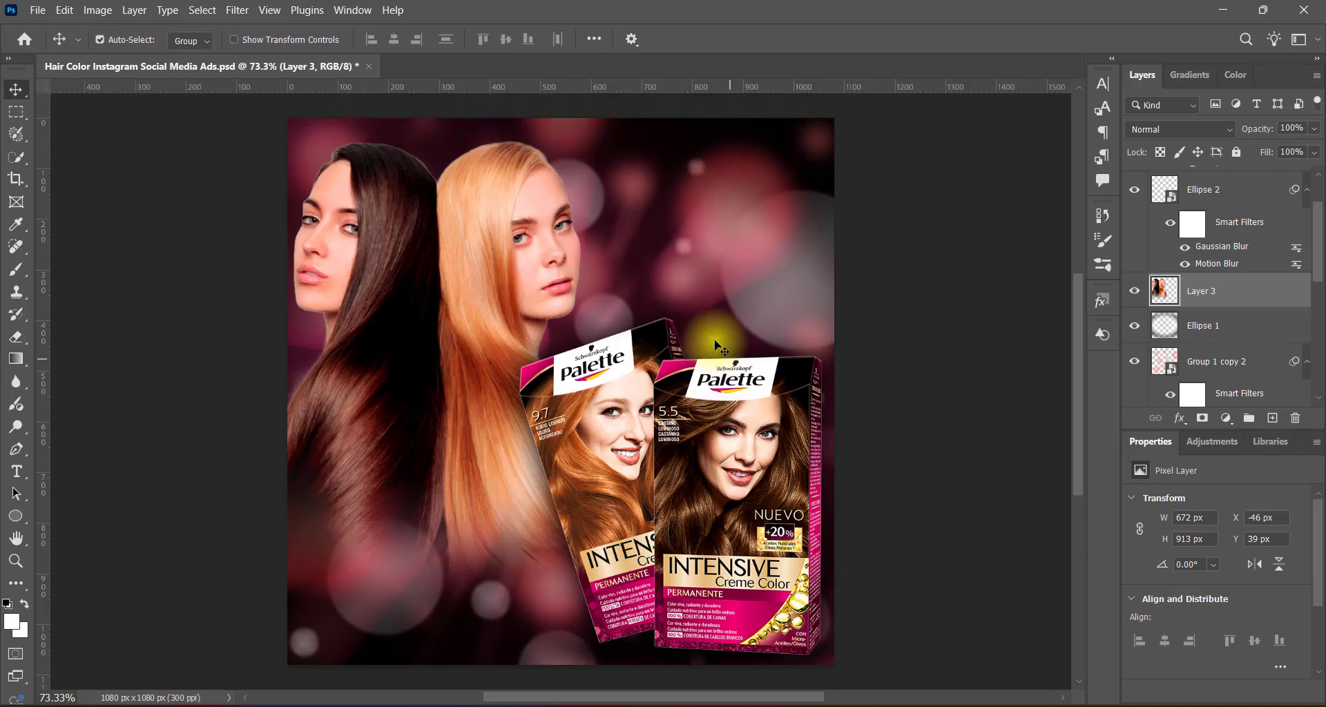
Enlarge Layer 3 to about 681 × 925 px, extending it toward the canvas's lower left.
{"action": "left_click", "coordinate": [928, 293]}
{"action": "left_click", "coordinate": [506, 312]}
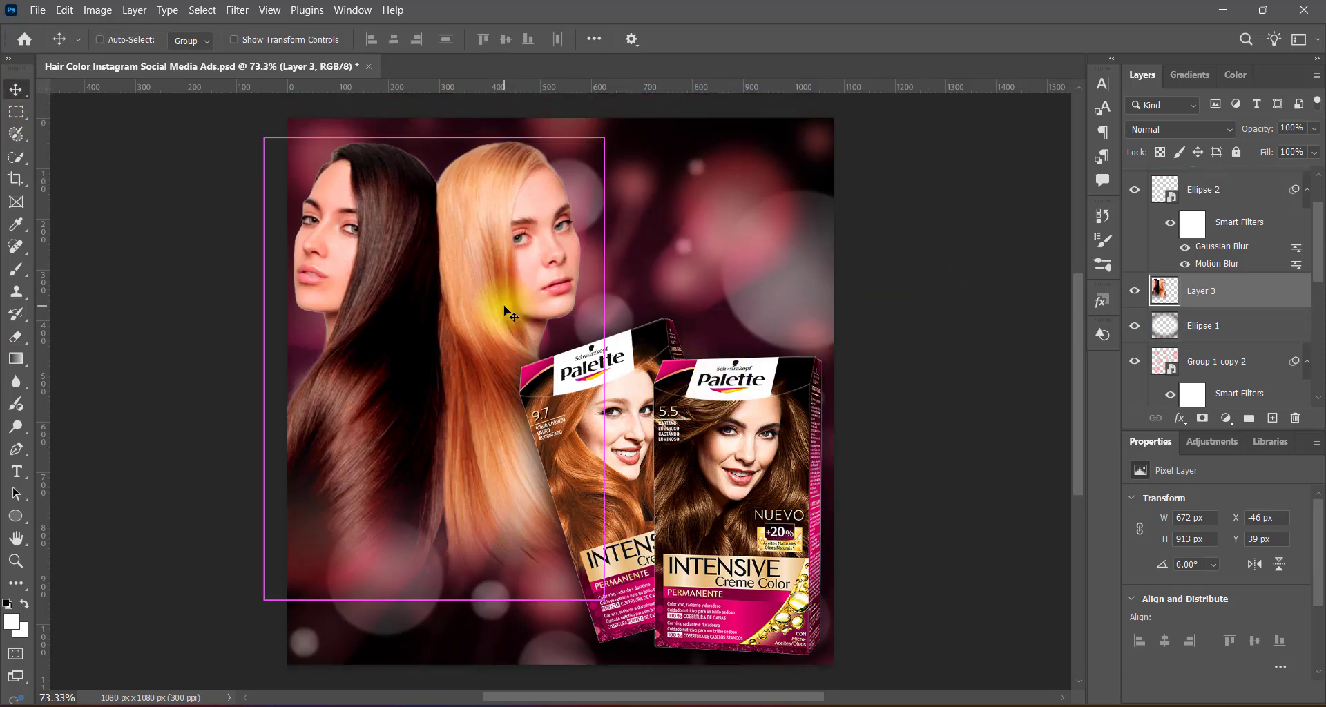
{"action": "key", "text": "ctrl+t"}
{"action": "mouse_move", "coordinate": [263, 600]}
{"action": "left_mouse_down"}
{"action": "mouse_move", "coordinate": [252, 612]}
{"action": "mouse_move", "coordinate": [266, 612]}
{"action": "left_mouse_up"}
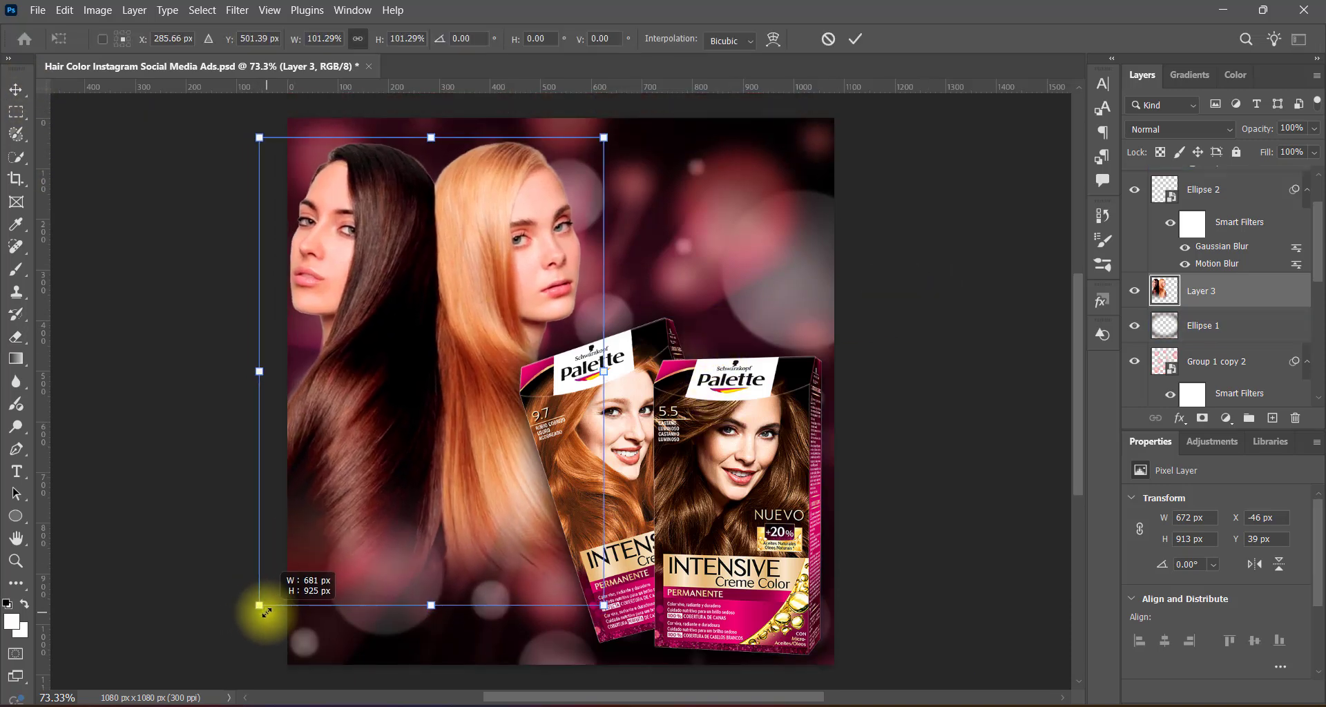
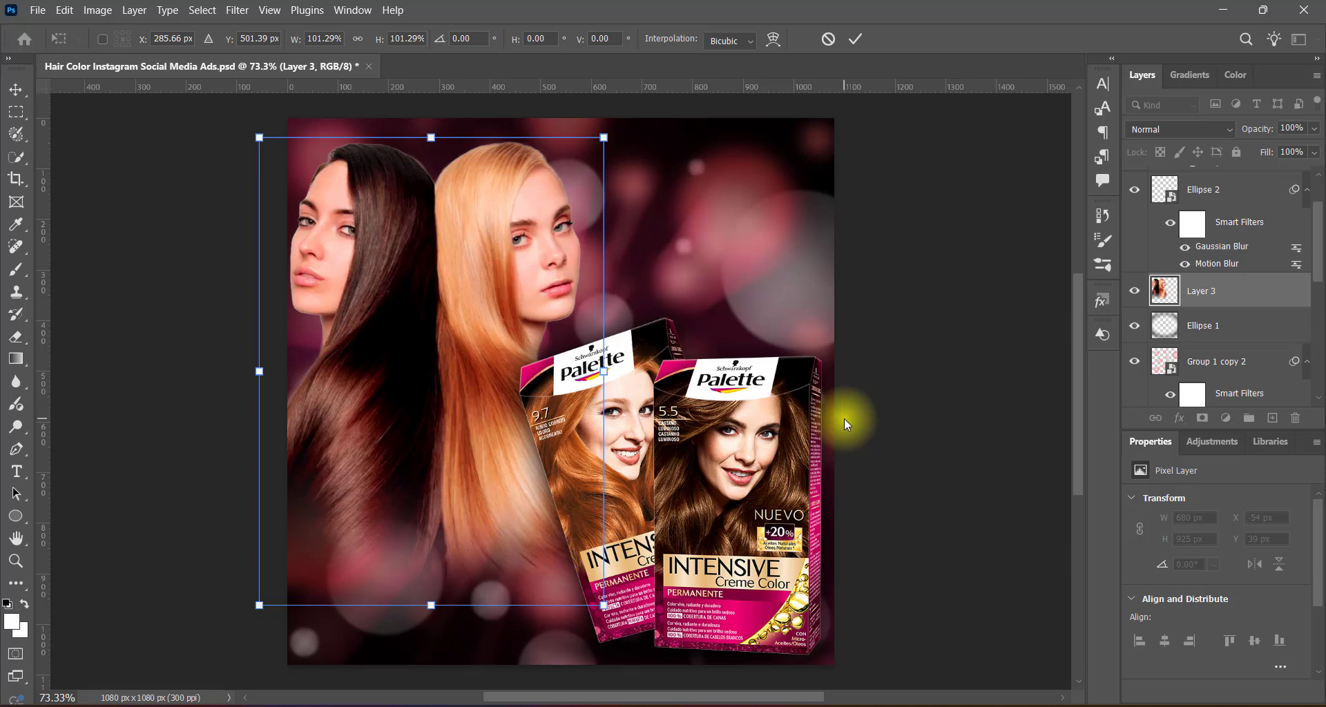
Move Layer 3 with the two women down about 35 px and apply the transform.
{"action": "key", "text": "shift+Down"}
{"action": "key", "text": "shift+Down"}
{"action": "key", "text": "shift+Down"}
{"action": "key", "text": "shift+Down"}
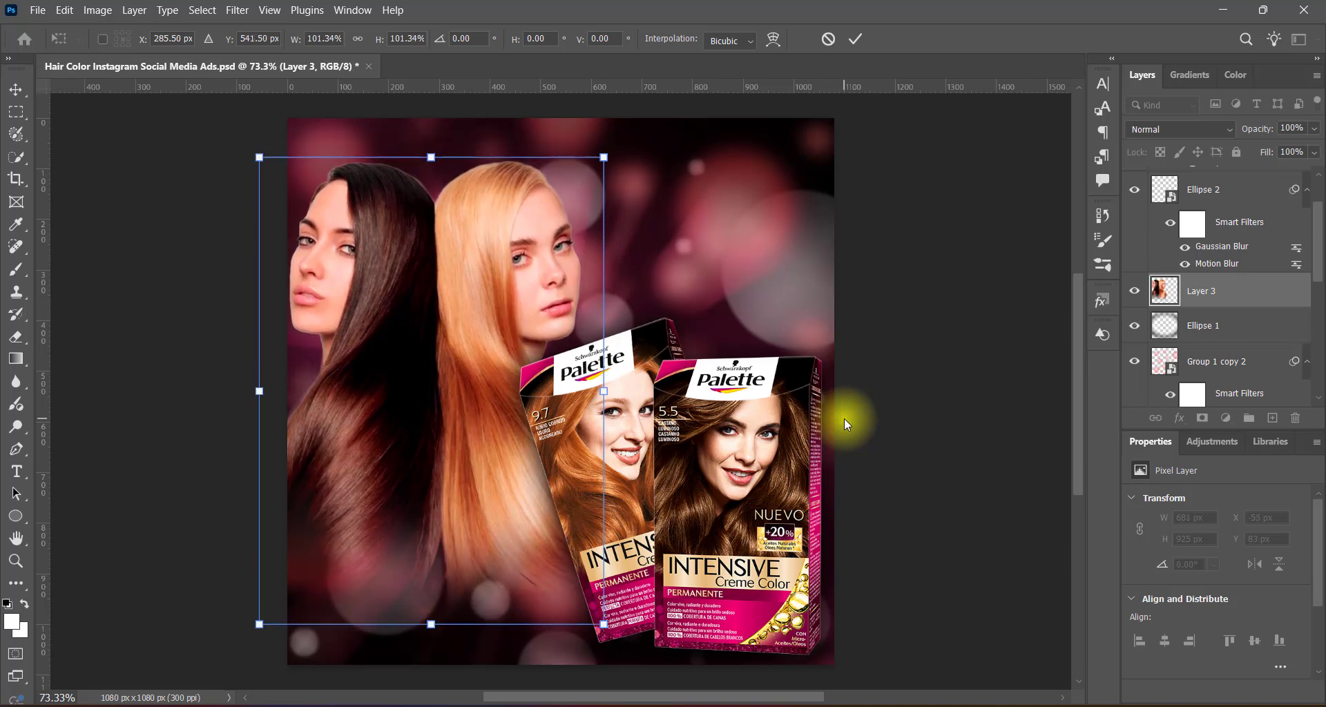
{"action": "key", "text": "Up"}
{"action": "key", "text": "Up"}
{"action": "key", "text": "Up"}
{"action": "key", "text": "Up"}
{"action": "key", "text": "Up"}
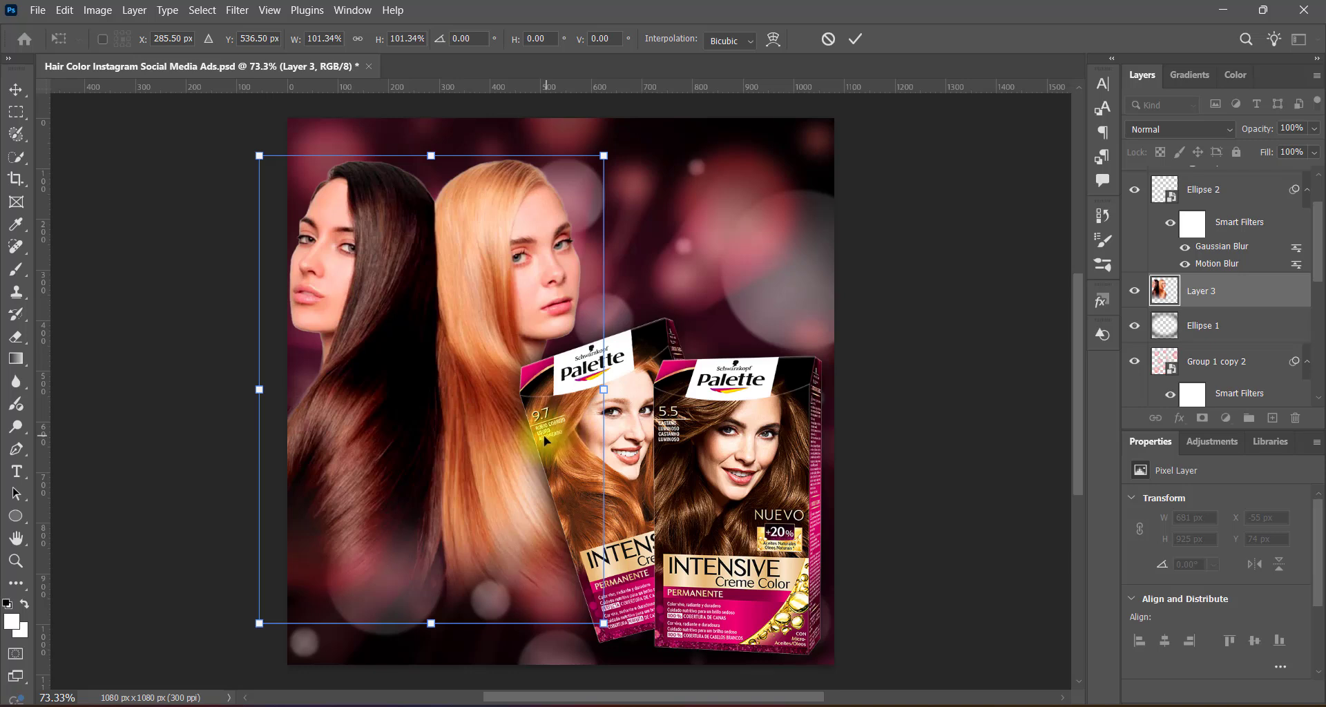
{"action": "key", "text": "Return"}
Nudge Group 2 with the Palette boxes toward the canvas's right edge.
{"action": "left_click", "coordinate": [603, 466]}
{"action": "key", "text": "Right"}
{"action": "key", "text": "Right"}
{"action": "key", "text": "Right"}
{"action": "key", "text": "Right"}
{"action": "key", "text": "Right"}
{"action": "key", "text": "Right"}
{"action": "key", "text": "Right"}
{"action": "key", "text": "Right"}
{"action": "key", "text": "Right"}
{"action": "key", "text": "Right"}
{"action": "key", "text": "Right"}
{"action": "key", "text": "Right"}
{"action": "key", "text": "Right"}
{"action": "key", "text": "Right"}
{"action": "key", "text": "Right"}
{"action": "key", "text": "Right"}
{"action": "key", "text": "Right"}
{"action": "key", "text": "Right"}
{"action": "key", "text": "Right"}
{"action": "key", "text": "Right"}
{"action": "key", "text": "Right"}
{"action": "key", "text": "Right"}
{"action": "key", "text": "Right"}
{"action": "key", "text": "Right"}
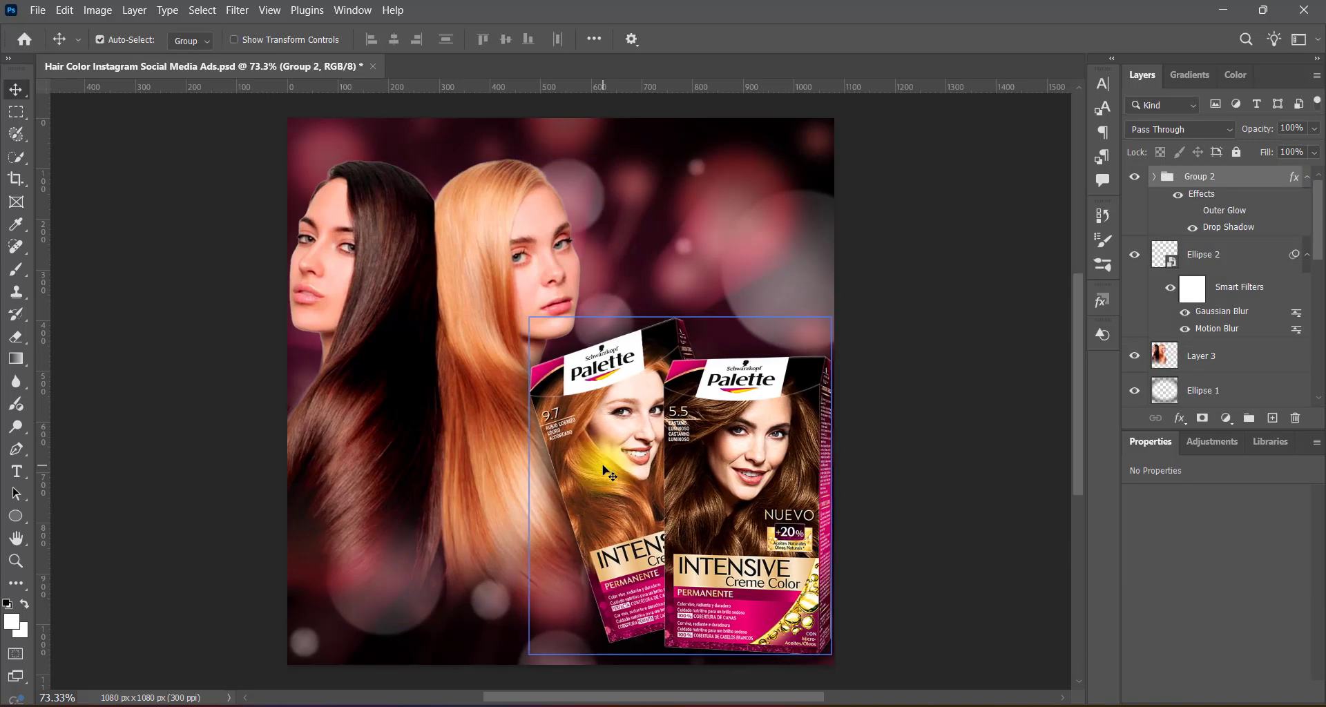
{"action": "left_click", "coordinate": [950, 387]}
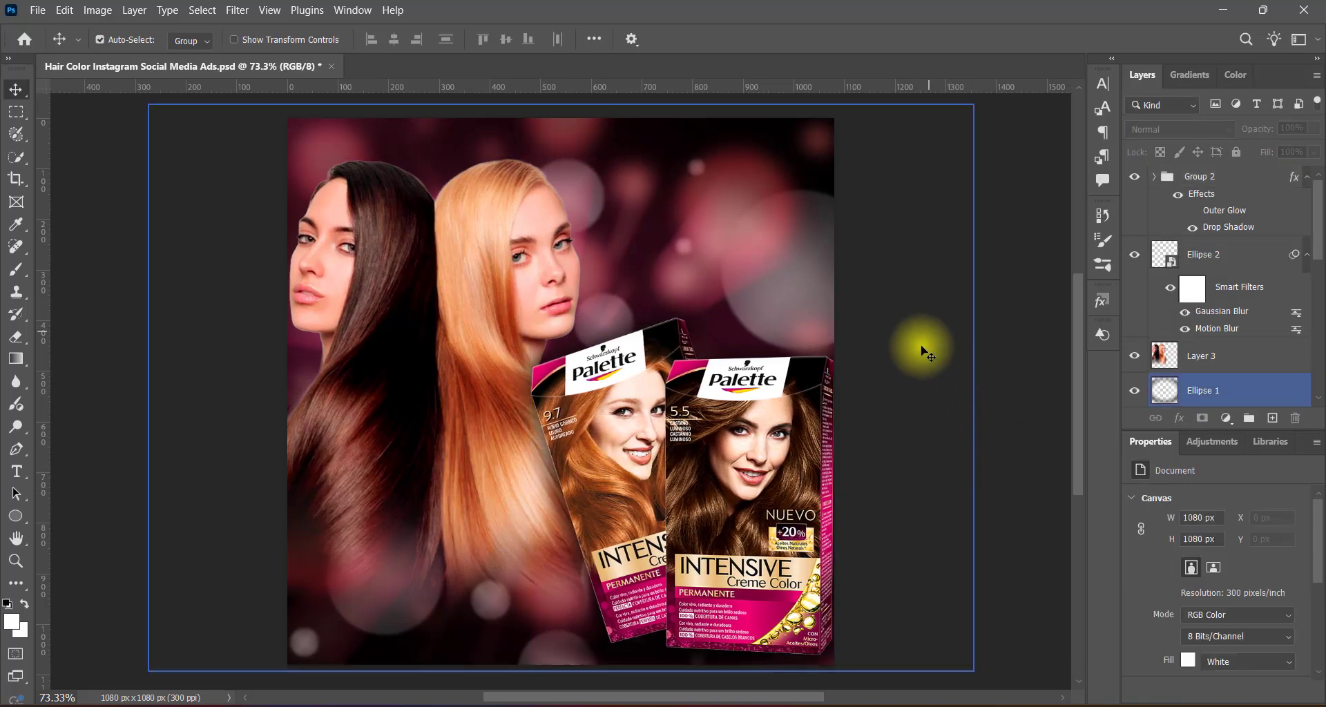
Fade Layer 3's lower hair edge further with the soft Eraser, reducing the brush to 300 px and 250 px.
{"action": "left_click", "coordinate": [376, 320]}
{"action": "key", "text": "e"}
{"action": "scroll", "coordinate": [339, 468], "scroll_direction": "down", "scroll_amount": 3}
{"action": "key", "text": "bracketleft"}
{"action": "key", "text": "bracketleft"}
{"action": "key", "text": "bracketleft"}
{"action": "key", "text": "bracketleft"}
{"action": "key", "text": "bracketleft"}
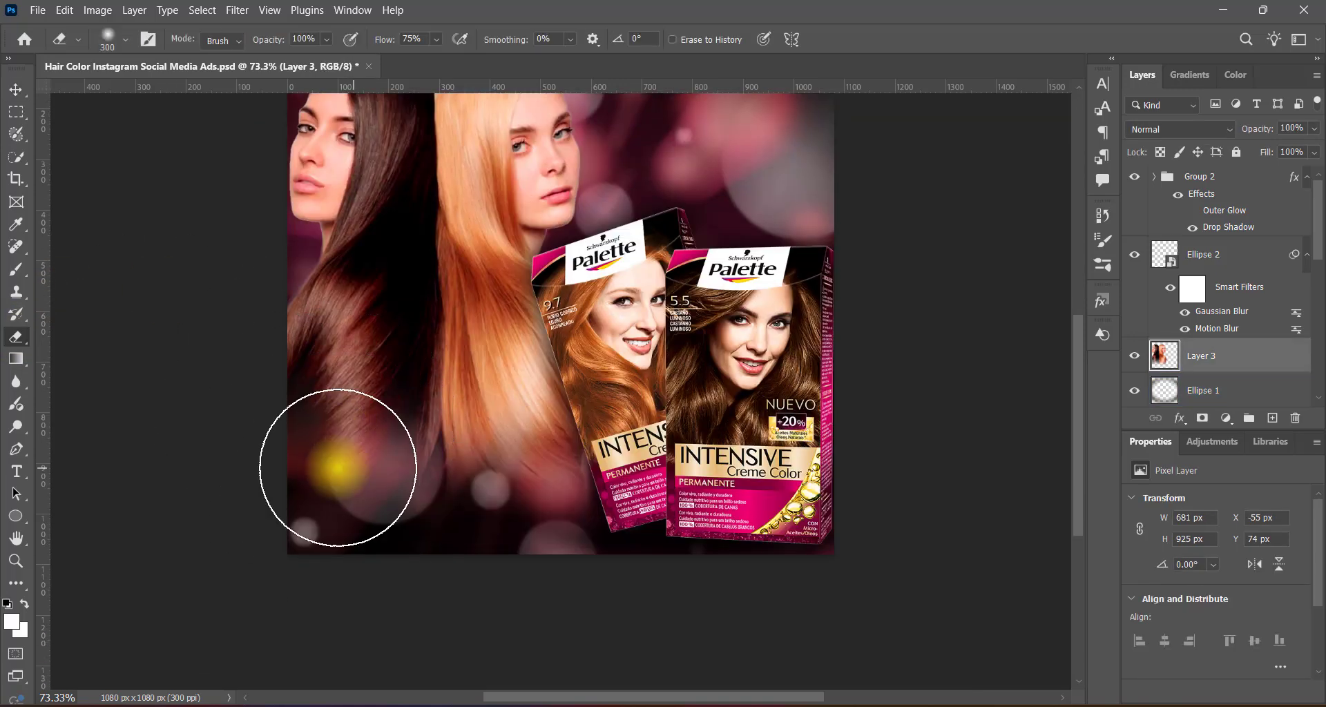
{"action": "left_click", "coordinate": [337, 470]}
{"action": "key", "text": "bracketleft"}
{"action": "key", "text": "bracketleft"}
{"action": "key", "text": "bracketleft"}
{"action": "left_click_drag", "start_coordinate": [592, 525], "coordinate": [415, 536]}
{"action": "scroll", "coordinate": [866, 464], "scroll_direction": "up", "scroll_amount": 3}
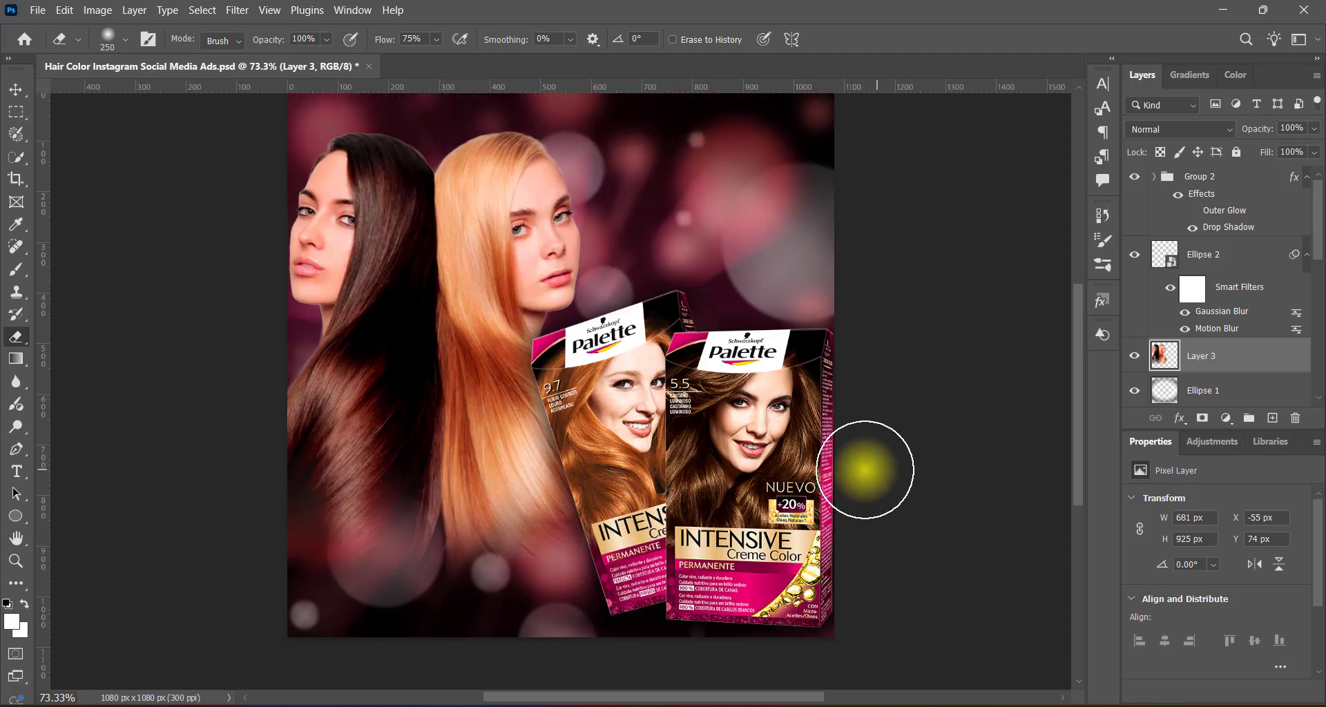
Set Group 2's Drop Shadow size to 75 px and shift the boxes slightly down and left.
{"action": "left_click", "coordinate": [22, 89]}
{"action": "left_click", "coordinate": [566, 398]}
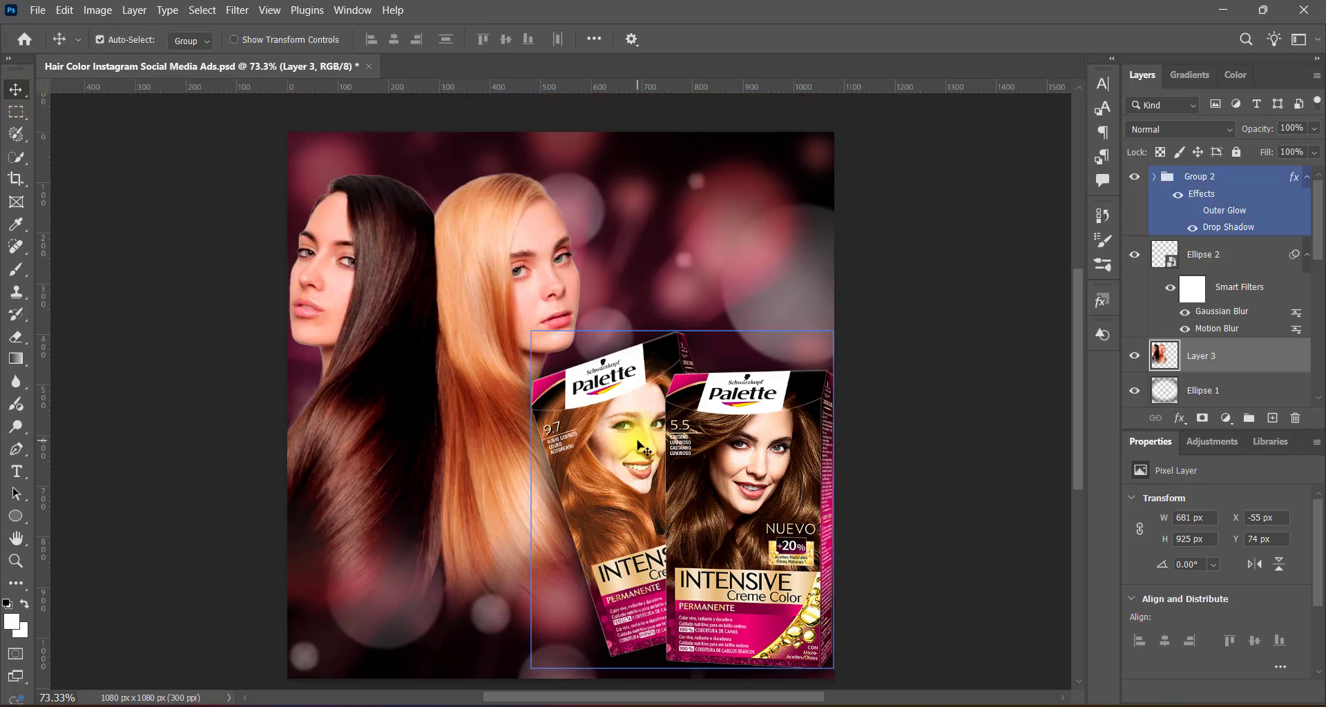
{"action": "left_click", "coordinate": [1227, 234]}
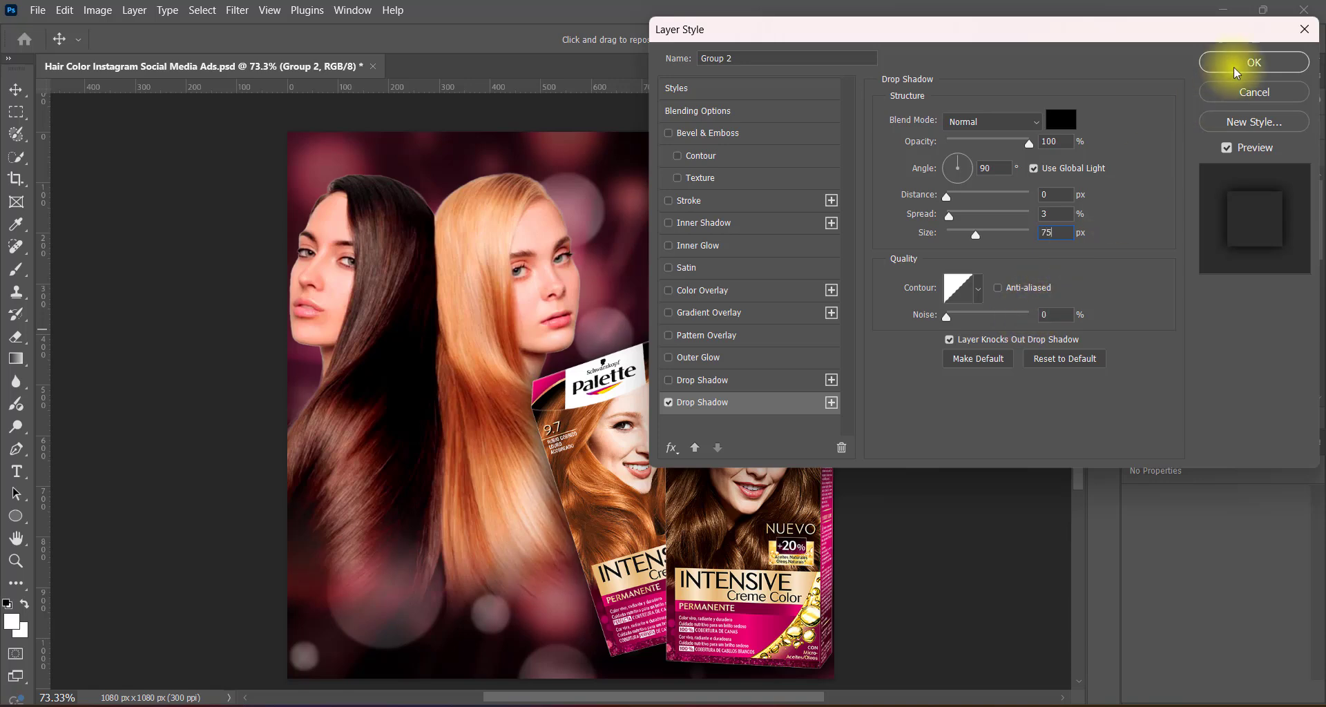
{"action": "left_click", "coordinate": [1254, 62]}
{"action": "left_click", "coordinate": [915, 427]}
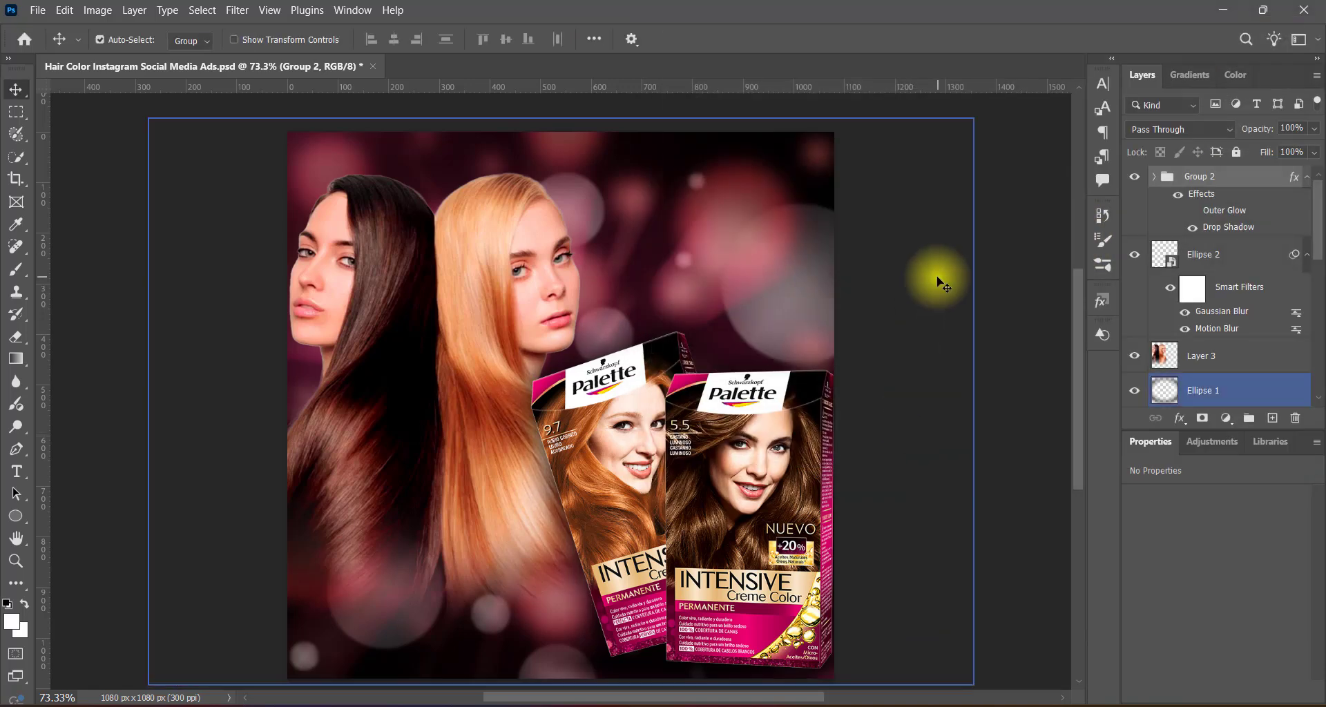
{"action": "left_click_drag", "start_coordinate": [938, 282], "coordinate": [908, 416]}
Enlarge Layer 3 to about 697 × 946 px and nudge it left to X -60 px.
{"action": "left_click", "coordinate": [580, 320]}
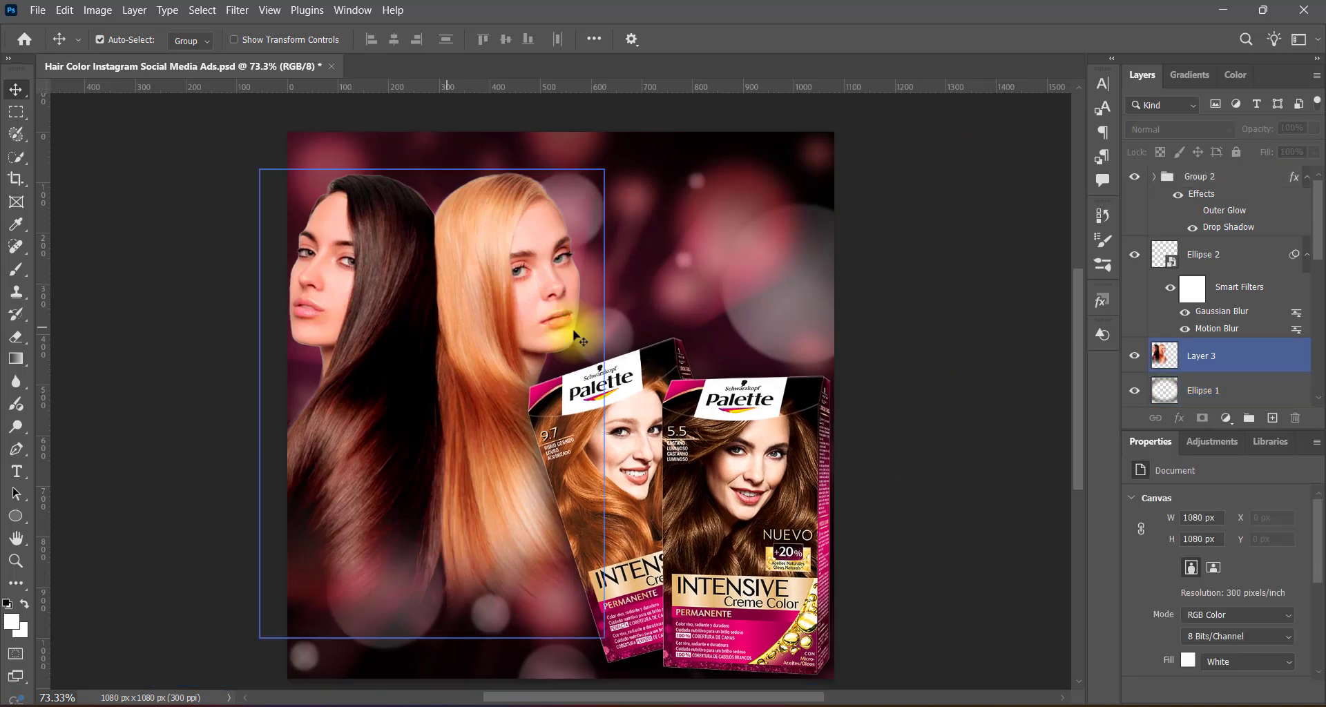
{"action": "key", "text": "ctrl+t"}
{"action": "left_click_drag", "start_coordinate": [602, 169], "coordinate": [610, 159]}
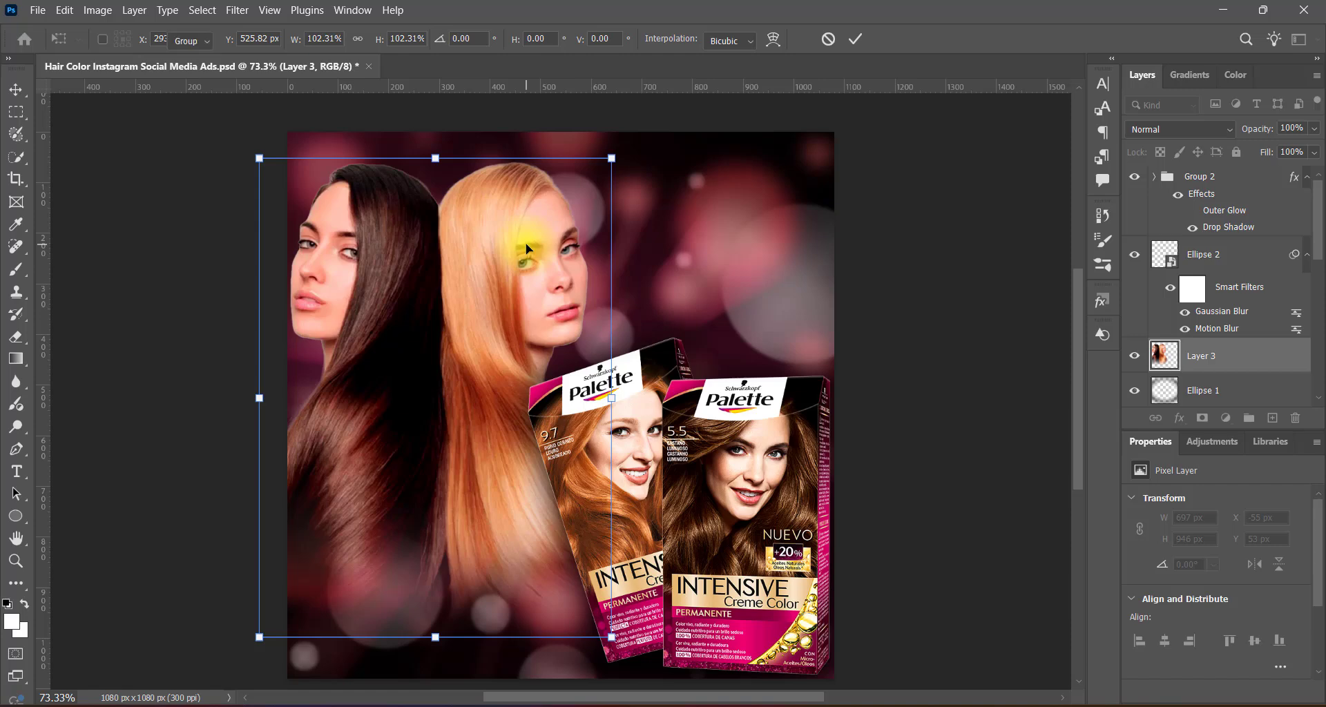
{"action": "key", "text": "Return"}
{"action": "key", "text": "Left"}
{"action": "key", "text": "Left"}
{"action": "key", "text": "Left"}
{"action": "key", "text": "Left"}
{"action": "key", "text": "Left"}
{"action": "key", "text": "Left"}
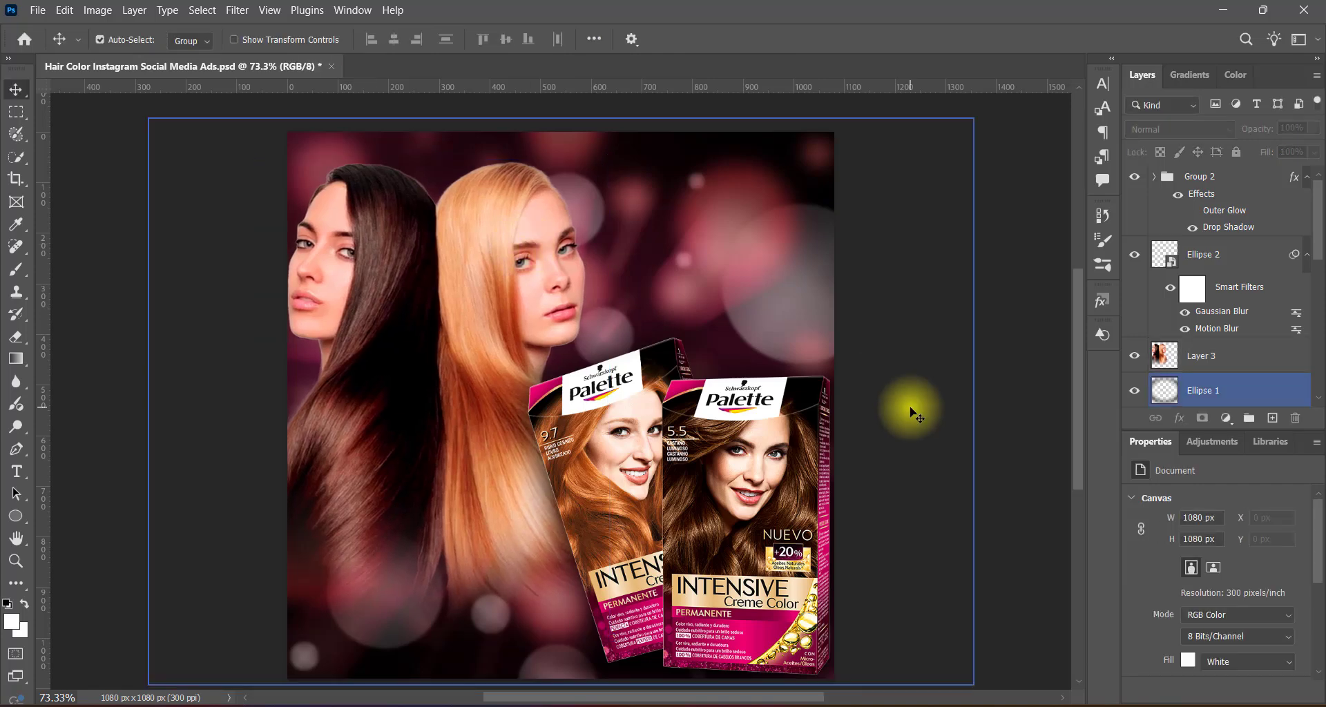
Add a black Drop Shadow to Layer 3 with 100% opacity, 3% spread and a size of about 185 px.
{"action": "right_click", "coordinate": [1157, 355]}
{"action": "left_click", "coordinate": [1160, 362]}
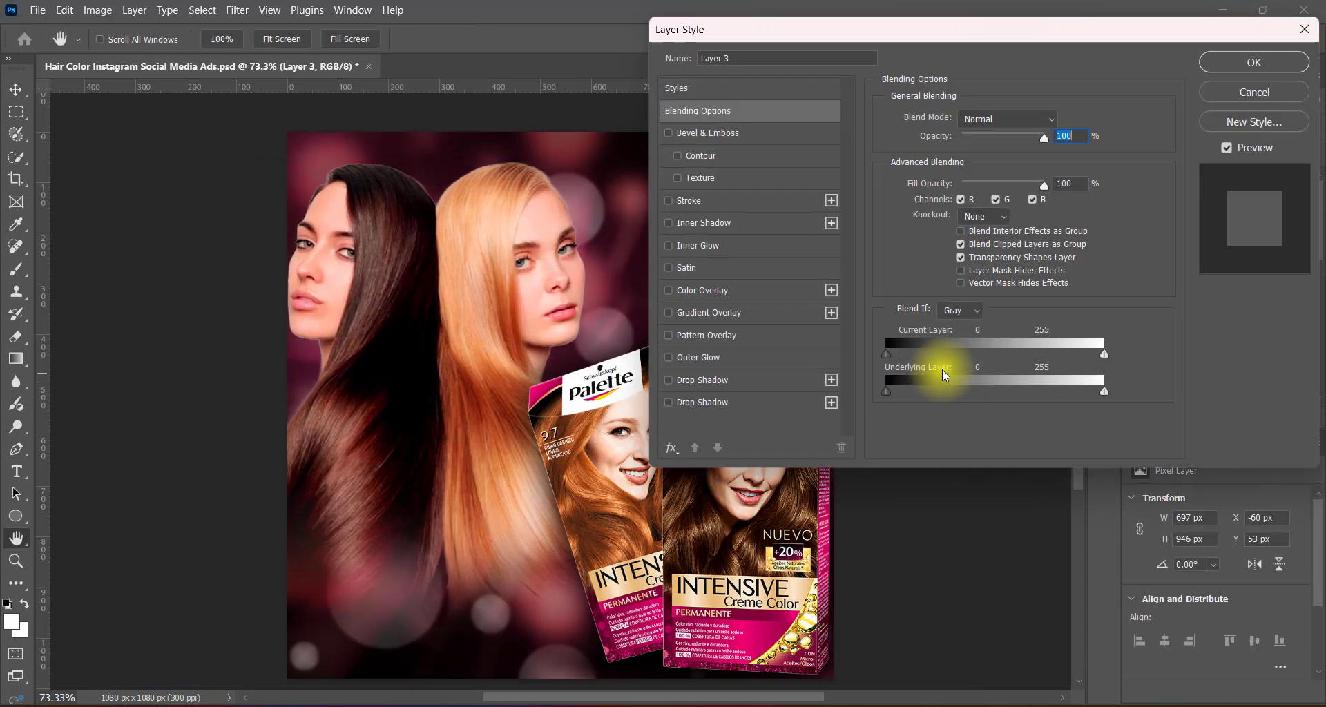
{"action": "left_click", "coordinate": [668, 402]}
{"action": "left_click", "coordinate": [690, 402]}
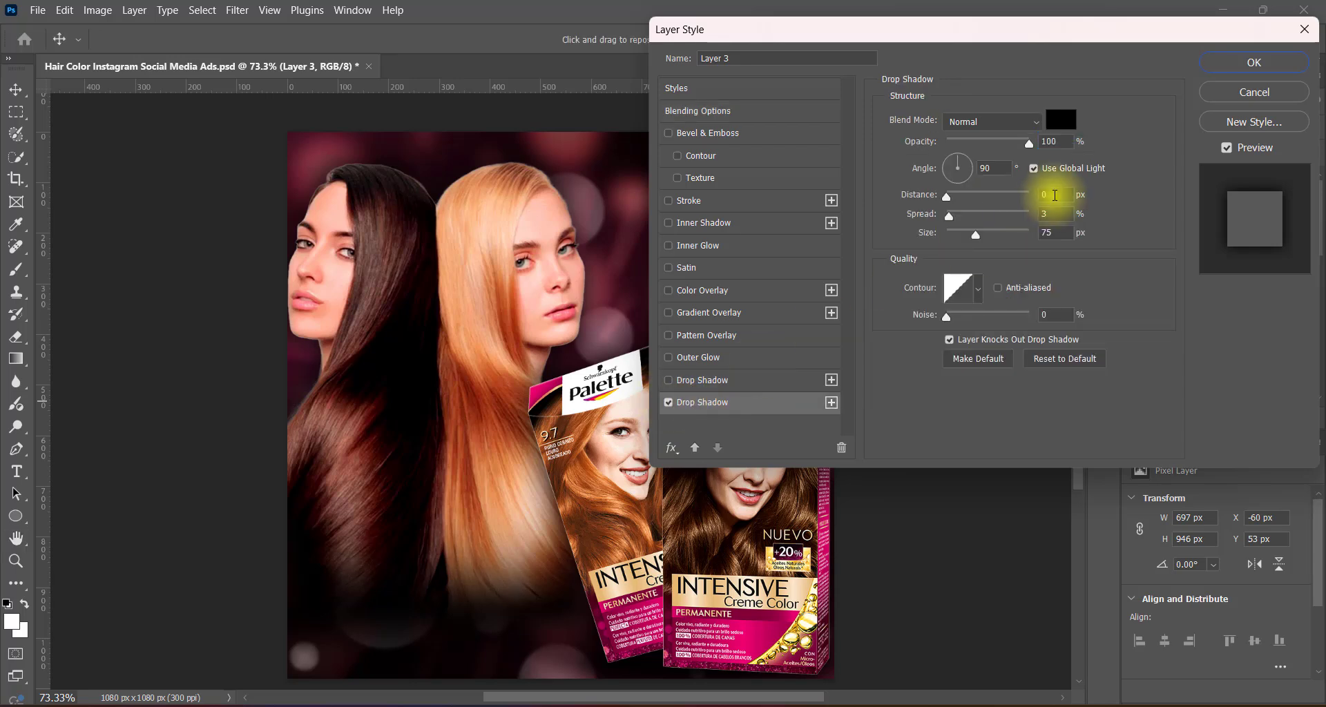
{"action": "left_click_drag", "start_coordinate": [975, 235], "coordinate": [1013, 237]}
{"action": "left_click", "coordinate": [1241, 72]}
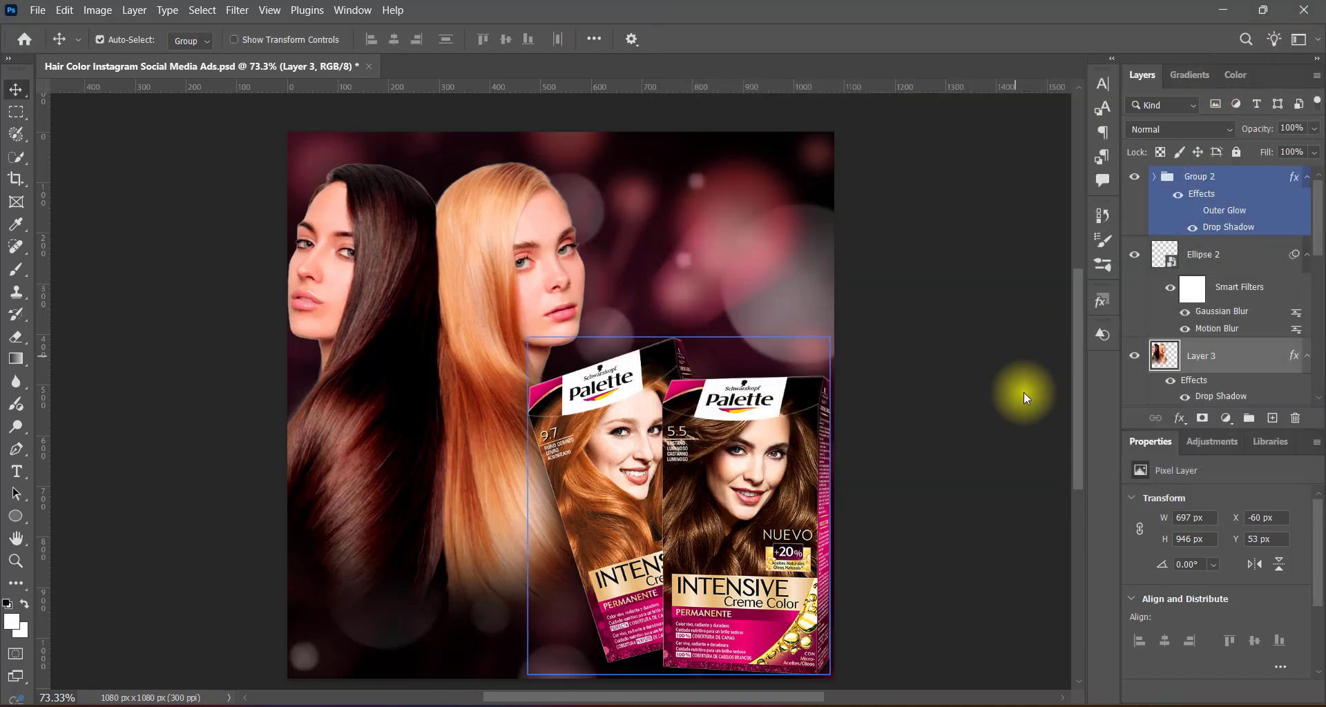
Set Layer 3's Drop Shadow spread to 0% and size to 180 px, keeping its color black.
{"action": "double_click", "coordinate": [1239, 396]}
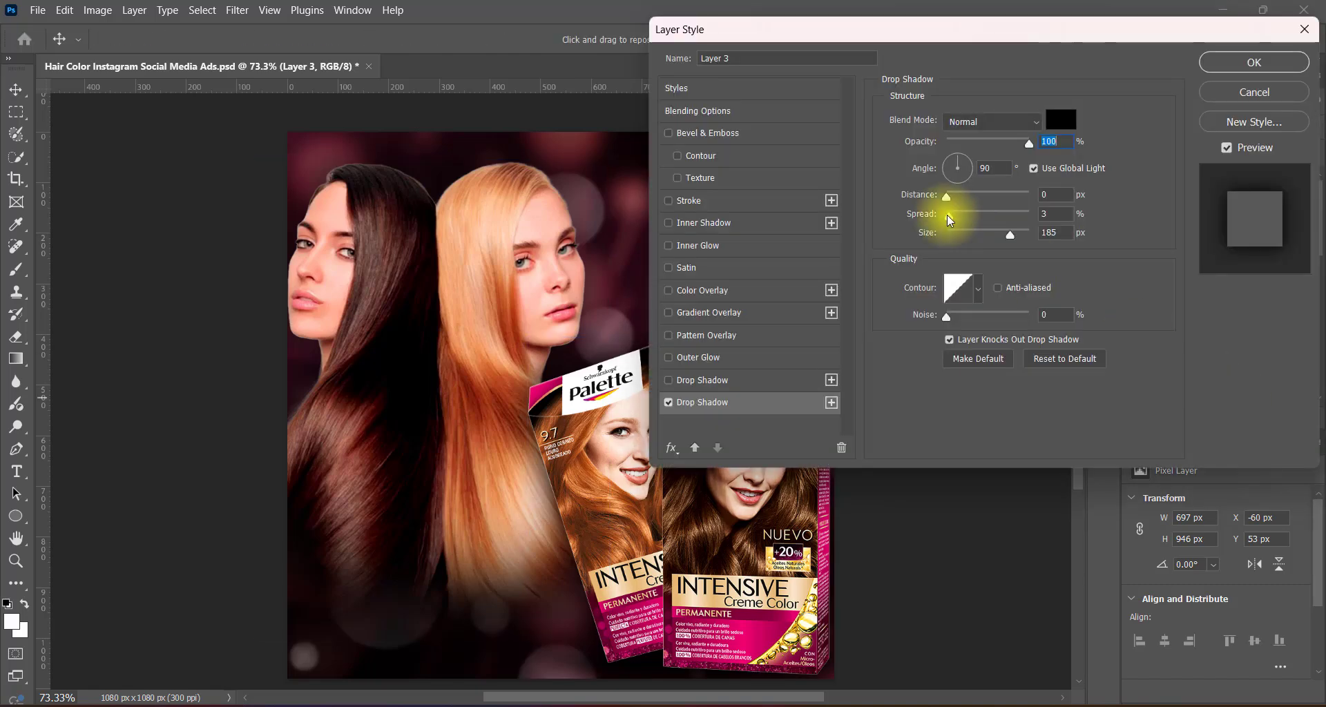
{"action": "left_click_drag", "start_coordinate": [942, 213], "coordinate": [904, 218]}
{"action": "left_click", "coordinate": [1072, 126]}
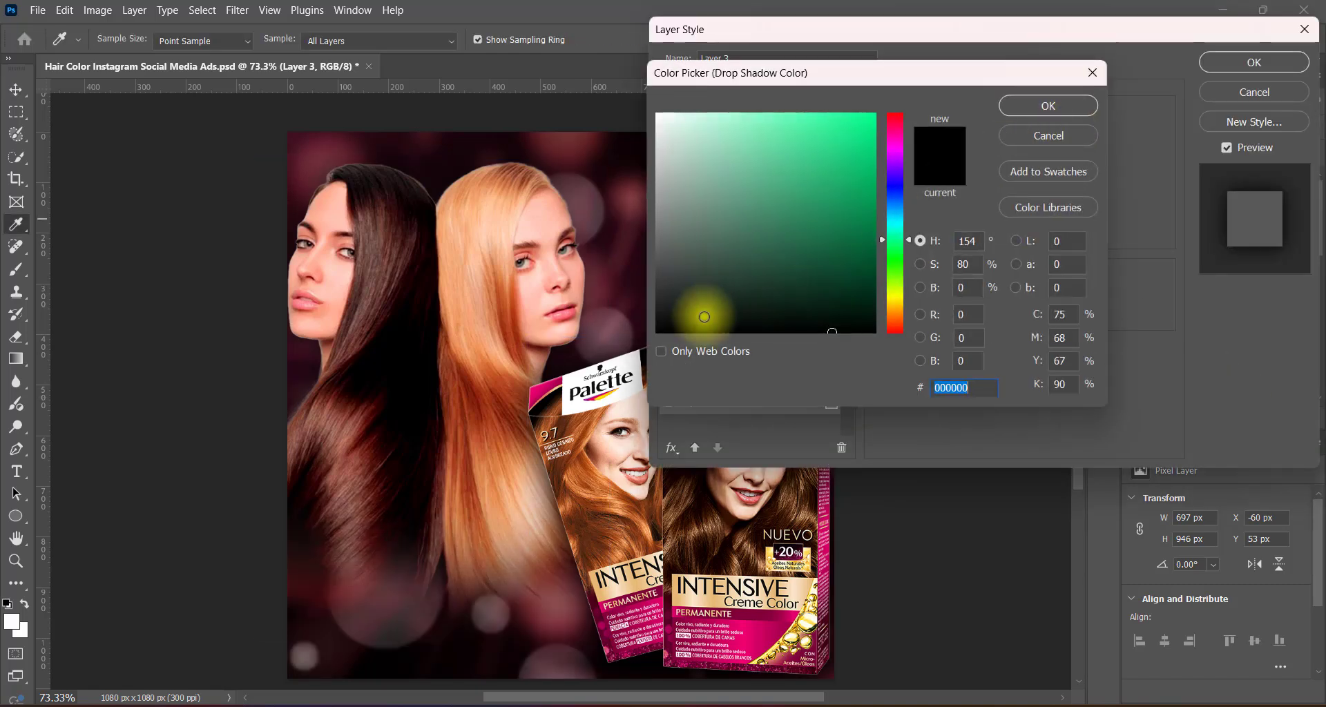
{"action": "left_click", "coordinate": [1032, 111]}
{"action": "left_click", "coordinate": [1058, 234]}
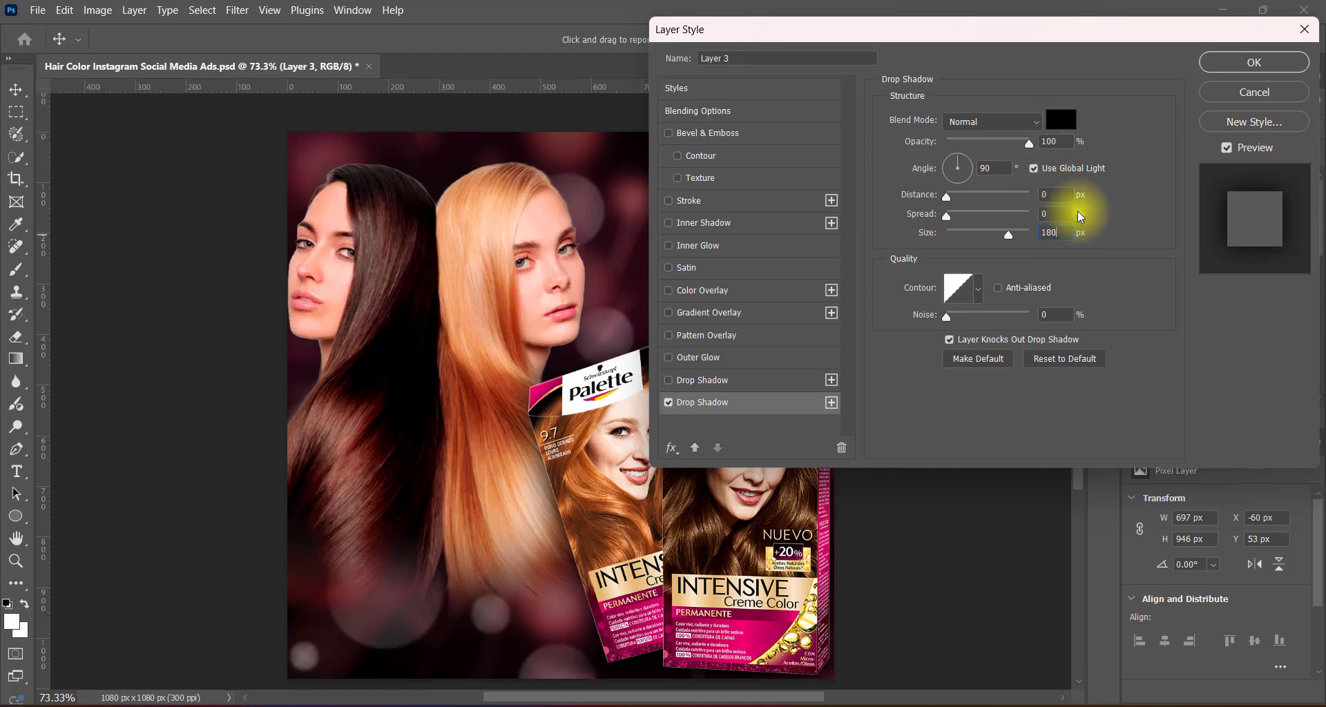
{"action": "left_click", "coordinate": [1254, 62]}
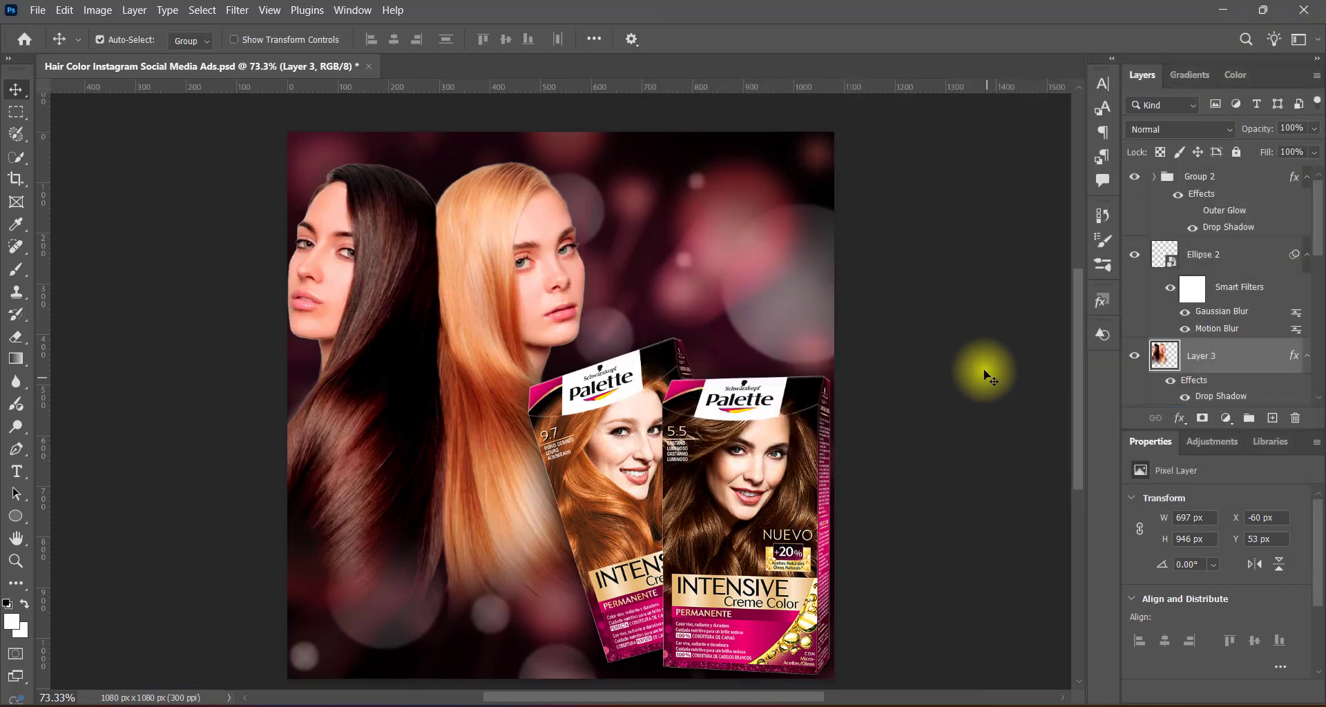
Set Layer 3's Drop Shadow size to 150 px and opacity to 75%.
{"action": "double_click", "coordinate": [1205, 395]}
{"action": "double_click", "coordinate": [1051, 233]}
{"action": "type", "text": "150"}
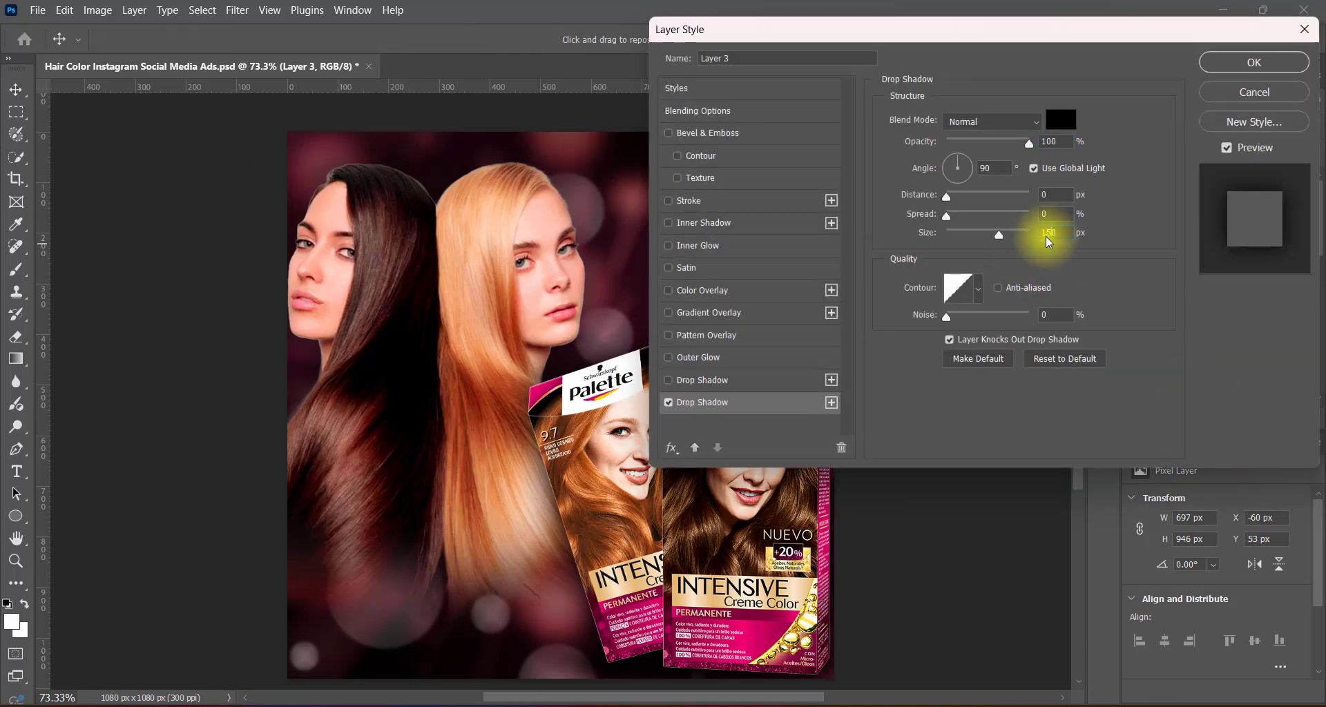
{"action": "left_click", "coordinate": [1017, 148]}
{"action": "type", "text": "75"}
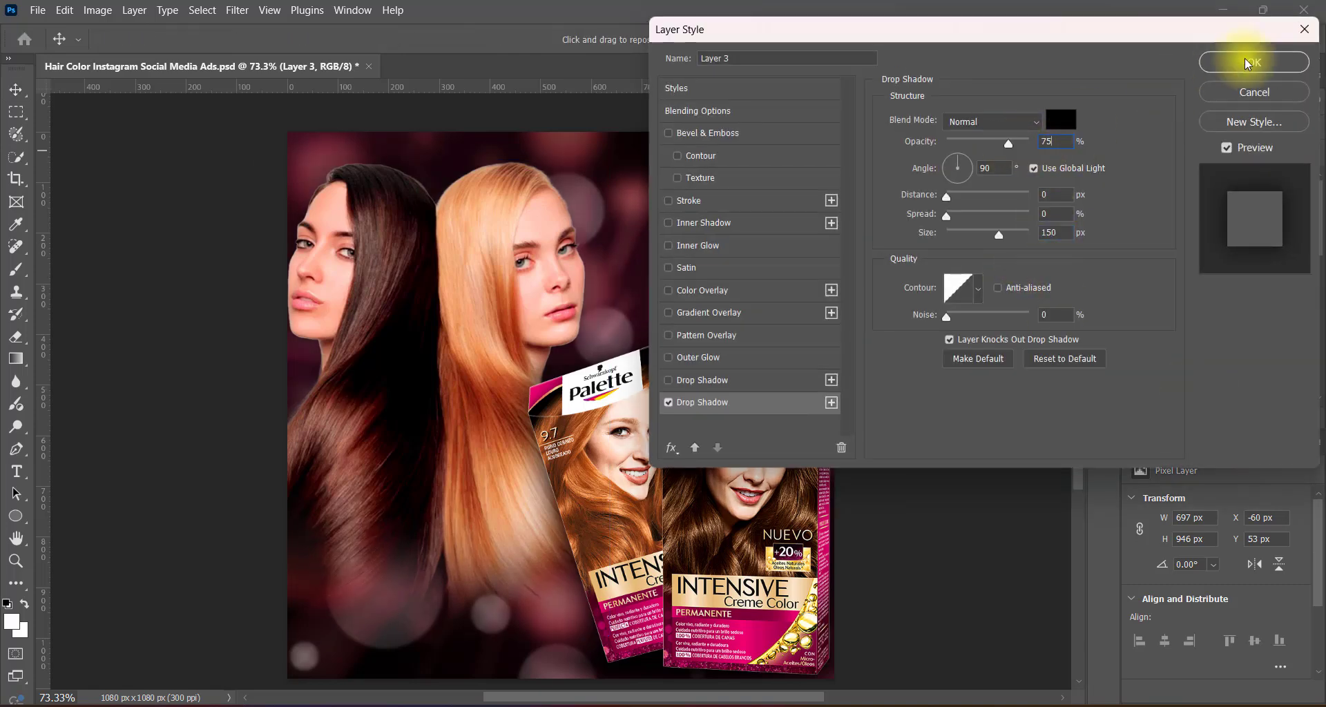
{"action": "left_click", "coordinate": [1253, 62]}
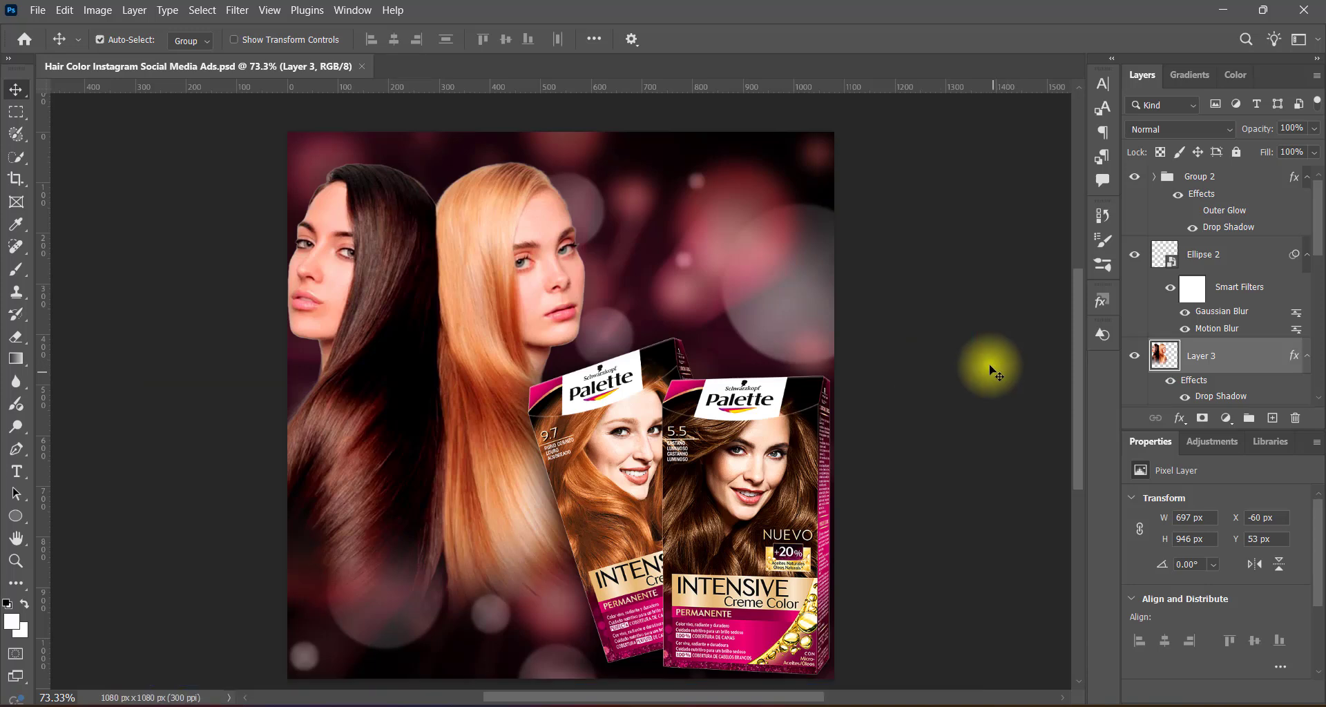
Add a text layer above Group 2 in the canvas's upper right with the pasted headline "Shades That Make Them Stare".
{"action": "left_click", "coordinate": [1235, 201]}
{"action": "left_click", "coordinate": [1272, 418]}
{"action": "left_click", "coordinate": [16, 472]}
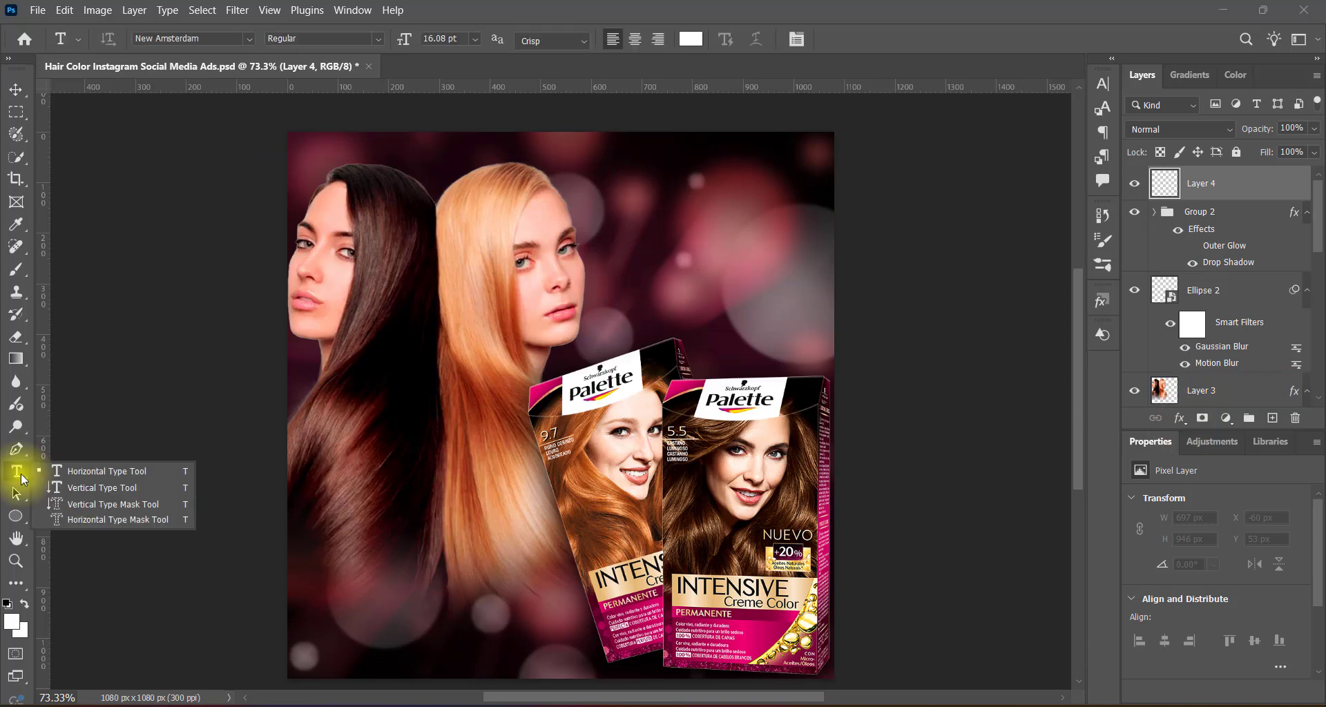
{"action": "left_click", "coordinate": [640, 212]}
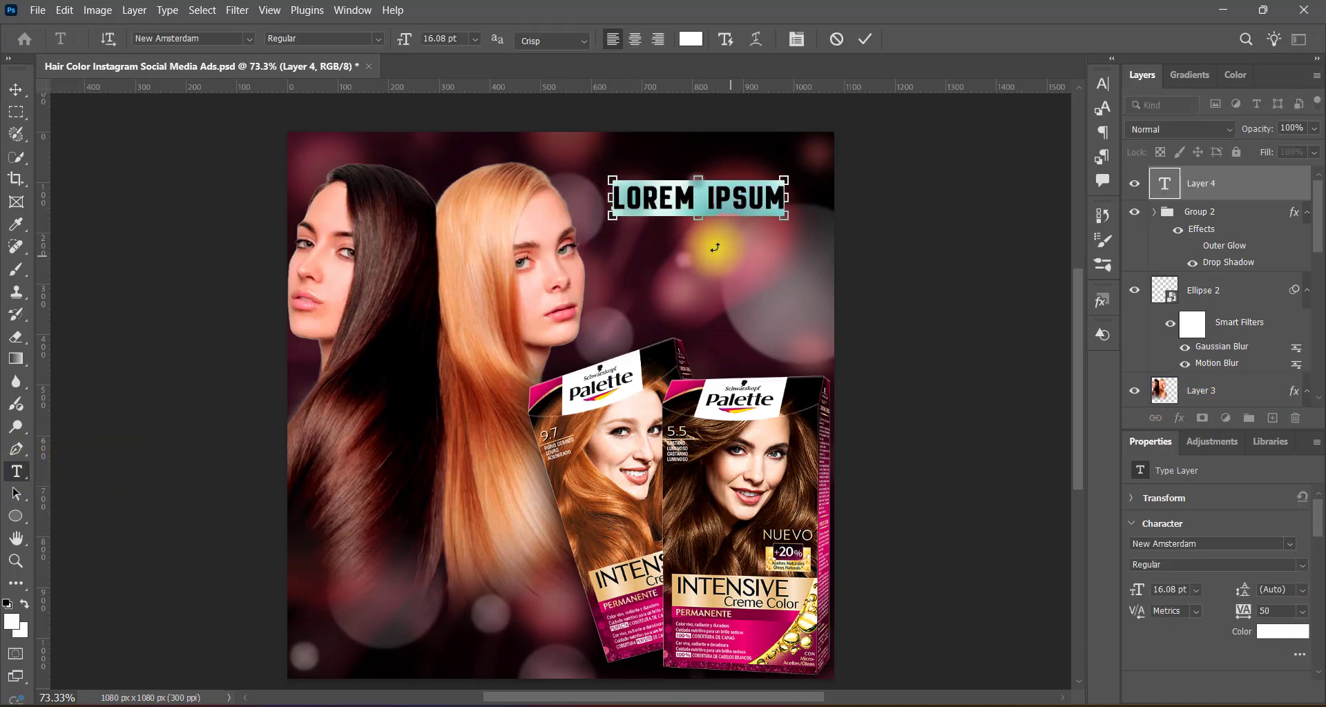
{"action": "key", "text": "ctrl+v"}
Set the whole headline's tracking to 0 and turn off its Faux Bold.
{"action": "triple_click", "coordinate": [628, 200]}
{"action": "left_click", "coordinate": [1105, 84]}
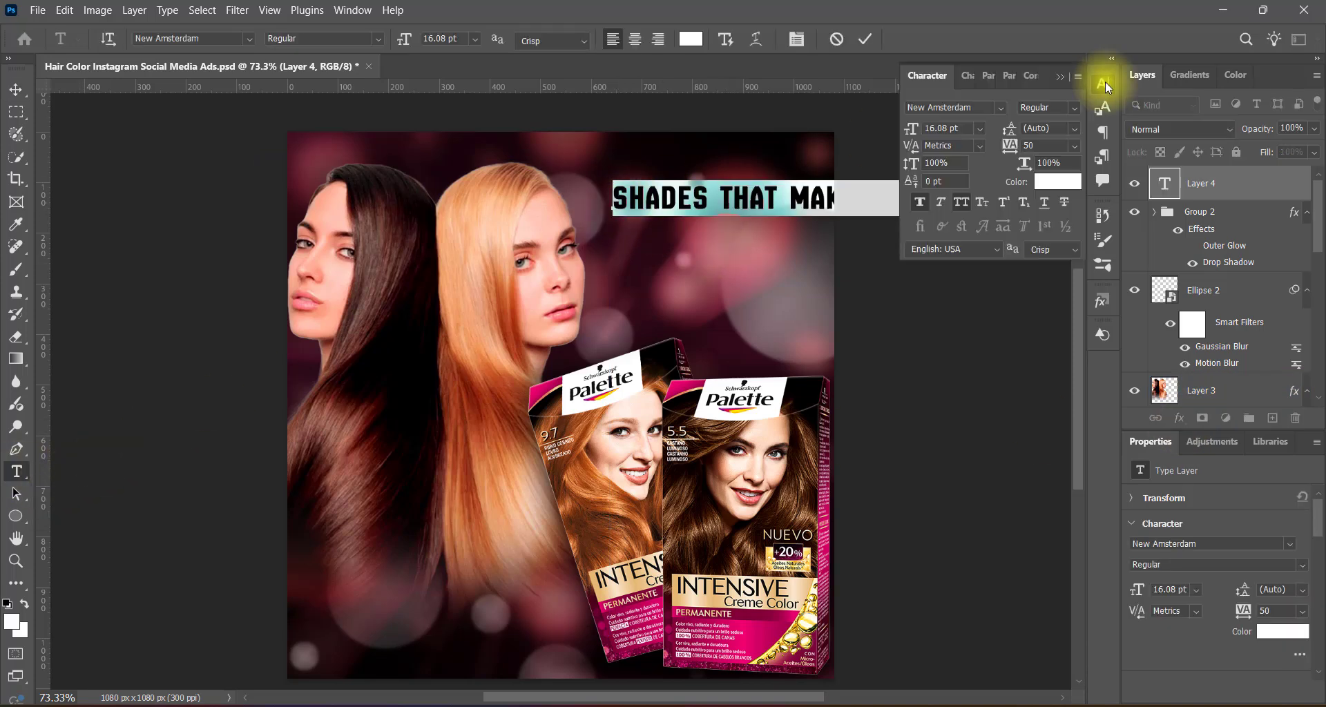
{"action": "left_click", "coordinate": [1074, 146]}
{"action": "left_click", "coordinate": [1030, 259]}
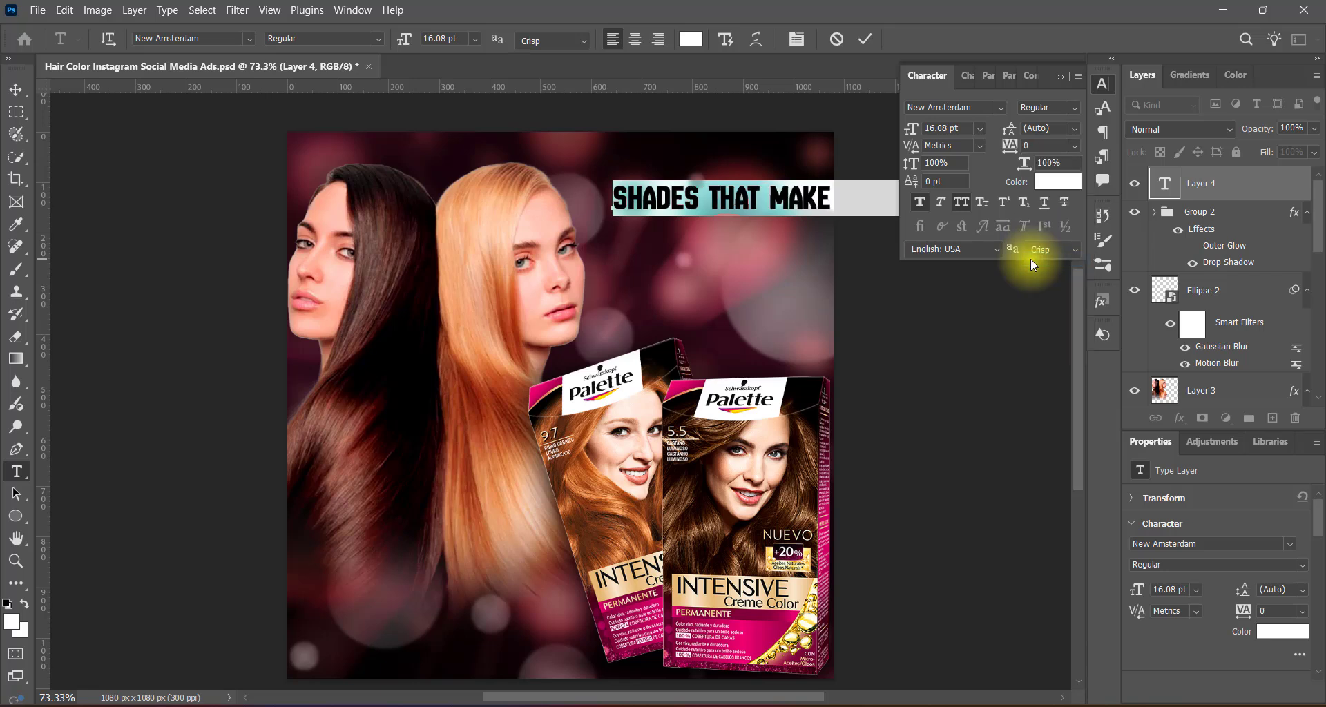
{"action": "left_click", "coordinate": [918, 200]}
{"action": "left_click", "coordinate": [1059, 78]}
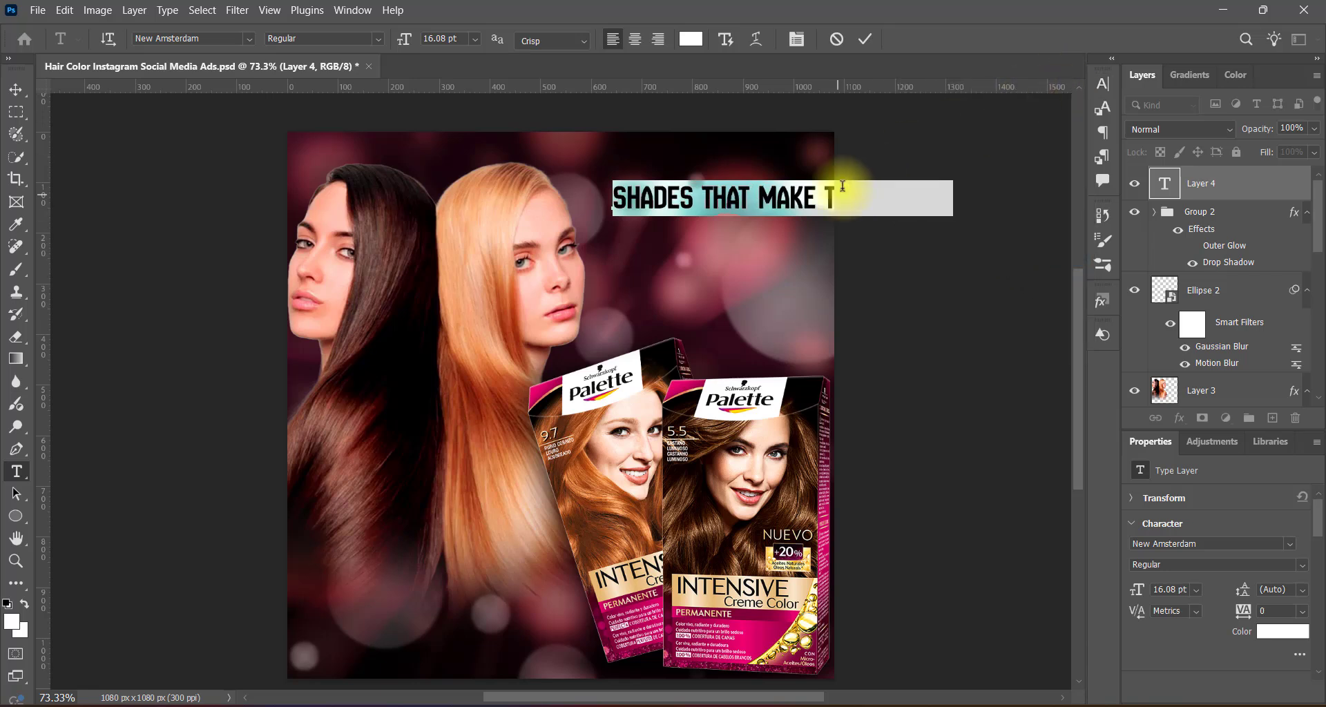
Break the headline into two lines, "SHADES THAT MAKE" and "THEM STARE".
{"action": "left_click", "coordinate": [705, 197]}
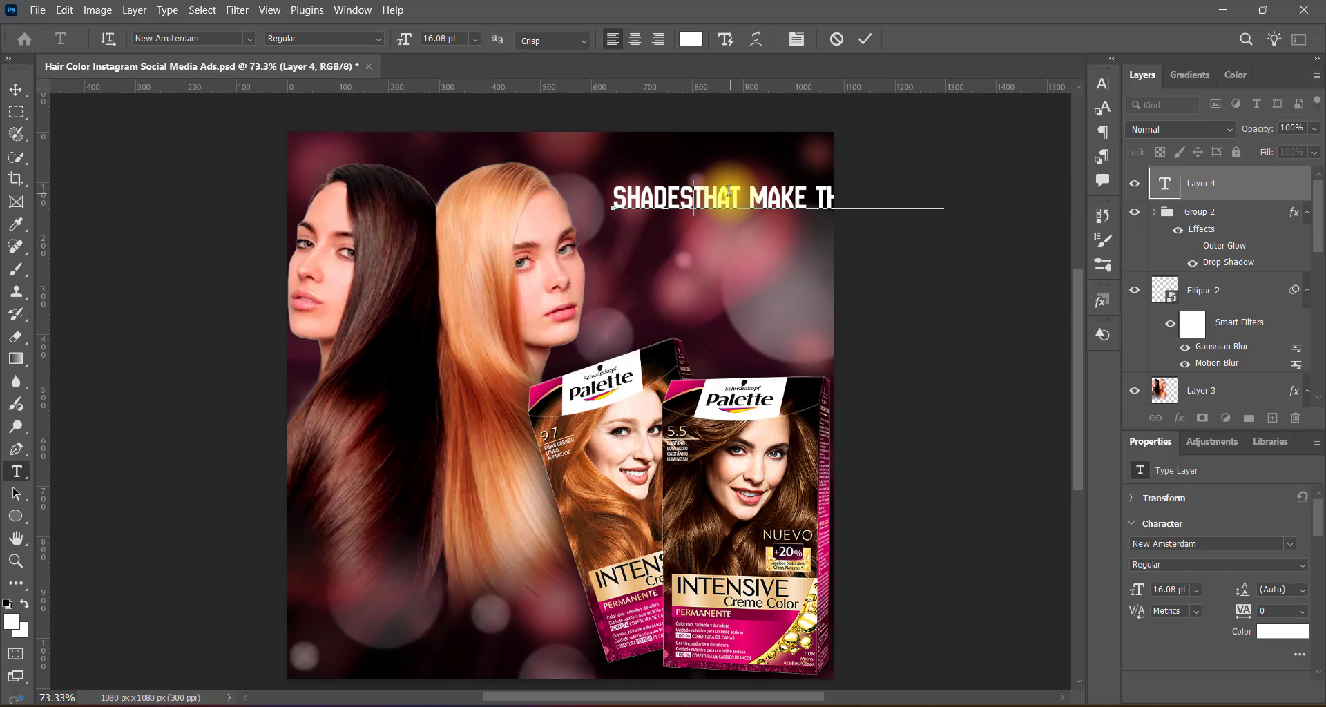
{"action": "key", "text": "Return"}
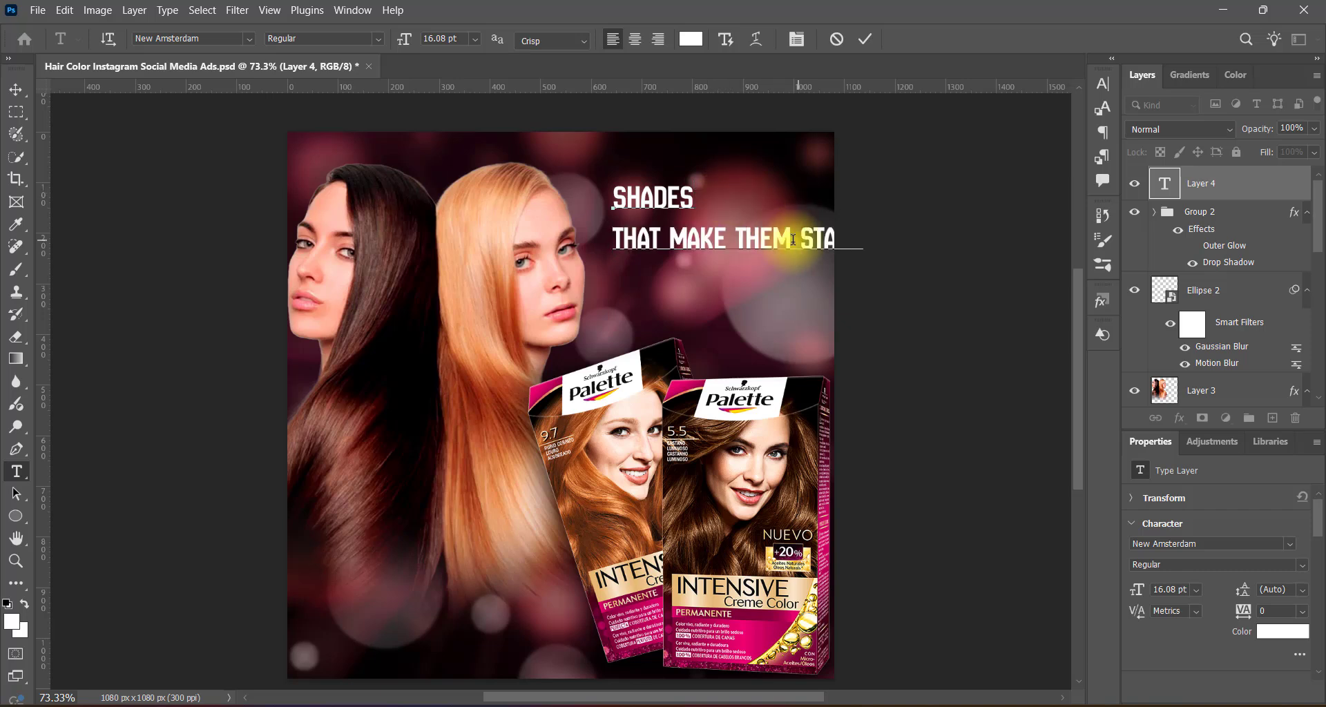
{"action": "key", "text": "BackSpace"}
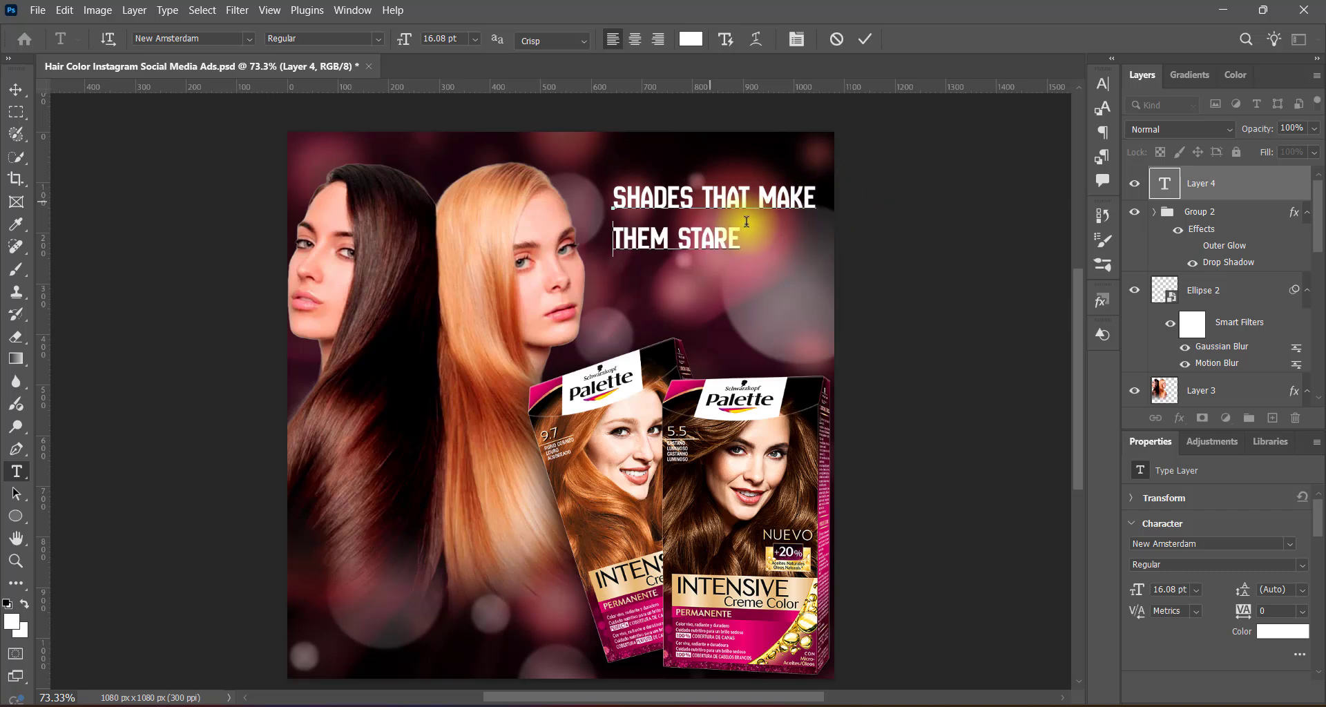
Format the words "That Make Them" without All Caps, in the Dosis font with Faux Bold.
{"action": "left_click_drag", "start_coordinate": [702, 198], "coordinate": [676, 241]}
{"action": "key", "text": "ctrl+t"}
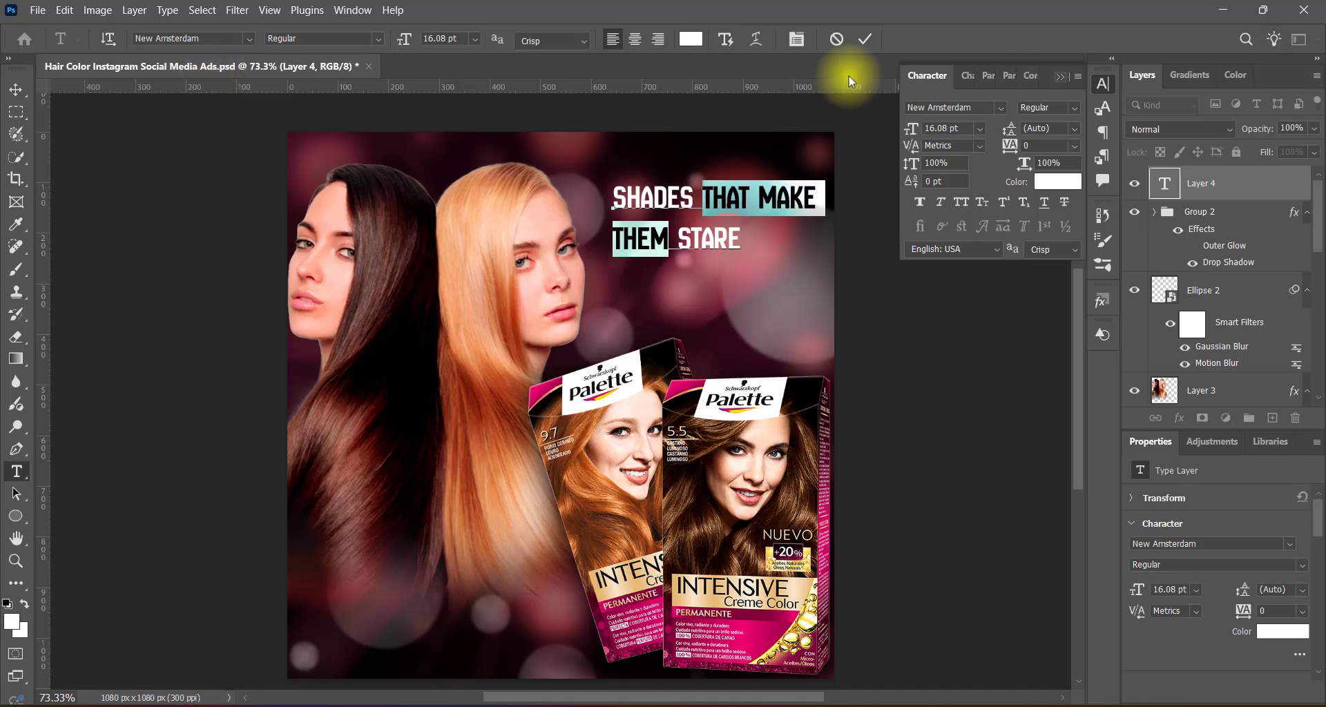
{"action": "left_click", "coordinate": [248, 38]}
{"action": "key", "text": "Down"}
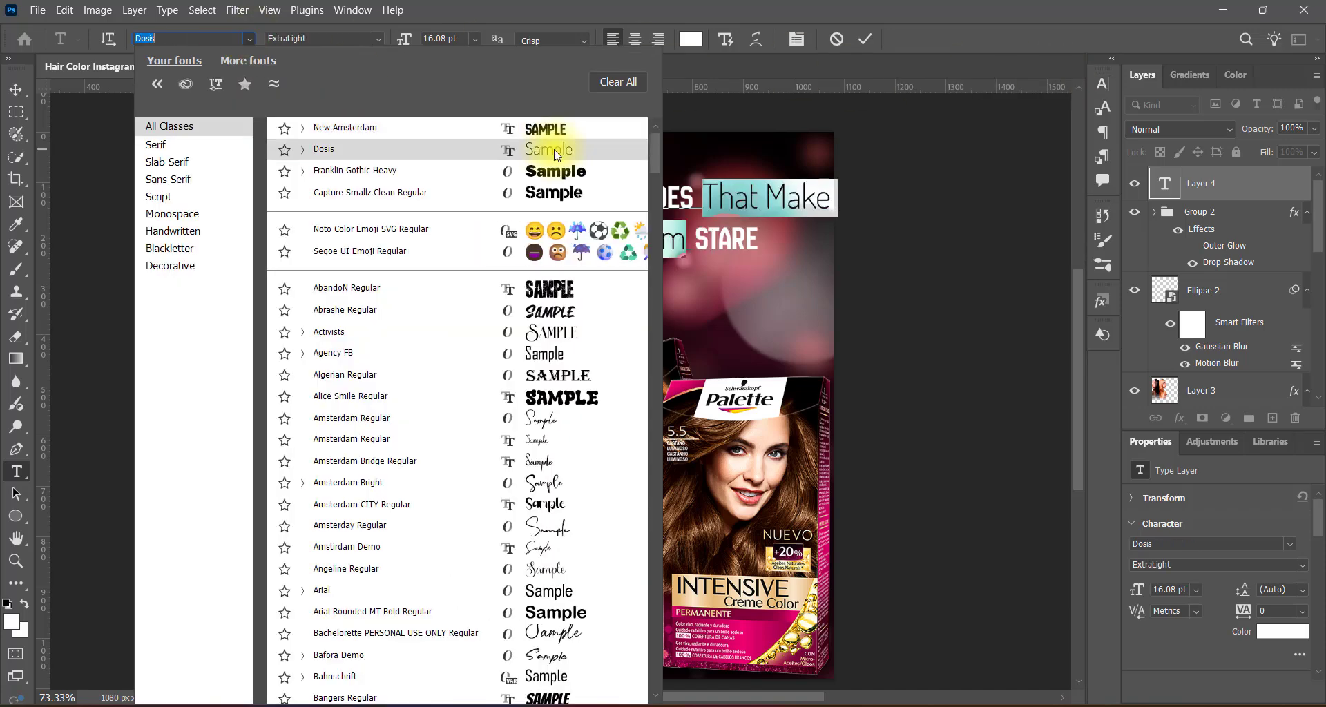
{"action": "left_click", "coordinate": [561, 149]}
{"action": "left_click", "coordinate": [1103, 83]}
{"action": "left_click", "coordinate": [920, 201]}
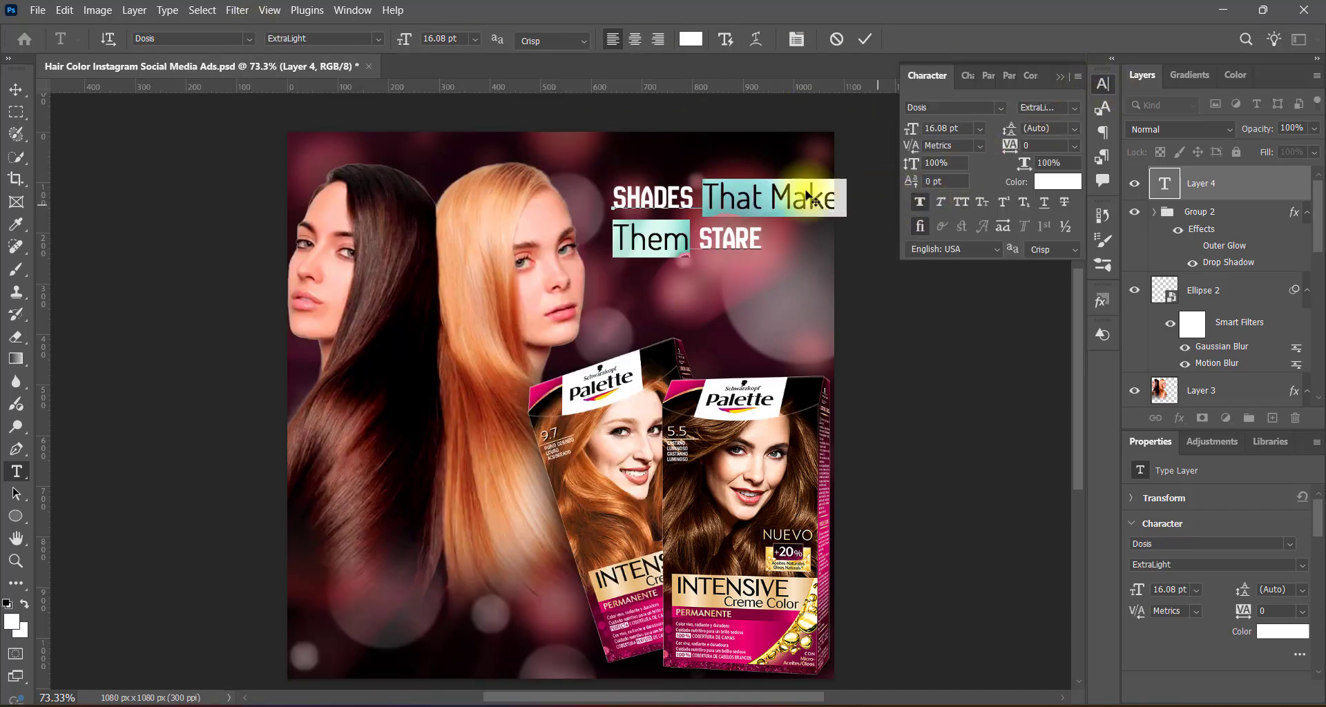
Set the words "That Make Them" to the Regular weight of Dosis at 10 pt.
{"action": "left_click", "coordinate": [377, 39]}
{"action": "left_click", "coordinate": [373, 123]}
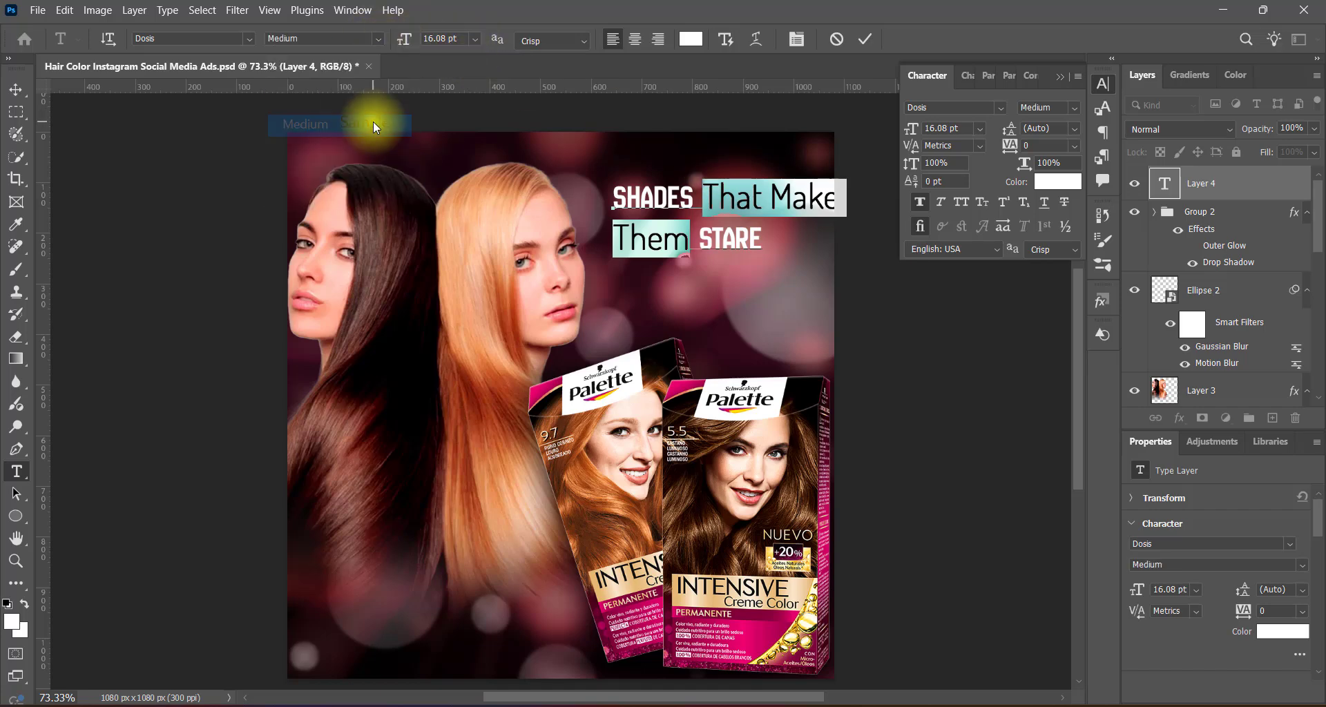
{"action": "left_click", "coordinate": [375, 38]}
{"action": "left_click", "coordinate": [366, 102]}
{"action": "left_click", "coordinate": [474, 40]}
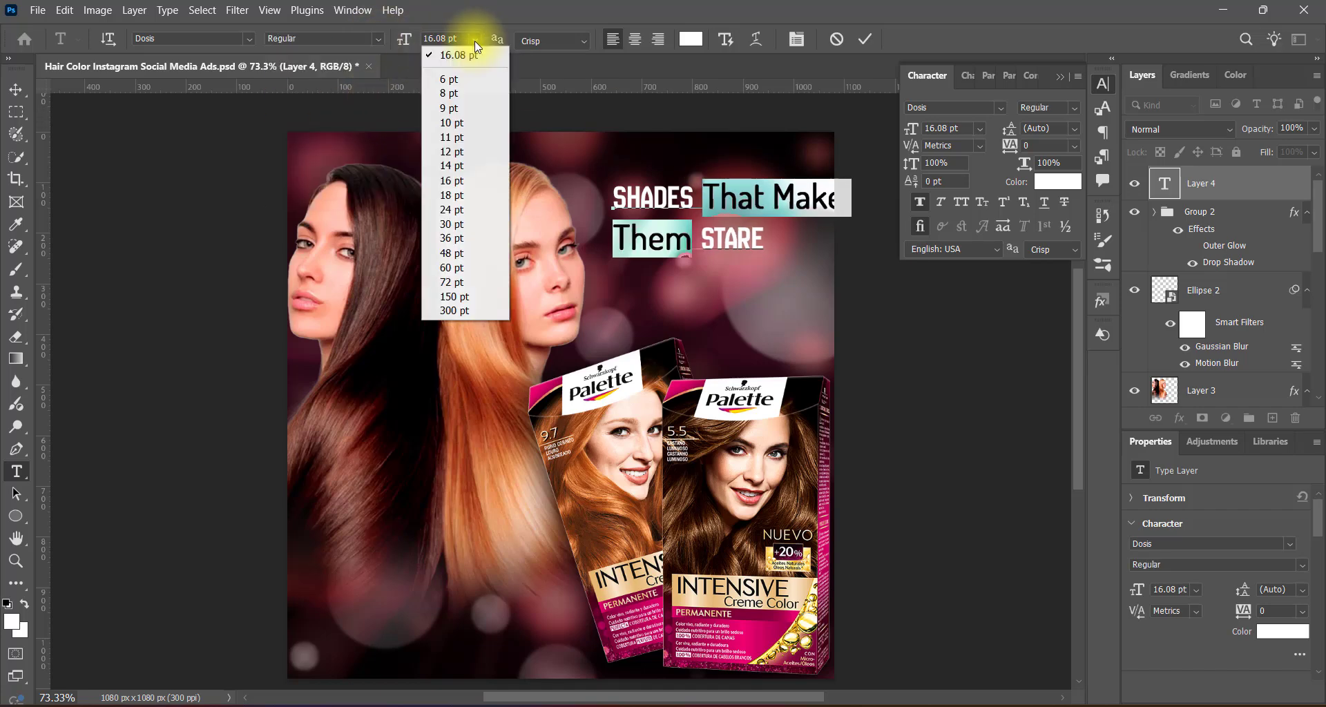
{"action": "left_click", "coordinate": [462, 122]}
Format the word "SHADES" as Italic in New Amsterdam at 24 pt.
{"action": "left_click_drag", "start_coordinate": [615, 198], "coordinate": [691, 197]}
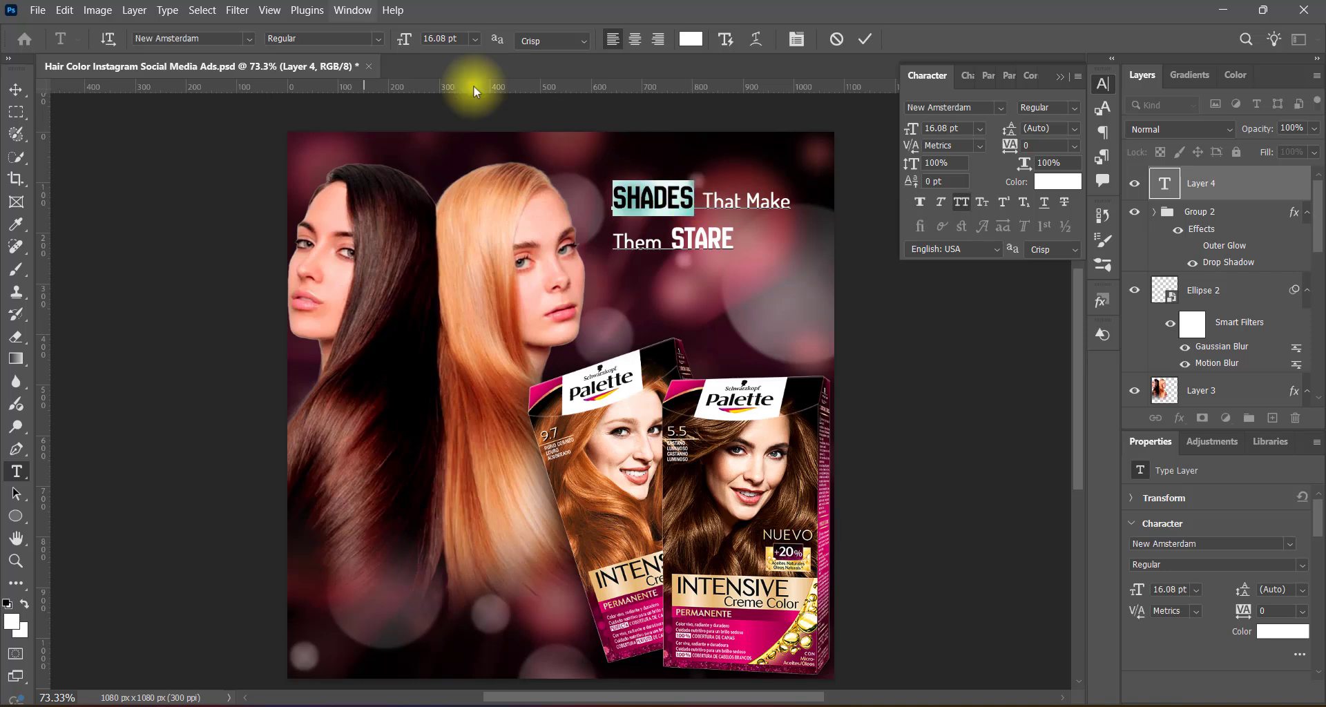
{"action": "left_click", "coordinate": [377, 39]}
{"action": "left_click", "coordinate": [366, 75]}
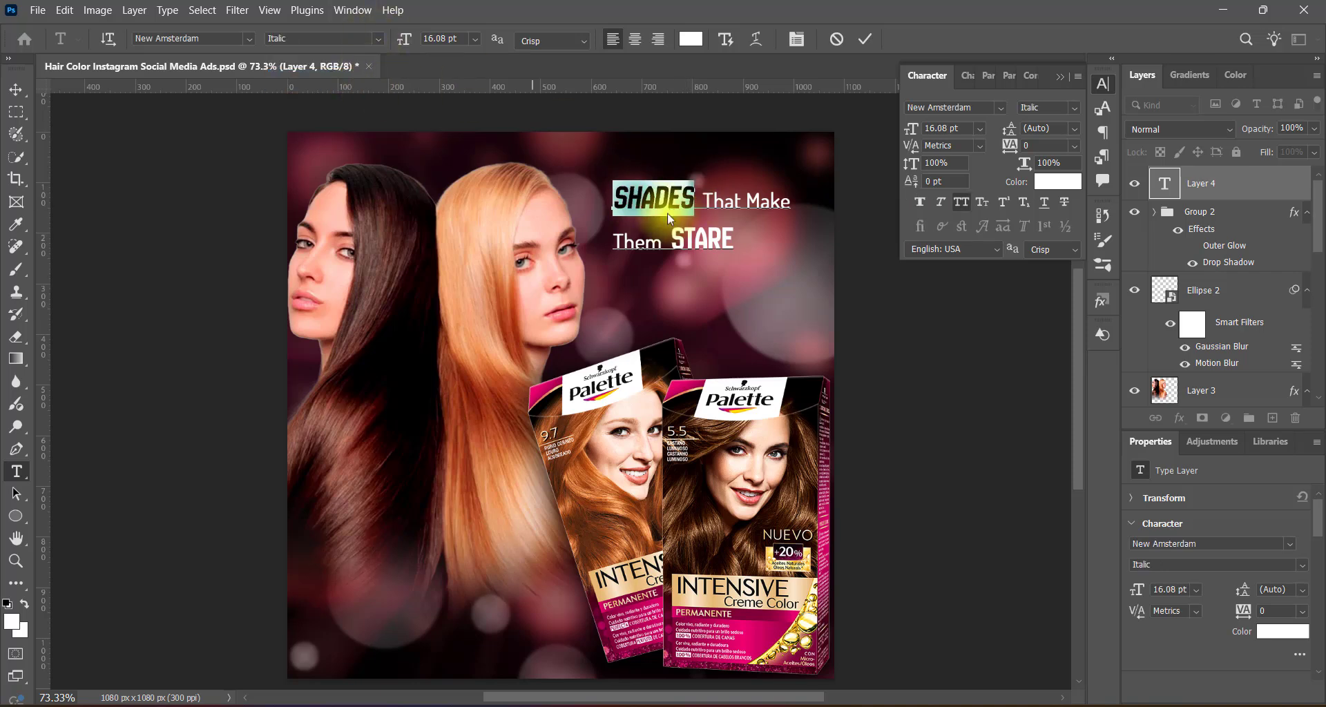
{"action": "left_click", "coordinate": [475, 39]}
{"action": "left_click", "coordinate": [468, 210]}
Set the word "STARE" to 18 pt and commit the headline text.
{"action": "left_click_drag", "start_coordinate": [672, 239], "coordinate": [738, 239]}
{"action": "left_click", "coordinate": [474, 39]}
{"action": "left_click", "coordinate": [471, 195]}
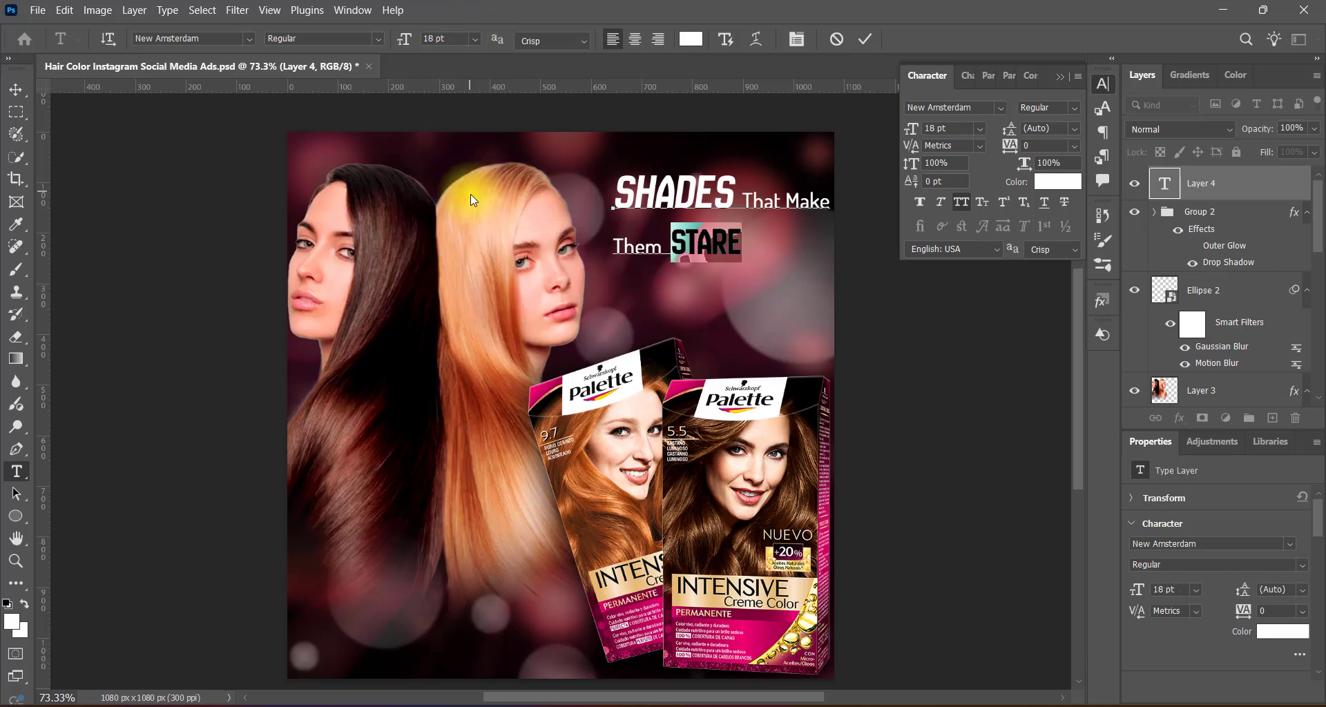
{"action": "left_click", "coordinate": [866, 40]}
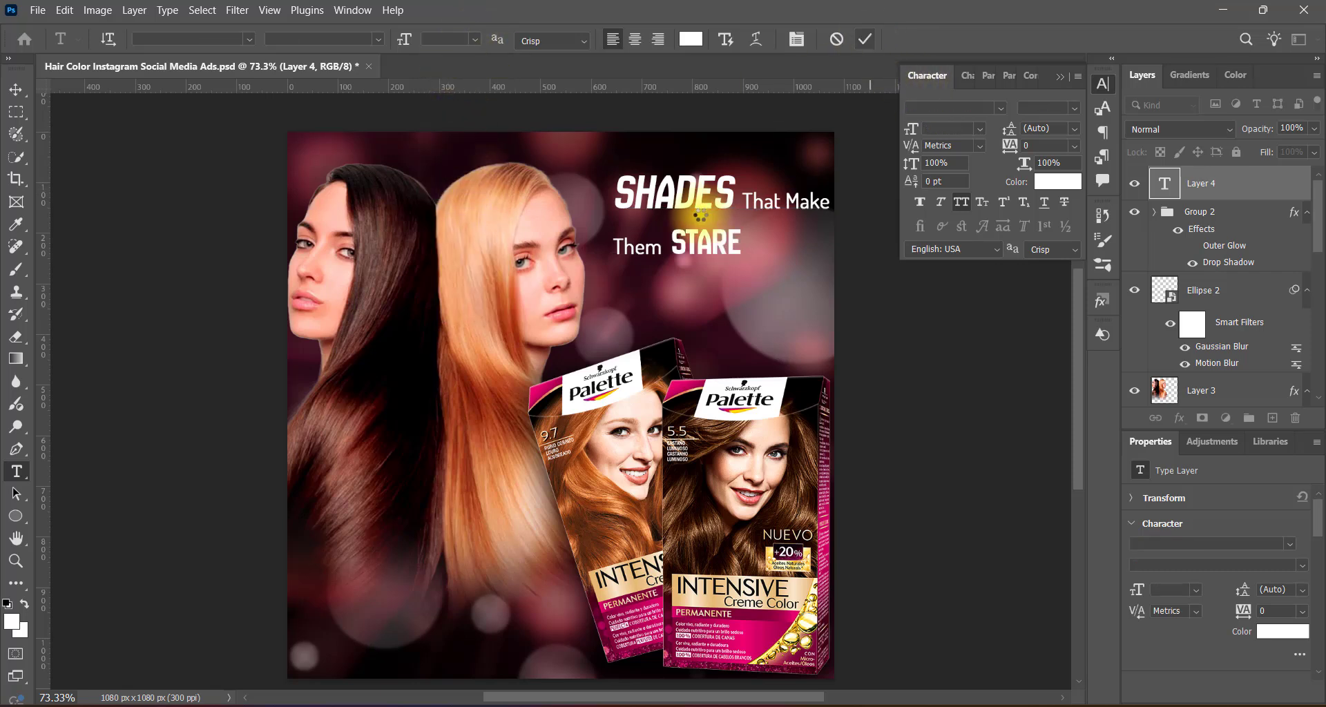
Indent the headline's second line with spaces and set the whole headline's leading to 18 pt.
{"action": "left_click", "coordinate": [615, 245]}
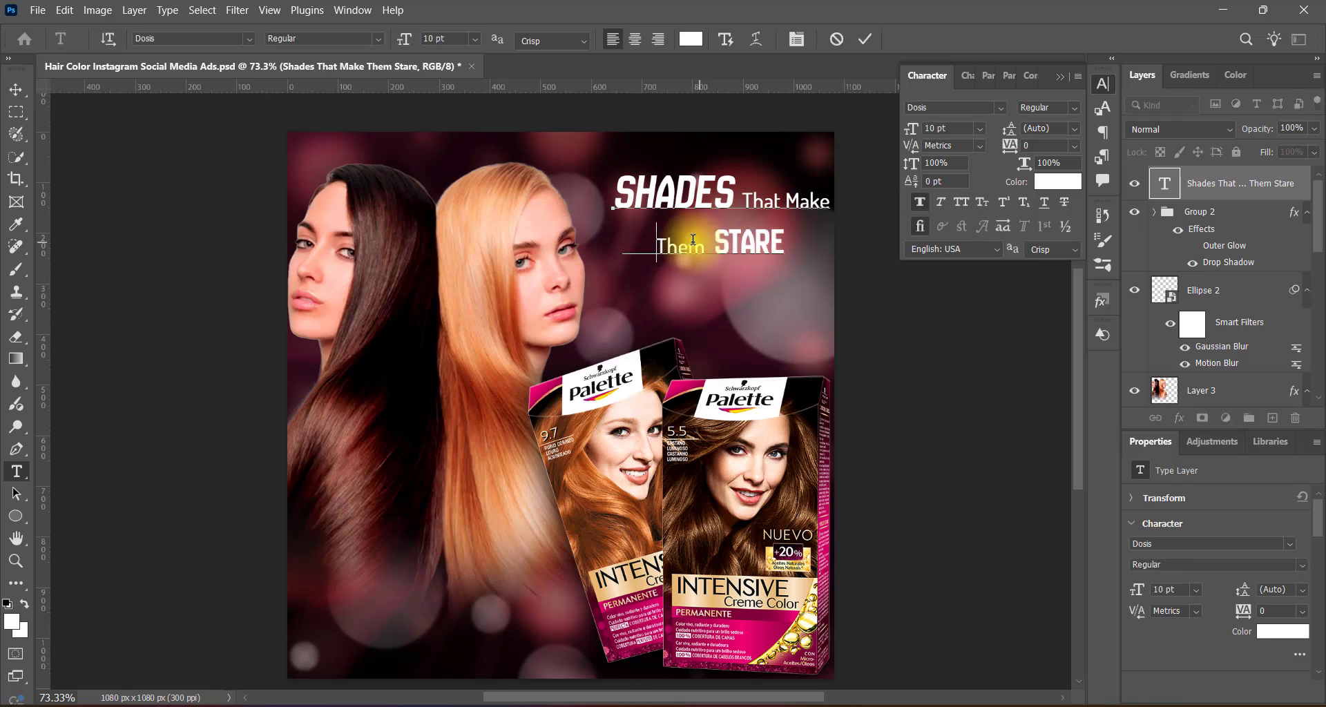
{"action": "left_click", "coordinate": [1060, 77]}
{"action": "left_click_drag", "start_coordinate": [617, 194], "coordinate": [841, 245]}
{"action": "left_click", "coordinate": [1103, 84]}
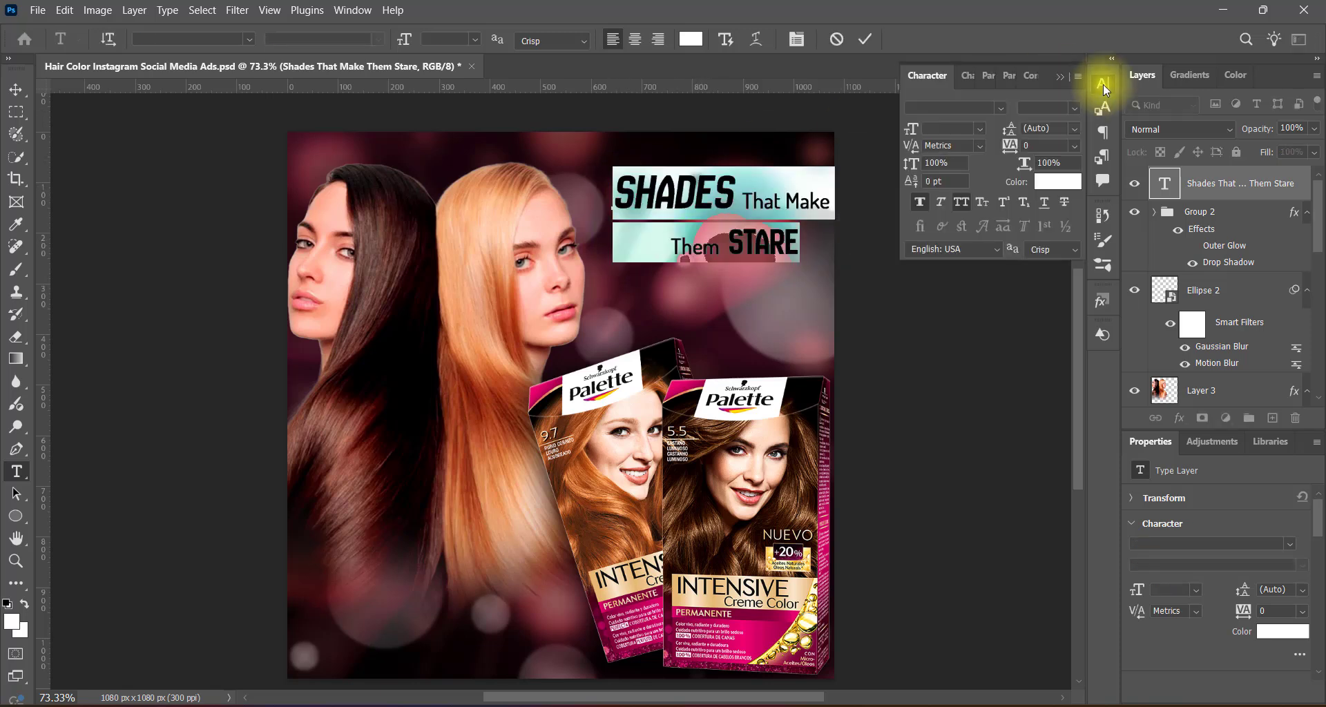
{"action": "left_click", "coordinate": [1074, 130]}
{"action": "left_click", "coordinate": [1051, 284]}
{"action": "left_click", "coordinate": [1060, 77]}
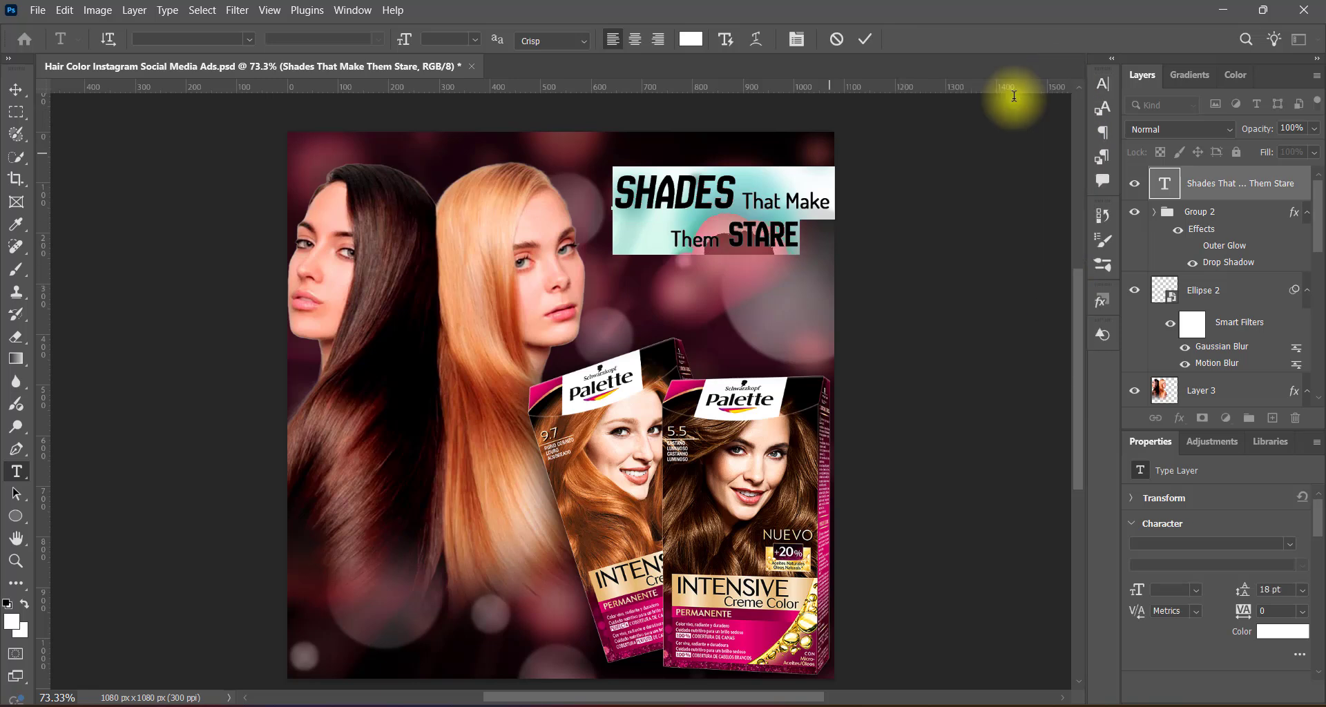
Underline the blank spaces in front of "Them" in the headline's second line and commit the text.
{"action": "left_click_drag", "start_coordinate": [672, 235], "coordinate": [586, 246]}
{"action": "left_click", "coordinate": [1103, 85]}
{"action": "left_click", "coordinate": [1042, 201]}
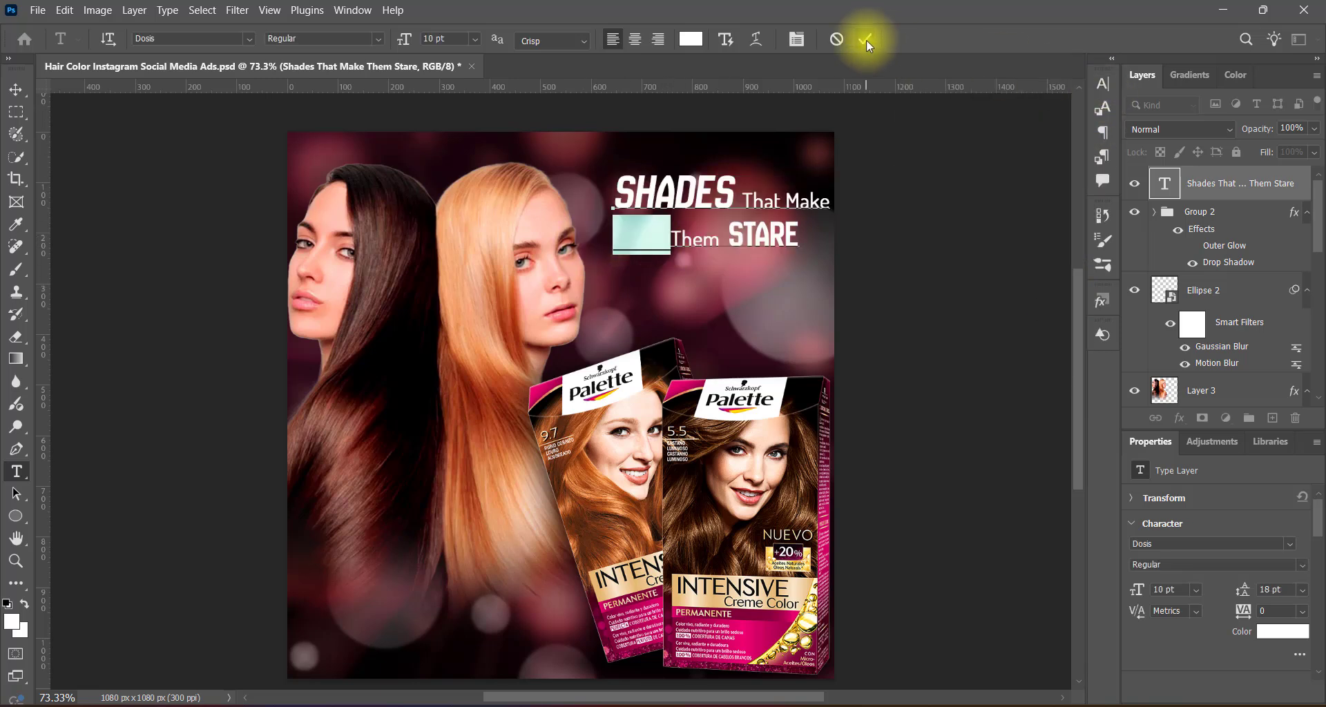
{"action": "left_click", "coordinate": [866, 40]}
Move the headline slightly toward the blonde woman, enlarge it to about 108%, and shift it a little lower.
{"action": "left_click", "coordinate": [17, 91]}
{"action": "left_click_drag", "start_coordinate": [698, 212], "coordinate": [674, 205]}
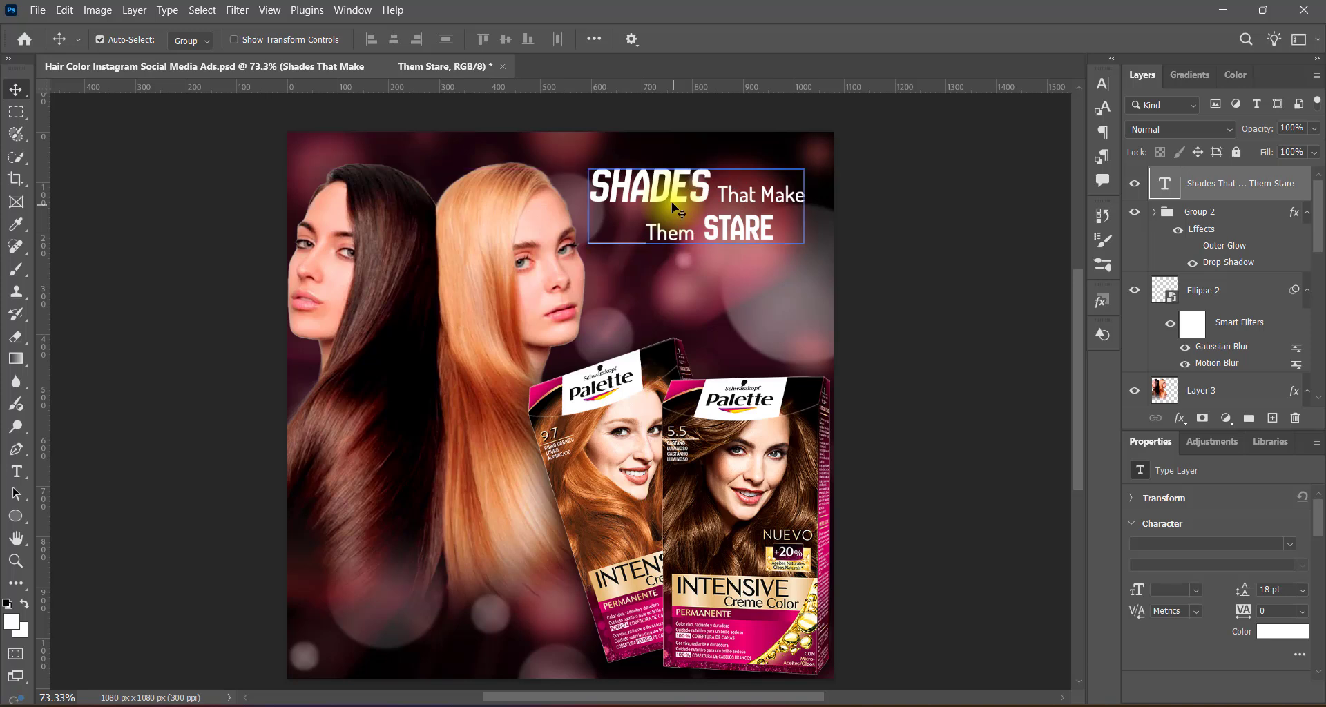
{"action": "key", "text": "ctrl+t"}
{"action": "left_click_drag", "start_coordinate": [803, 246], "coordinate": [817, 273]}
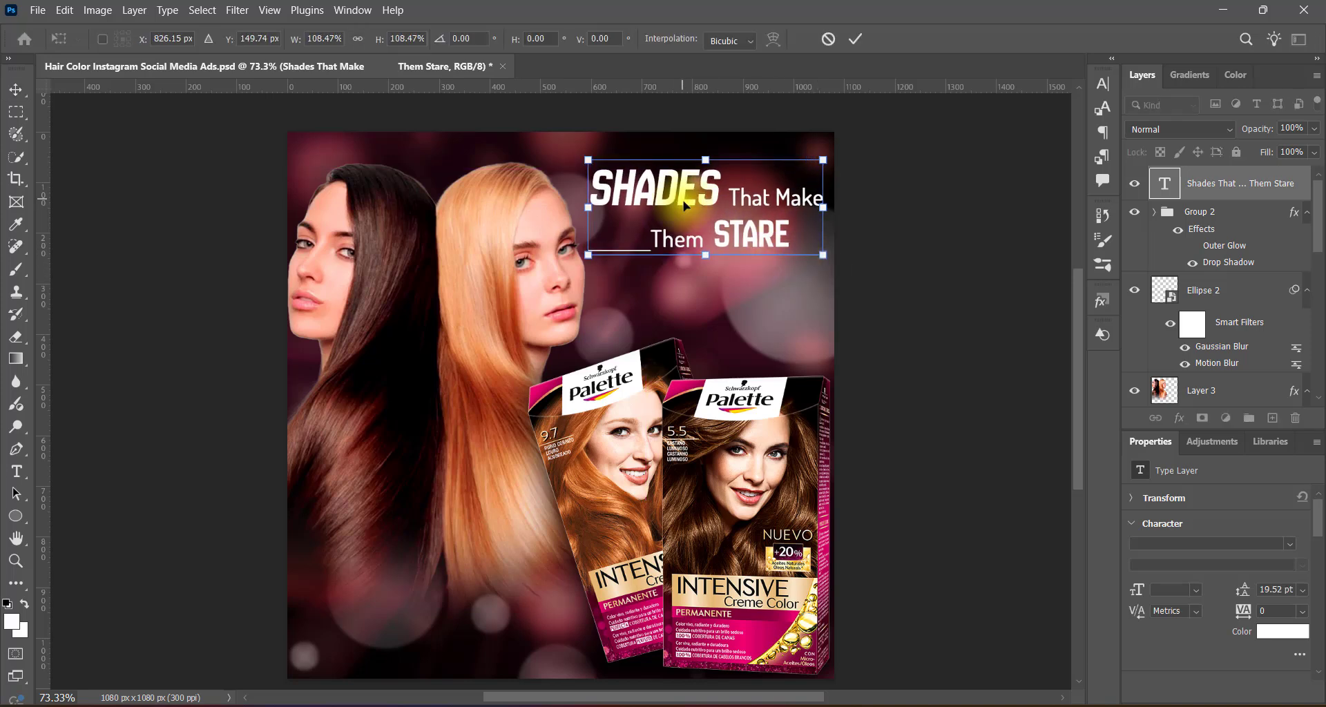
{"action": "key", "text": "Return"}
{"action": "left_click_drag", "start_coordinate": [683, 202], "coordinate": [678, 235]}
Remove the underline from the blank spaces in front of "Them" and commit the text.
{"action": "double_click", "coordinate": [655, 277]}
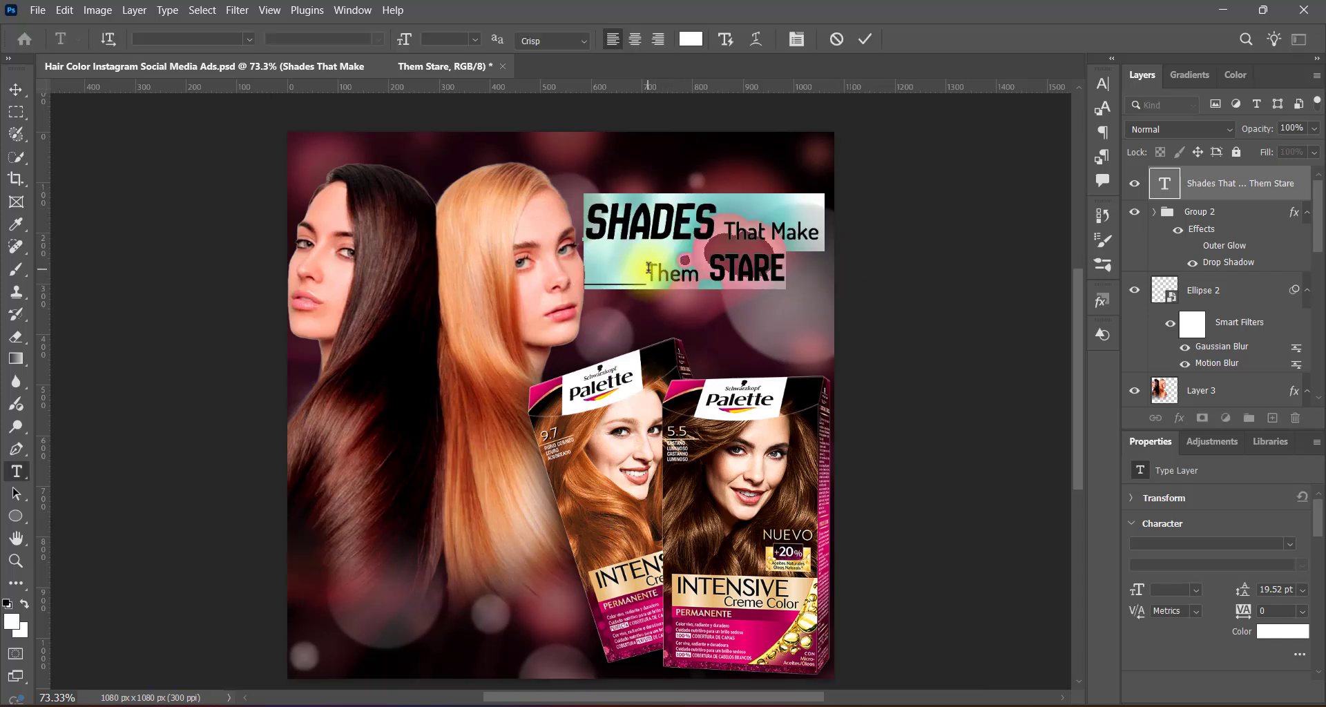
{"action": "left_click_drag", "start_coordinate": [646, 275], "coordinate": [588, 275]}
{"action": "key", "text": "BackSpace"}
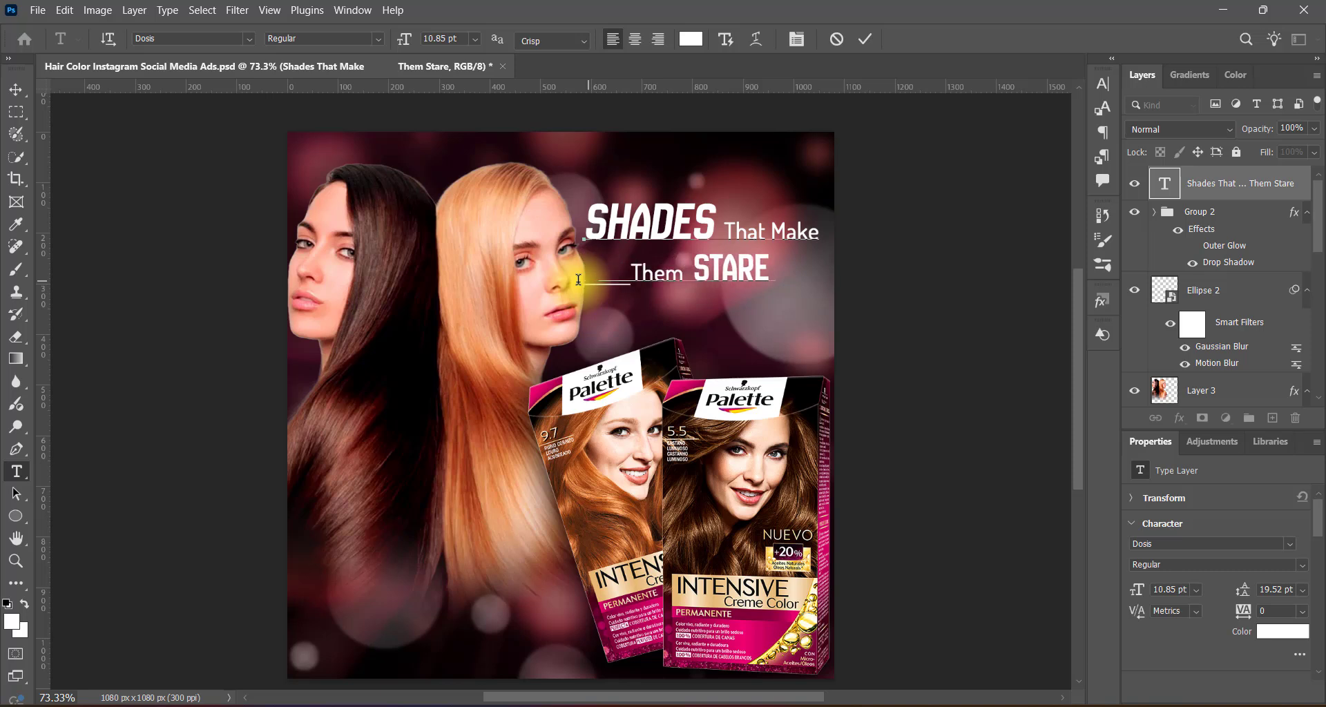
{"action": "left_click", "coordinate": [1108, 81]}
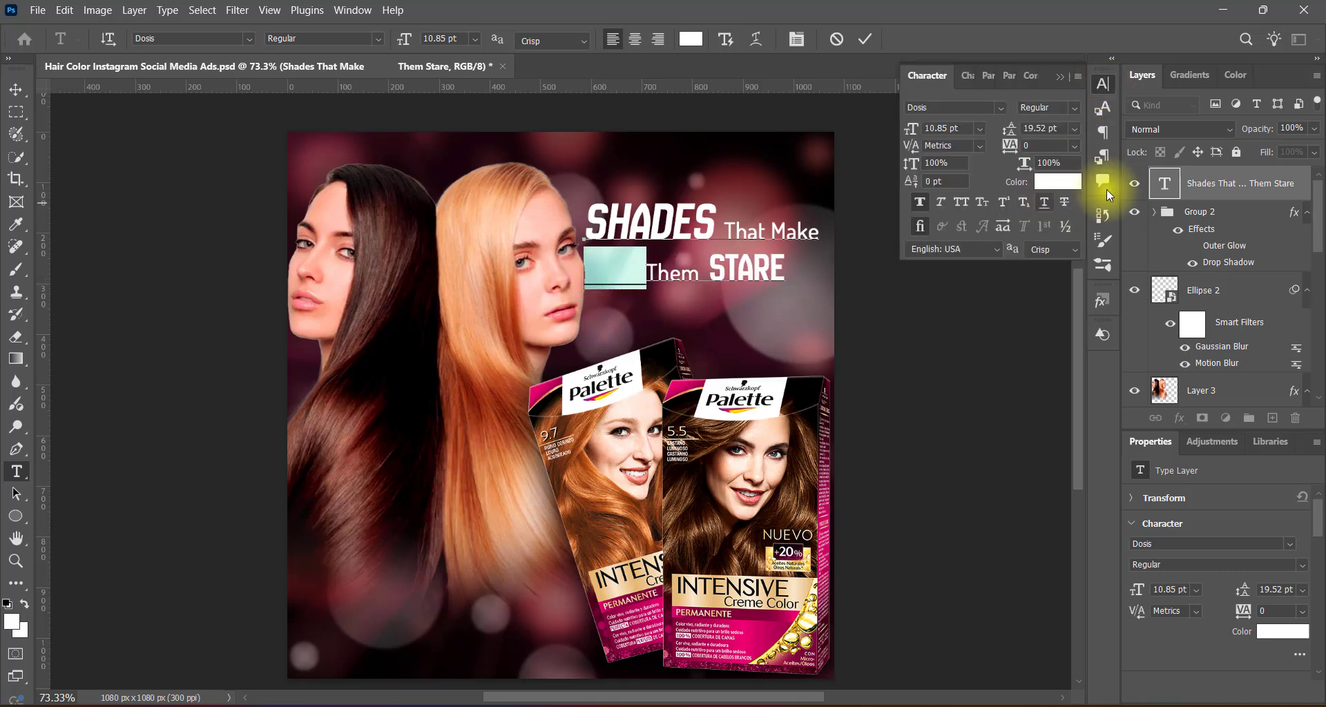
{"action": "left_click", "coordinate": [1064, 72]}
{"action": "left_click", "coordinate": [865, 39]}
{"action": "key", "text": "v"}
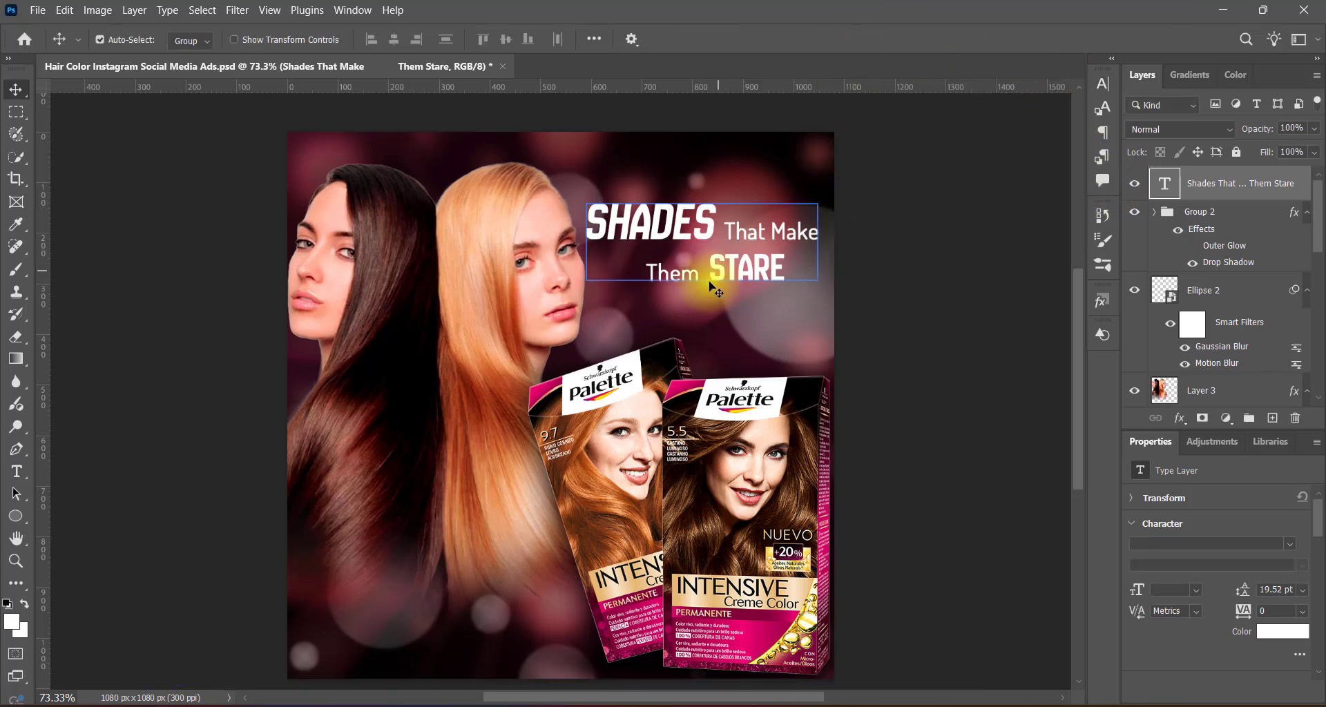
Rebreak the headline as "SHADES That" over "Make Them STARE", removing the second line's indent spaces.
{"action": "double_click", "coordinate": [798, 233]}
{"action": "key", "text": "Return"}
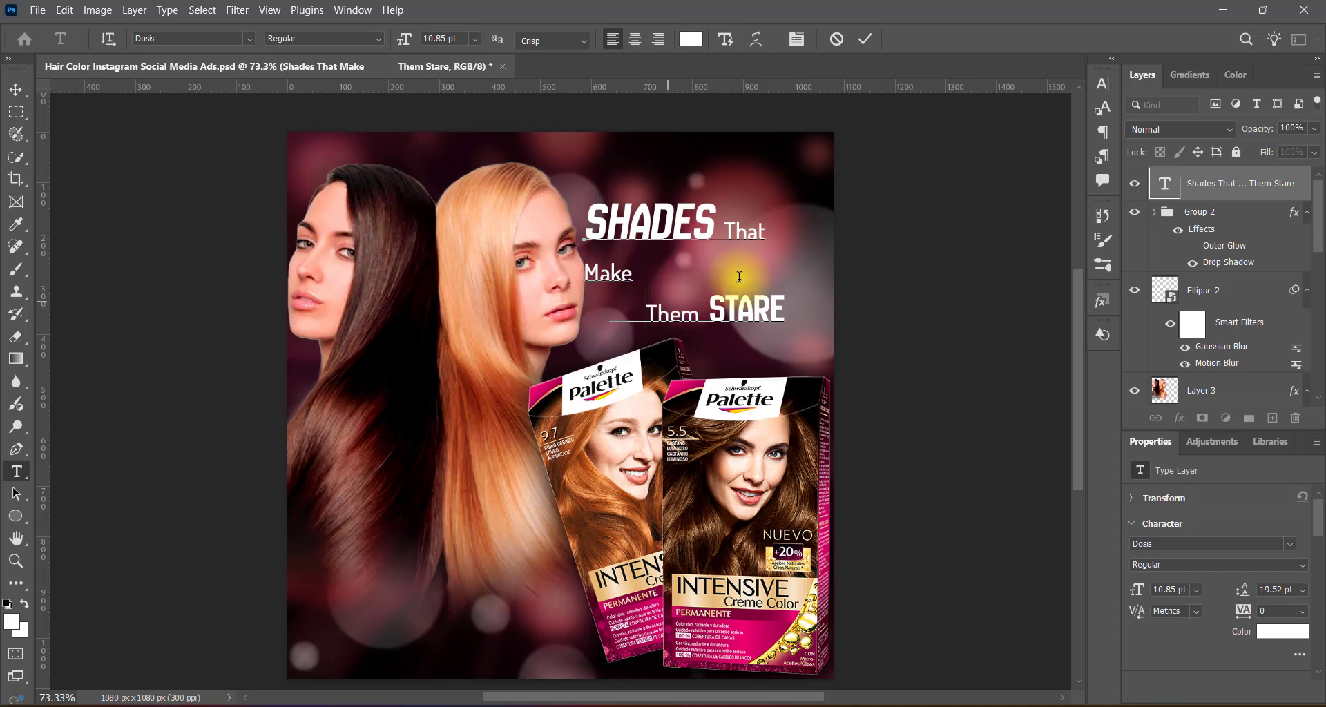
{"action": "key", "text": "BackSpace"}
{"action": "key", "text": "BackSpace"}
{"action": "key", "text": "BackSpace"}
{"action": "key", "text": "BackSpace"}
{"action": "key", "text": "BackSpace"}
{"action": "key", "text": "BackSpace"}
{"action": "key", "text": "BackSpace"}
{"action": "key", "text": "BackSpace"}
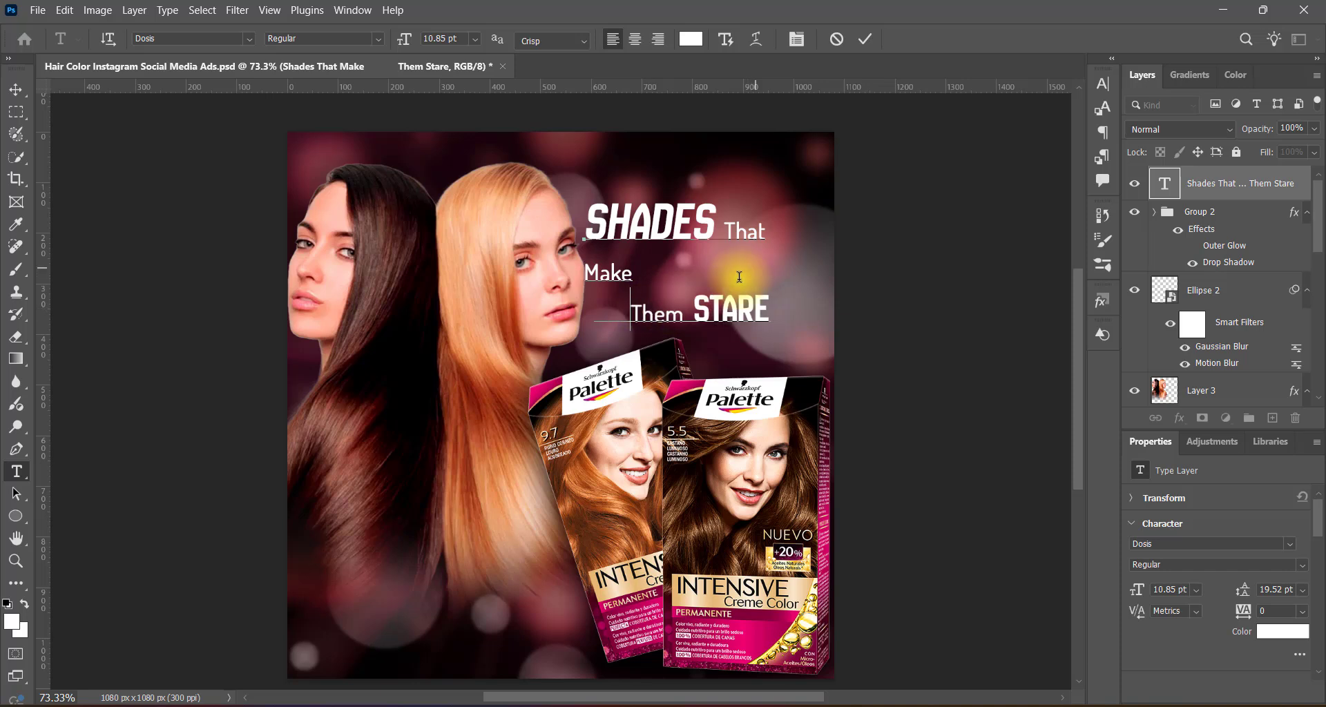
{"action": "key", "text": "Delete"}
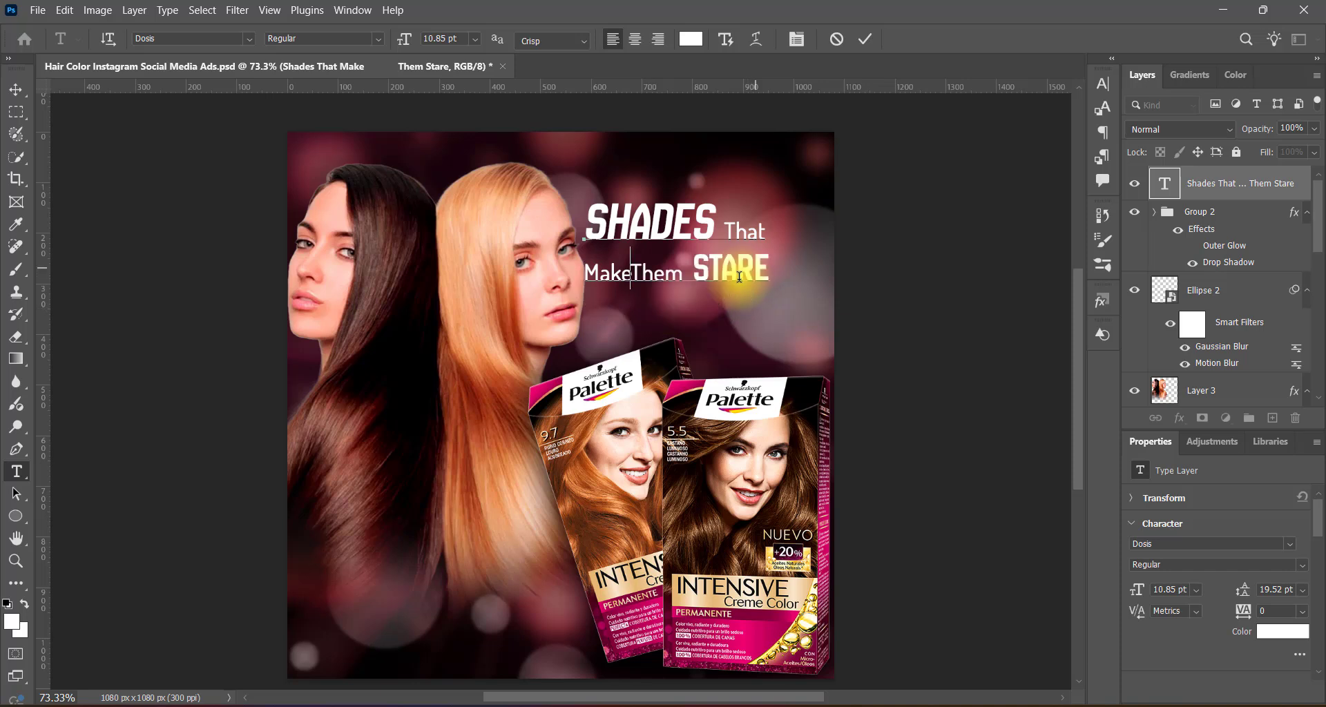
{"action": "key", "text": "ctrl+Return"}
{"action": "key", "text": "v"}
Scale the headline to about 119% and position it in the space above the Palette boxes.
{"action": "key", "text": "ctrl+t"}
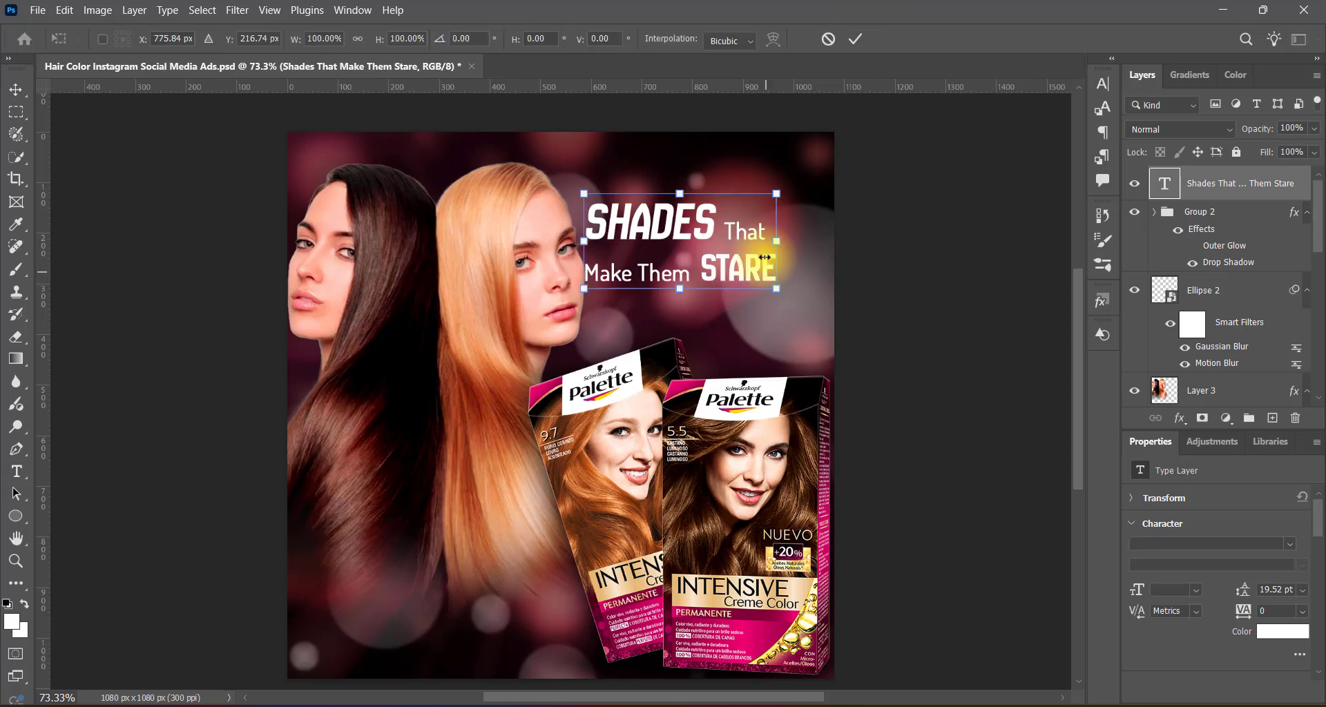
{"action": "left_click_drag", "start_coordinate": [774, 242], "coordinate": [828, 251]}
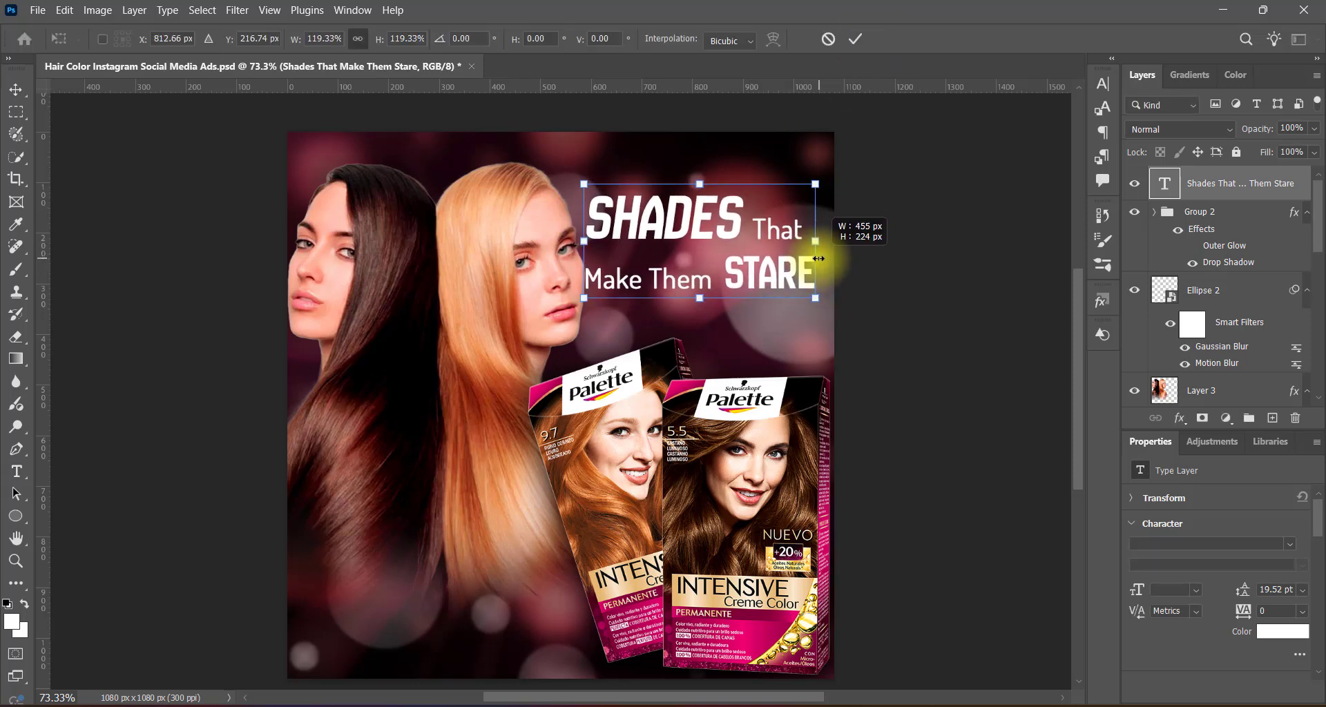
{"action": "key", "text": "Return"}
{"action": "left_click_drag", "start_coordinate": [690, 234], "coordinate": [703, 250]}
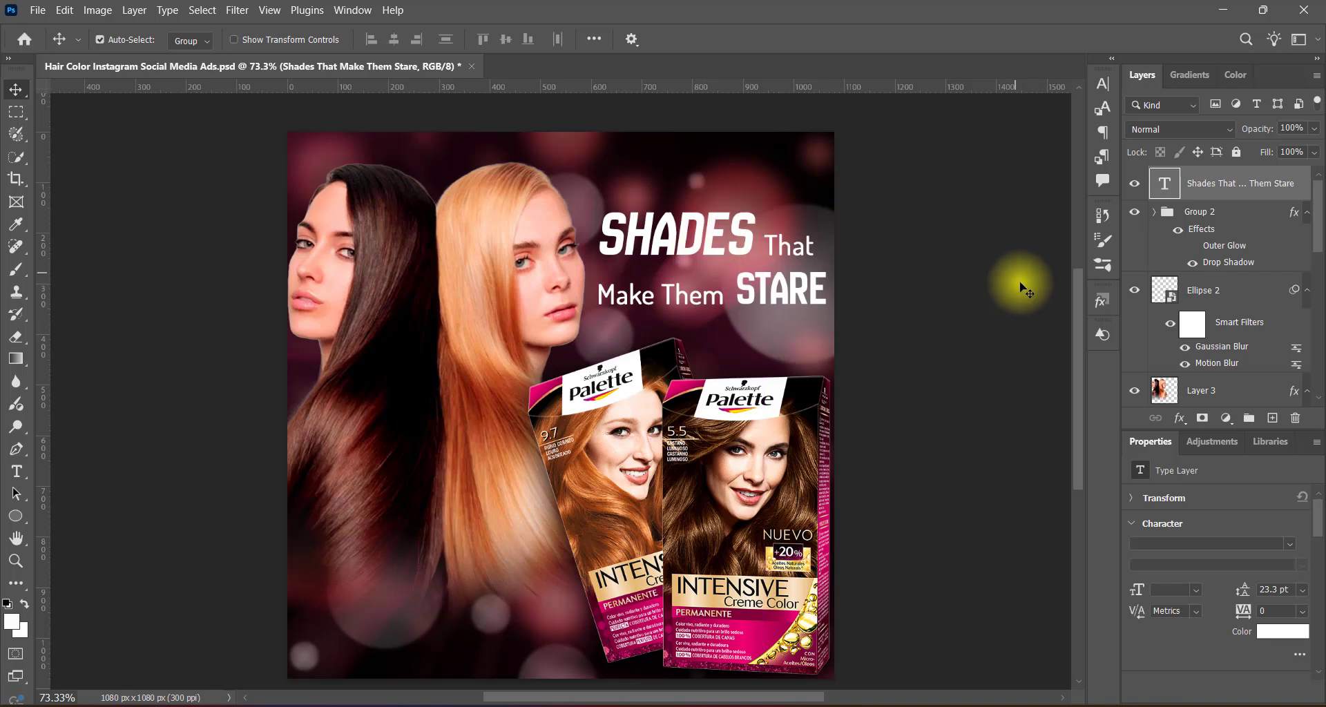
{"action": "key", "text": "Left"}
{"action": "key", "text": "Left"}
{"action": "key", "text": "Left"}
{"action": "key", "text": "Up"}
{"action": "key", "text": "Up"}
{"action": "key", "text": "Up"}
{"action": "key", "text": "Up"}
{"action": "key", "text": "Up"}
{"action": "key", "text": "Up"}
{"action": "key", "text": "Up"}
{"action": "key", "text": "Up"}
{"action": "key", "text": "Up"}
{"action": "key", "text": "Up"}
{"action": "key", "text": "Up"}
{"action": "key", "text": "Up"}
{"action": "key", "text": "Up"}
{"action": "key", "text": "Up"}
{"action": "key", "text": "Up"}
{"action": "key", "text": "Up"}
{"action": "key", "text": "Up"}
{"action": "key", "text": "Up"}
{"action": "key", "text": "Up"}
{"action": "key", "text": "Up"}
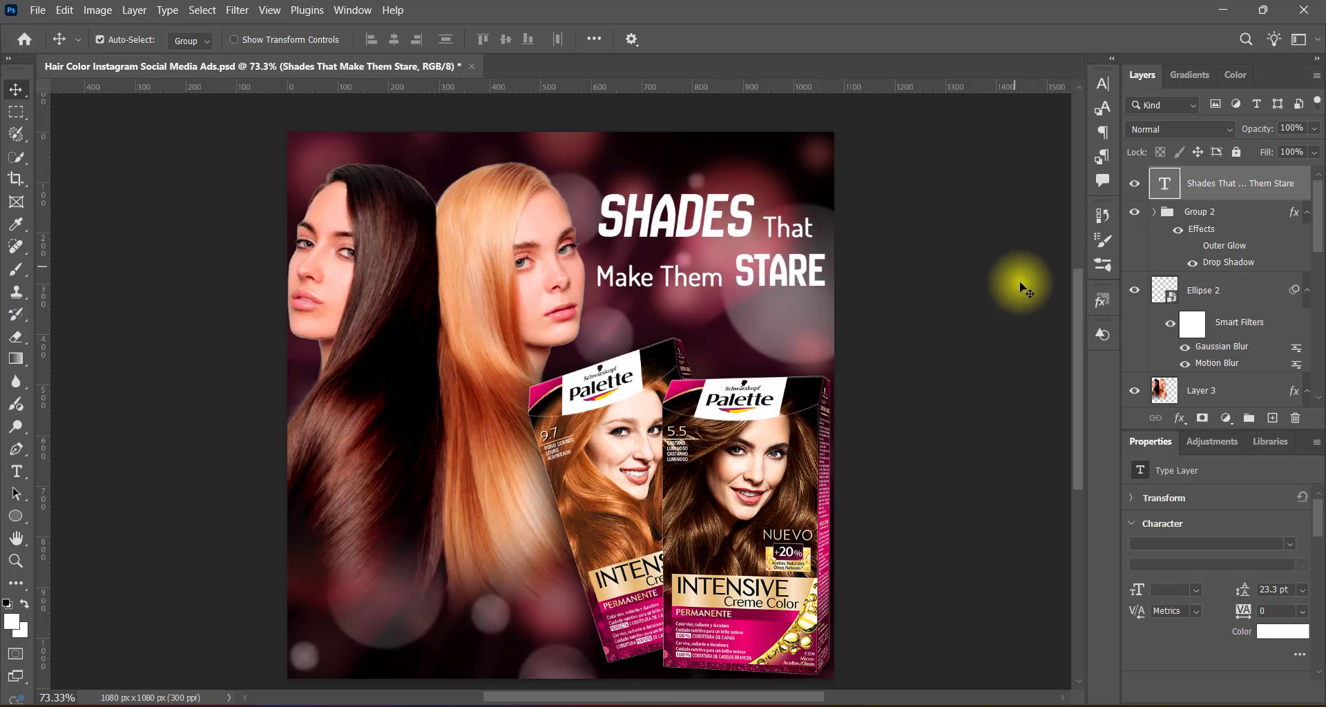
Set the words "Make Them" in the headline's second line to 11 pt.
{"action": "double_click", "coordinate": [734, 273]}
{"action": "left_click_drag", "start_coordinate": [597, 276], "coordinate": [724, 277]}
{"action": "left_click", "coordinate": [476, 39]}
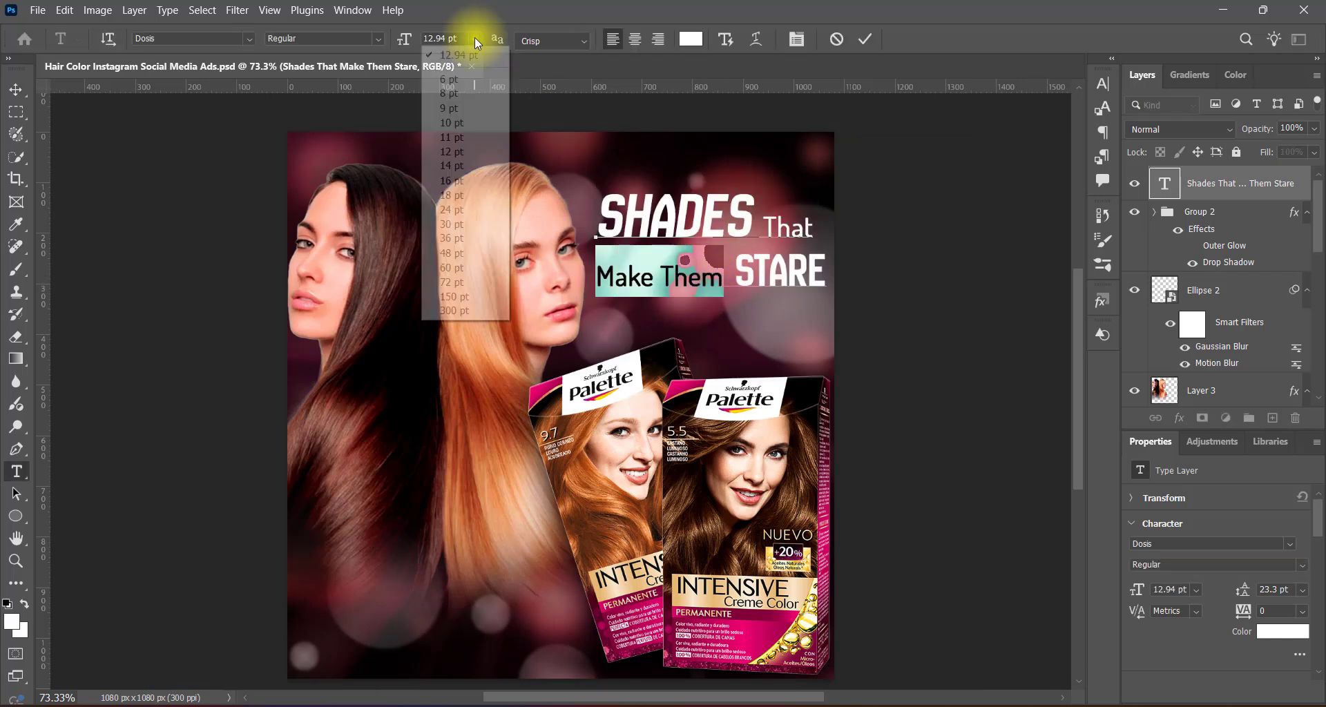
{"action": "left_click", "coordinate": [473, 137]}
{"action": "left_click", "coordinate": [866, 39]}
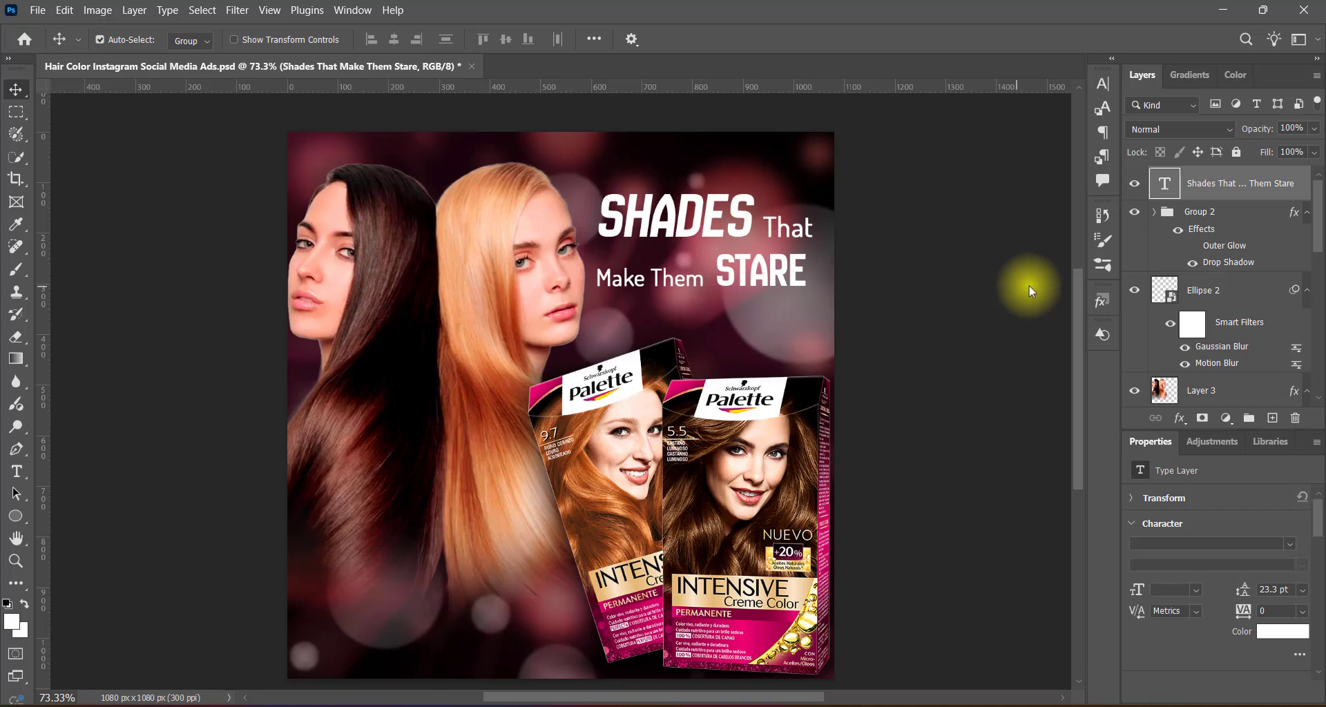
Give the headline a soft black Drop Shadow at 100% opacity with a size of 54 px.
{"action": "left_click", "coordinate": [701, 402]}
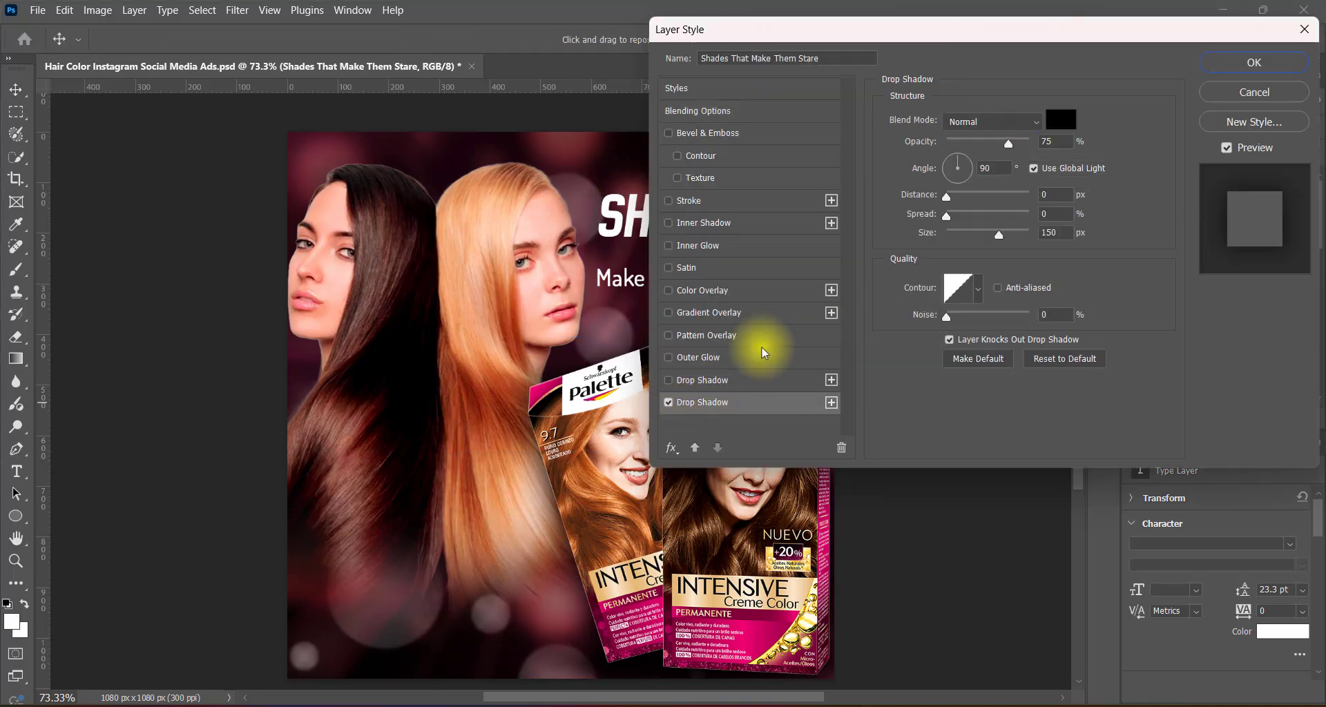
{"action": "left_click_drag", "start_coordinate": [1009, 143], "coordinate": [1184, 125]}
{"action": "left_click_drag", "start_coordinate": [999, 234], "coordinate": [972, 243]}
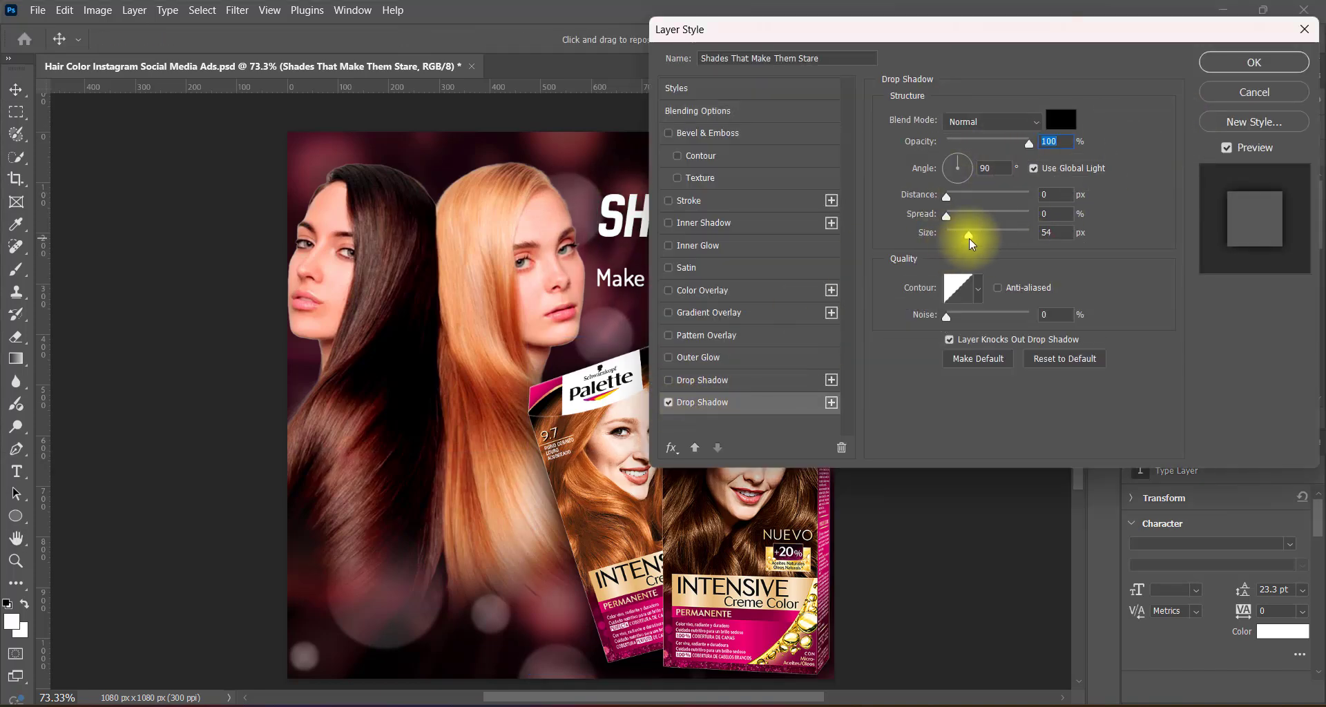
Add a second, tighter Drop Shadow to the headline with a size of 6 px and apply the layer style.
{"action": "left_click", "coordinate": [701, 380]}
{"action": "double_click", "coordinate": [1050, 231]}
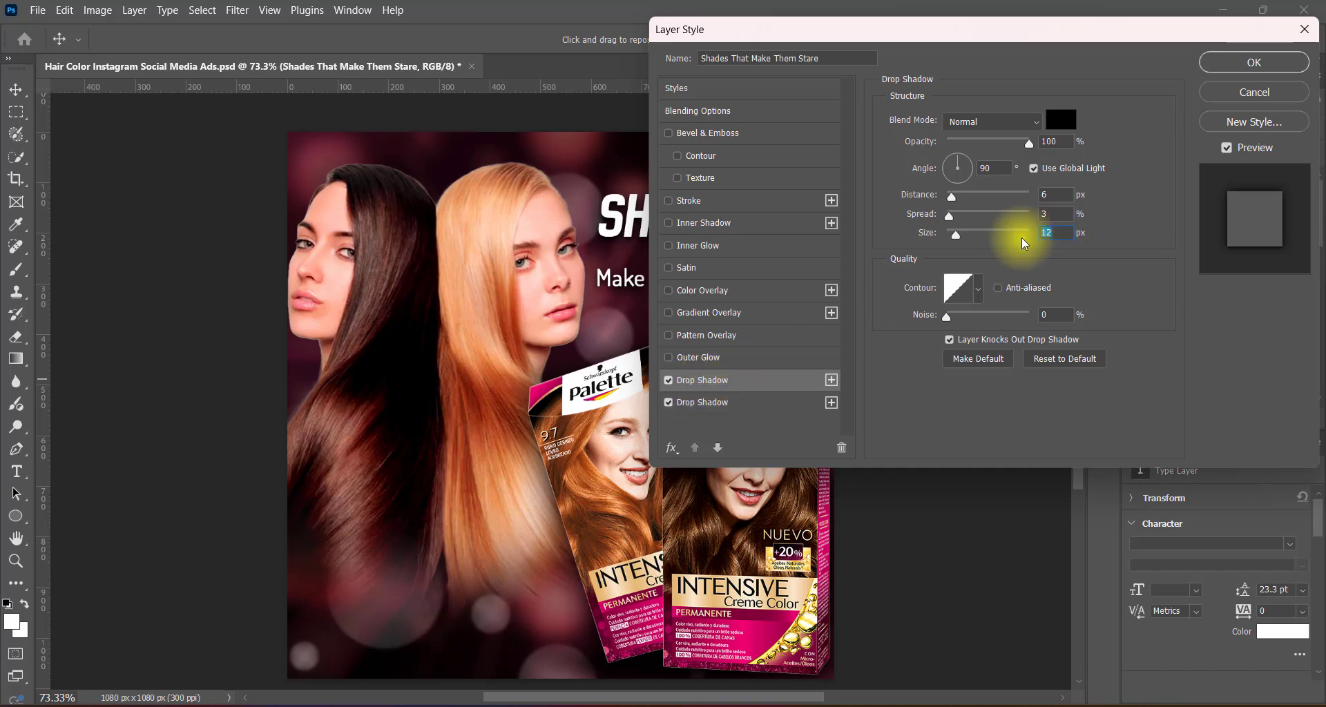
{"action": "type", "text": "6"}
{"action": "double_click", "coordinate": [1046, 195]}
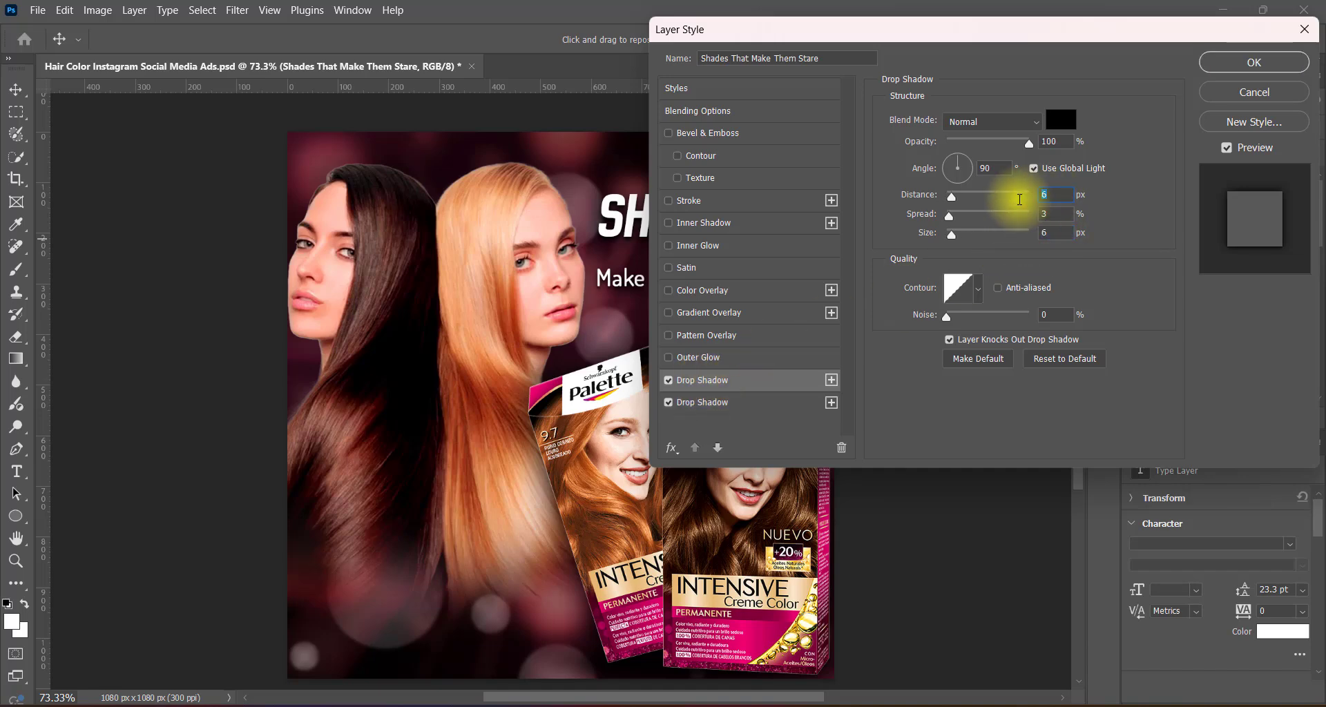
{"action": "left_click", "coordinate": [1233, 64]}
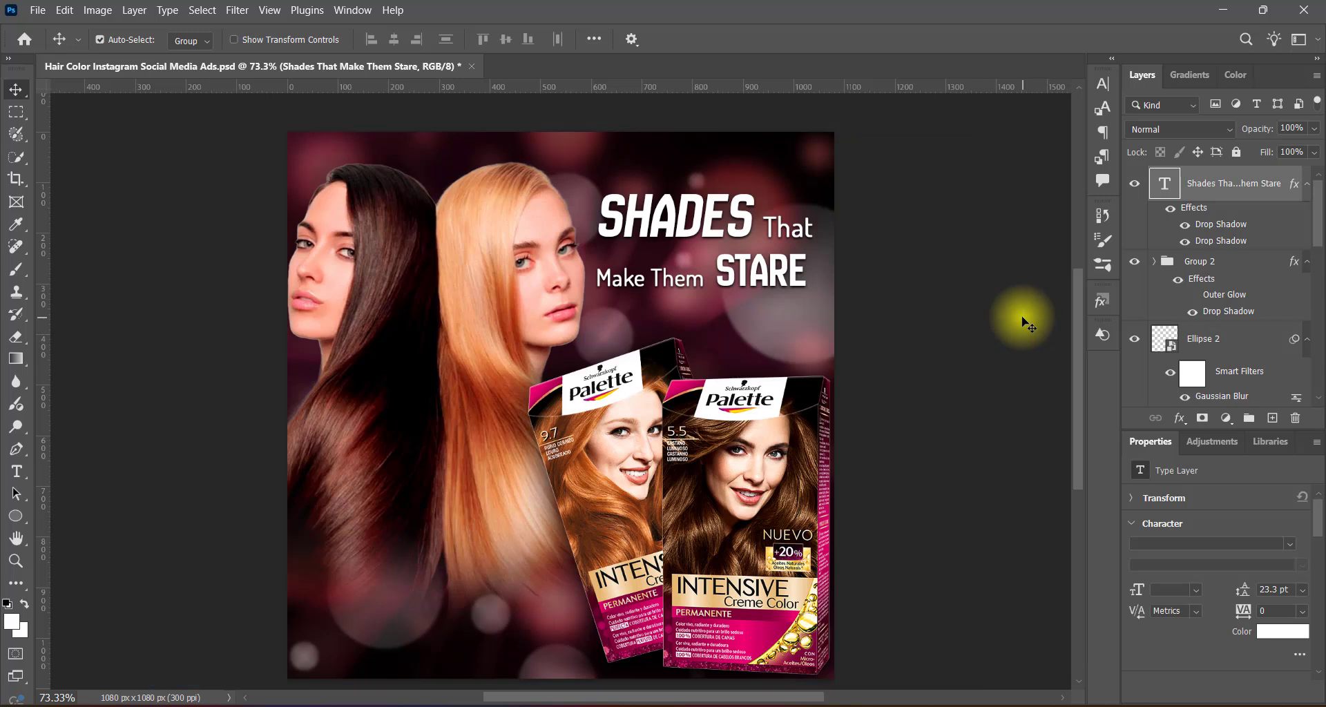
Draw a thin white rectangle about 412 by 4 px on a new layer below the headline, running past the canvas edge.
{"action": "left_click", "coordinate": [1272, 419]}
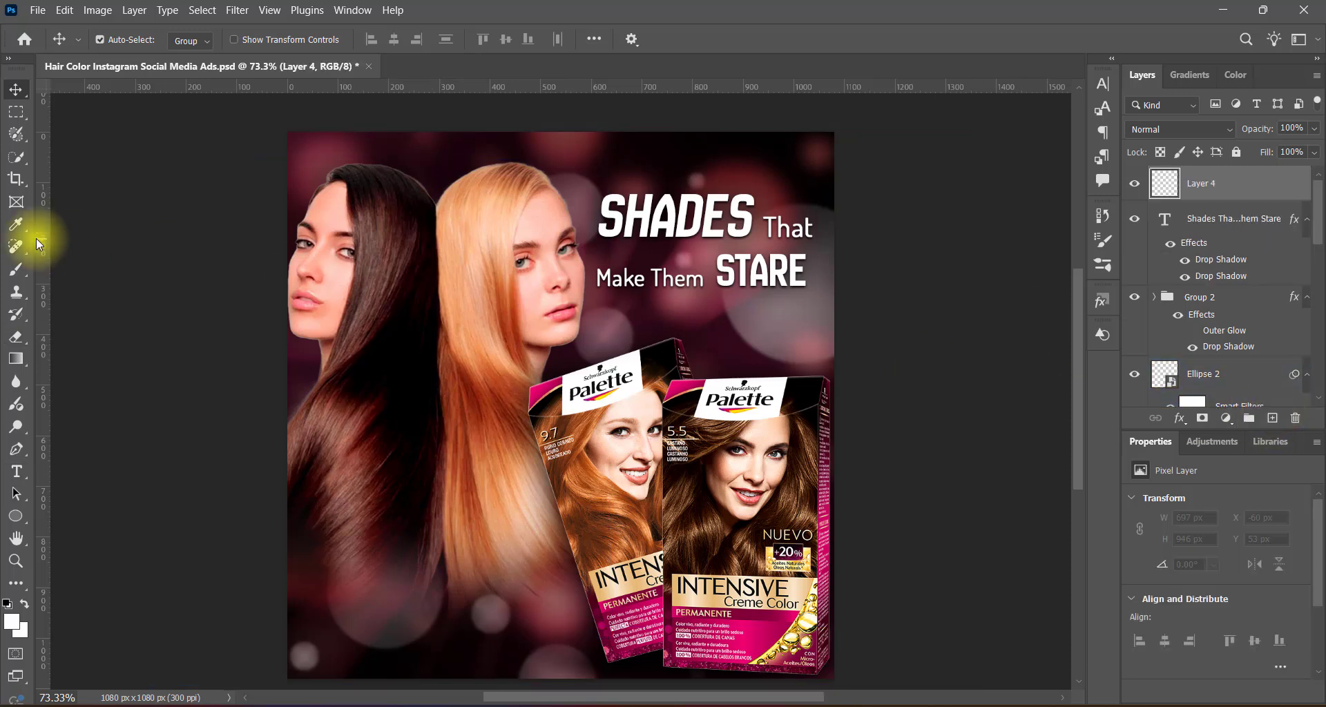
{"action": "left_click", "coordinate": [18, 516]}
{"action": "left_click", "coordinate": [76, 516]}
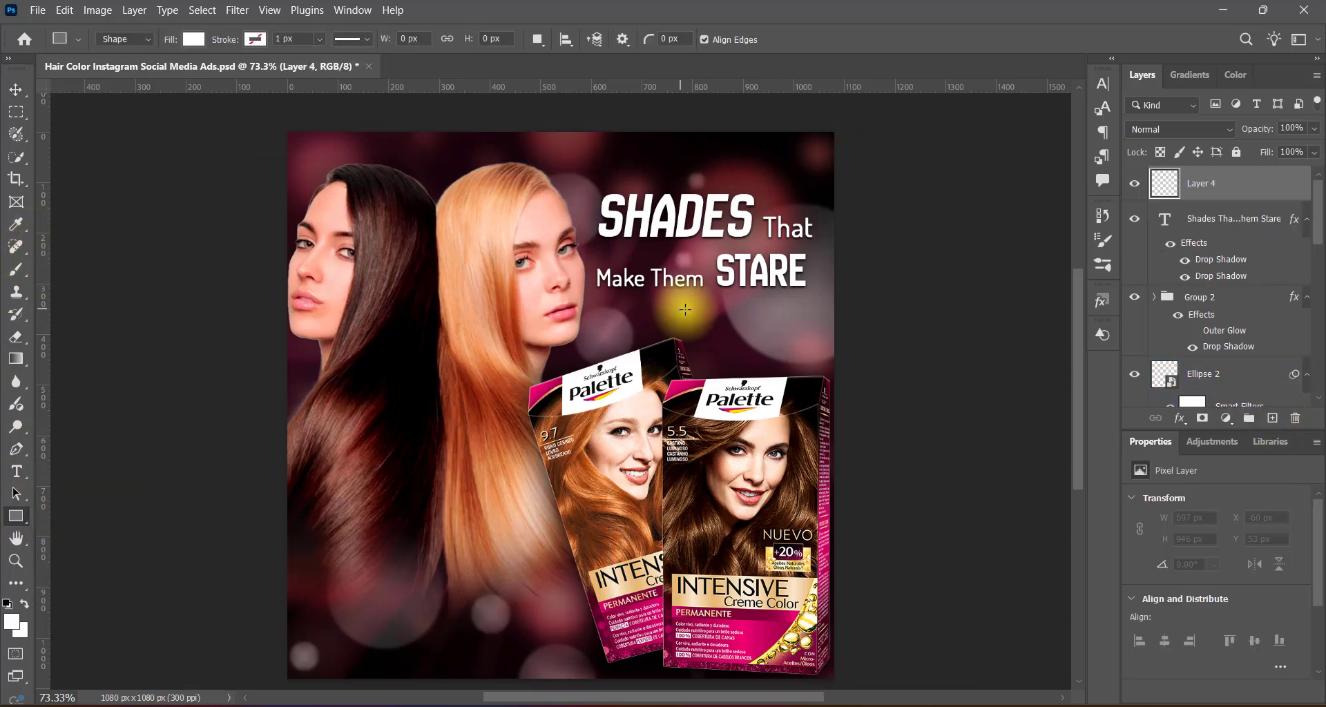
{"action": "left_click_drag", "start_coordinate": [685, 310], "coordinate": [888, 307]}
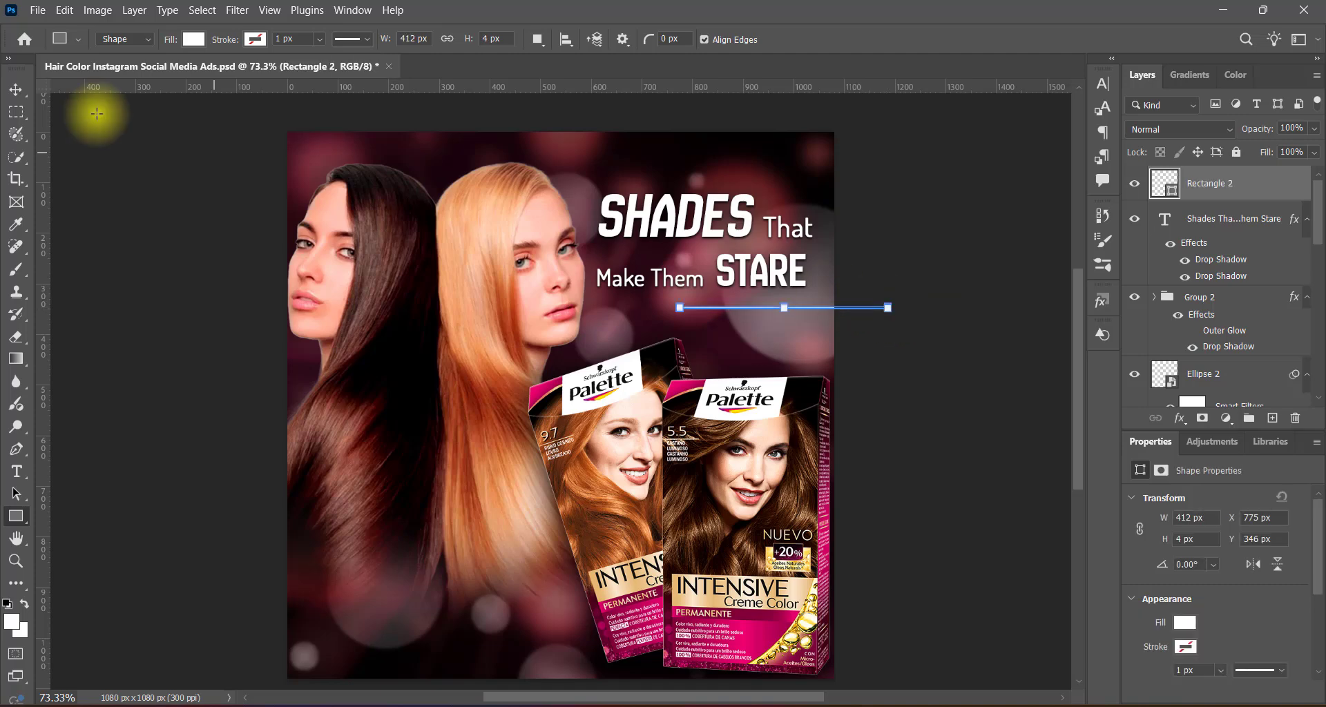
Apply a single Drop Shadow to the thin white line below the headline.
{"action": "left_click", "coordinate": [16, 90]}
{"action": "left_click", "coordinate": [1159, 189]}
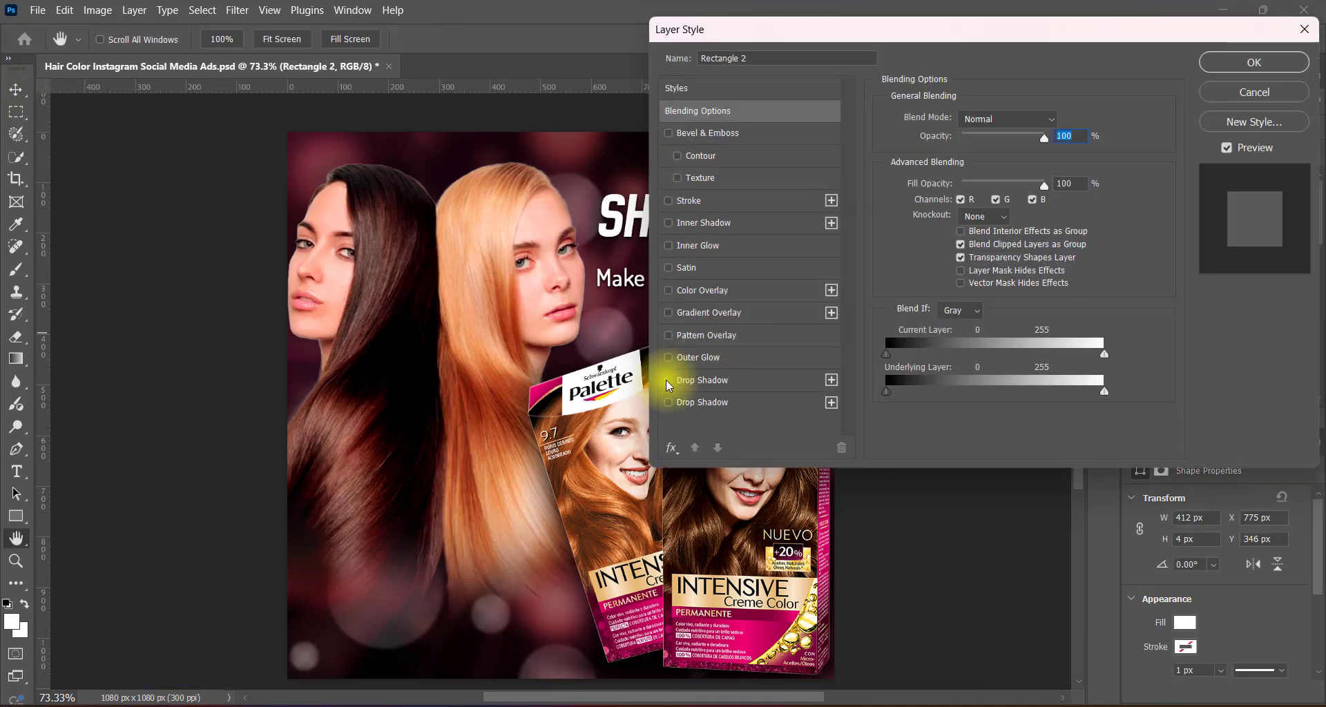
{"action": "left_click", "coordinate": [703, 380]}
{"action": "left_click", "coordinate": [1055, 233]}
{"action": "left_click", "coordinate": [1236, 73]}
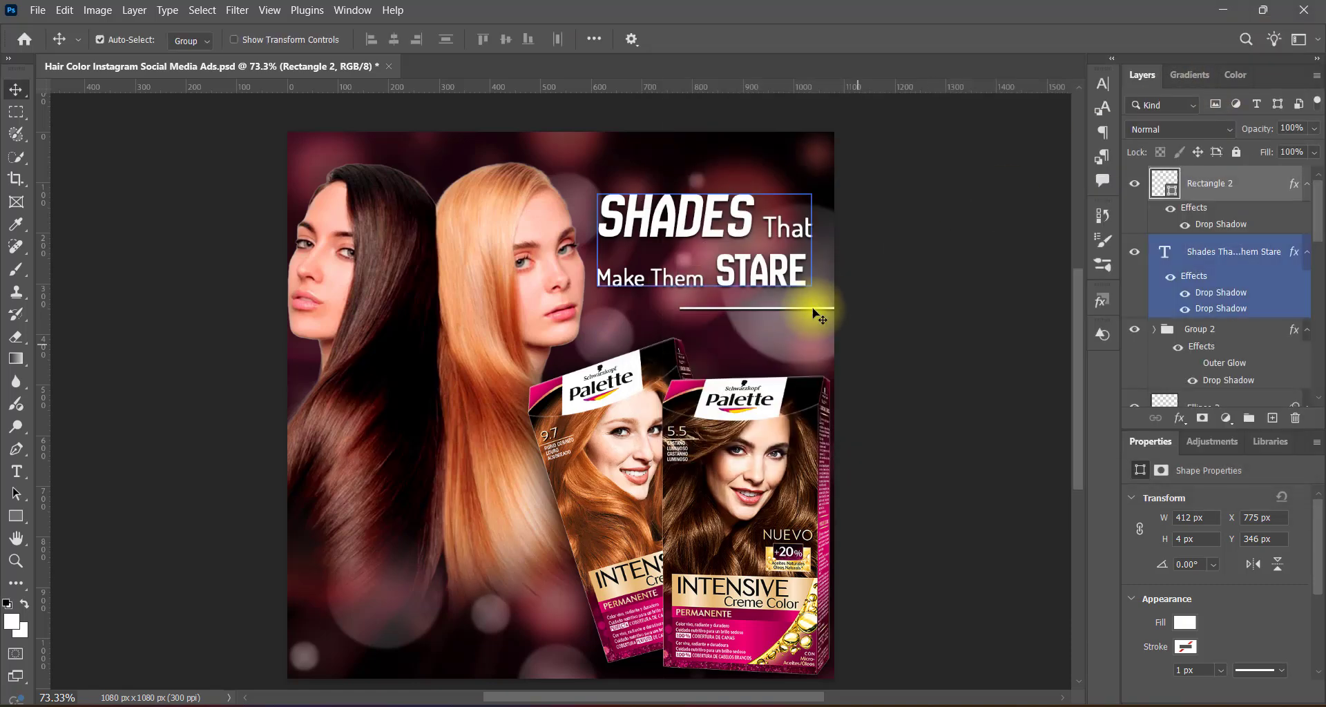
Move the thin white line up and further right beneath "STARE", and save the document.
{"action": "key", "text": "Up"}
{"action": "key", "text": "Up"}
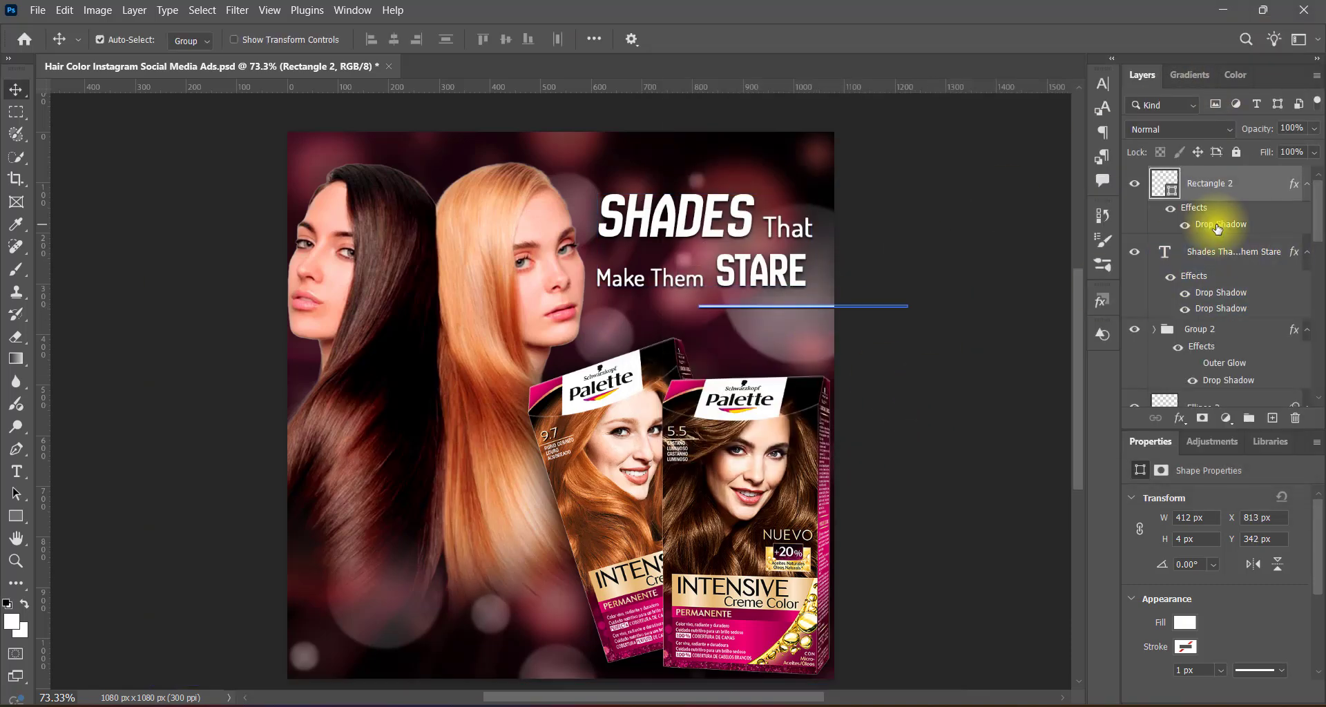
{"action": "double_click", "coordinate": [1125, 222]}
{"action": "left_click", "coordinate": [1224, 63]}
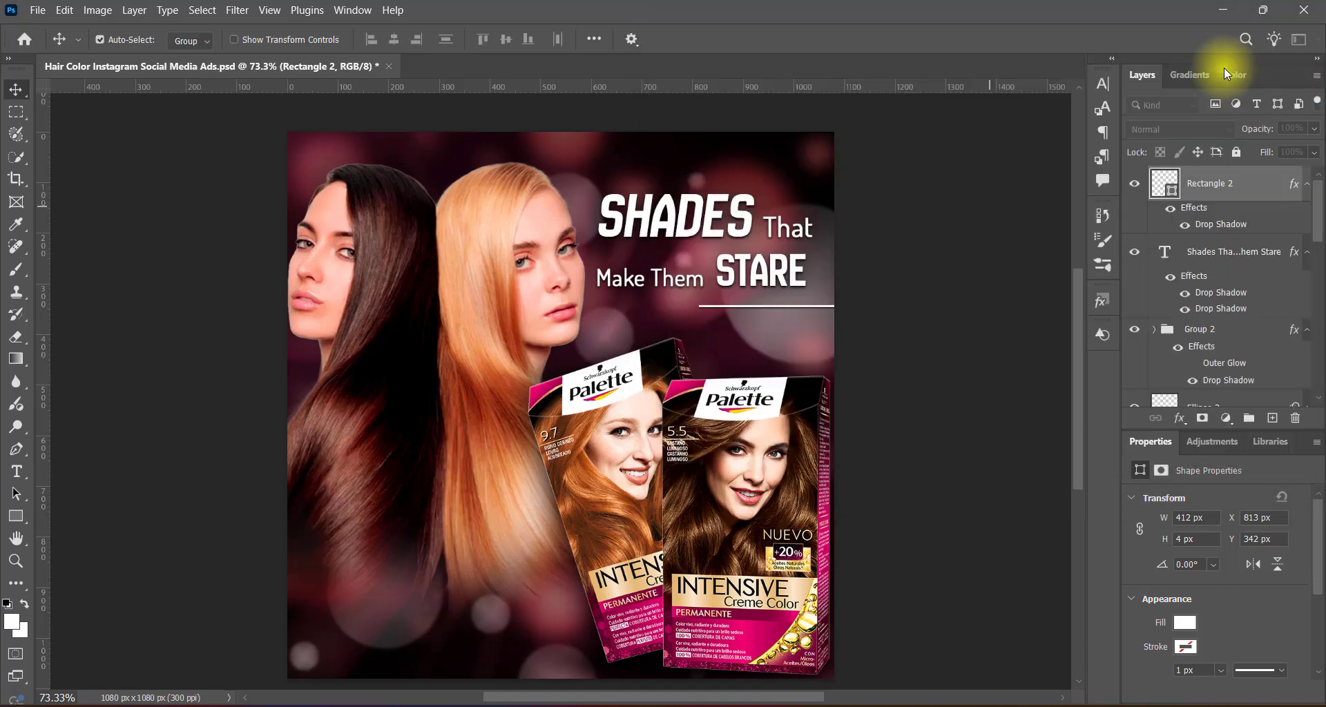
{"action": "key", "text": "Up"}
{"action": "key", "text": "Up"}
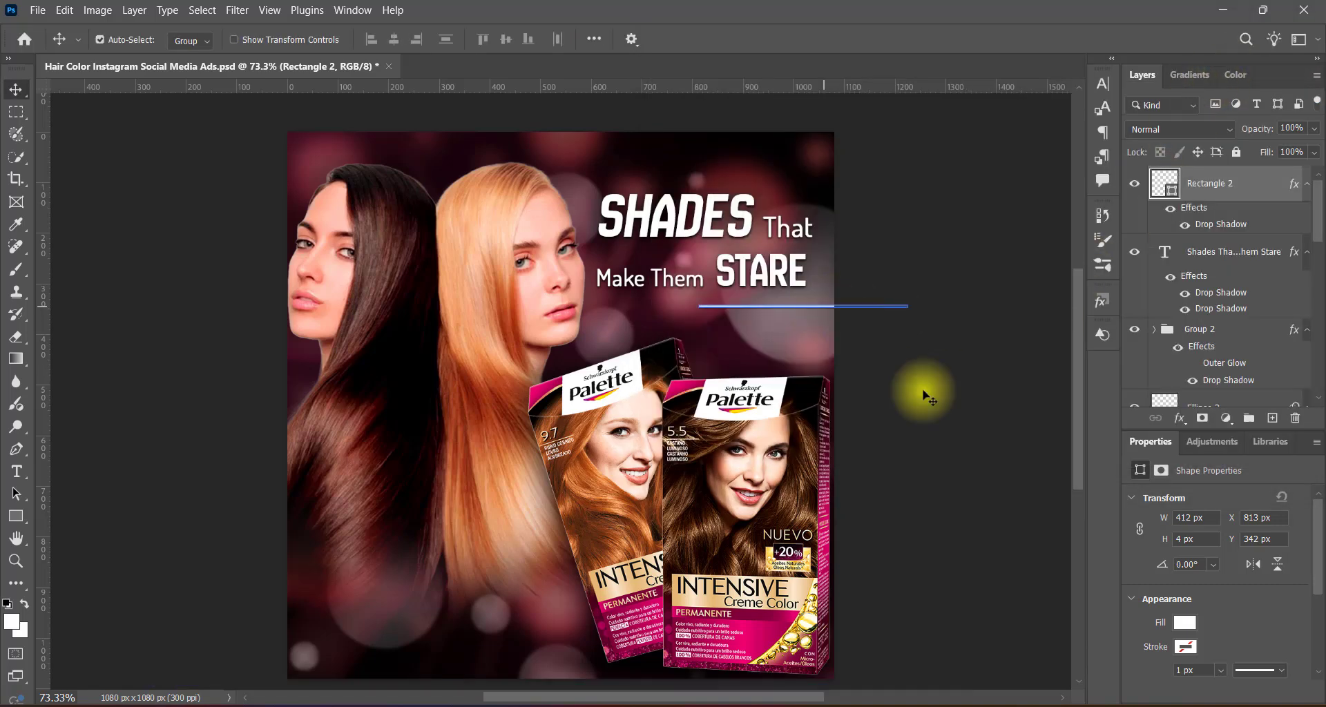
{"action": "left_click", "coordinate": [952, 427]}
{"action": "key", "text": "ctrl+s"}
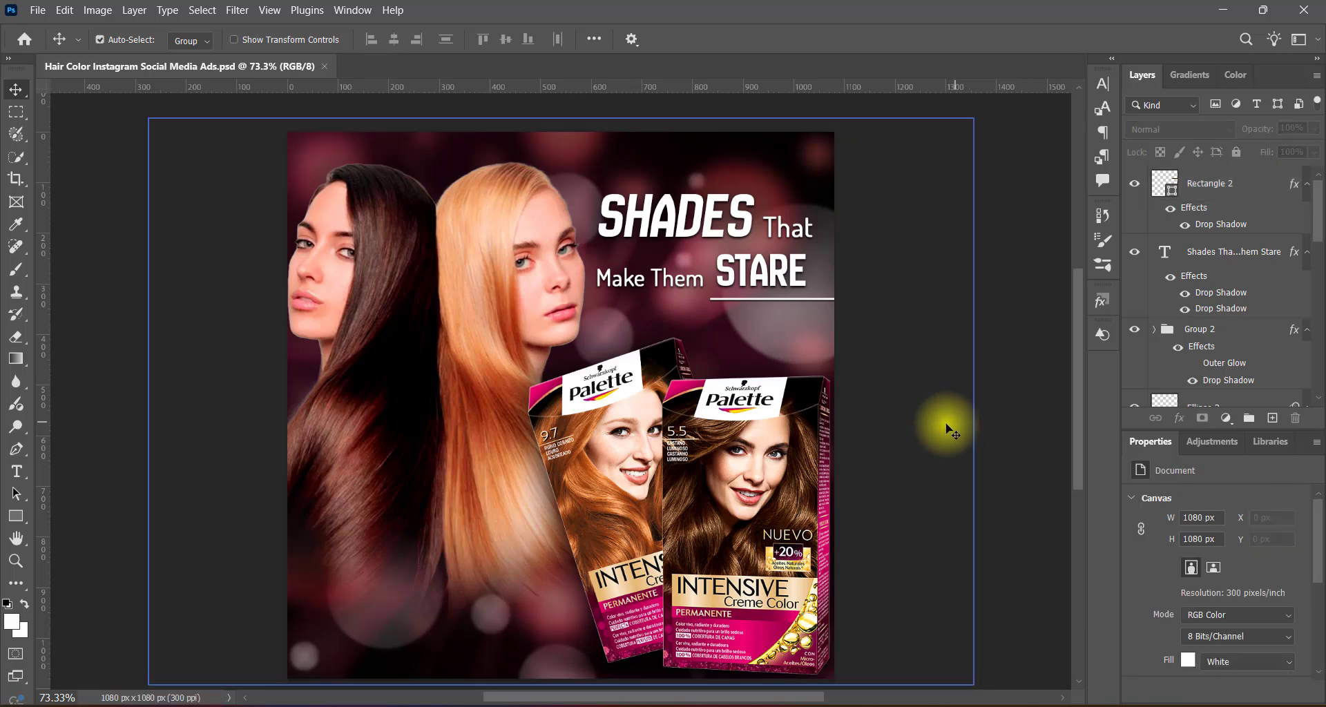
Add the tagline "Get the Sexy Glow Your Hair Deserves" below the white line in Dosis Medium, 8.5 pt, Smooth anti-aliasing.
{"action": "left_click", "coordinate": [1272, 418]}
{"action": "left_click", "coordinate": [17, 472]}
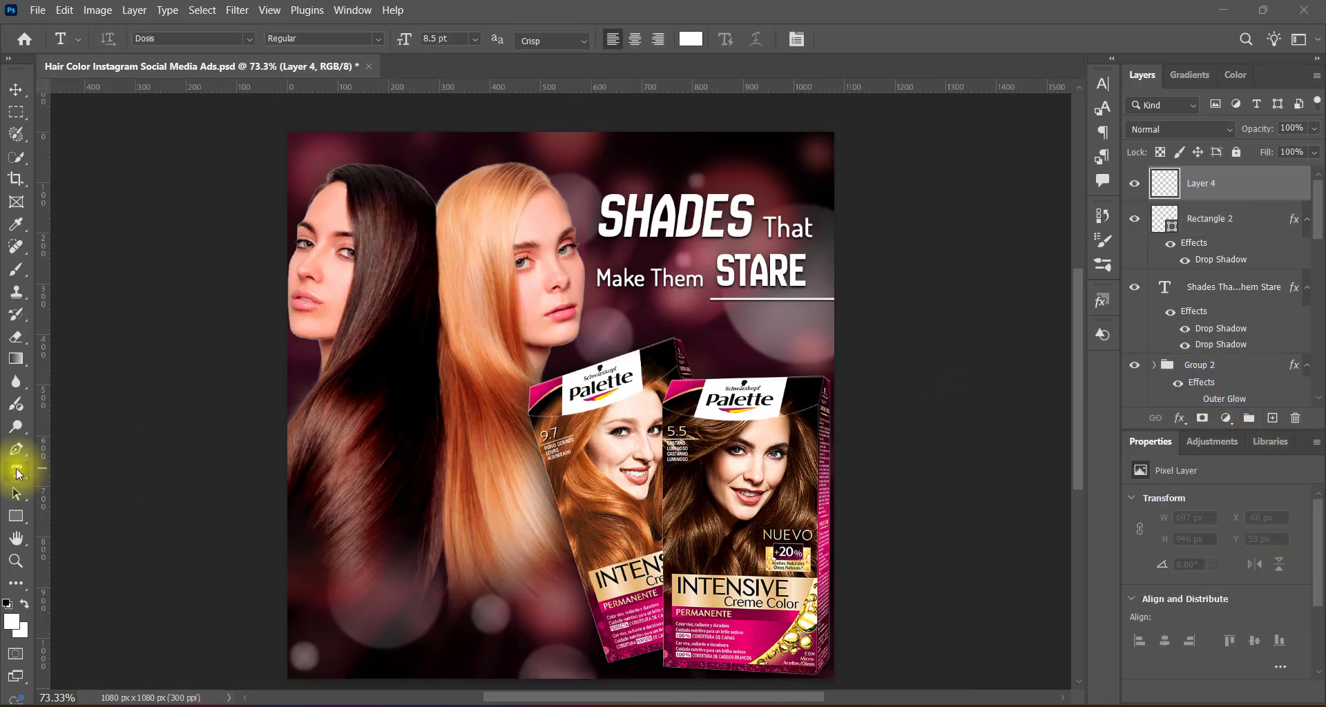
{"action": "right_click", "coordinate": [17, 471]}
{"action": "left_click", "coordinate": [69, 473]}
{"action": "left_click", "coordinate": [378, 39]}
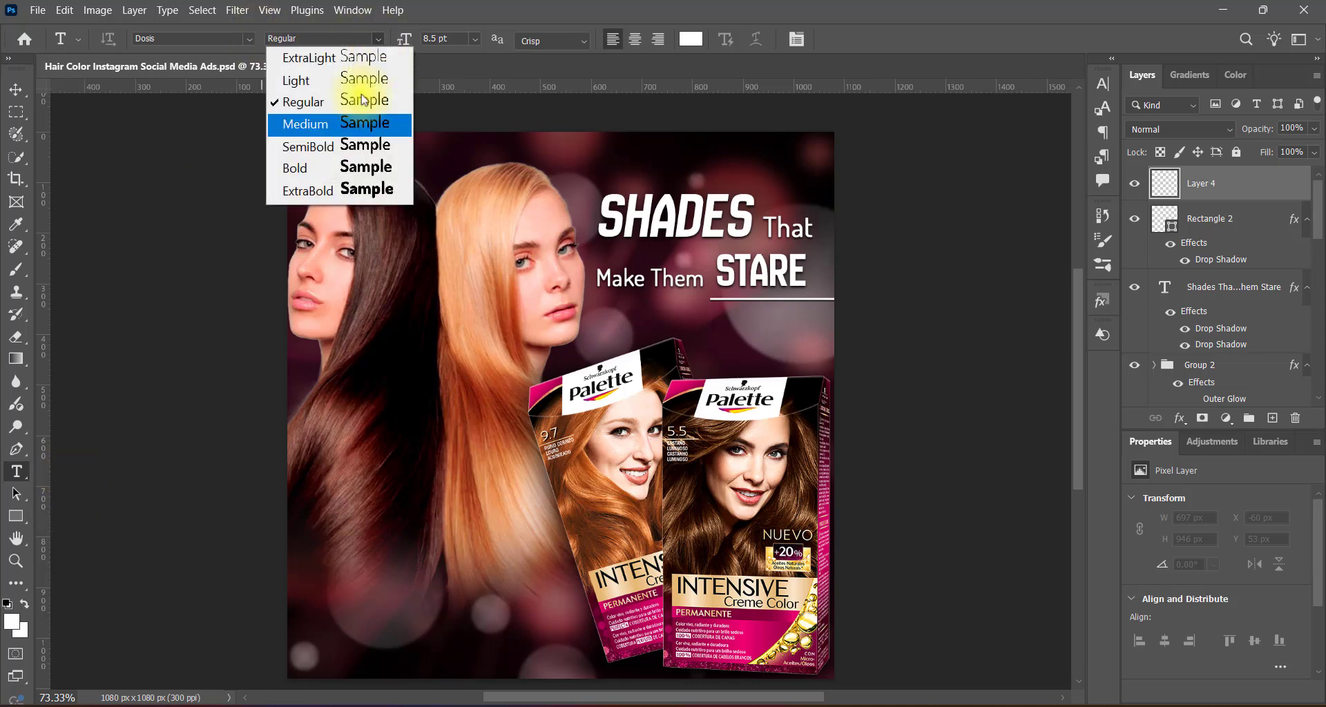
{"action": "left_click", "coordinate": [297, 124]}
{"action": "left_click", "coordinate": [560, 41]}
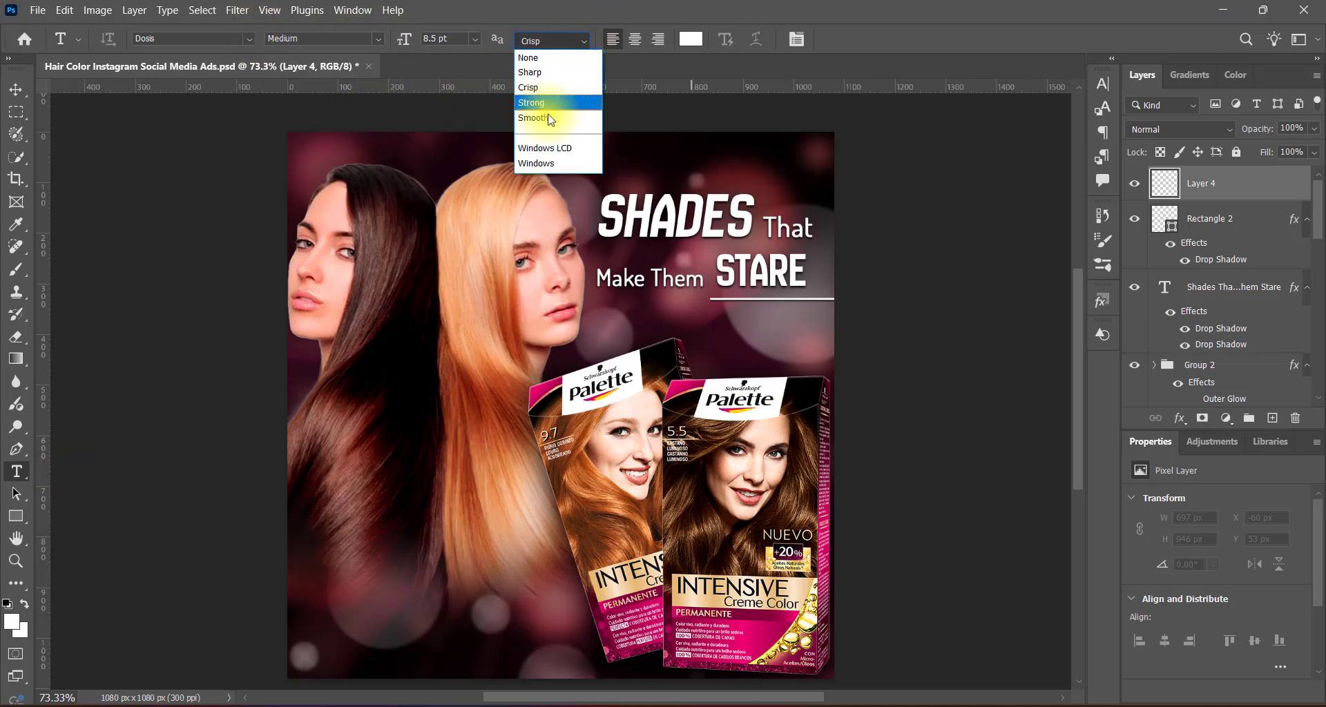
{"action": "left_click", "coordinate": [622, 330]}
{"action": "key", "text": "ctrl+v"}
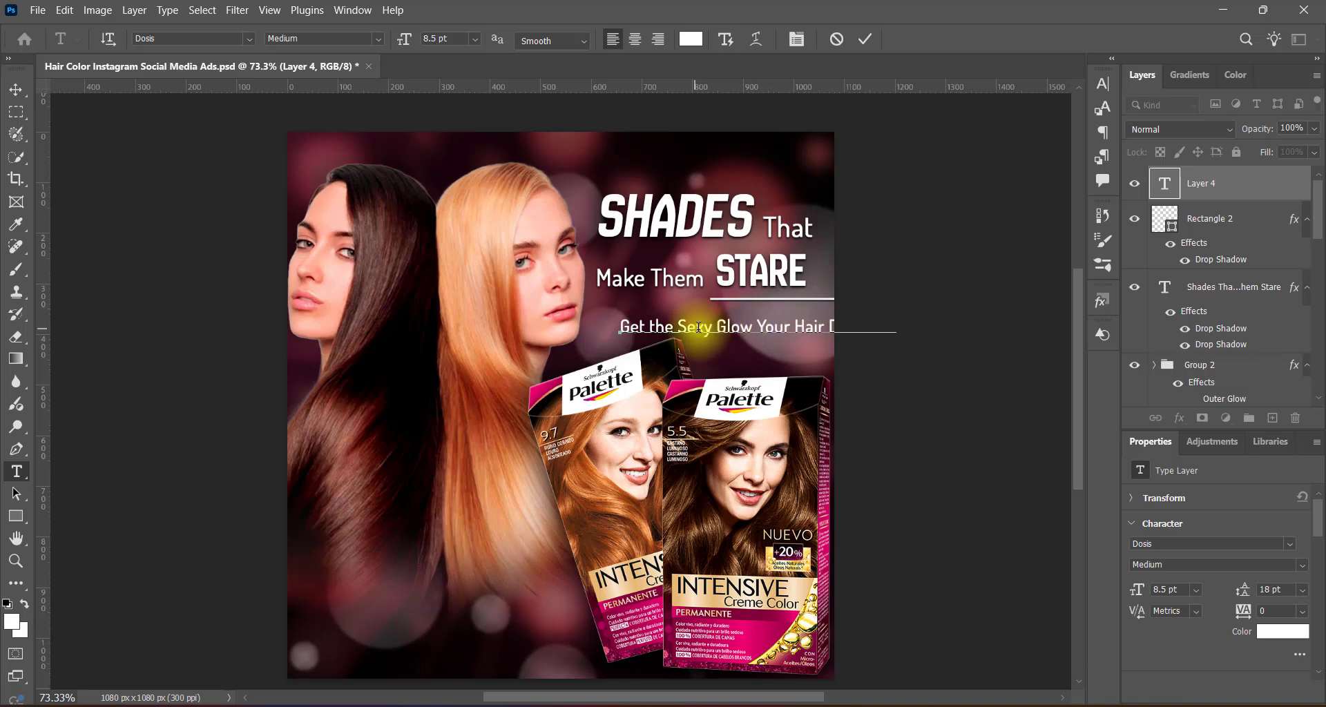
Split the tagline before "Your" with the second line indented, set its leading to 12 pt, and fit it inside the canvas.
{"action": "key", "text": "ctrl+a"}
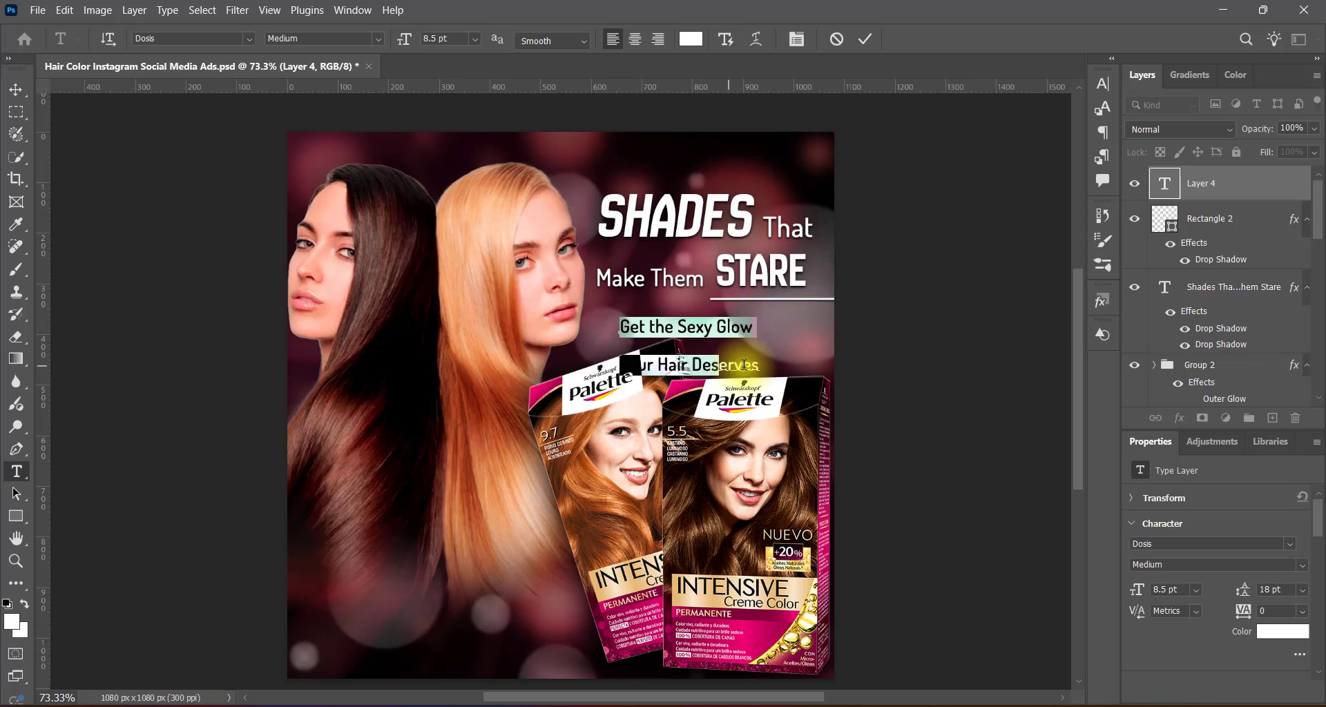
{"action": "key", "text": "ctrl+t"}
{"action": "left_click", "coordinate": [1063, 77]}
{"action": "left_click", "coordinate": [16, 89]}
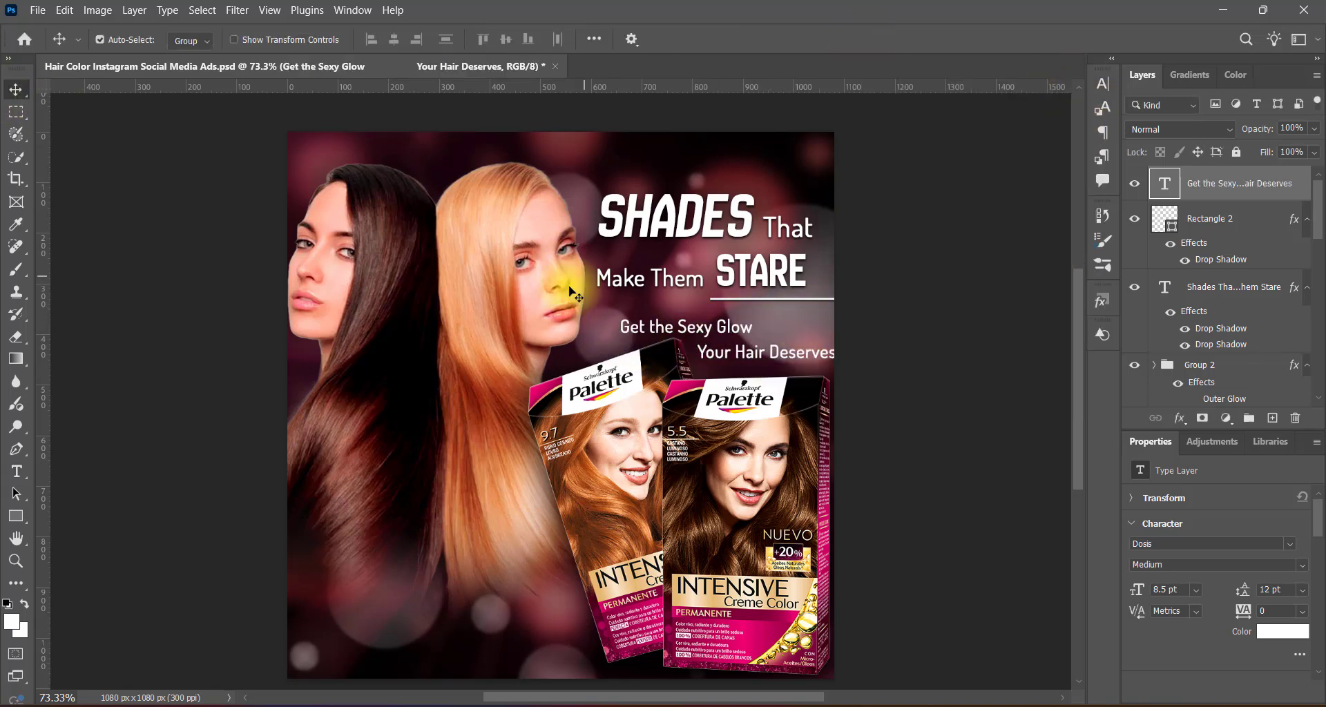
{"action": "left_click_drag", "start_coordinate": [771, 353], "coordinate": [760, 346]}
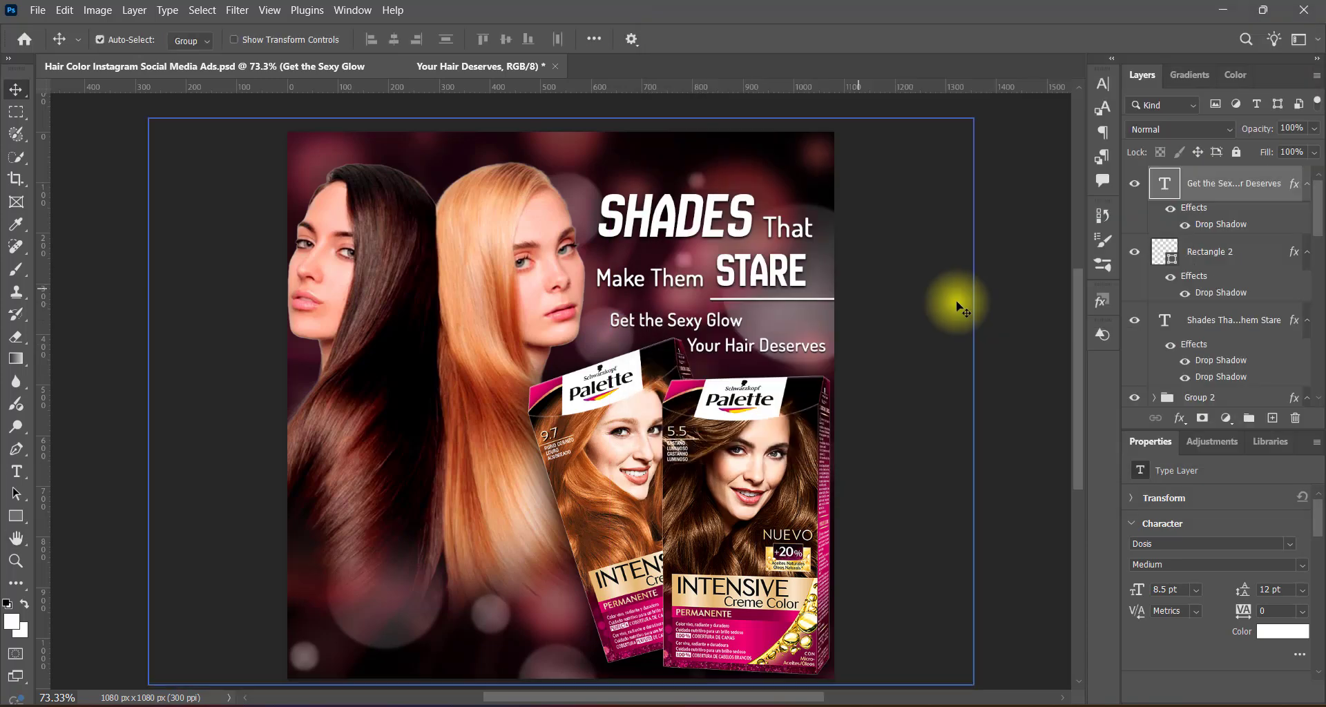
Add a Drop Shadow to the tagline and move the headline, white line and tagline up together by about 15 px.
{"action": "left_click", "coordinate": [774, 299], "text": "shift"}
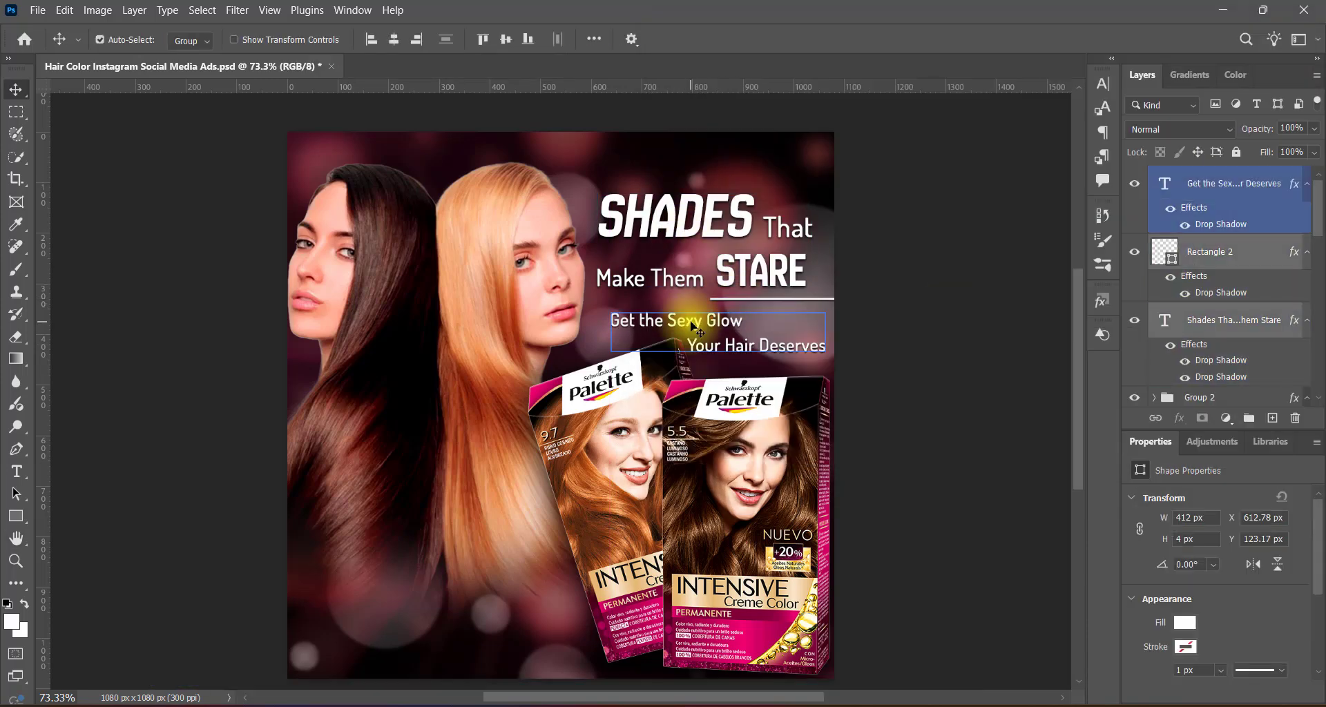
{"action": "key", "text": "shift+Up"}
{"action": "key", "text": "shift+Up"}
{"action": "key", "text": "Down"}
{"action": "key", "text": "Down"}
{"action": "key", "text": "Down"}
{"action": "key", "text": "Down"}
{"action": "key", "text": "Down"}
{"action": "left_click", "coordinate": [1034, 403]}
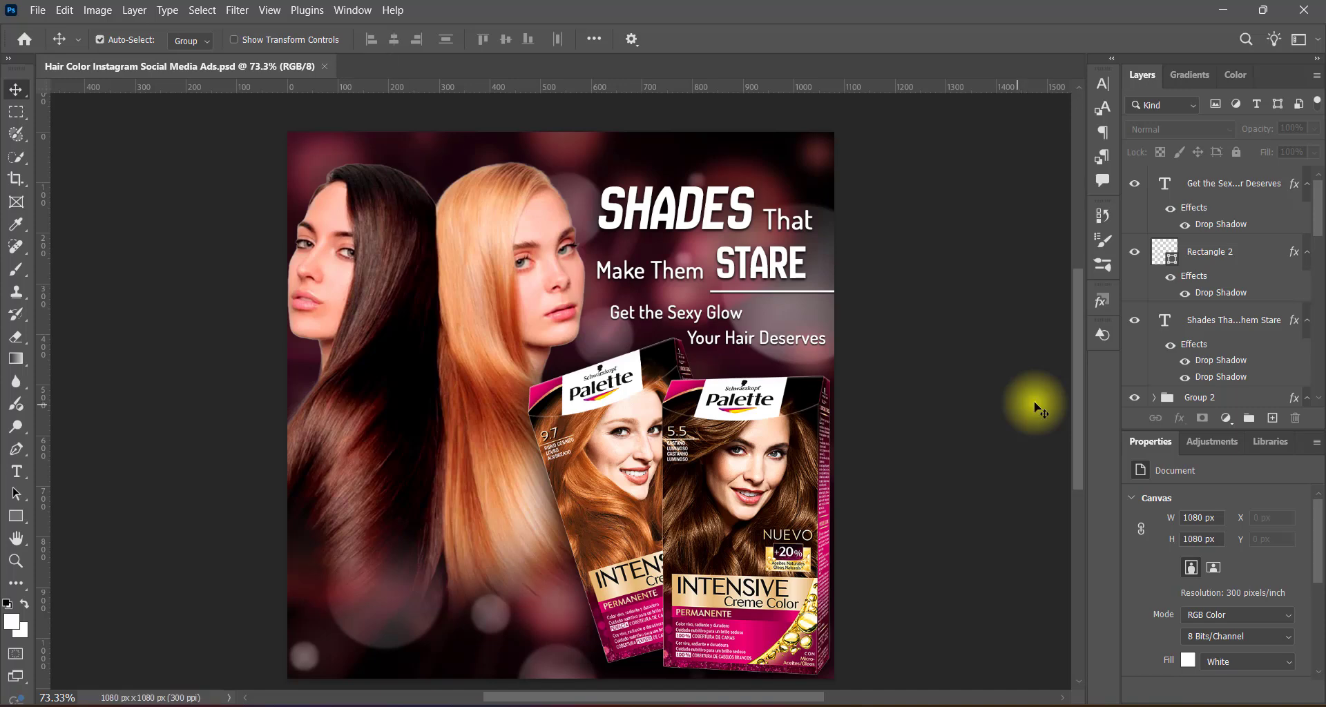
Add Oswald Regular text over the dark hair reading "Vibrant color", "Silky feel" and "Endless compliments" on three separate lines.
{"action": "left_click", "coordinate": [1273, 418]}
{"action": "left_click", "coordinate": [17, 472]}
{"action": "left_click", "coordinate": [249, 41]}
{"action": "left_click", "coordinate": [328, 491]}
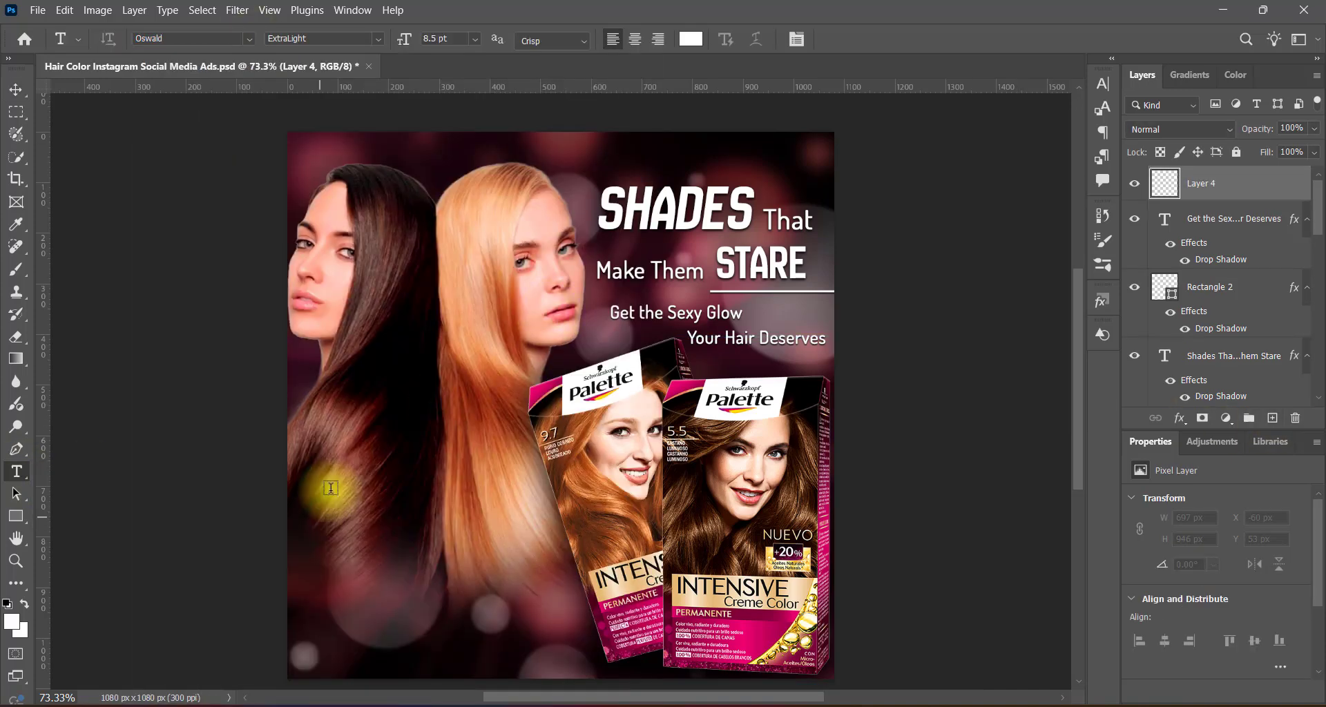
{"action": "left_click", "coordinate": [377, 40]}
{"action": "left_click", "coordinate": [350, 104]}
{"action": "left_click", "coordinate": [332, 445]}
{"action": "type", "text": "Vibrant color. Silky feel. Endless compliments"}
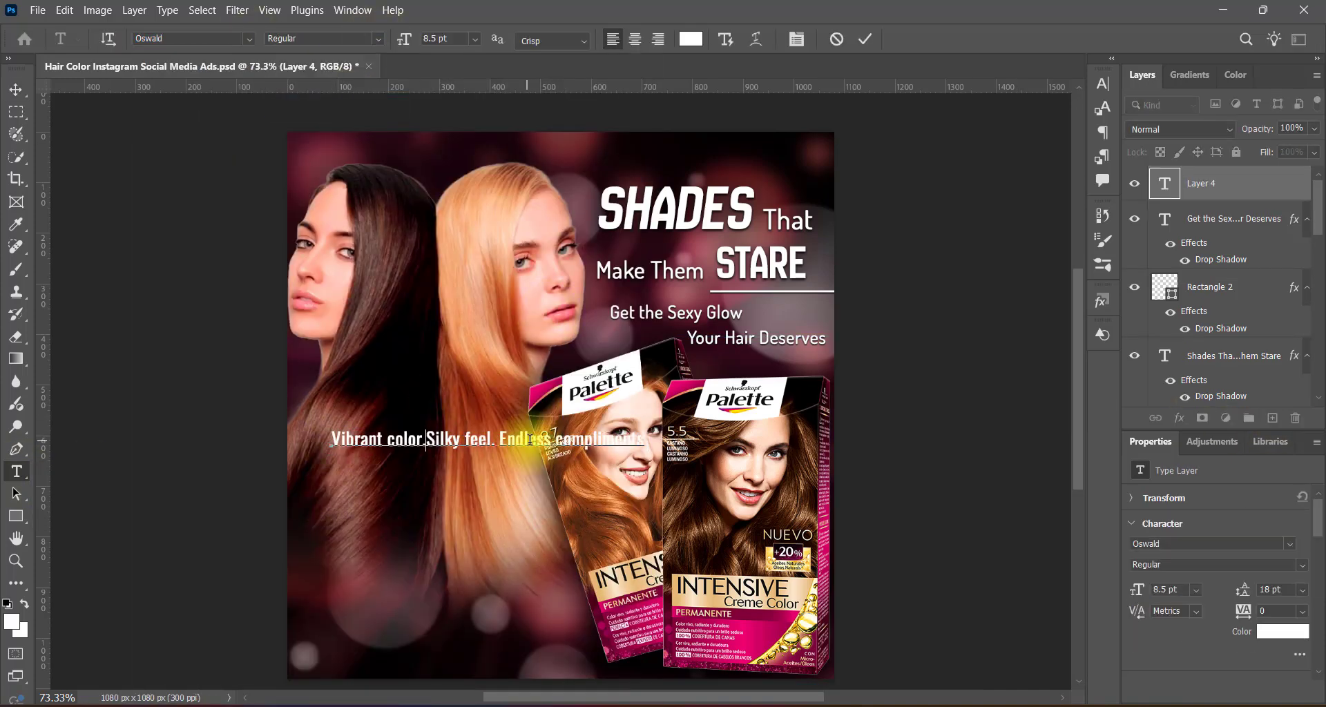
{"action": "key", "text": "Return"}
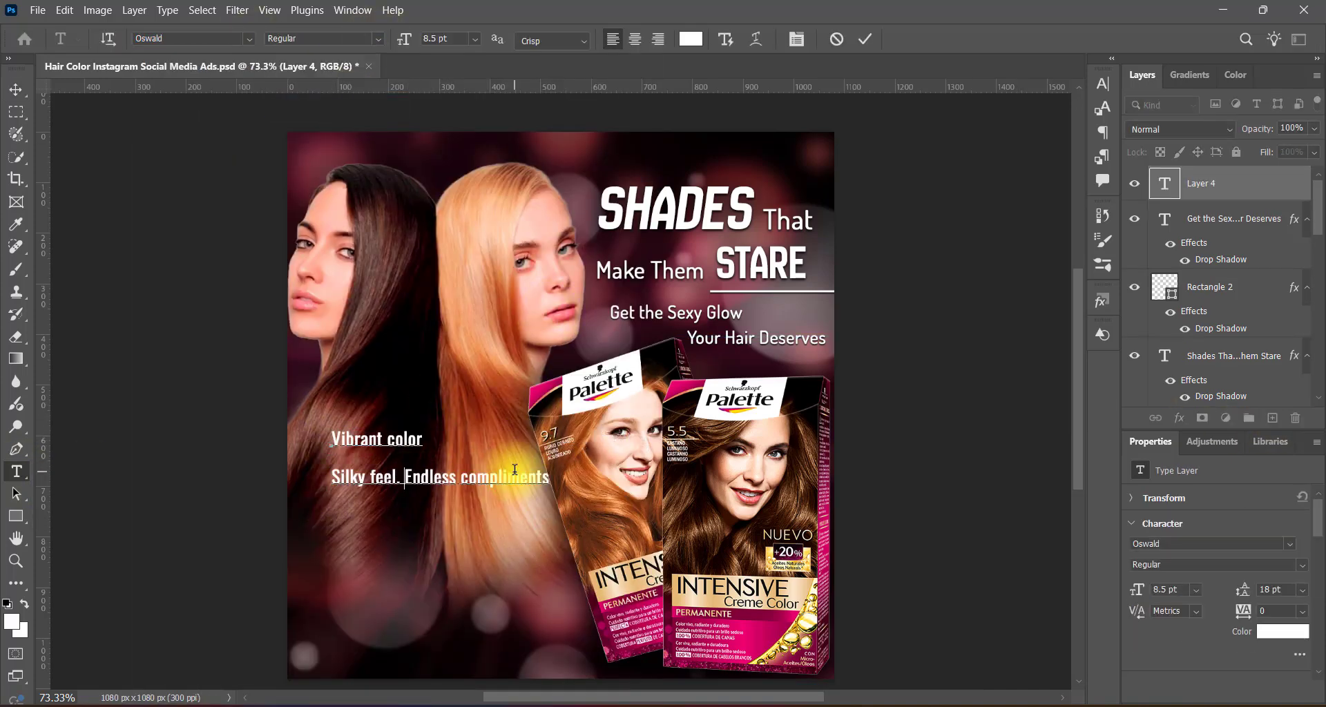
Set the three-line text to Oswald Medium with Smooth anti-aliasing.
{"action": "key", "text": "ctrl+a"}
{"action": "left_click", "coordinate": [474, 39]}
{"action": "left_click", "coordinate": [447, 151]}
{"action": "left_click", "coordinate": [1103, 84]}
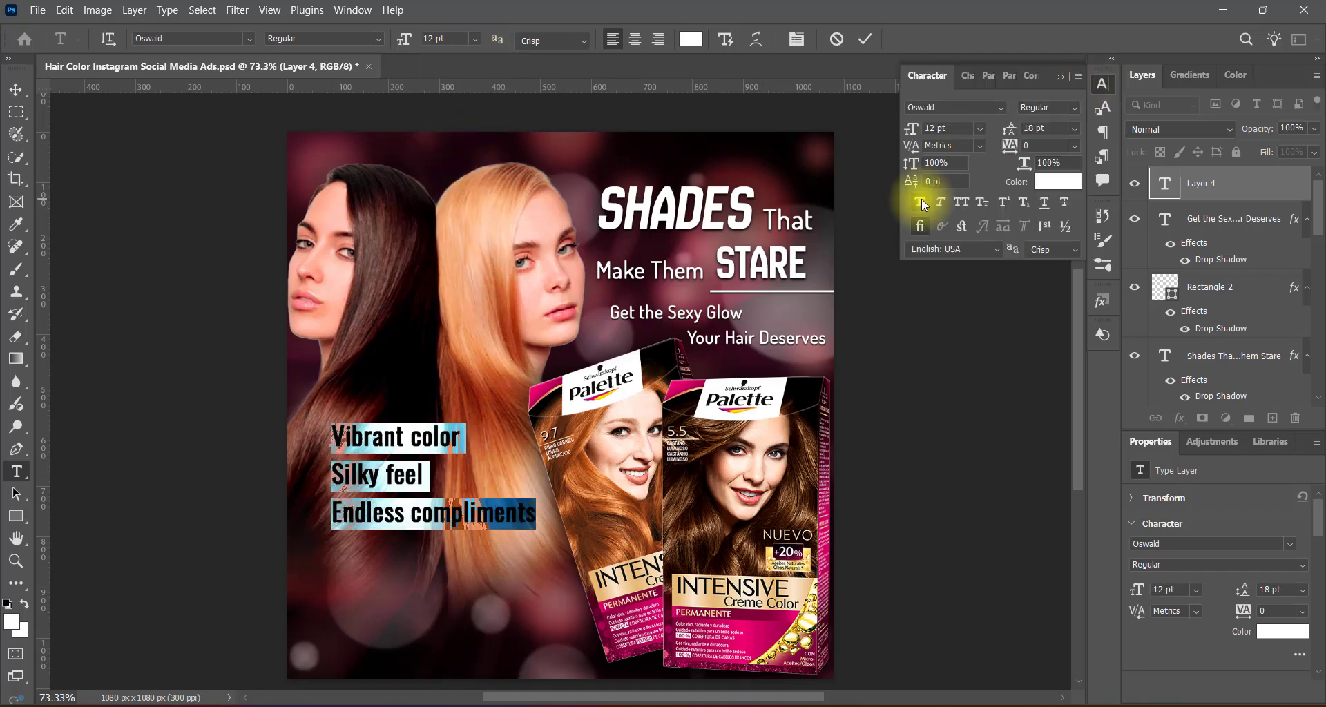
{"action": "left_click", "coordinate": [552, 41]}
{"action": "left_click", "coordinate": [541, 118]}
{"action": "left_click", "coordinate": [379, 39]}
{"action": "left_click", "coordinate": [349, 121]}
Set the three-line text's size to 14 pt and move the block slightly down and to the left.
{"action": "left_click", "coordinate": [475, 39]}
{"action": "left_click", "coordinate": [455, 193]}
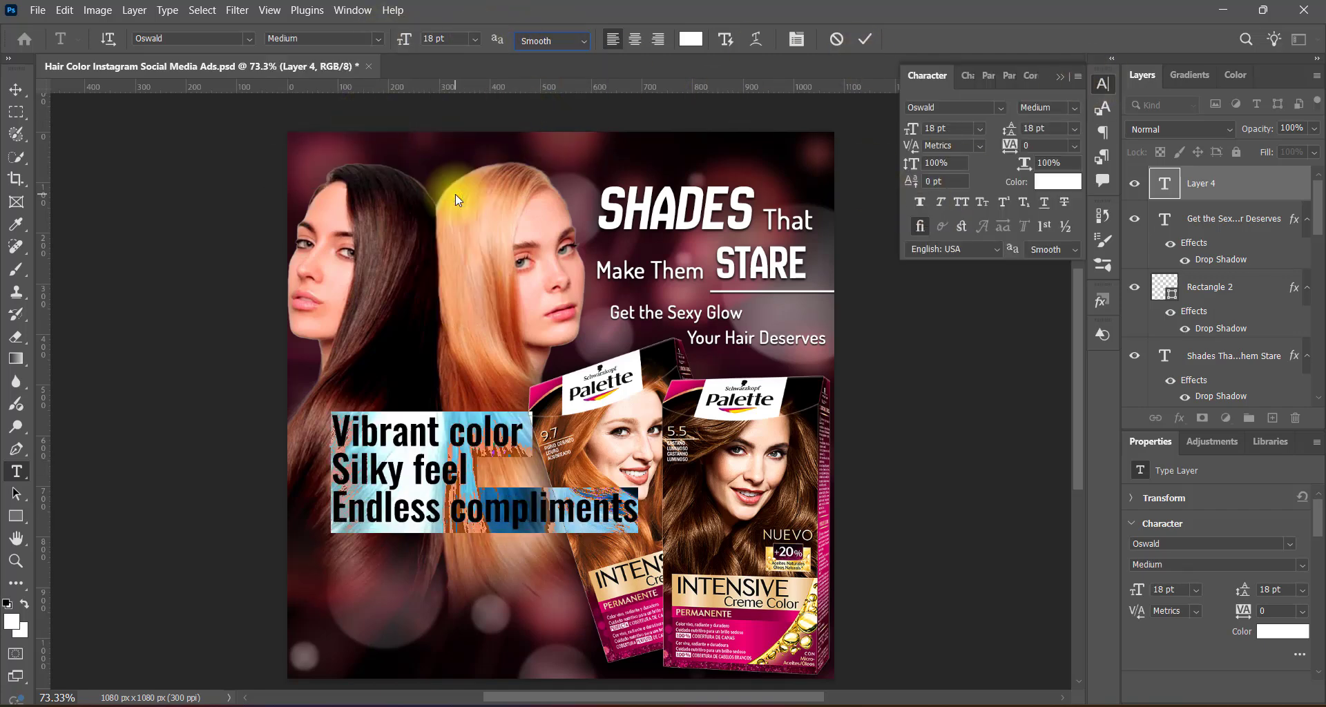
{"action": "left_click", "coordinate": [474, 39]}
{"action": "left_click", "coordinate": [457, 172]}
{"action": "left_click", "coordinate": [865, 39]}
{"action": "left_click", "coordinate": [1060, 76]}
{"action": "left_click", "coordinate": [15, 89]}
{"action": "left_click_drag", "start_coordinate": [476, 440], "coordinate": [460, 464]}
Give the three-line text a black Drop Shadow with 3% spread and 106 px size, and move the block lower.
{"action": "double_click", "coordinate": [1301, 185]}
{"action": "left_click", "coordinate": [673, 403]}
{"action": "left_click_drag", "start_coordinate": [1057, 211], "coordinate": [986, 235]}
{"action": "type", "text": "3"}
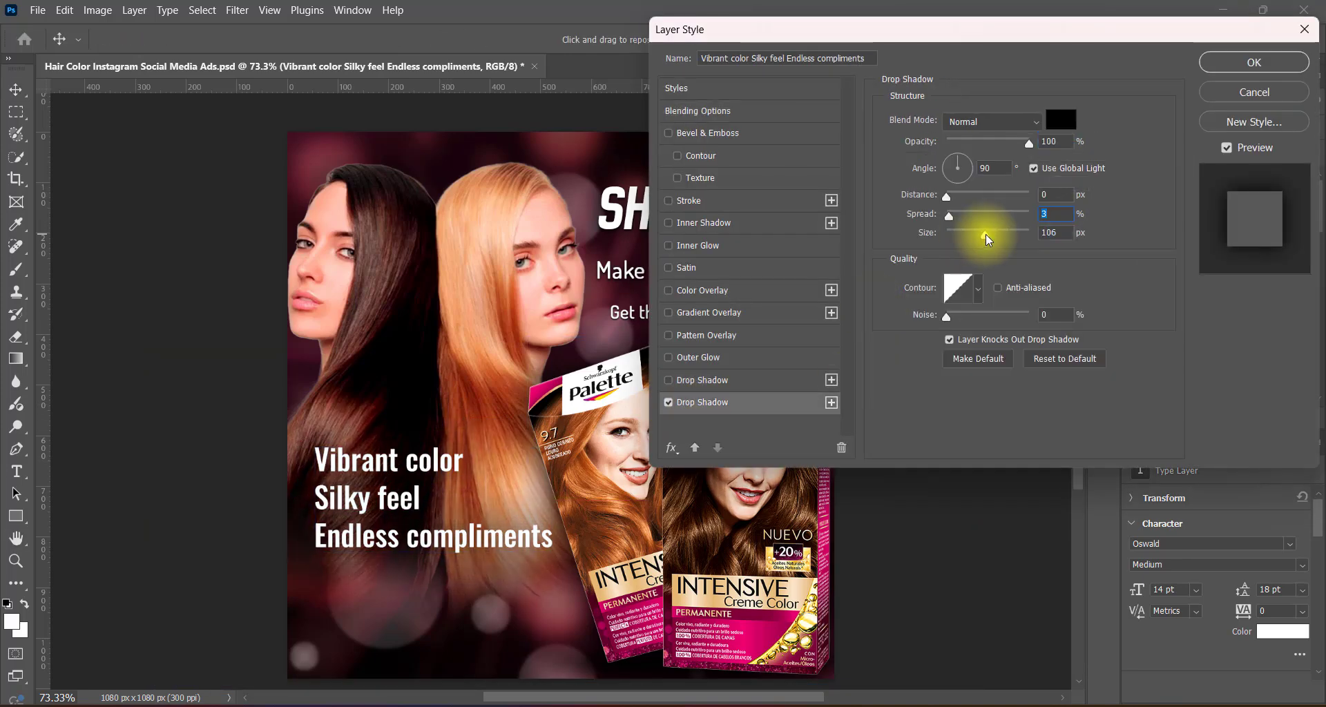
{"action": "key", "text": "Return"}
{"action": "left_click_drag", "start_coordinate": [454, 466], "coordinate": [419, 521]}
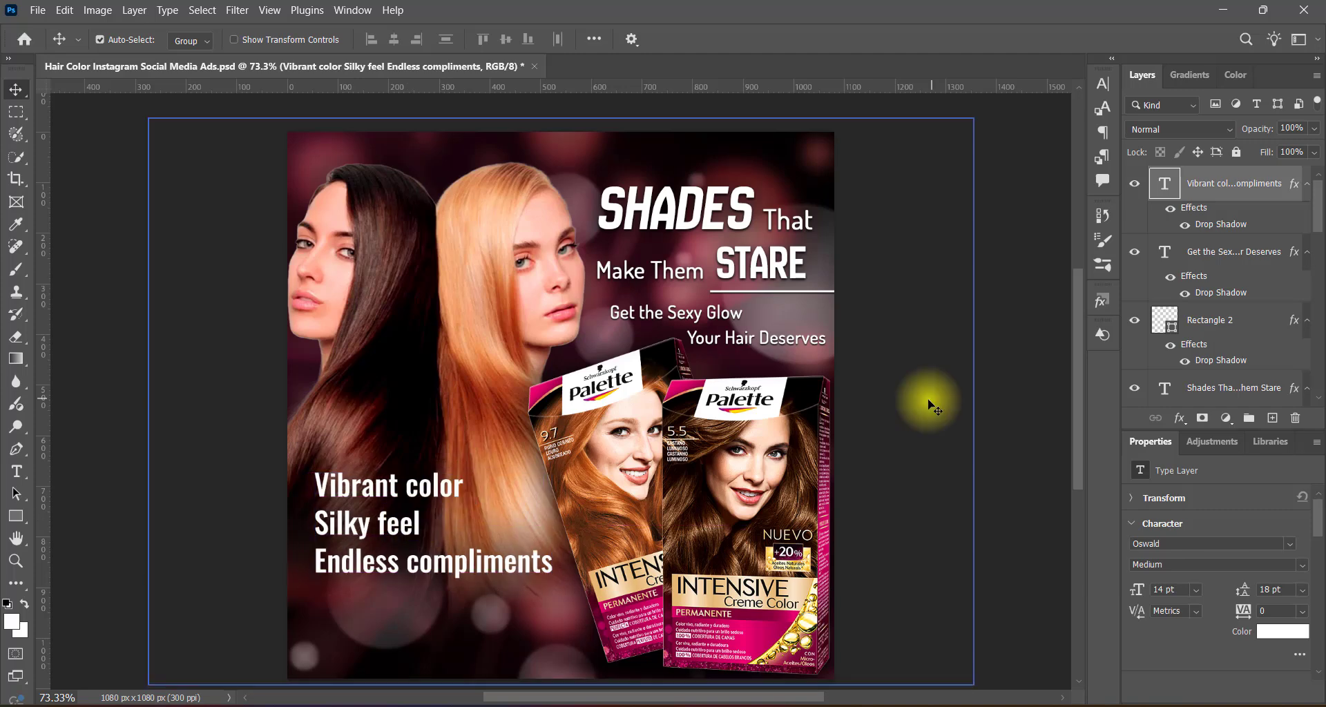
Capitalize "Color", "Feel" and "Compliments" in the three-line text and recolor "Vibrant Color" light orange.
{"action": "double_click", "coordinate": [435, 519]}
{"action": "left_click", "coordinate": [410, 485]}
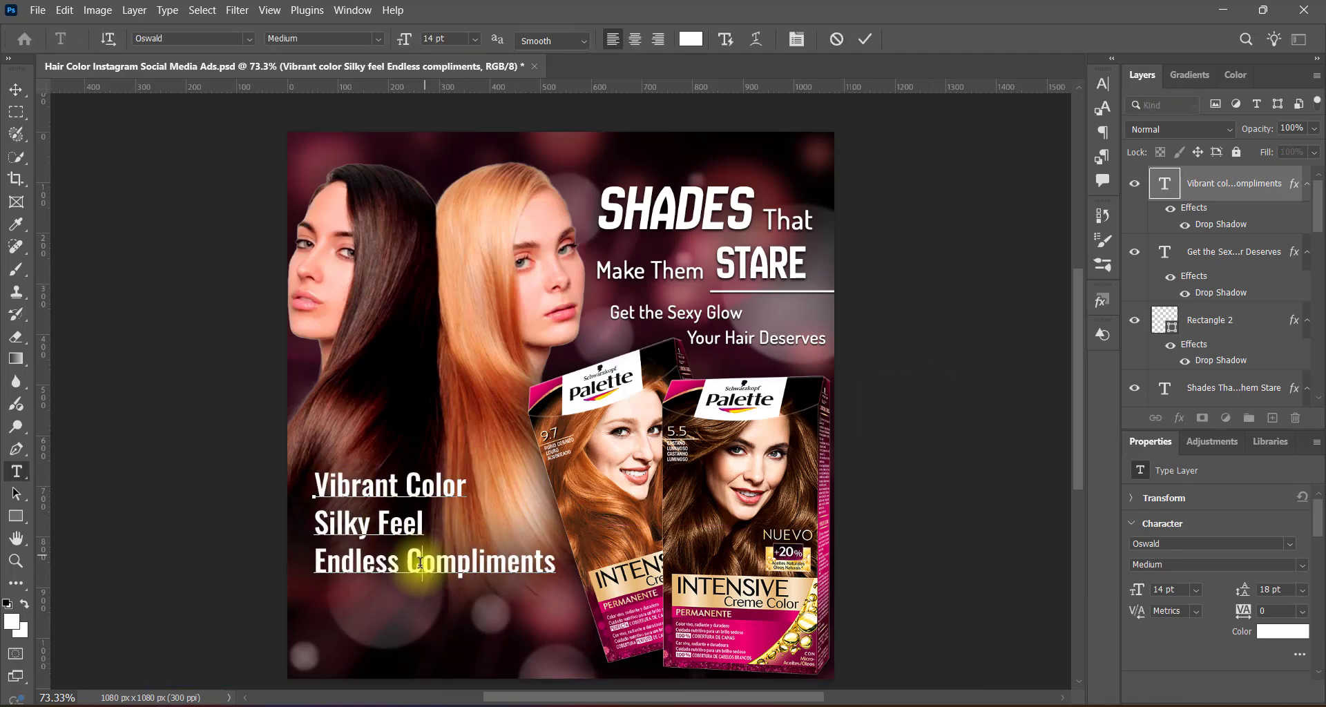
{"action": "left_click_drag", "start_coordinate": [317, 486], "coordinate": [468, 487]}
{"action": "left_click", "coordinate": [691, 39]}
{"action": "left_click", "coordinate": [501, 358]}
{"action": "left_click", "coordinate": [582, 496]}
{"action": "left_click", "coordinate": [792, 127]}
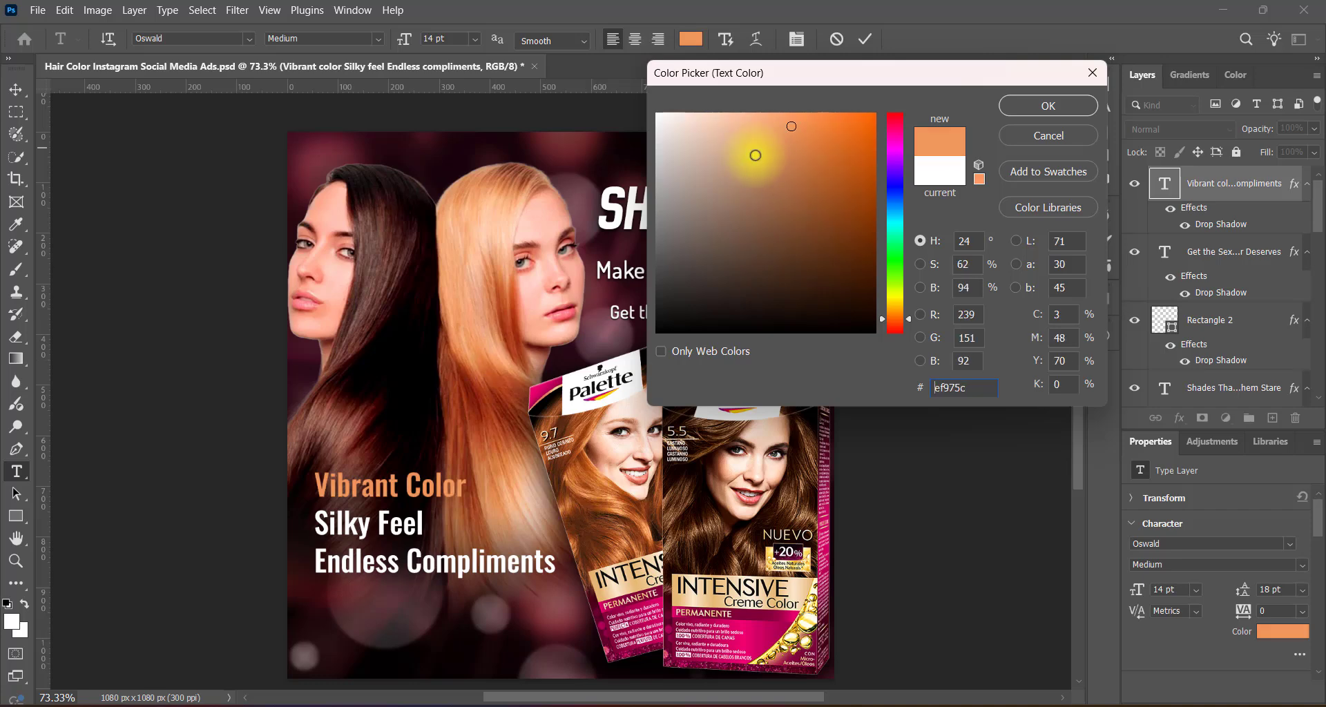
{"action": "left_click", "coordinate": [754, 111]}
{"action": "left_click", "coordinate": [1049, 106]}
Recolor the "Endless Compliments" line to a pale peach sampled from the product box and commit the text.
{"action": "left_click_drag", "start_coordinate": [315, 561], "coordinate": [557, 562]}
{"action": "left_click", "coordinate": [690, 39]}
{"action": "left_click", "coordinate": [647, 505]}
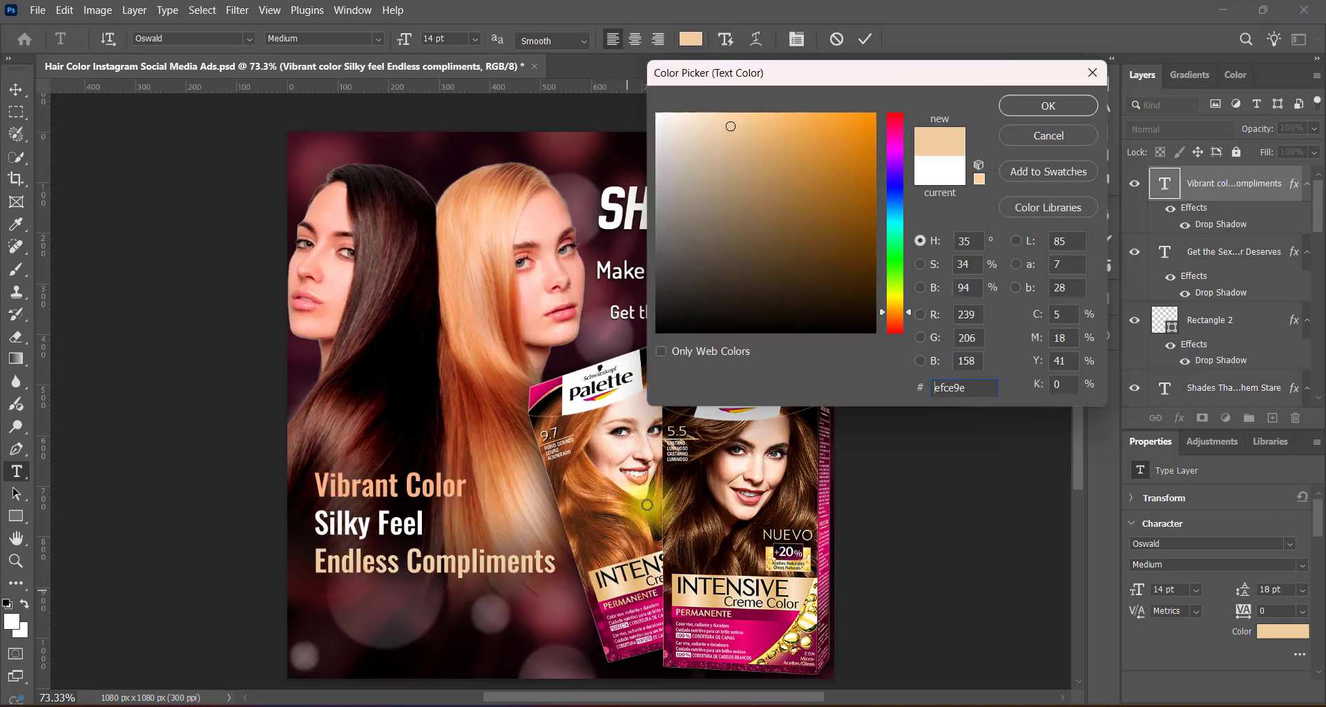
{"action": "left_click", "coordinate": [1049, 108]}
{"action": "left_click", "coordinate": [1017, 408]}
{"action": "key", "text": "v"}
Add a second, tighter Drop Shadow to the three-line text with 3 px distance and 3 px size.
{"action": "double_click", "coordinate": [1206, 225]}
{"action": "left_click", "coordinate": [699, 379]}
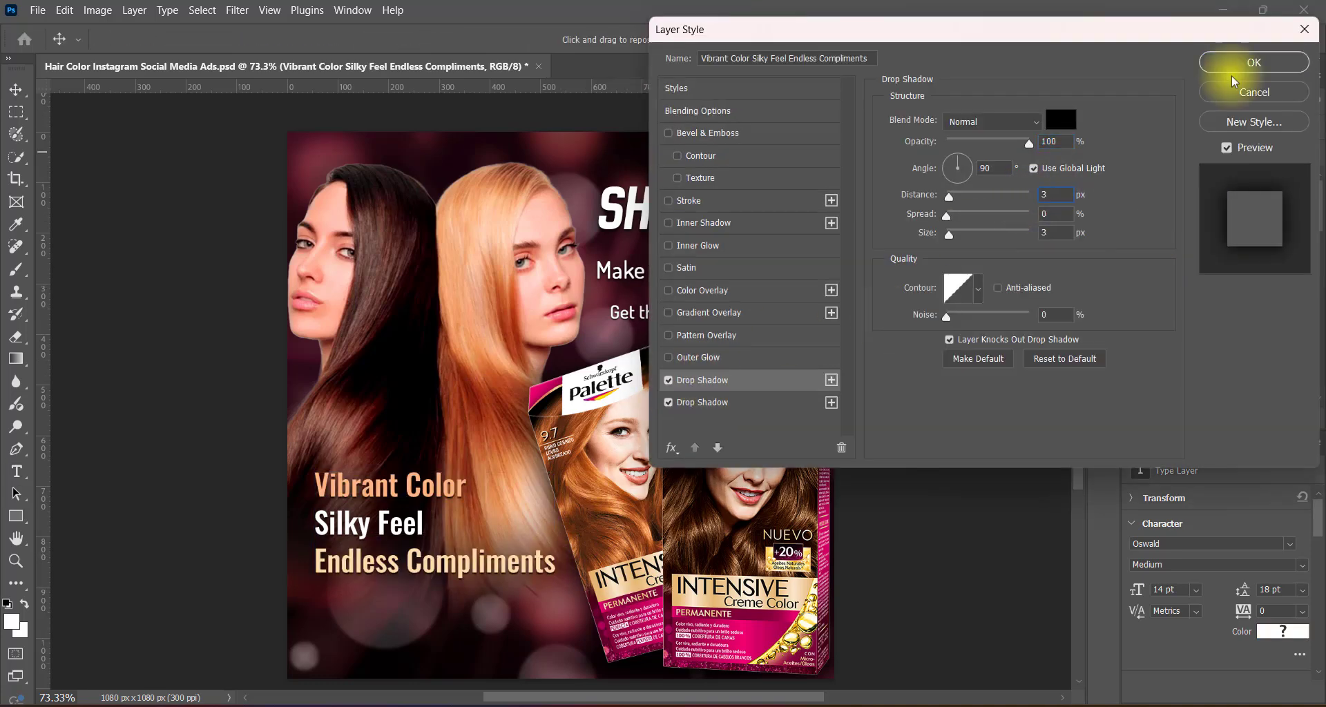
{"action": "left_click", "coordinate": [1251, 65]}
Enlarge the "Silky Feel" line to 18 pt.
{"action": "double_click", "coordinate": [419, 523]}
{"action": "left_click_drag", "start_coordinate": [316, 524], "coordinate": [433, 524]}
{"action": "left_click", "coordinate": [492, 40]}
{"action": "left_click", "coordinate": [470, 196]}
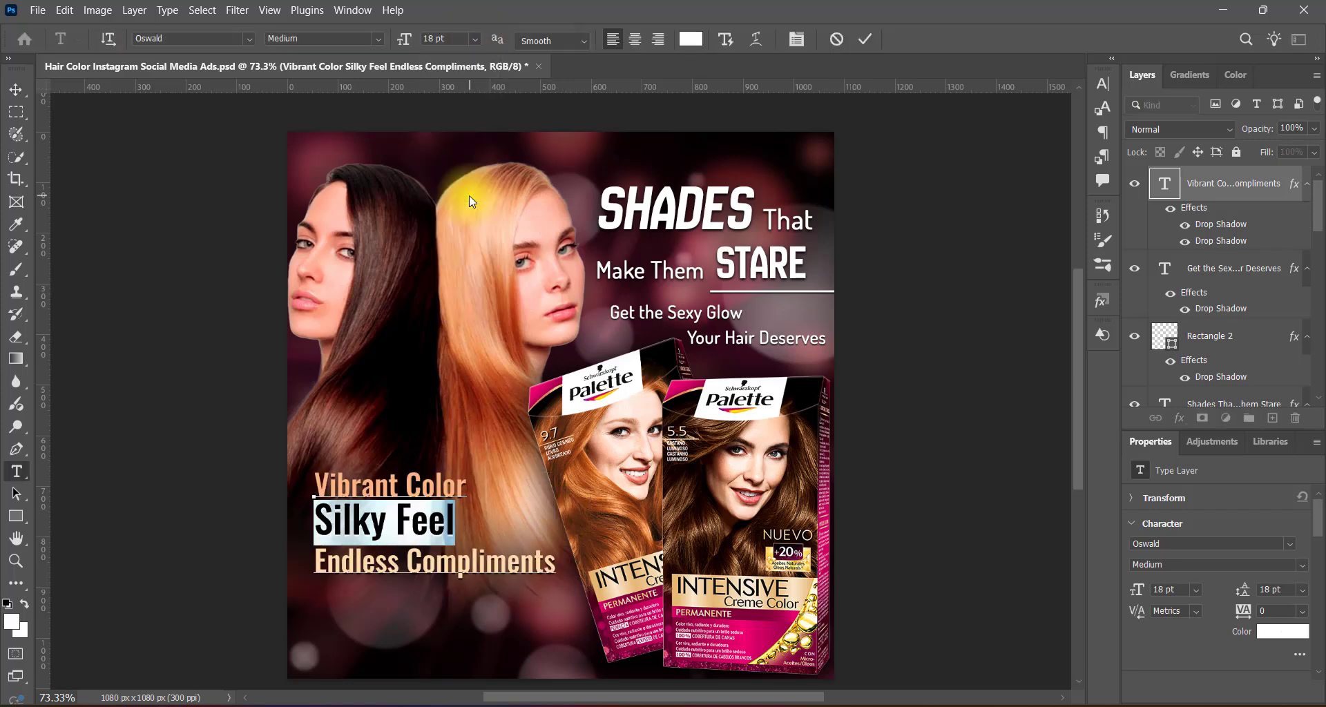
{"action": "left_click", "coordinate": [864, 39]}
Increase the leading of the "Silky Feel" line to about 21 pt.
{"action": "double_click", "coordinate": [377, 526]}
{"action": "left_click_drag", "start_coordinate": [316, 522], "coordinate": [454, 522]}
{"action": "left_click", "coordinate": [1102, 84]}
{"action": "left_click", "coordinate": [1074, 130]}
{"action": "left_click", "coordinate": [1047, 297]}
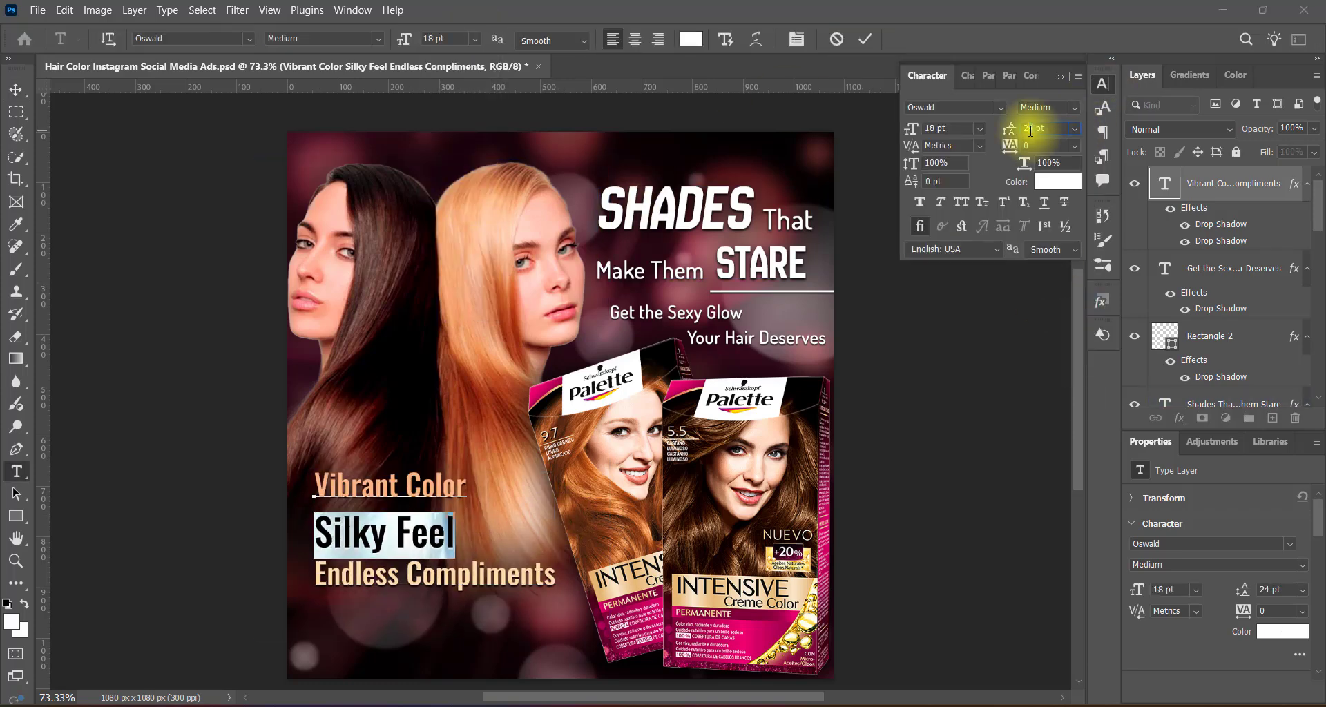
{"action": "key", "text": "Down"}
{"action": "key", "text": "Down"}
{"action": "key", "text": "Down"}
{"action": "left_click", "coordinate": [1103, 84]}
{"action": "left_click", "coordinate": [864, 40]}
Apply faux italic to the "Endless Compliments" line.
{"action": "double_click", "coordinate": [447, 573]}
{"action": "left_click_drag", "start_coordinate": [316, 567], "coordinate": [551, 563]}
{"action": "left_click", "coordinate": [1102, 84]}
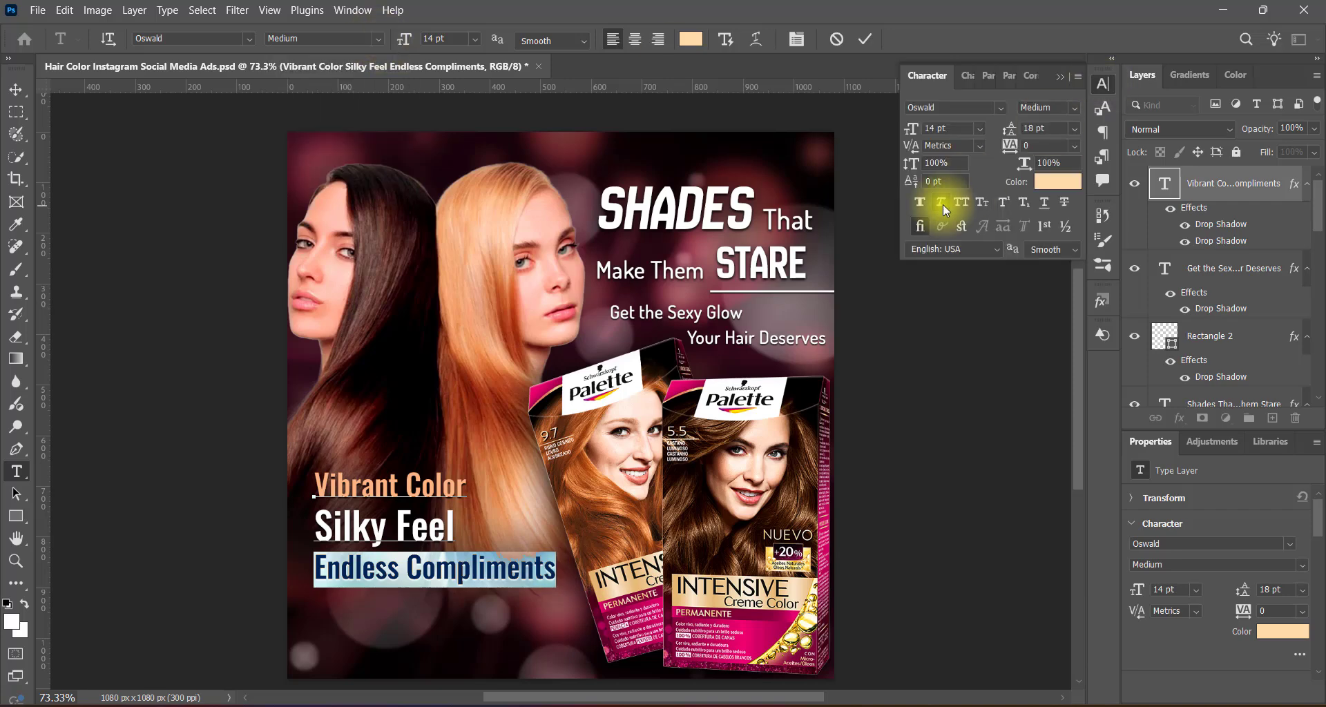
{"action": "left_click", "coordinate": [938, 206]}
{"action": "left_click", "coordinate": [1102, 83]}
{"action": "left_click", "coordinate": [864, 40]}
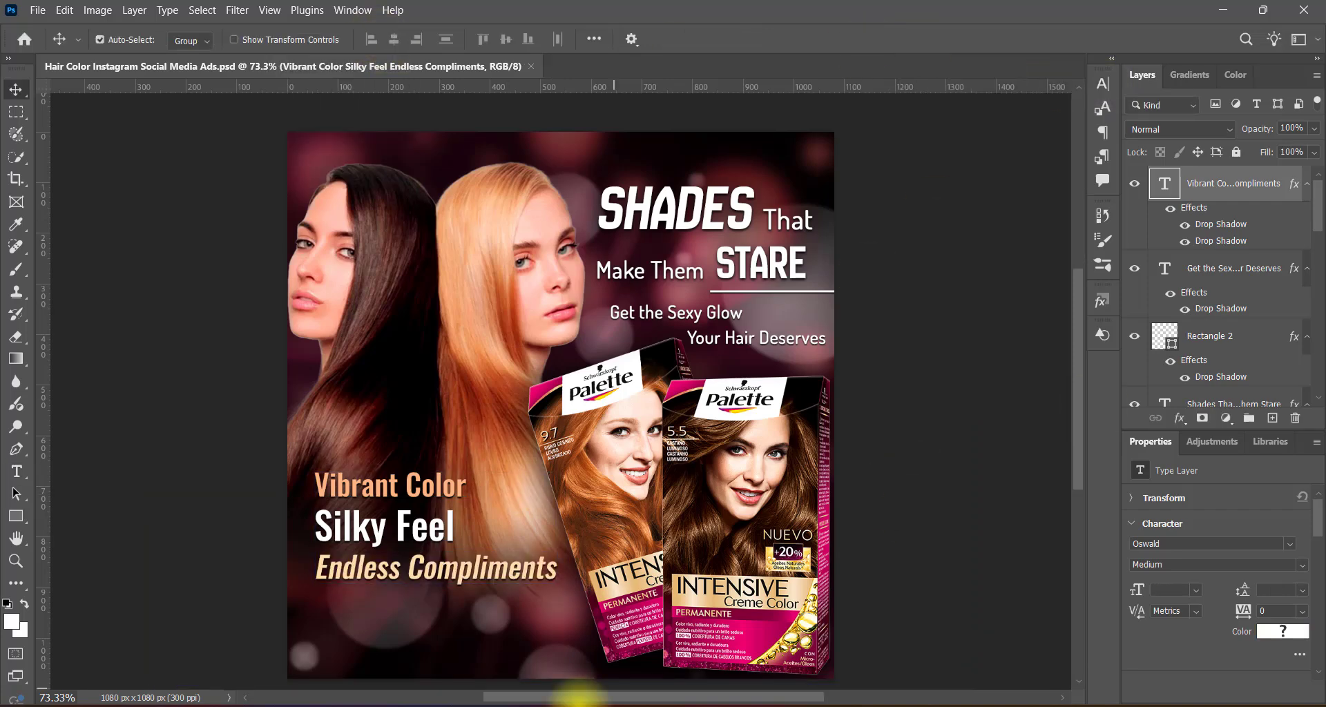
Draw a triangle on a new layer and fill it with the light orange sampled from "Vibrant Color".
{"action": "left_click", "coordinate": [1272, 418]}
{"action": "right_click", "coordinate": [19, 518]}
{"action": "left_click", "coordinate": [73, 550]}
{"action": "mouse_move", "coordinate": [446, 340]}
{"action": "left_mouse_down"}
{"action": "mouse_move", "coordinate": [467, 368]}
{"action": "mouse_move", "coordinate": [297, 488]}
{"action": "mouse_move", "coordinate": [304, 570]}
{"action": "left_mouse_up"}
{"action": "key", "text": "v"}
{"action": "double_click", "coordinate": [1164, 183]}
{"action": "left_click", "coordinate": [351, 477]}
{"action": "left_click", "coordinate": [1048, 107]}
Rotate the triangle 90° to point right and size it as a small bullet beside "Vibrant Color".
{"action": "key", "text": "ctrl+t"}
{"action": "right_click", "coordinate": [458, 350]}
{"action": "left_click", "coordinate": [524, 642]}
{"action": "left_click", "coordinate": [854, 40]}
{"action": "key", "text": "ctrl+t"}
{"action": "left_click", "coordinate": [855, 40]}
Nudge the three-line text right to make room for the bullet and move the triangle up level with "Vibrant Color".
{"action": "left_click", "coordinate": [1233, 219]}
{"action": "key", "text": "Right"}
{"action": "key", "text": "Right"}
{"action": "key", "text": "Right"}
{"action": "key", "text": "Right"}
{"action": "key", "text": "Right"}
{"action": "key", "text": "Right"}
{"action": "key", "text": "Right"}
{"action": "key", "text": "Right"}
{"action": "key", "text": "Right"}
{"action": "key", "text": "Right"}
{"action": "key", "text": "Right"}
{"action": "key", "text": "Right"}
{"action": "left_click", "coordinate": [303, 487]}
{"action": "key", "text": "Up"}
{"action": "key", "text": "Up"}
{"action": "key", "text": "Up"}
{"action": "key", "text": "Up"}
{"action": "key", "text": "Up"}
Place triangle copies beside the other two lines, white for "Silky Feel" and pale peach for "Endless Compliments", and align them.
{"action": "double_click", "coordinate": [1164, 183]}
{"action": "left_click", "coordinate": [330, 529]}
{"action": "left_click", "coordinate": [1048, 106]}
{"action": "double_click", "coordinate": [1165, 183]}
{"action": "left_click", "coordinate": [328, 568]}
{"action": "left_click", "coordinate": [1048, 107]}
{"action": "key", "text": "Up"}
{"action": "key", "text": "Up"}
{"action": "left_click", "coordinate": [306, 528]}
{"action": "key", "text": "Up"}
{"action": "left_click", "coordinate": [932, 513]}
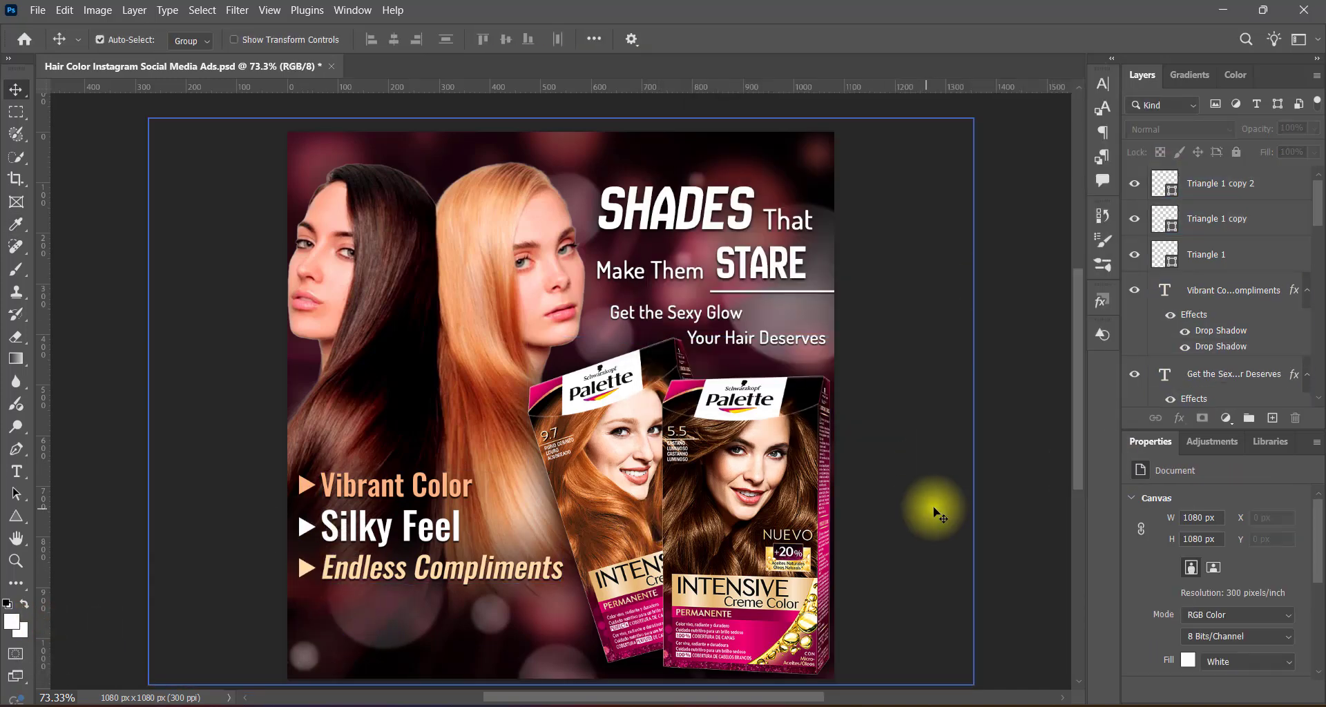
Scale the three triangle bullets and their text together to about 93.5% and shift them left and down.
{"action": "left_click", "coordinate": [305, 486]}
{"action": "left_click", "coordinate": [306, 527], "text": "shift"}
{"action": "left_click", "coordinate": [308, 571], "text": "shift"}
{"action": "left_click", "coordinate": [332, 529], "text": "shift"}
{"action": "key", "text": "ctrl+t"}
{"action": "left_click_drag", "start_coordinate": [299, 474], "coordinate": [315, 481]}
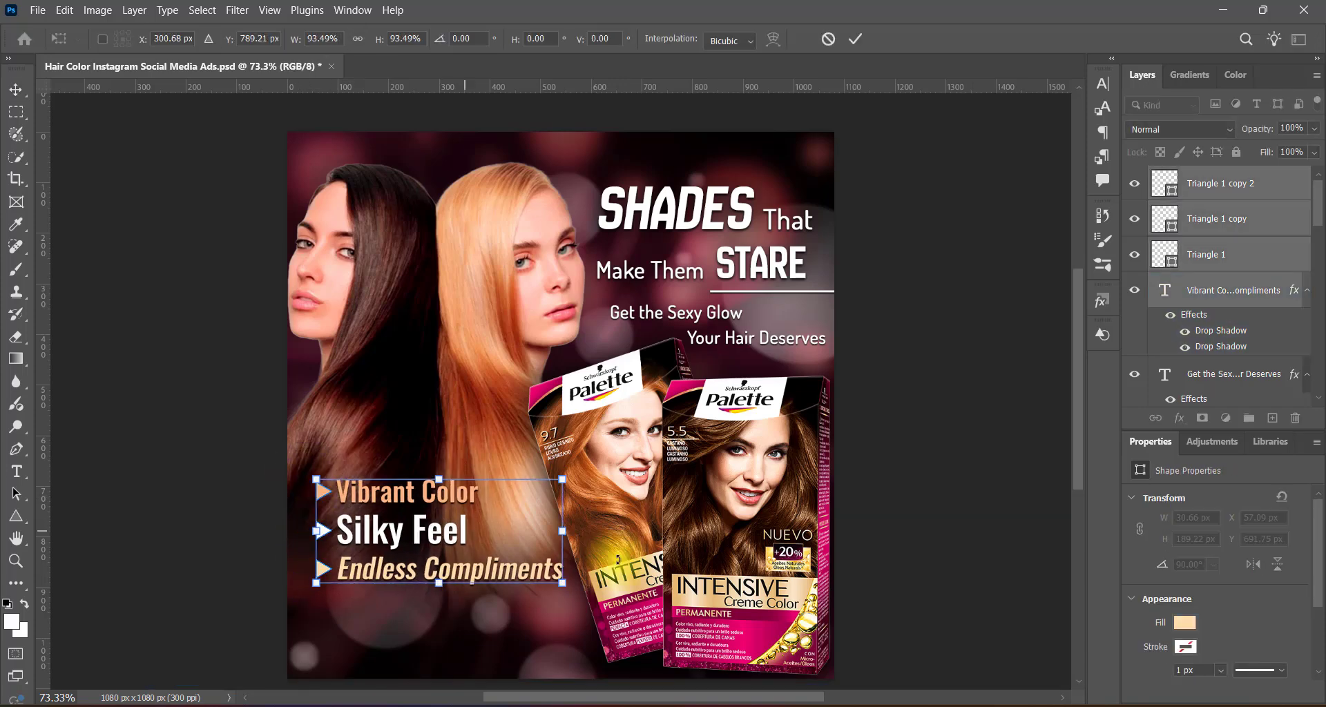
{"action": "key", "text": "Left"}
{"action": "key", "text": "Left"}
{"action": "key", "text": "Left"}
{"action": "key", "text": "Left"}
{"action": "key", "text": "Left"}
{"action": "key", "text": "Left"}
{"action": "key", "text": "Left"}
{"action": "key", "text": "Left"}
{"action": "key", "text": "Left"}
{"action": "key", "text": "Left"}
{"action": "key", "text": "Left"}
{"action": "key", "text": "Left"}
{"action": "key", "text": "Left"}
{"action": "key", "text": "Left"}
{"action": "key", "text": "Down"}
{"action": "key", "text": "Down"}
{"action": "key", "text": "Down"}
{"action": "key", "text": "Down"}
{"action": "key", "text": "Down"}
{"action": "key", "text": "Down"}
{"action": "key", "text": "Down"}
{"action": "key", "text": "Down"}
{"action": "key", "text": "Down"}
{"action": "key", "text": "Down"}
{"action": "key", "text": "Down"}
{"action": "key", "text": "Down"}
{"action": "key", "text": "Down"}
{"action": "key", "text": "Down"}
{"action": "key", "text": "Down"}
{"action": "key", "text": "Down"}
{"action": "key", "text": "Down"}
{"action": "key", "text": "Down"}
{"action": "key", "text": "Return"}
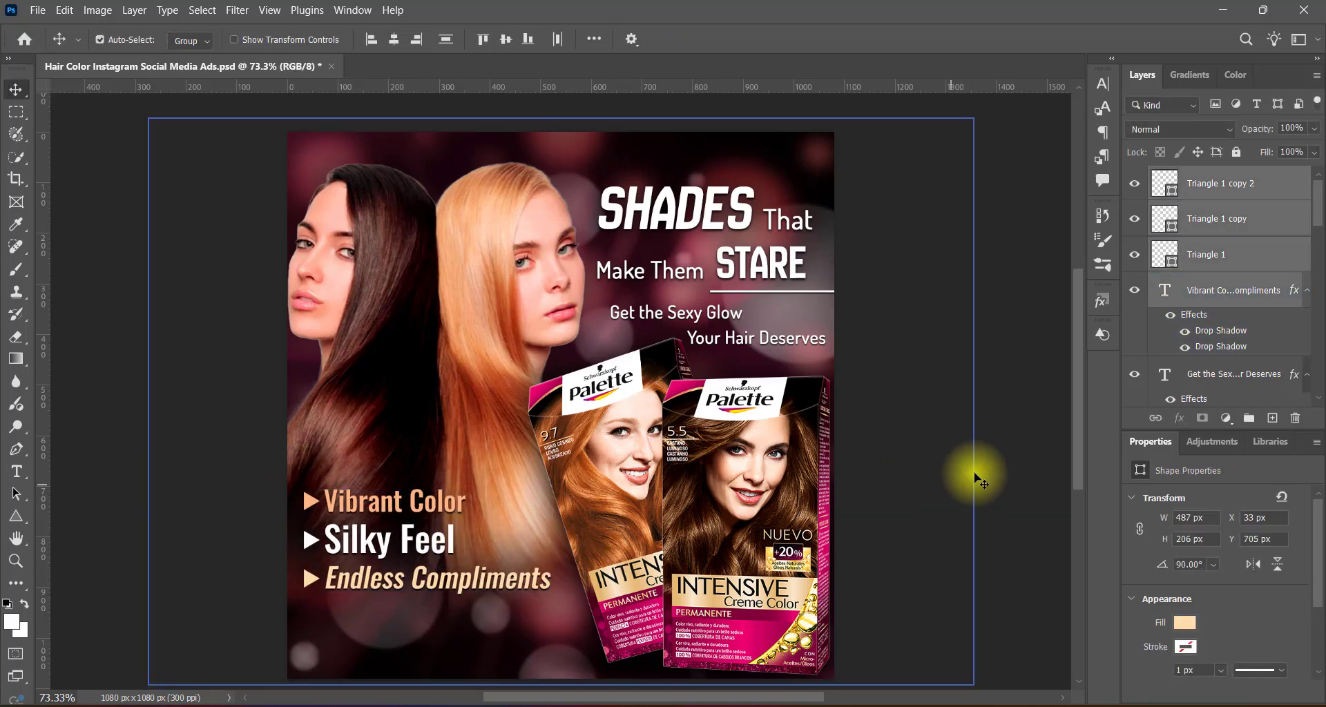
Draw a 248 by 77 px rectangle on a new layer below the bullet list, overlapping the canvas's left edge, and fill it orange.
{"action": "left_click", "coordinate": [980, 529]}
{"action": "left_click", "coordinate": [1272, 418]}
{"action": "right_click", "coordinate": [16, 516]}
{"action": "left_click", "coordinate": [113, 541]}
{"action": "left_click_drag", "start_coordinate": [270, 612], "coordinate": [396, 650]}
{"action": "left_click", "coordinate": [16, 90]}
{"action": "double_click", "coordinate": [1162, 182]}
{"action": "left_click", "coordinate": [577, 493]}
{"action": "left_click", "coordinate": [819, 114]}
{"action": "left_click", "coordinate": [1033, 108]}
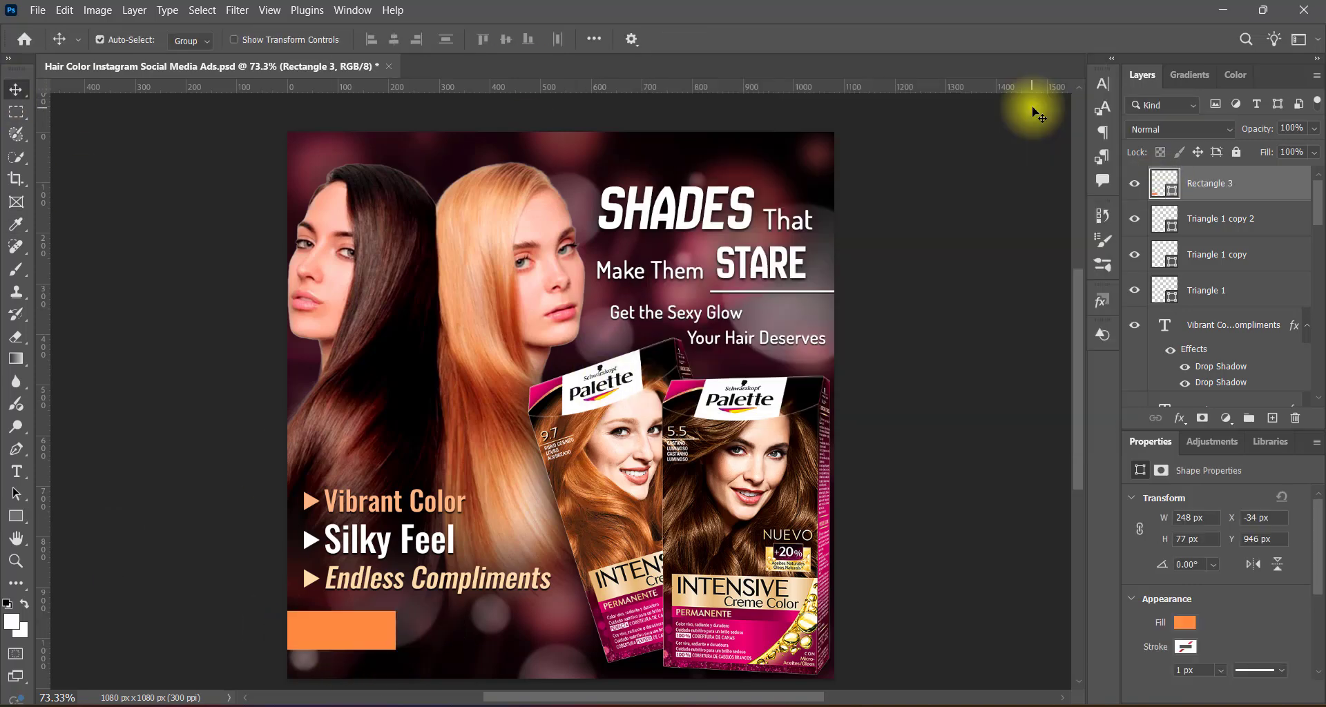
Convert the orange rectangle to a smart object and apply a Motion Blur with angle 0° and distance 600 pixels.
{"action": "right_click", "coordinate": [1214, 182]}
{"action": "left_click", "coordinate": [1198, 512]}
{"action": "left_click", "coordinate": [238, 10]}
{"action": "mouse_move", "coordinate": [297, 236]}
{"action": "left_click", "coordinate": [498, 330]}
{"action": "left_click_drag", "start_coordinate": [808, 378], "coordinate": [866, 384]}
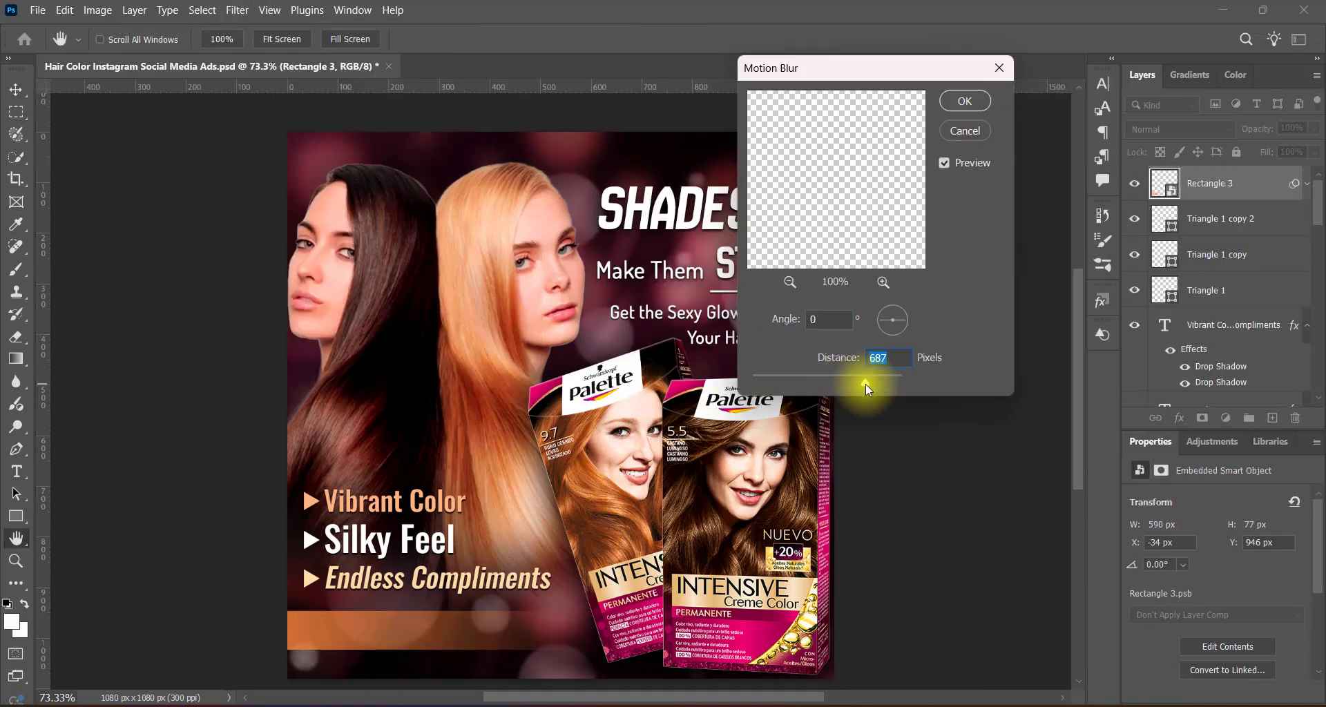
{"action": "left_click", "coordinate": [876, 365]}
{"action": "type", "text": "600"}
{"action": "left_click", "coordinate": [958, 107]}
Add the text "Salon-like shine, straight from home" in Dosis on a new layer over the orange strip.
{"action": "left_click", "coordinate": [1273, 418]}
{"action": "right_click", "coordinate": [17, 471]}
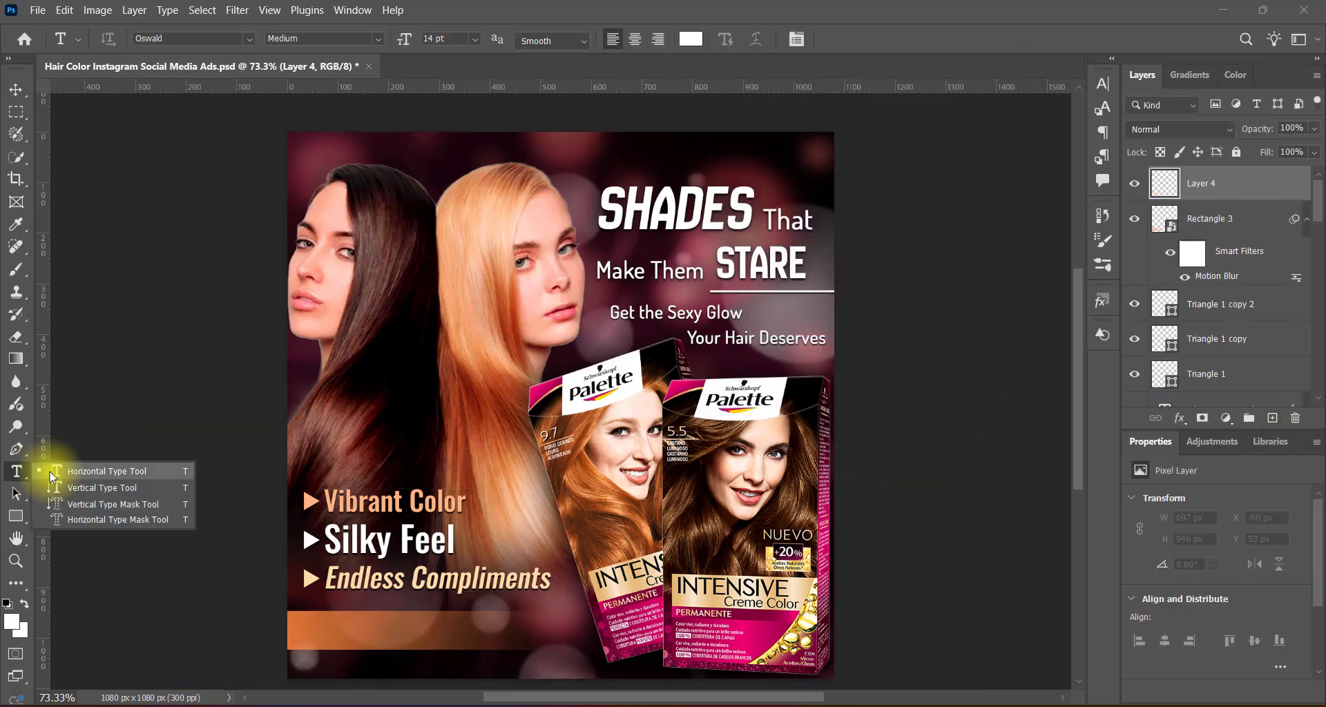
{"action": "left_click", "coordinate": [52, 471]}
{"action": "left_click", "coordinate": [326, 631]}
{"action": "left_click", "coordinate": [248, 38]}
{"action": "left_click", "coordinate": [531, 155]}
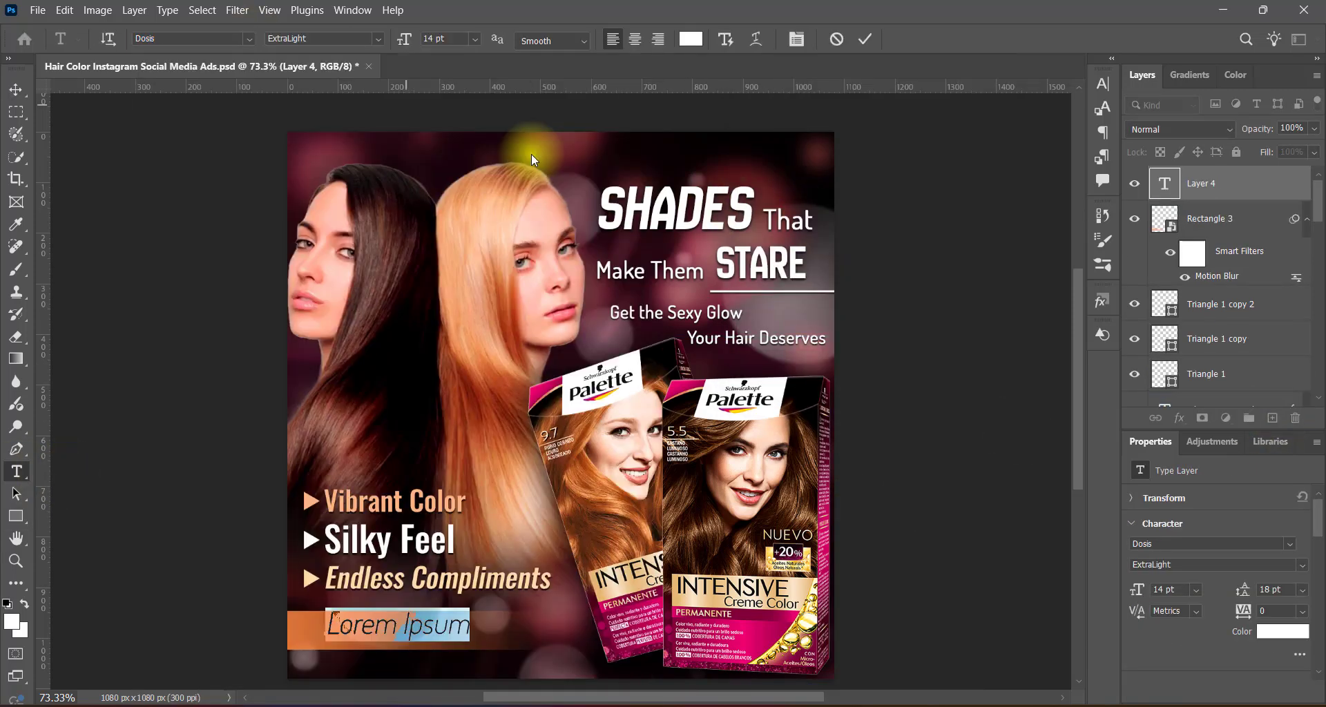
{"action": "type", "text": "Salon-like shine, straight from home"}
Set the strip text to Dosis Regular at 9 pt and fit it along the orange strip.
{"action": "left_click_drag", "start_coordinate": [328, 629], "coordinate": [561, 633]}
{"action": "left_click", "coordinate": [378, 38]}
{"action": "left_click", "coordinate": [358, 98]}
{"action": "left_click", "coordinate": [1103, 83]}
{"action": "left_click", "coordinate": [17, 90]}
{"action": "left_click", "coordinate": [1103, 84]}
{"action": "left_click", "coordinate": [1157, 223]}
{"action": "double_click", "coordinate": [1156, 222]}
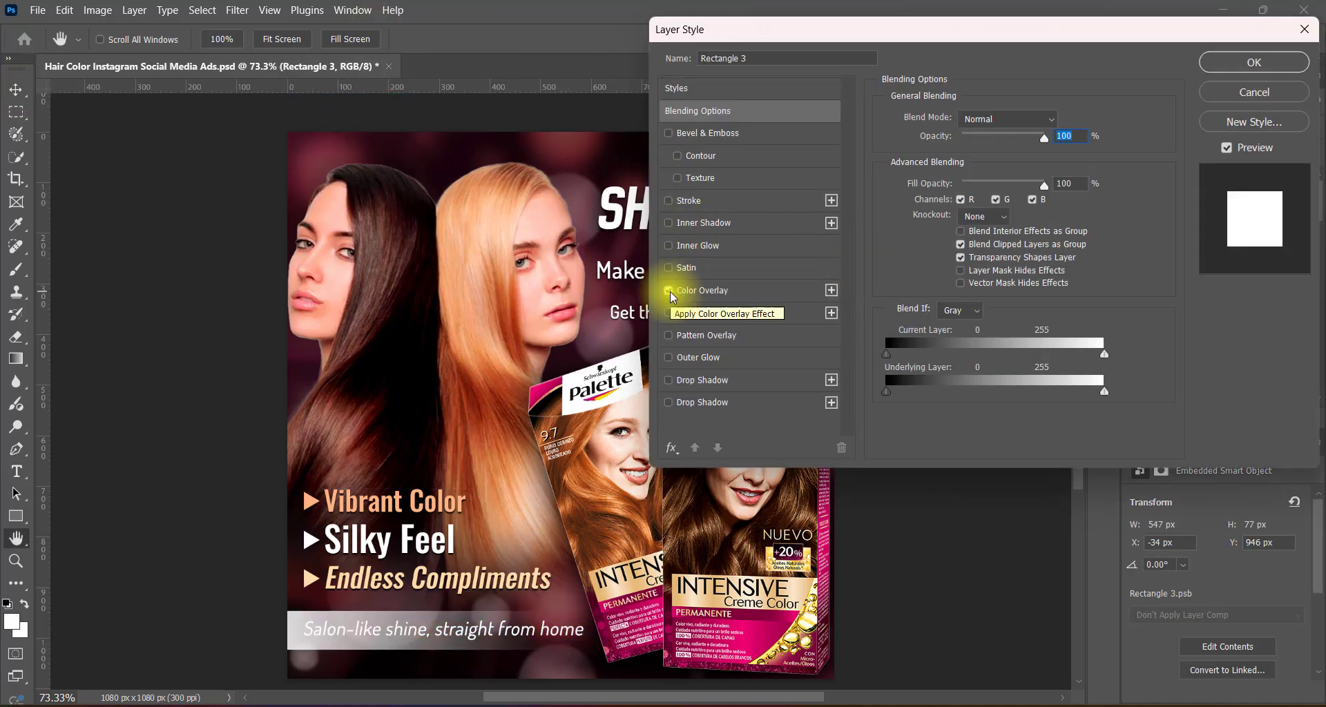
{"action": "left_click", "coordinate": [1269, 93]}
Apply a Hue/Saturation adjustment with the Red Boost preset to the orange strip.
{"action": "left_click", "coordinate": [98, 10]}
{"action": "mouse_move", "coordinate": [165, 53]}
{"action": "left_click", "coordinate": [326, 142]}
{"action": "left_click", "coordinate": [825, 133]}
{"action": "left_click", "coordinate": [823, 256]}
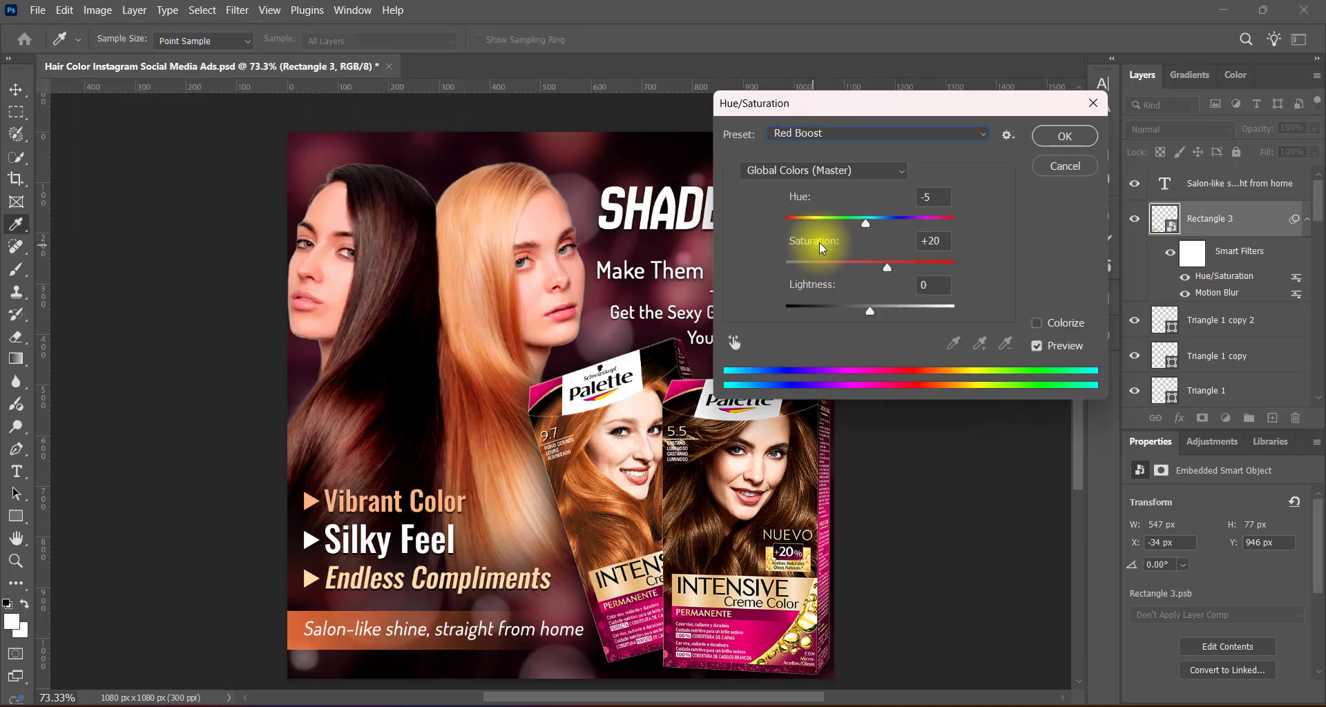
{"action": "left_click", "coordinate": [1064, 136]}
Apply a Levels preset to the orange strip.
{"action": "left_click", "coordinate": [97, 10]}
{"action": "left_click", "coordinate": [292, 69]}
{"action": "left_click", "coordinate": [764, 132]}
{"action": "left_click", "coordinate": [774, 290]}
{"action": "left_click", "coordinate": [987, 135]}
Add a drop shadow to the "Salon-like shine, straight from home" text.
{"action": "double_click", "coordinate": [1291, 184]}
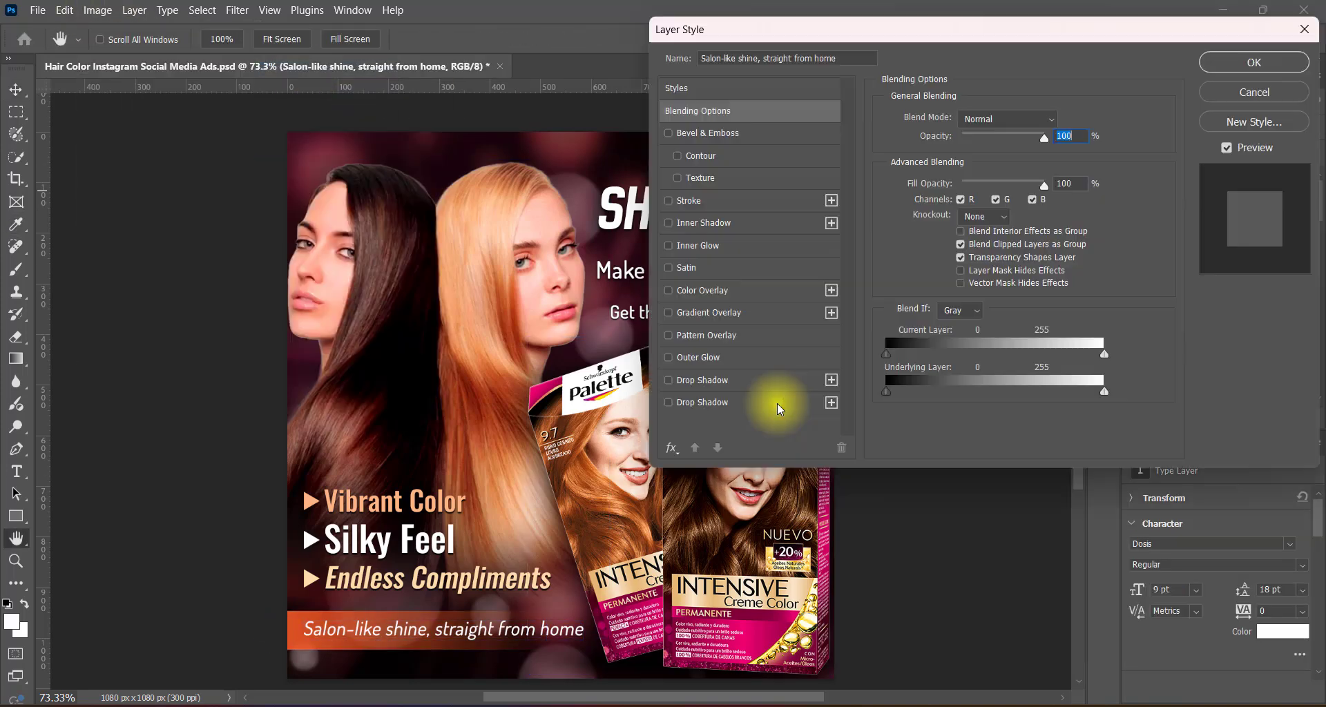
{"action": "left_click", "coordinate": [764, 381]}
{"action": "left_click", "coordinate": [1252, 63]}
Soften the orange strip with a Gaussian Blur and fine-tune its shape with a free transform.
{"action": "left_click", "coordinate": [1226, 253]}
{"action": "left_click", "coordinate": [237, 10]}
{"action": "left_click", "coordinate": [268, 46]}
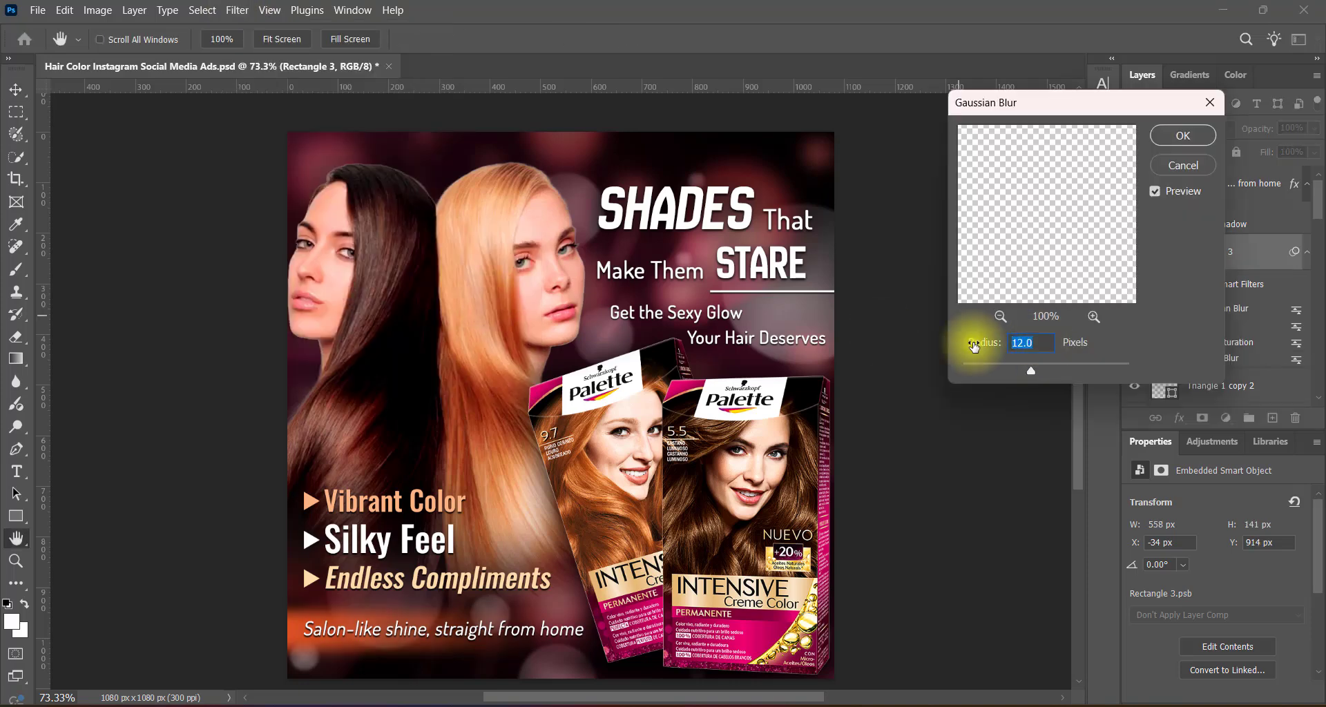
{"action": "left_click", "coordinate": [1194, 138]}
{"action": "key", "text": "ctrl+t"}
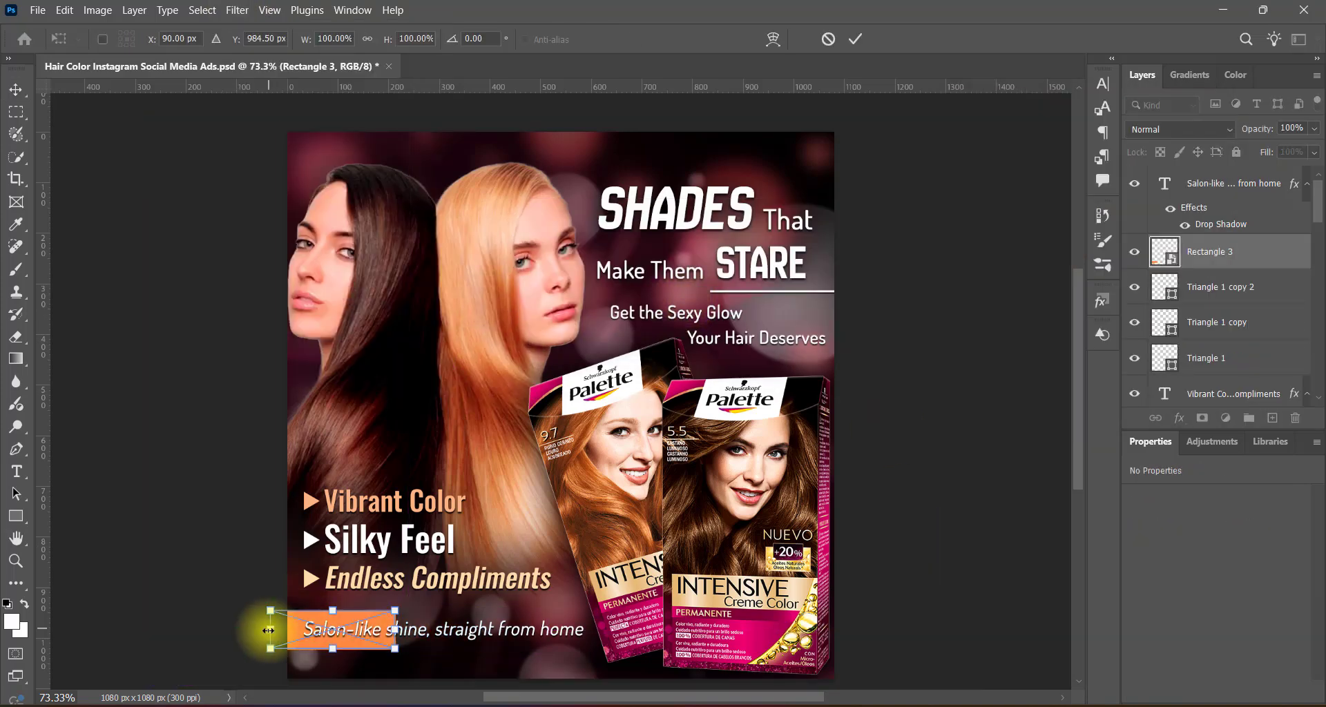
{"action": "left_click_drag", "start_coordinate": [382, 634], "coordinate": [381, 633]}
{"action": "key", "text": "Return"}
{"action": "left_click", "coordinate": [1000, 463]}
Move the triangle bullets, benefit list, strip text and orange strip up together, and save the document.
{"action": "left_click", "coordinate": [311, 502]}
{"action": "left_click", "coordinate": [310, 540], "text": "shift"}
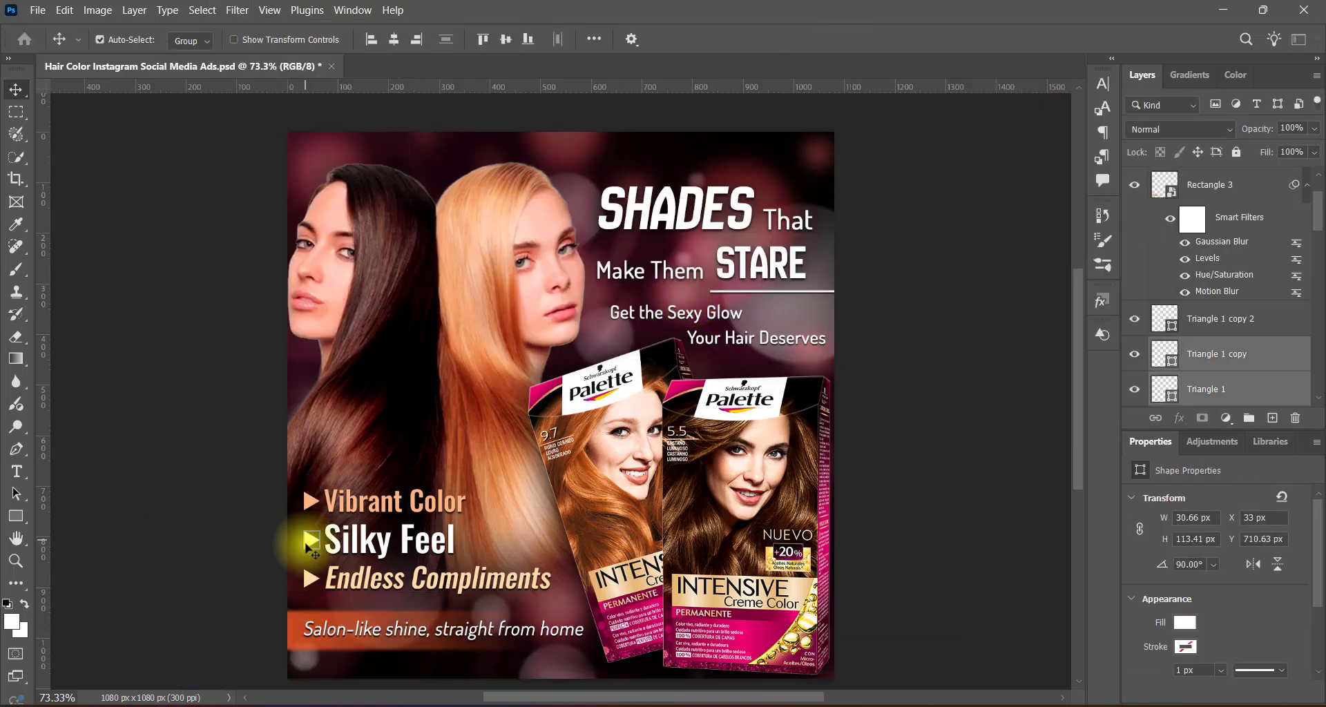
{"action": "left_click", "coordinate": [311, 579], "text": "shift"}
{"action": "left_click", "coordinate": [312, 617], "text": "shift"}
{"action": "left_click", "coordinate": [321, 635], "text": "shift"}
{"action": "key", "text": "shift+Up"}
{"action": "key", "text": "shift+Up"}
{"action": "key", "text": "shift+Up"}
{"action": "key", "text": "shift+Up"}
{"action": "left_click", "coordinate": [968, 458]}
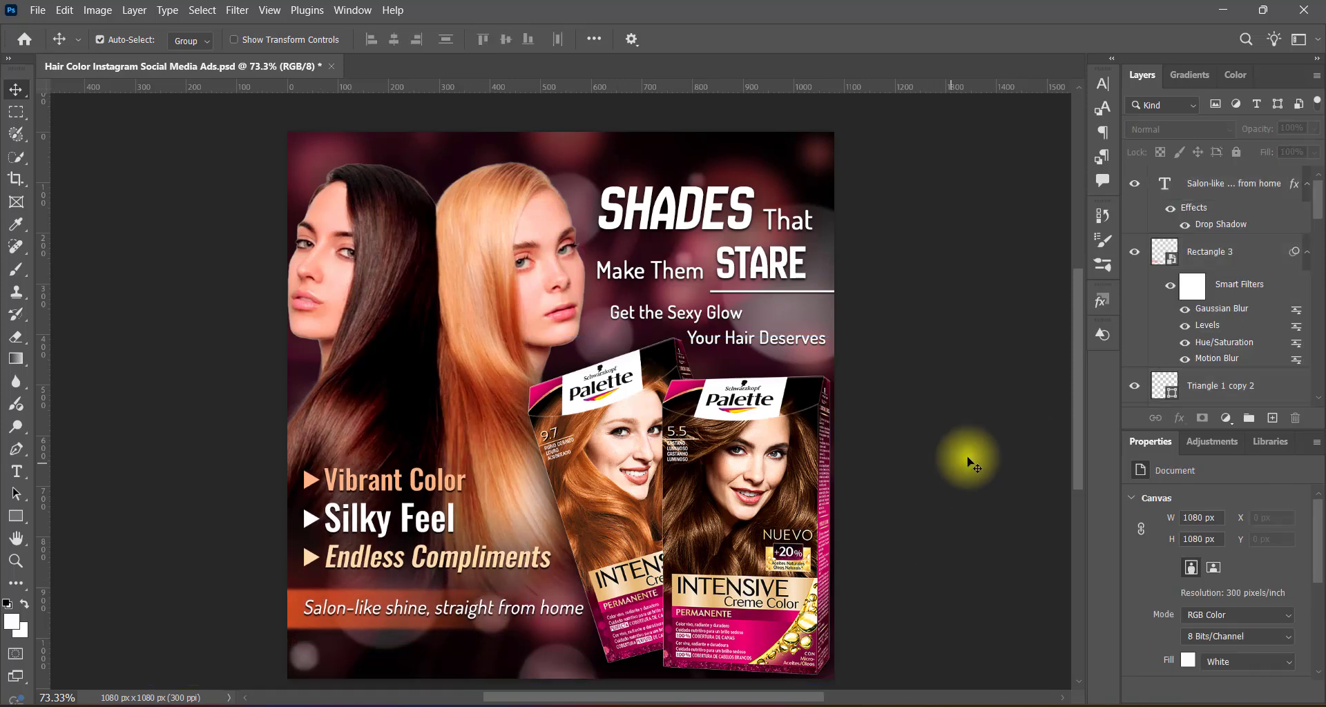
{"action": "scroll", "coordinate": [968, 459], "scroll_direction": "down", "scroll_amount": 1}
{"action": "key", "text": "ctrl+s"}
Move the two-women photo up to Y 3 px, nudge it slightly right, and save the document.
{"action": "left_click", "coordinate": [508, 276]}
{"action": "key", "text": "shift+Up"}
{"action": "key", "text": "shift+Up"}
{"action": "key", "text": "shift+Up"}
{"action": "key", "text": "shift+Up"}
{"action": "key", "text": "shift+Up"}
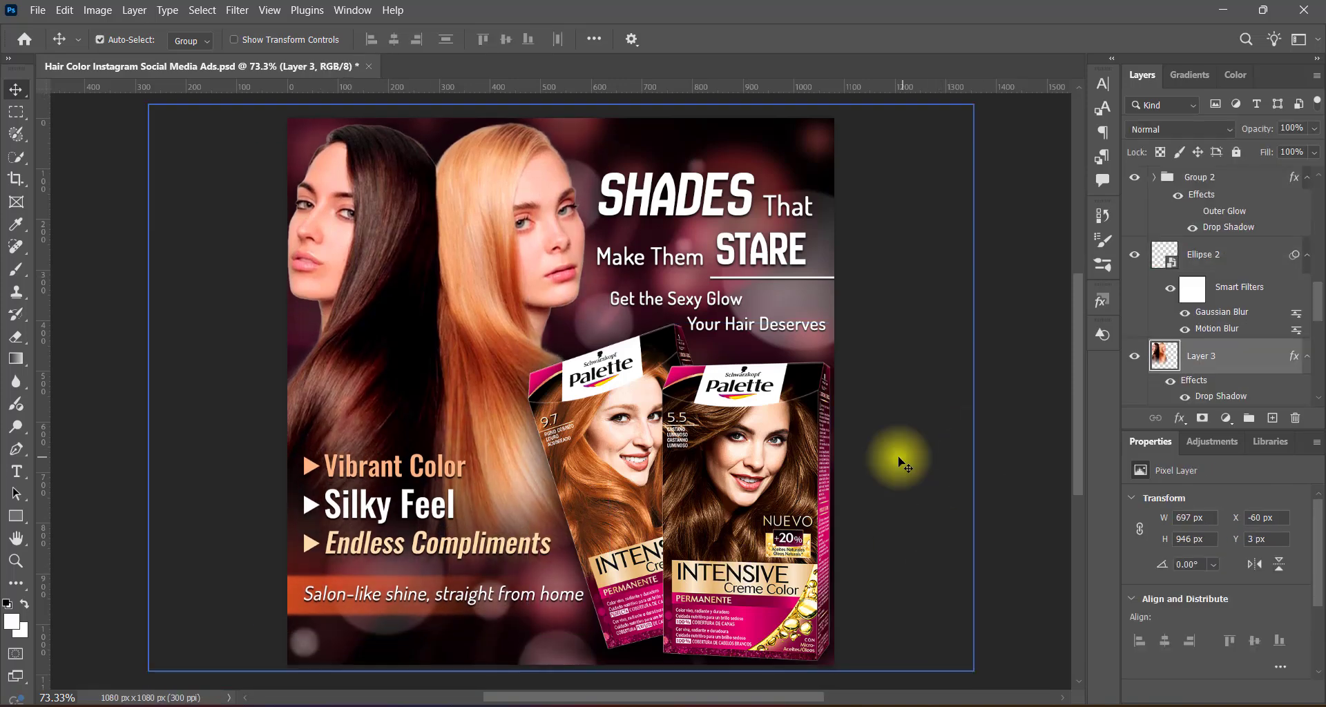
{"action": "key", "text": "Right"}
{"action": "key", "text": "Right"}
{"action": "key", "text": "Right"}
{"action": "left_click", "coordinate": [996, 478]}
{"action": "key", "text": "ctrl+s"}
Paste the order button and contact details row, scale it to about 78.75% and place it along the canvas's lower edge.
{"action": "key", "text": "ctrl+v"}
{"action": "key", "text": "ctrl+t"}
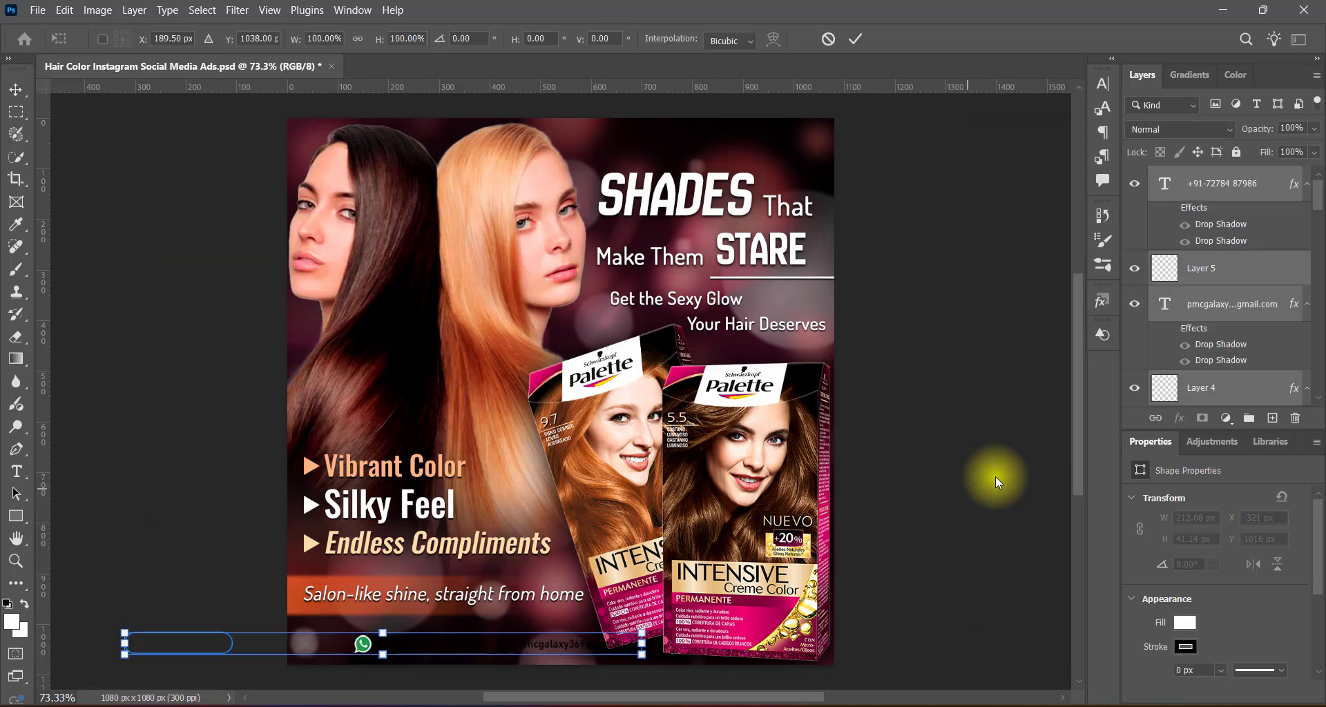
{"action": "left_click_drag", "start_coordinate": [195, 646], "coordinate": [374, 647]}
{"action": "left_click_drag", "start_coordinate": [821, 655], "coordinate": [710, 650]}
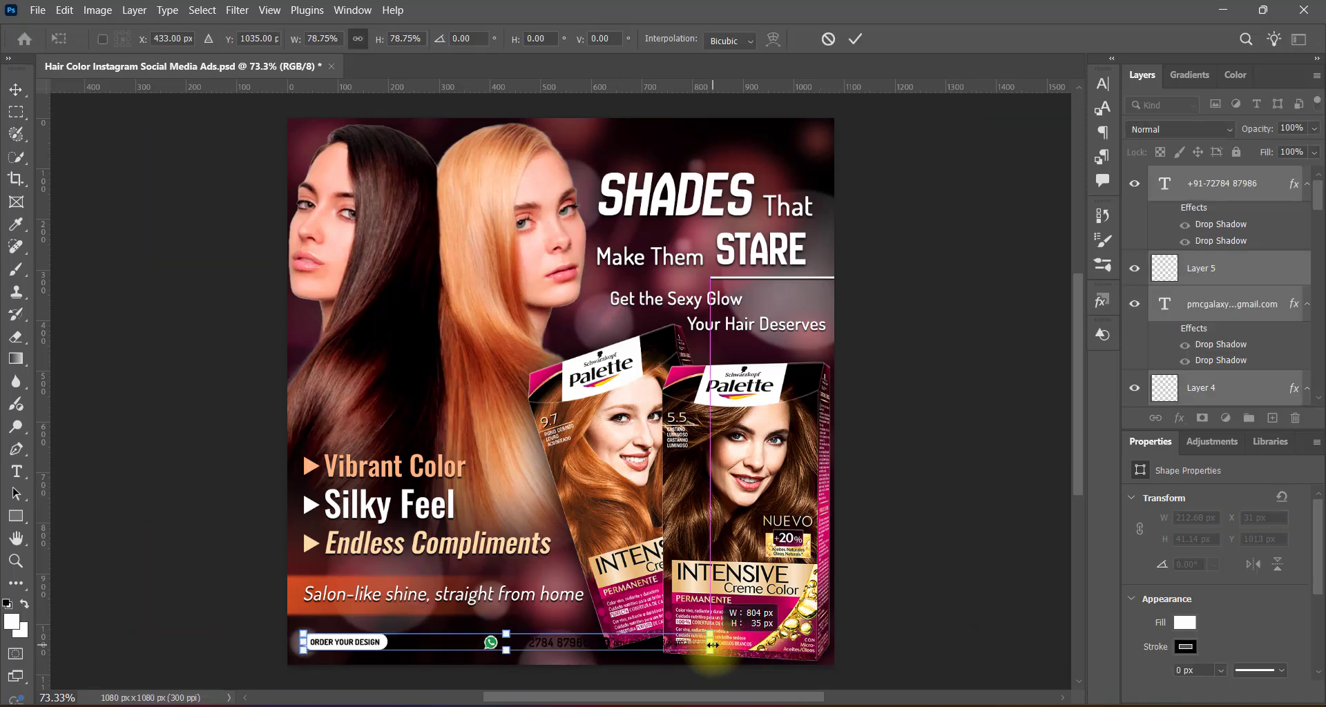
{"action": "key", "text": "Return"}
{"action": "left_click_drag", "start_coordinate": [385, 644], "coordinate": [379, 645]}
{"action": "left_click", "coordinate": [1017, 610]}
Change the phone number and e-mail address texts in the contact row to white.
{"action": "double_click", "coordinate": [541, 645]}
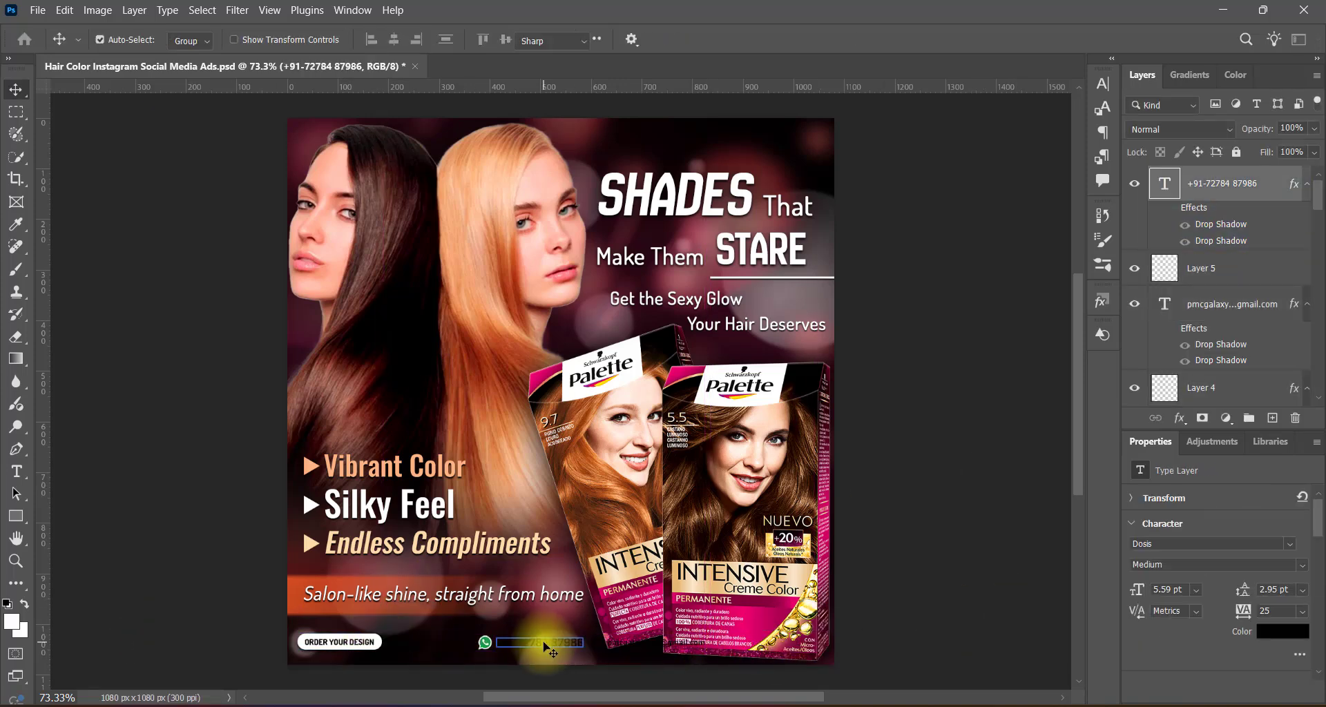
{"action": "left_click", "coordinate": [690, 39]}
{"action": "left_click_drag", "start_coordinate": [736, 164], "coordinate": [654, 111]}
{"action": "left_click", "coordinate": [1063, 108]}
{"action": "double_click", "coordinate": [684, 645]}
{"action": "left_click", "coordinate": [691, 39]}
{"action": "left_click_drag", "start_coordinate": [752, 218], "coordinate": [654, 112]}
{"action": "left_click", "coordinate": [1069, 107]}
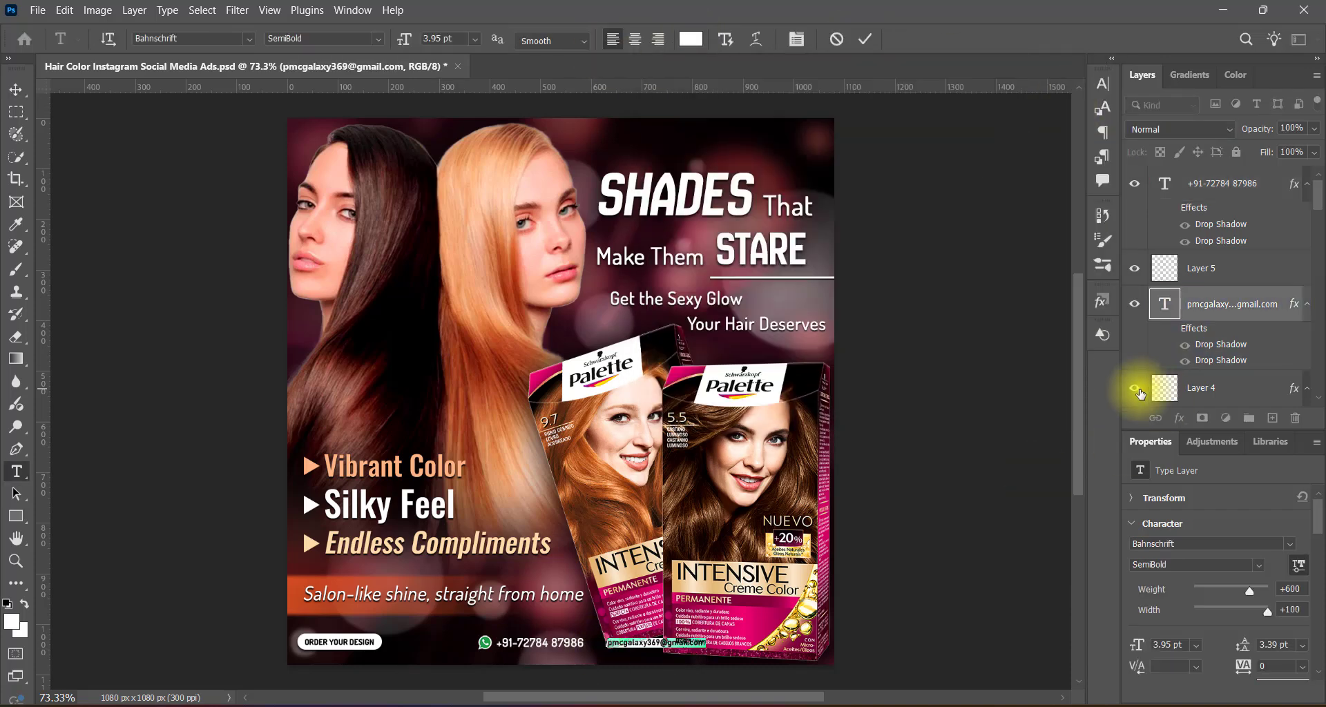
Add a white Color Overlay to the e-mail icon on Layer 4.
{"action": "right_click", "coordinate": [1163, 387]}
{"action": "left_click", "coordinate": [1194, 398]}
{"action": "left_click", "coordinate": [705, 252]}
{"action": "left_click", "coordinate": [1048, 119]}
{"action": "left_click_drag", "start_coordinate": [732, 179], "coordinate": [662, 114]}
{"action": "left_click", "coordinate": [1050, 112]}
{"action": "left_click", "coordinate": [1254, 67]}
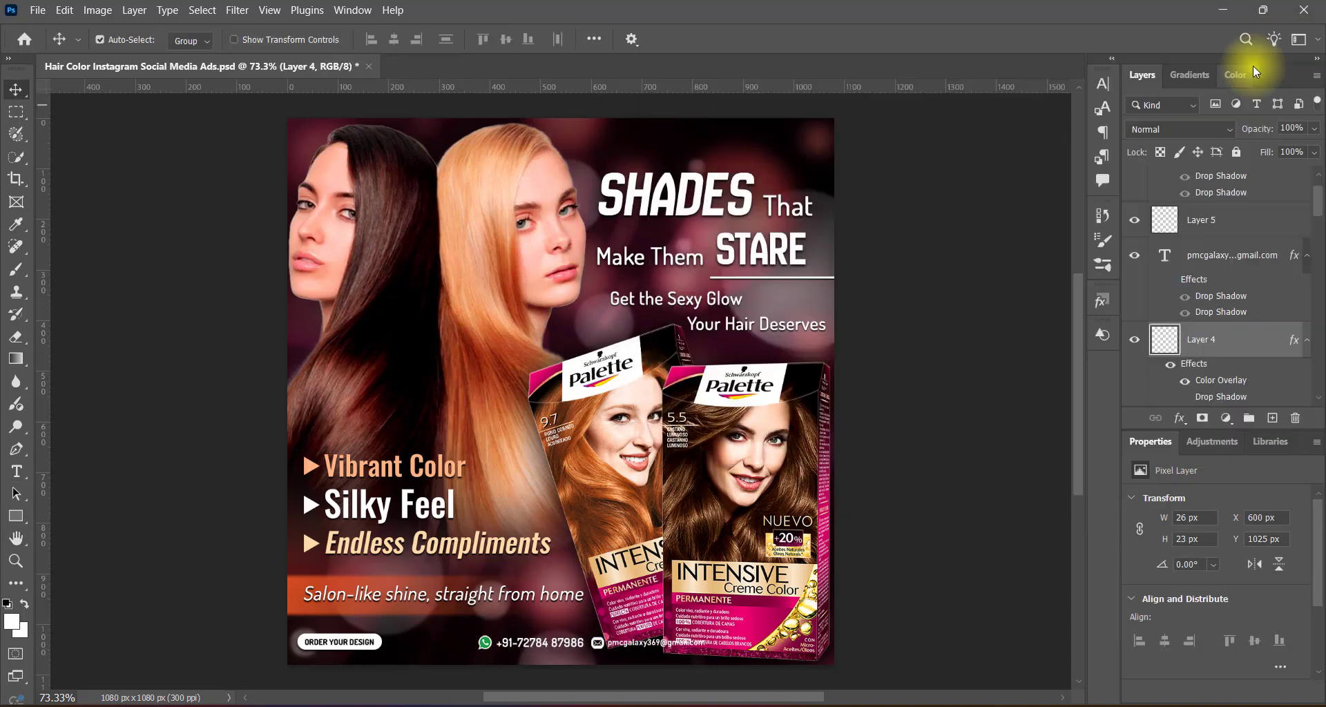
Move the WhatsApp icon, phone number, e-mail icon and e-mail address left, close to the "ORDER YOUR DESIGN" button.
{"action": "left_click", "coordinate": [486, 643]}
{"action": "left_click", "coordinate": [539, 643], "text": "shift"}
{"action": "left_click", "coordinate": [598, 642], "text": "shift"}
{"action": "left_click", "coordinate": [649, 643], "text": "shift"}
{"action": "key", "text": "shift+Left"}
{"action": "key", "text": "shift+Left"}
{"action": "key", "text": "shift+Left"}
{"action": "key", "text": "shift+Left"}
{"action": "key", "text": "shift+Left"}
{"action": "key", "text": "shift+Left"}
{"action": "key", "text": "shift+Left"}
{"action": "key", "text": "shift+Left"}
{"action": "key", "text": "shift+Left"}
{"action": "key", "text": "shift+Left"}
{"action": "key", "text": "shift+Left"}
{"action": "key", "text": "shift+Left"}
{"action": "key", "text": "shift+Left"}
{"action": "key", "text": "shift+Left"}
{"action": "key", "text": "shift+Left"}
{"action": "key", "text": "shift+Left"}
{"action": "key", "text": "shift+Left"}
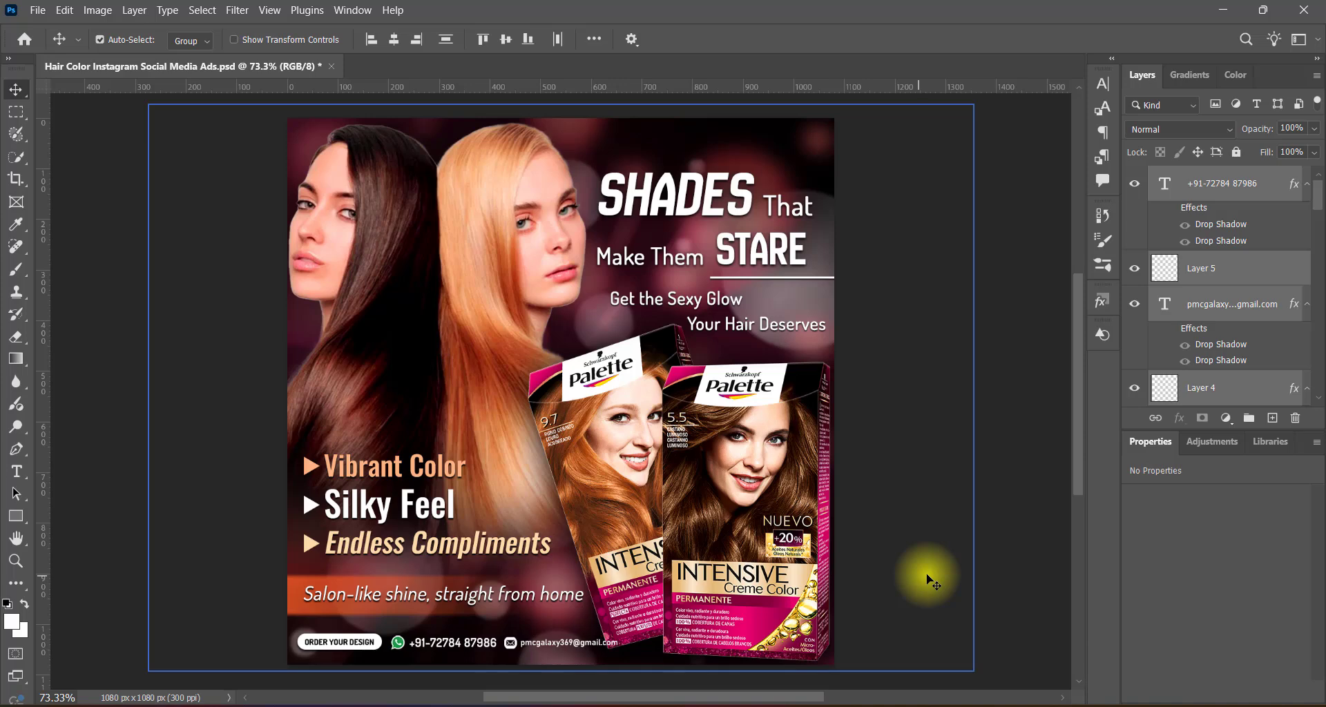
Scale the contact icons and texts down slightly so the e-mail address stays clear of the Palette boxes.
{"action": "key", "text": "ctrl+t"}
{"action": "left_click_drag", "start_coordinate": [618, 649], "coordinate": [599, 648]}
{"action": "key", "text": "Return"}
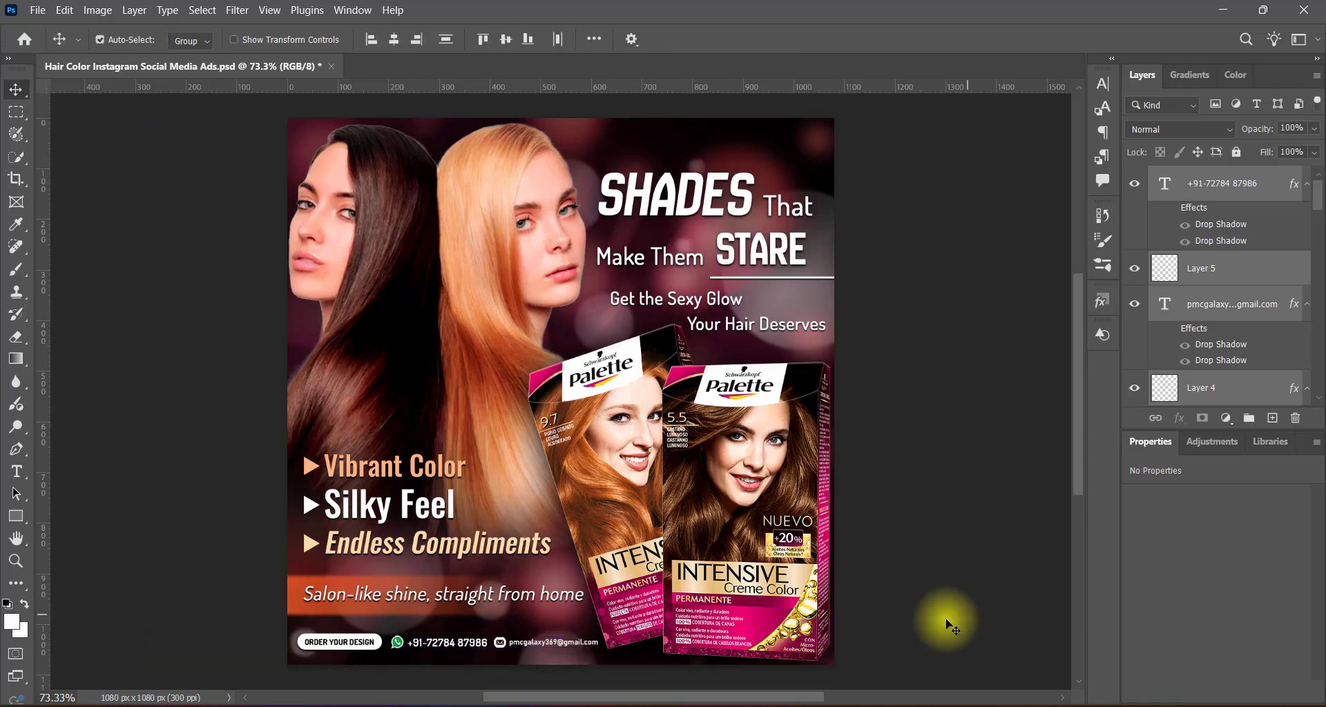
{"action": "left_click", "coordinate": [971, 607]}
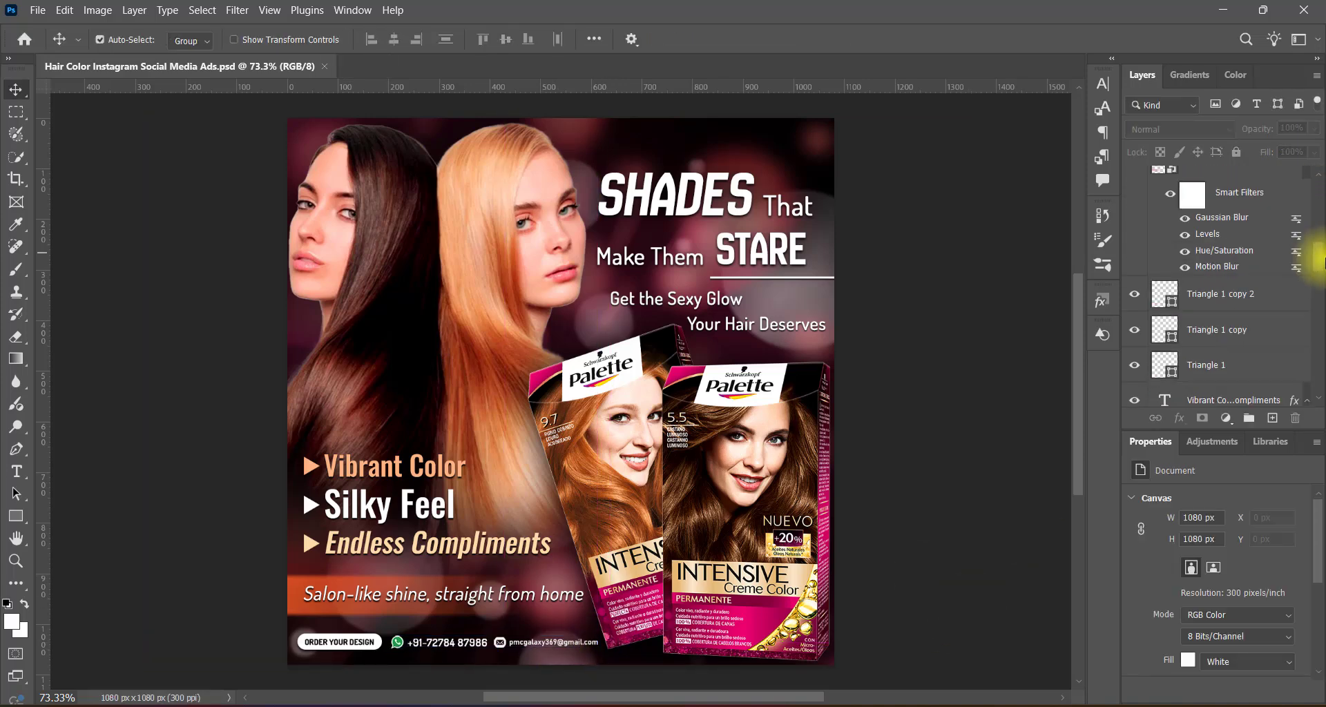
Adjust the Levels of the Soft Light Ellipse 1 layer in the background with a preset.
{"action": "left_click", "coordinate": [97, 13]}
{"action": "left_click", "coordinate": [297, 69]}
{"action": "left_click", "coordinate": [829, 137]}
{"action": "left_click", "coordinate": [815, 296]}
{"action": "left_click", "coordinate": [986, 143]}
{"action": "left_click", "coordinate": [97, 13]}
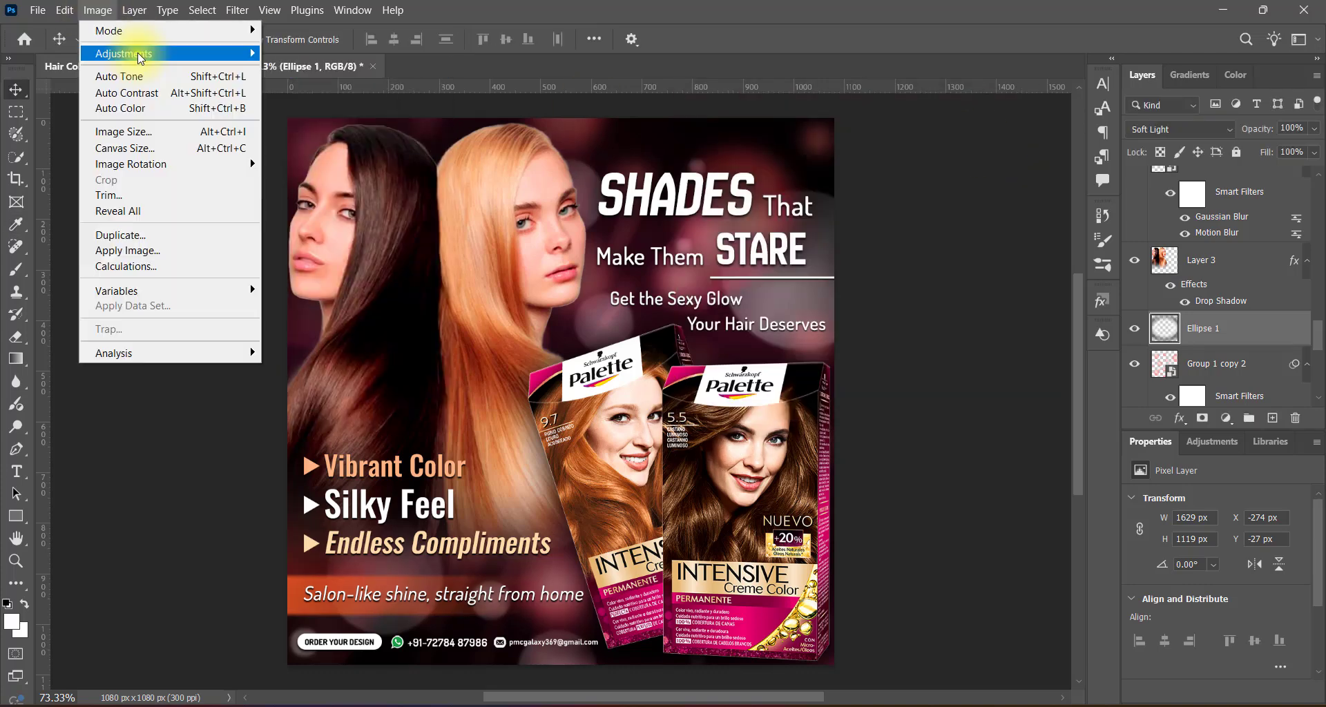
{"action": "left_click", "coordinate": [297, 70]}
{"action": "left_click", "coordinate": [818, 137]}
{"action": "left_click", "coordinate": [1009, 139]}
Nudge the order button and contact details slightly to fine-tune their placement along the lower edge.
{"action": "key", "text": "v"}
{"action": "left_click", "coordinate": [373, 646]}
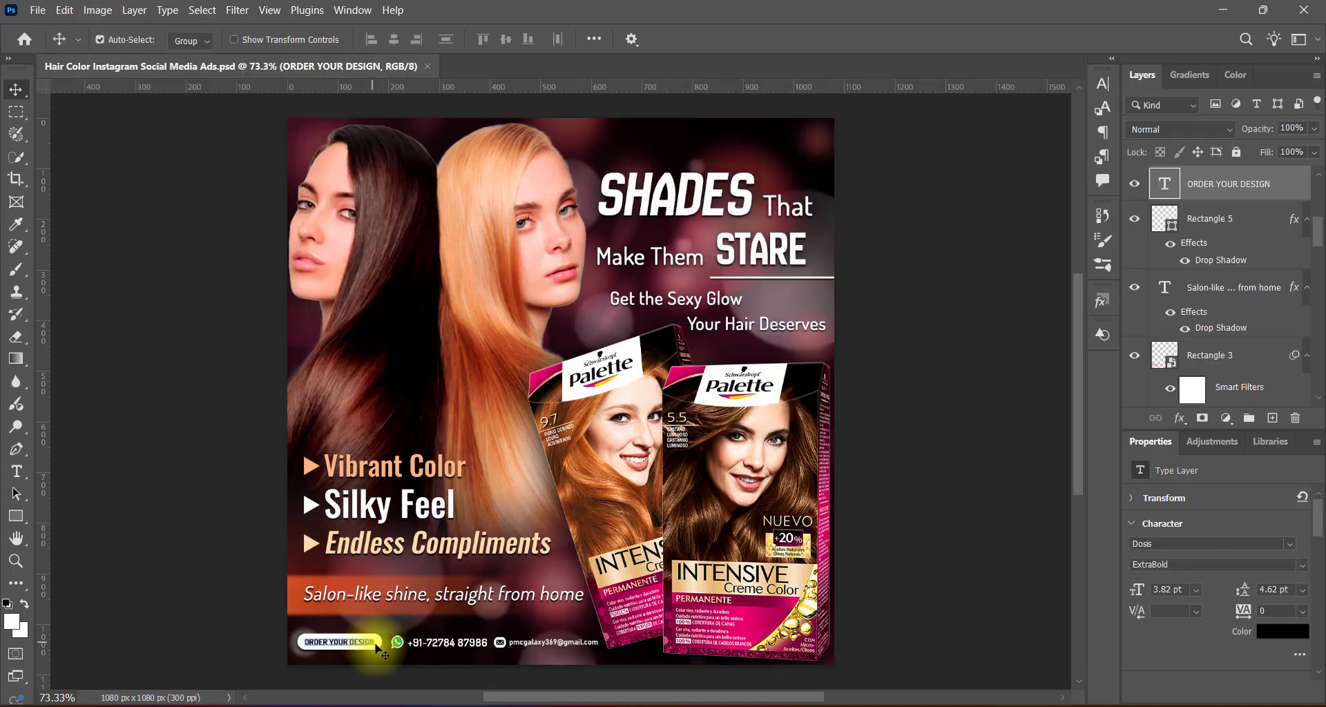
{"action": "left_click", "coordinate": [508, 640]}
{"action": "left_click", "coordinate": [818, 605]}
{"action": "left_click", "coordinate": [929, 606]}
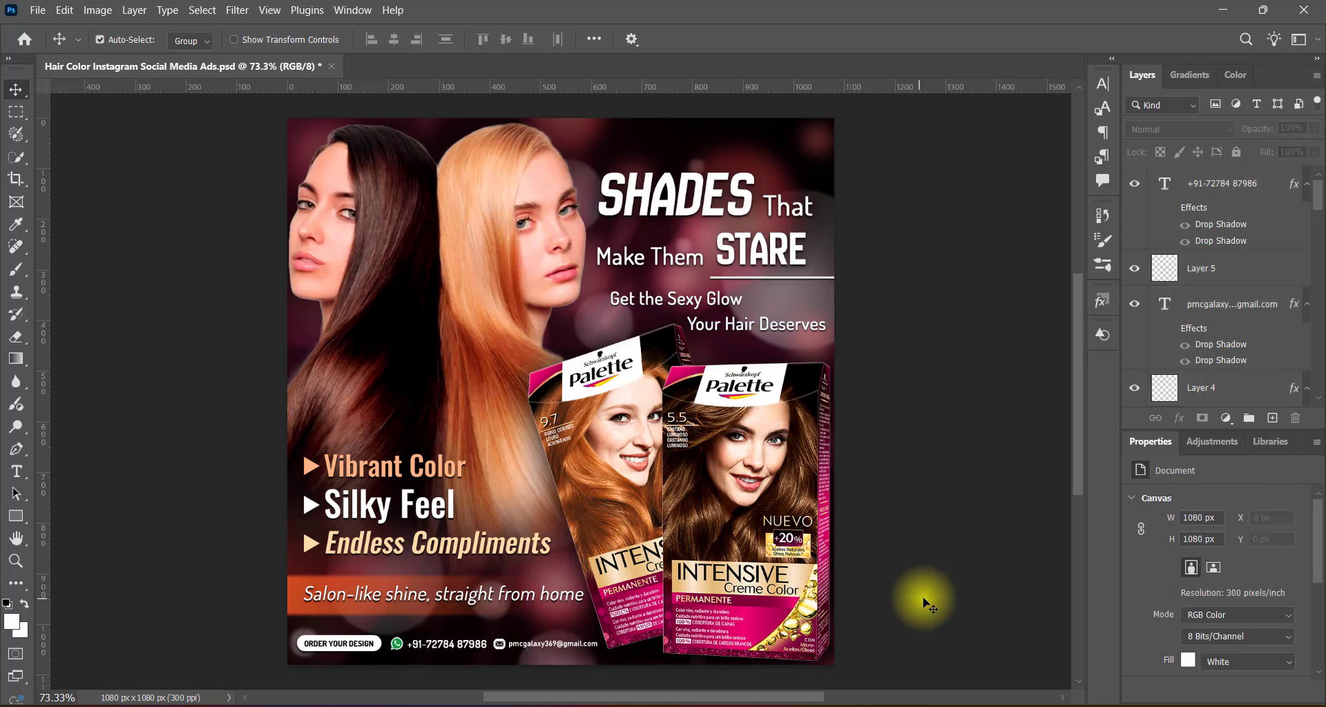
Paste the PMC Galaxy logo, scale it to 2.39% and place it in the canvas's upper-right corner.
{"action": "key", "text": "ctrl+v"}
{"action": "key", "text": "ctrl+t"}
{"action": "left_click_drag", "start_coordinate": [483, 349], "coordinate": [804, 149]}
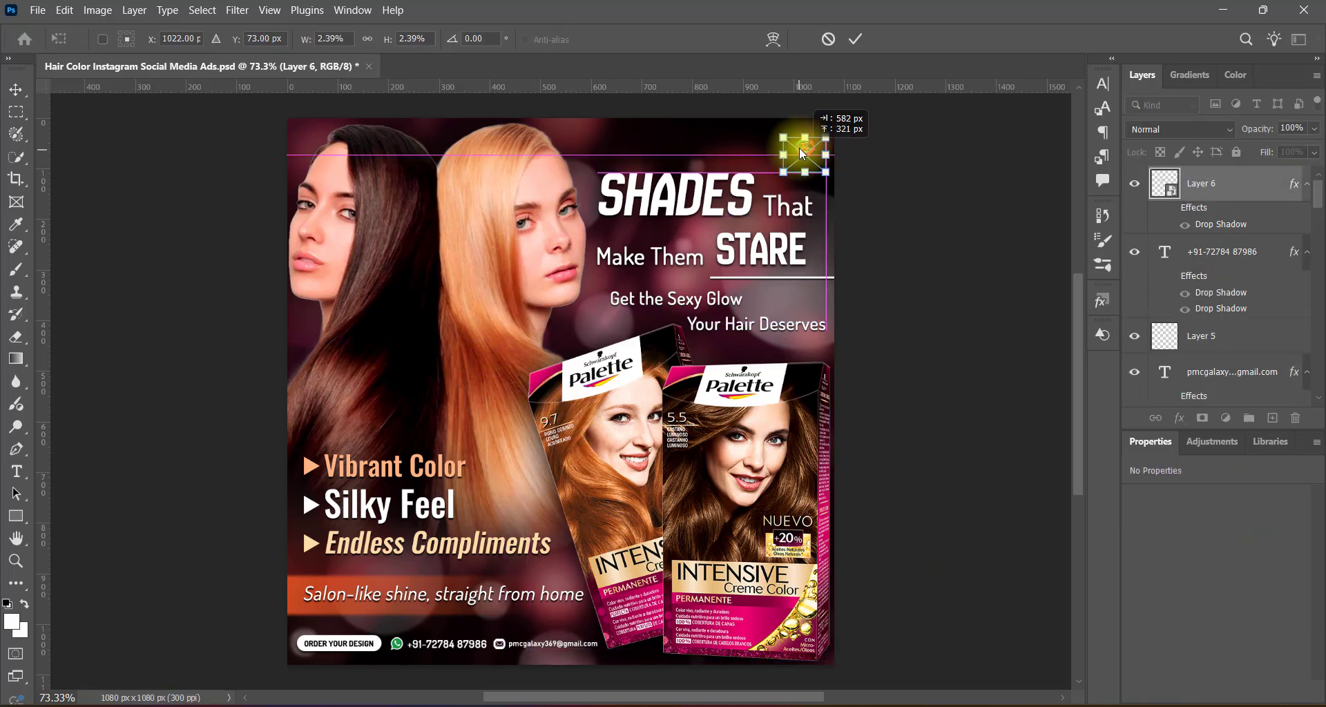
{"action": "key", "text": "Return"}
Reduce the spread of the logo's white drop shadow to 27%.
{"action": "double_click", "coordinate": [1216, 222]}
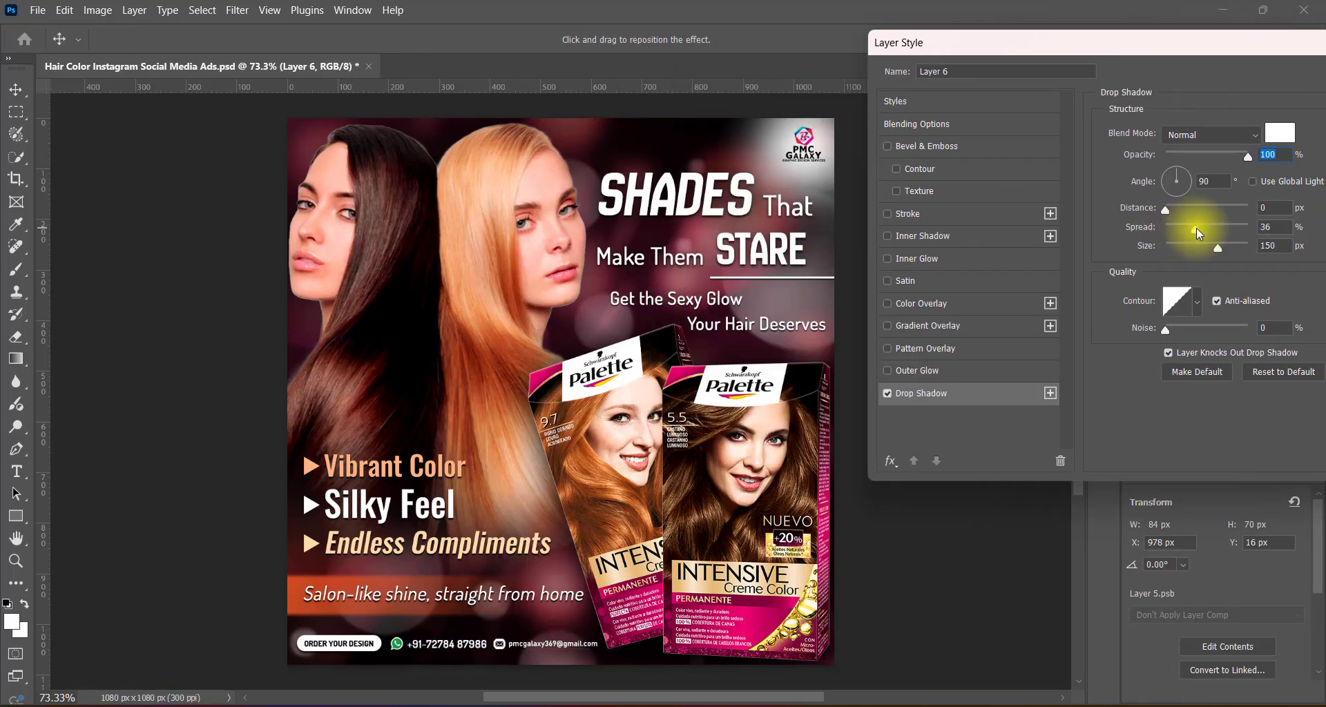
{"action": "left_click_drag", "start_coordinate": [1196, 228], "coordinate": [1186, 230]}
{"action": "type", "text": "27"}
{"action": "left_click_drag", "start_coordinate": [1092, 50], "coordinate": [1089, 51]}
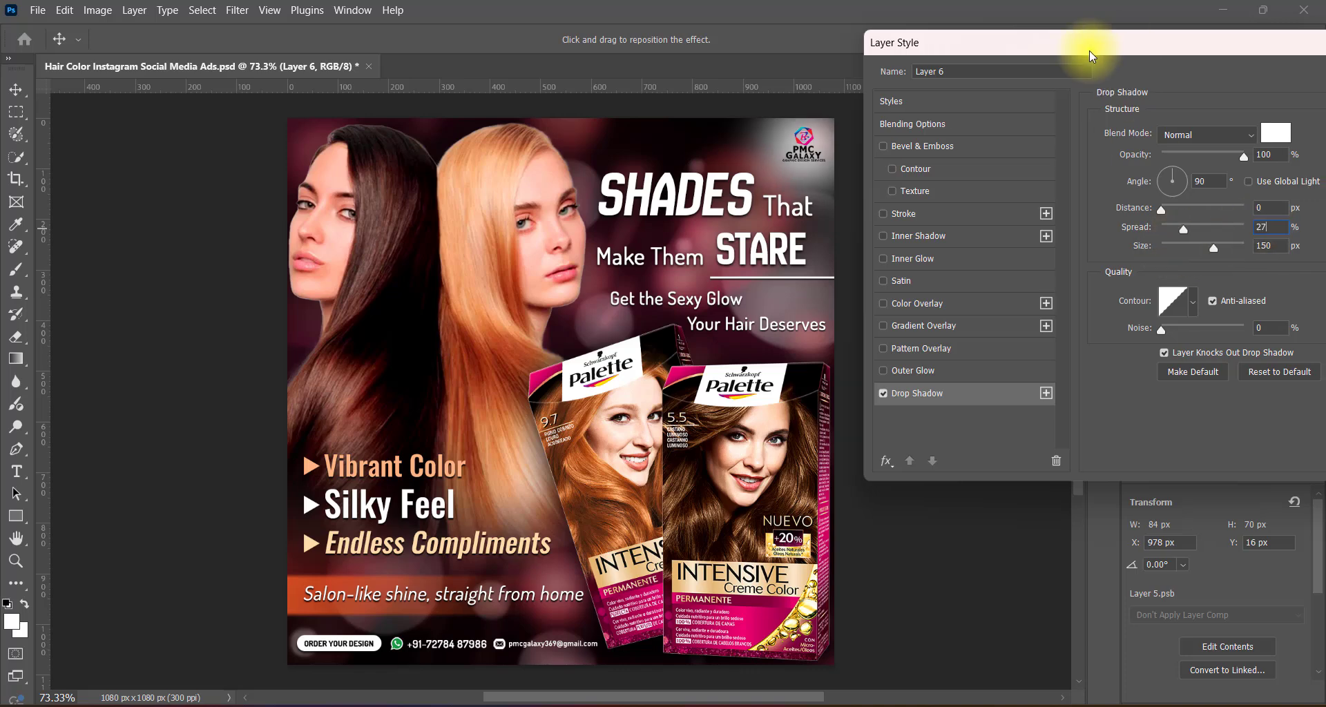
{"action": "key", "text": "Return"}
Bring the headline layer above the logo layer and shift the headline, divider line and tagline slightly down and right.
{"action": "left_click", "coordinate": [746, 204]}
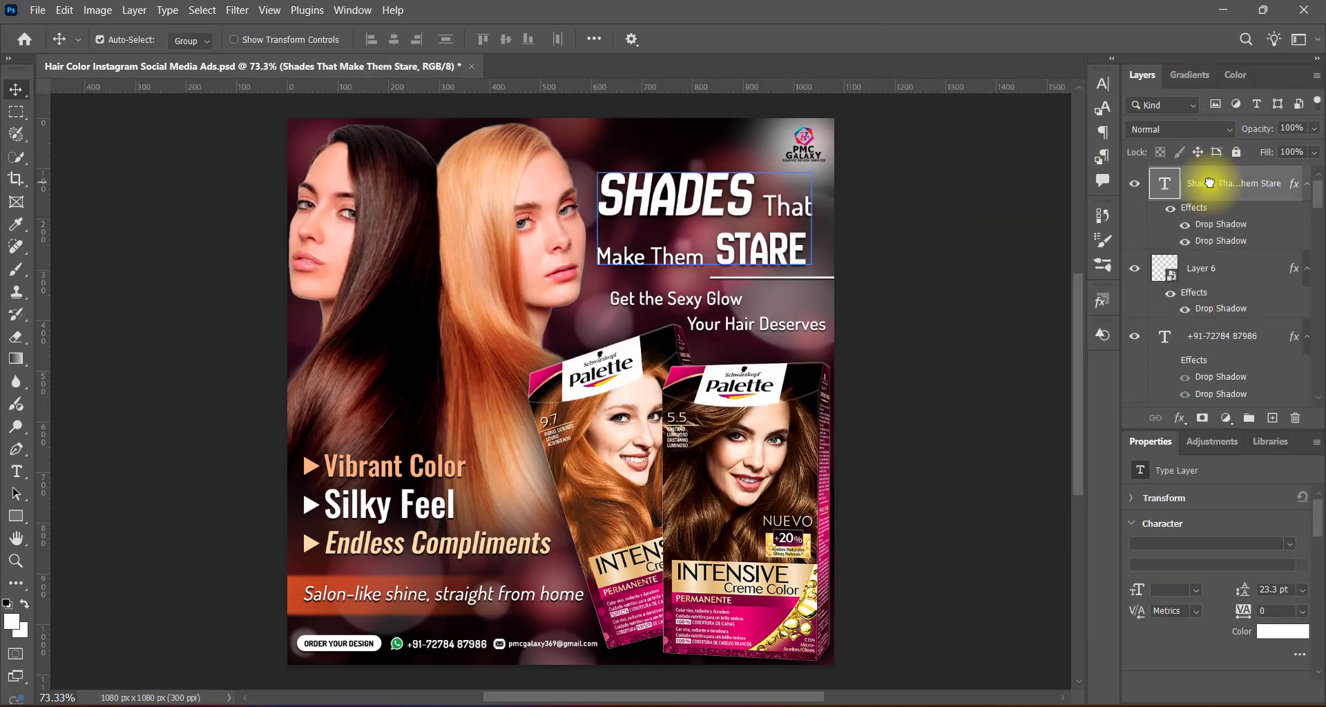
{"action": "left_click_drag", "start_coordinate": [998, 317], "coordinate": [722, 275]}
{"action": "key", "text": "shift+Down"}
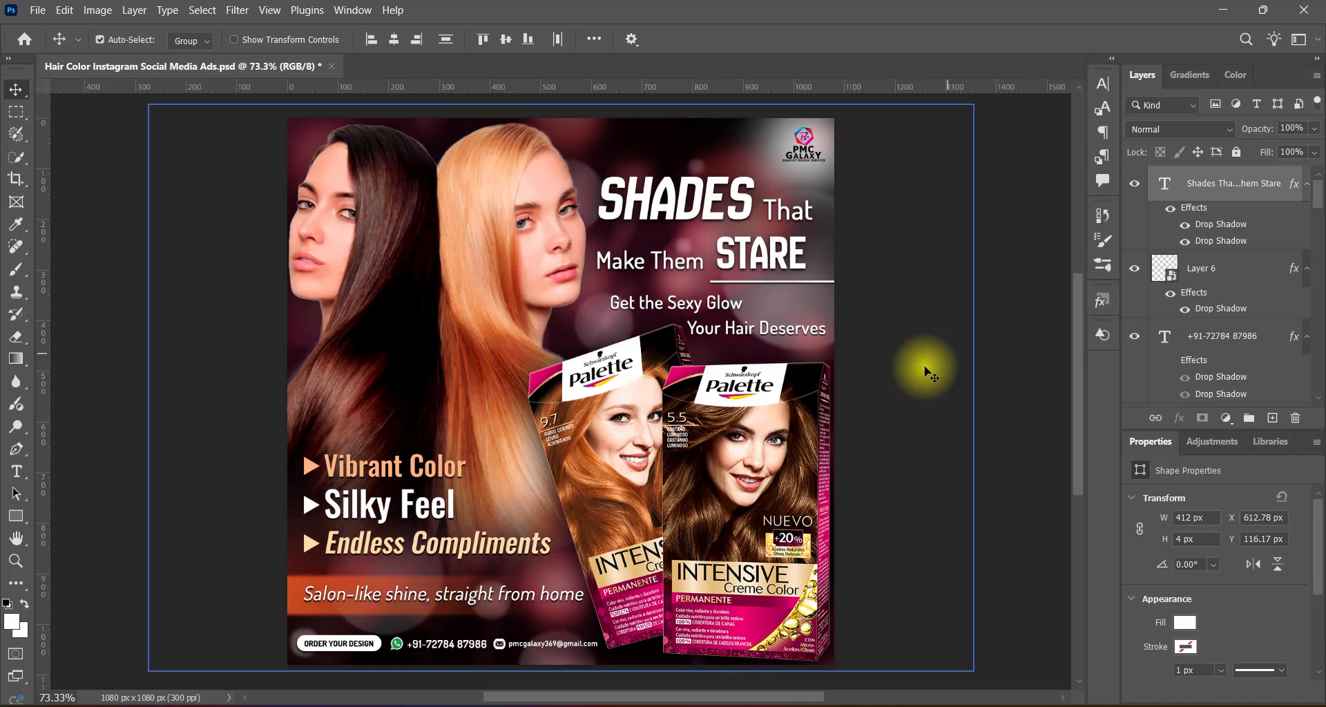
{"action": "key", "text": "Down"}
{"action": "key", "text": "Down"}
{"action": "key", "text": "Right"}
{"action": "key", "text": "Right"}
{"action": "key", "text": "Left"}
{"action": "left_click", "coordinate": [986, 361], "text": "ctrl"}
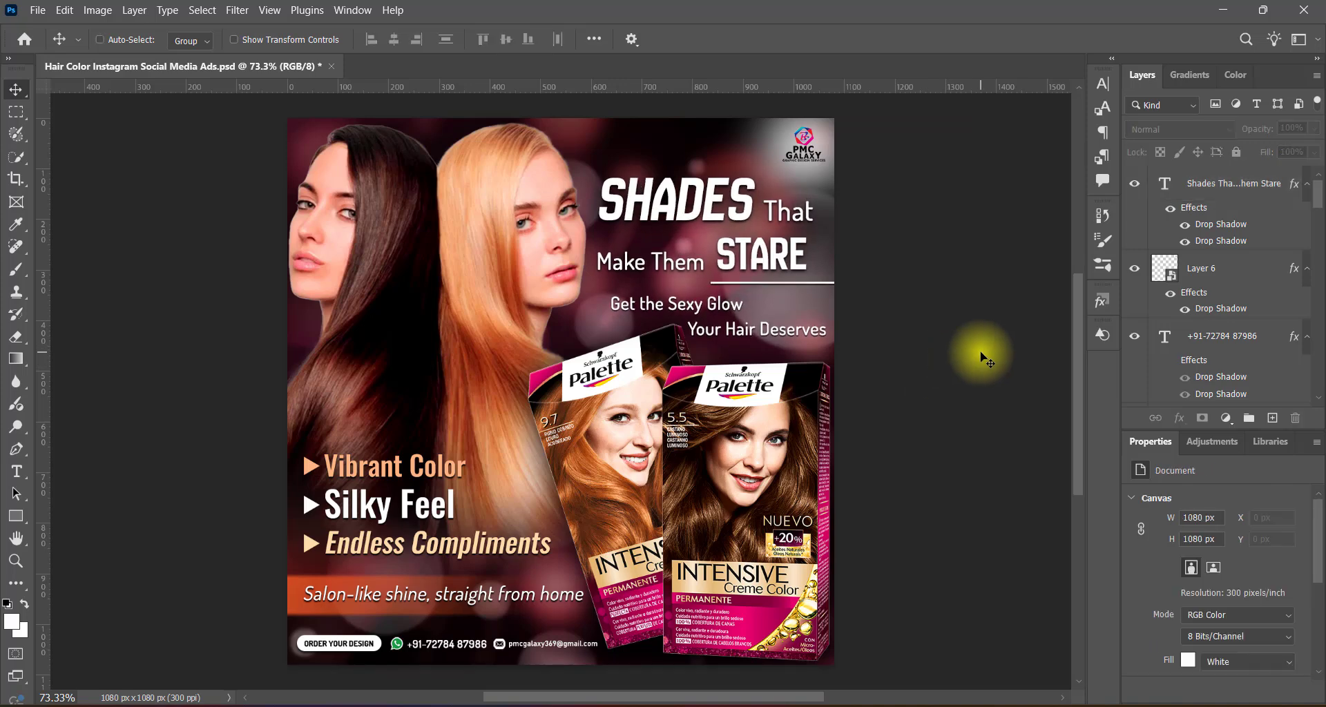
Scale the three triangle bullets and the benefit list down slightly together, and save the document.
{"action": "scroll", "coordinate": [582, 325], "scroll_direction": "down", "scroll_amount": 5}
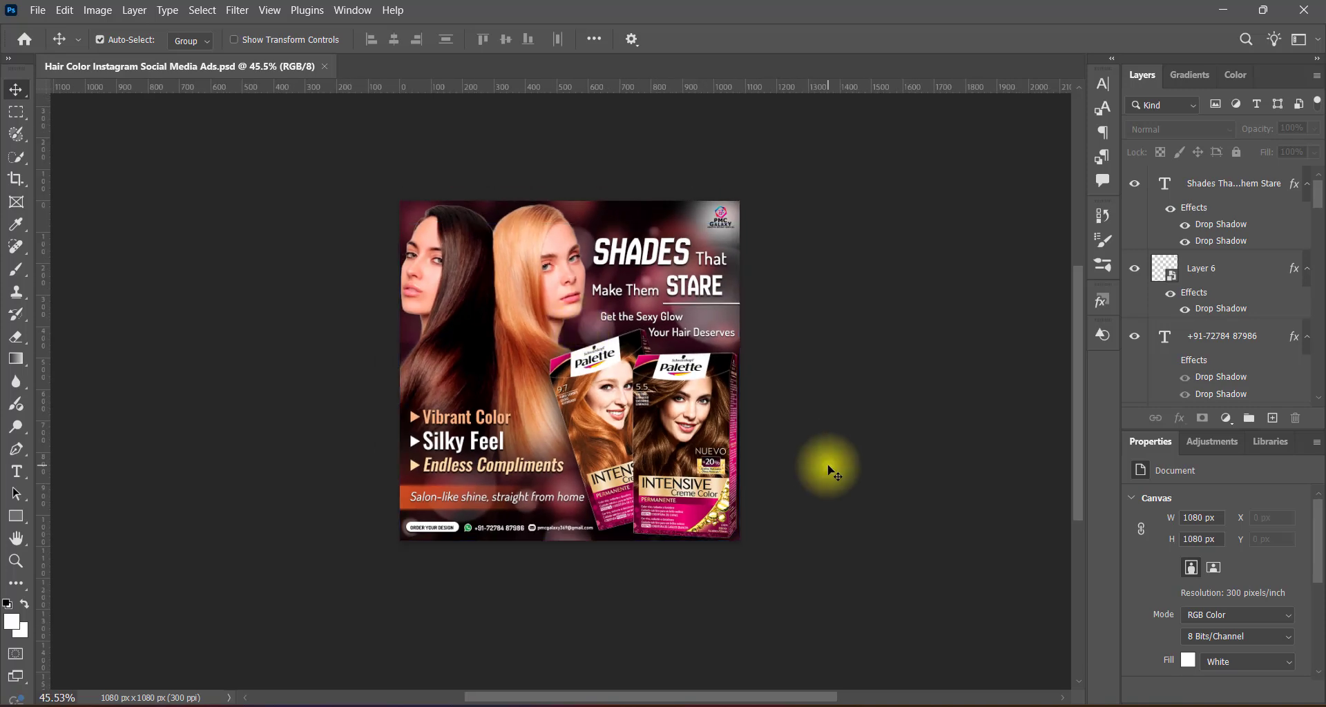
{"action": "scroll", "coordinate": [832, 456], "scroll_direction": "down", "scroll_amount": 2}
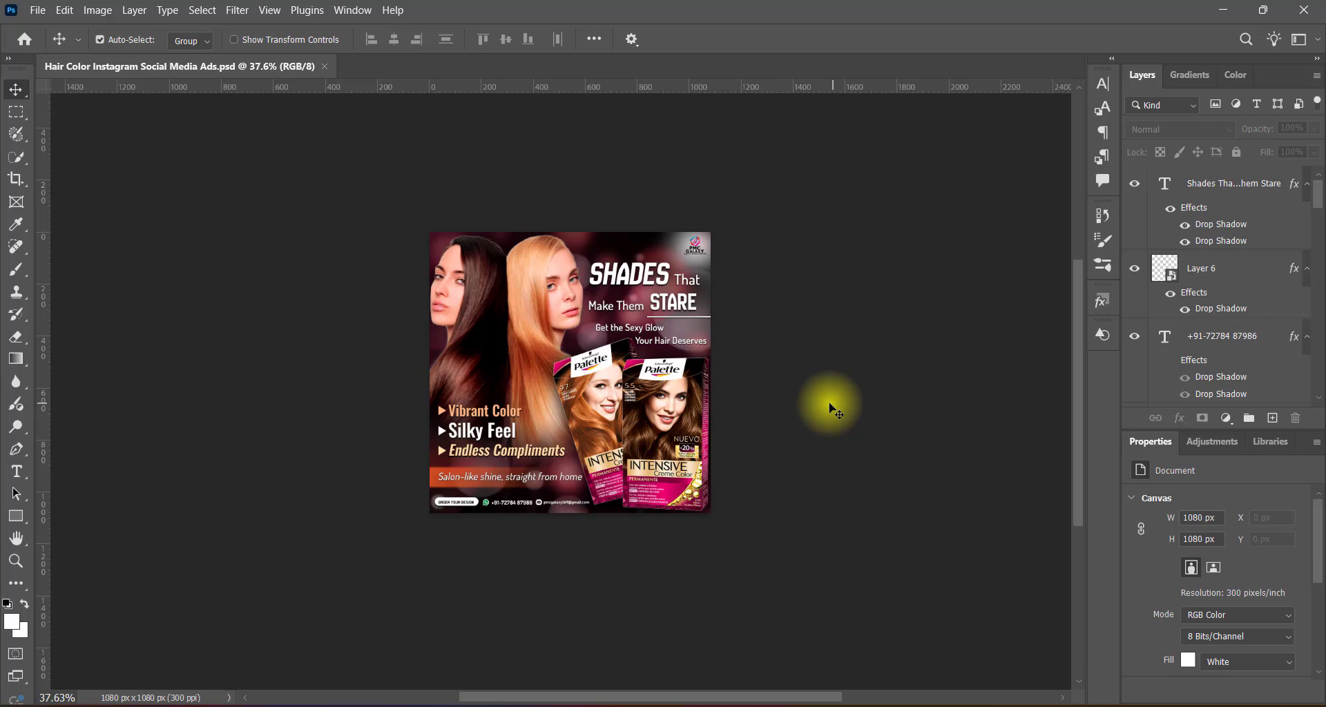
{"action": "scroll", "coordinate": [548, 382], "scroll_direction": "up", "scroll_amount": 5}
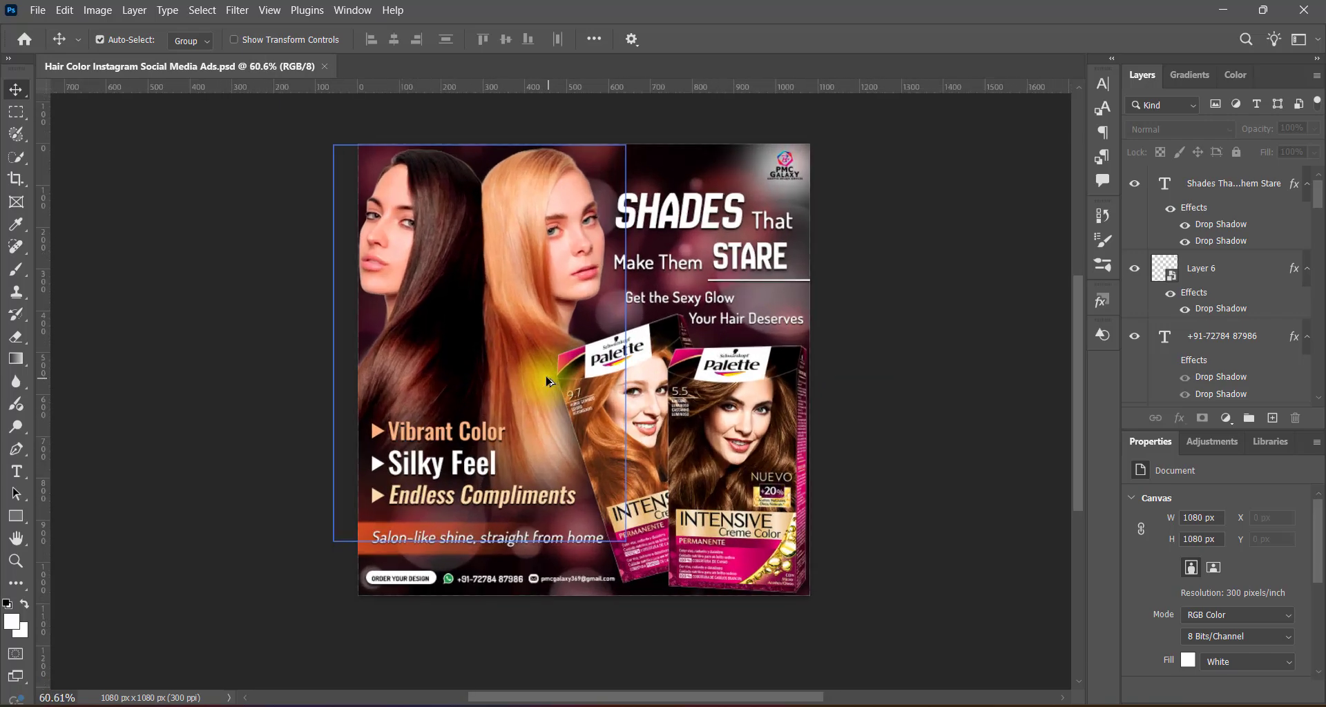
{"action": "left_click", "coordinate": [379, 434]}
{"action": "left_click", "coordinate": [377, 474], "text": "shift"}
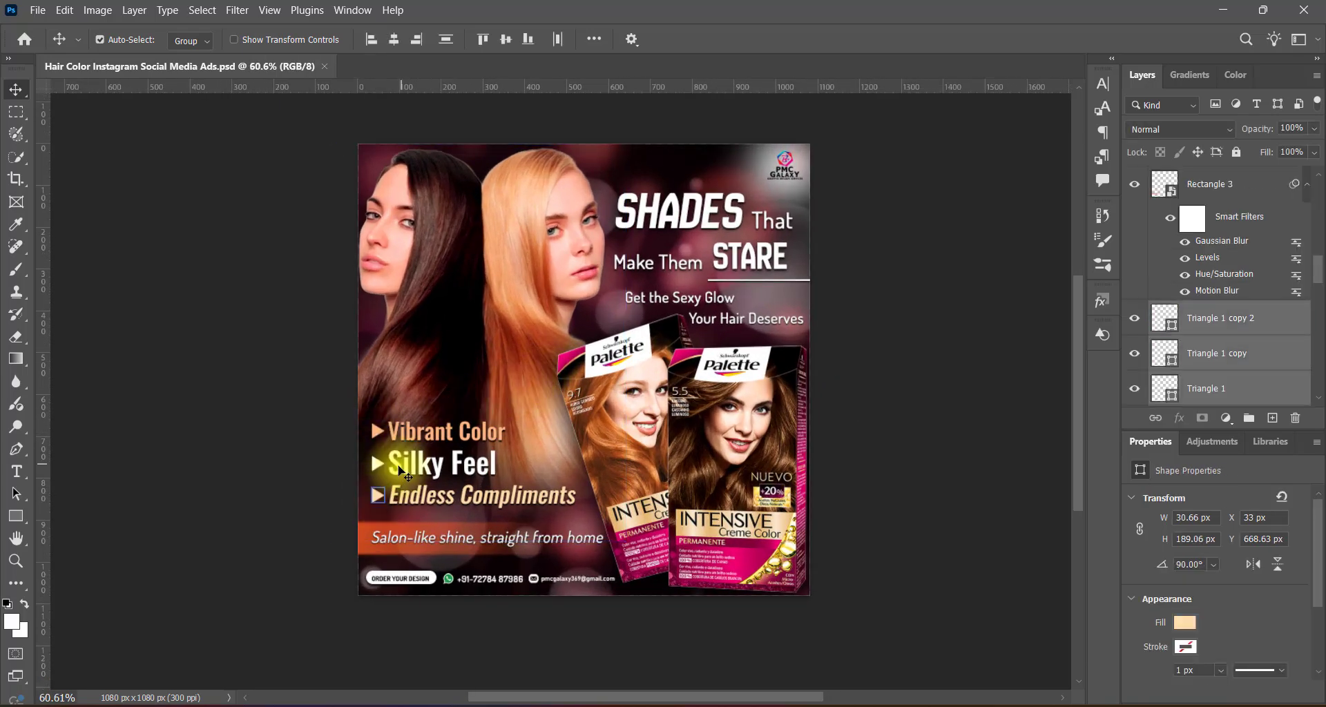
{"action": "key", "text": "ctrl+t"}
{"action": "left_click_drag", "start_coordinate": [574, 464], "coordinate": [562, 466]}
{"action": "double_click", "coordinate": [455, 465]}
{"action": "left_click", "coordinate": [925, 485]}
{"action": "key", "text": "ctrl+s"}
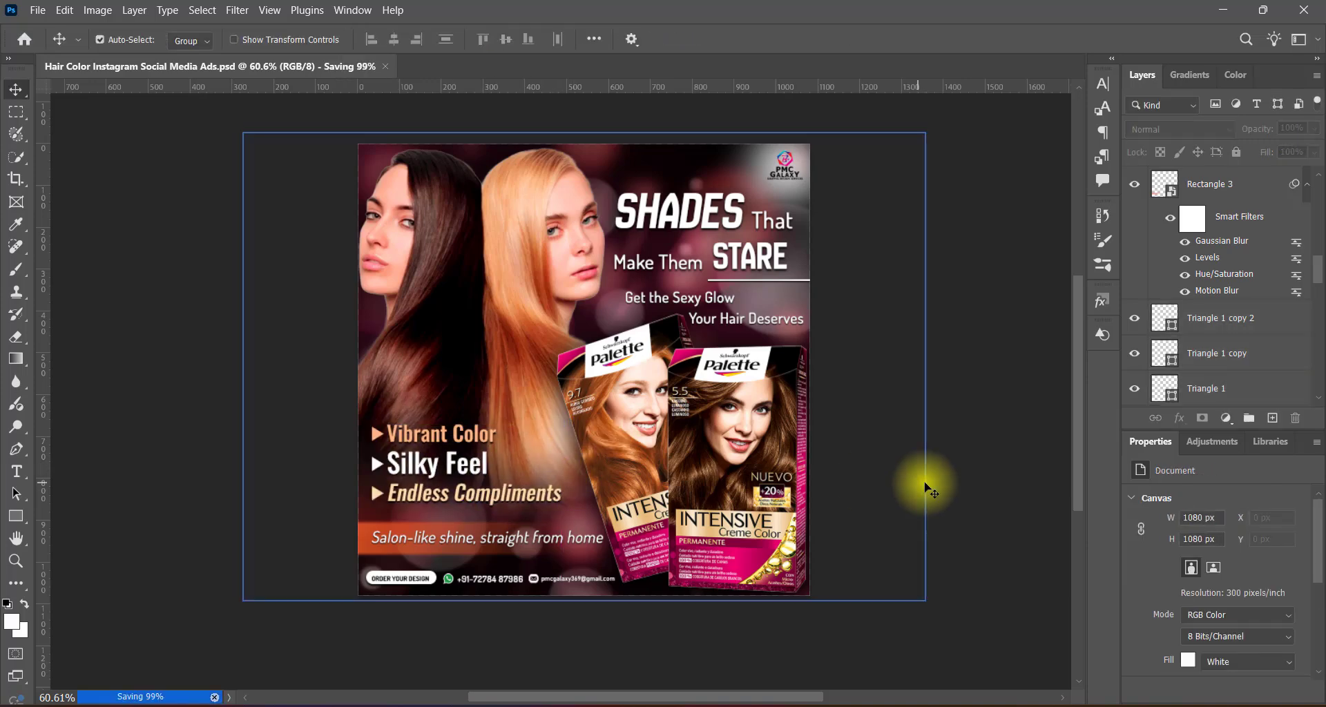
Review the whole ad at several zoom levels, checking the balance of photo, headline, product boxes and contact row.
{"action": "scroll", "coordinate": [566, 394], "scroll_direction": "up", "scroll_amount": 3}
{"action": "scroll", "coordinate": [329, 425], "scroll_direction": "up", "scroll_amount": 1}
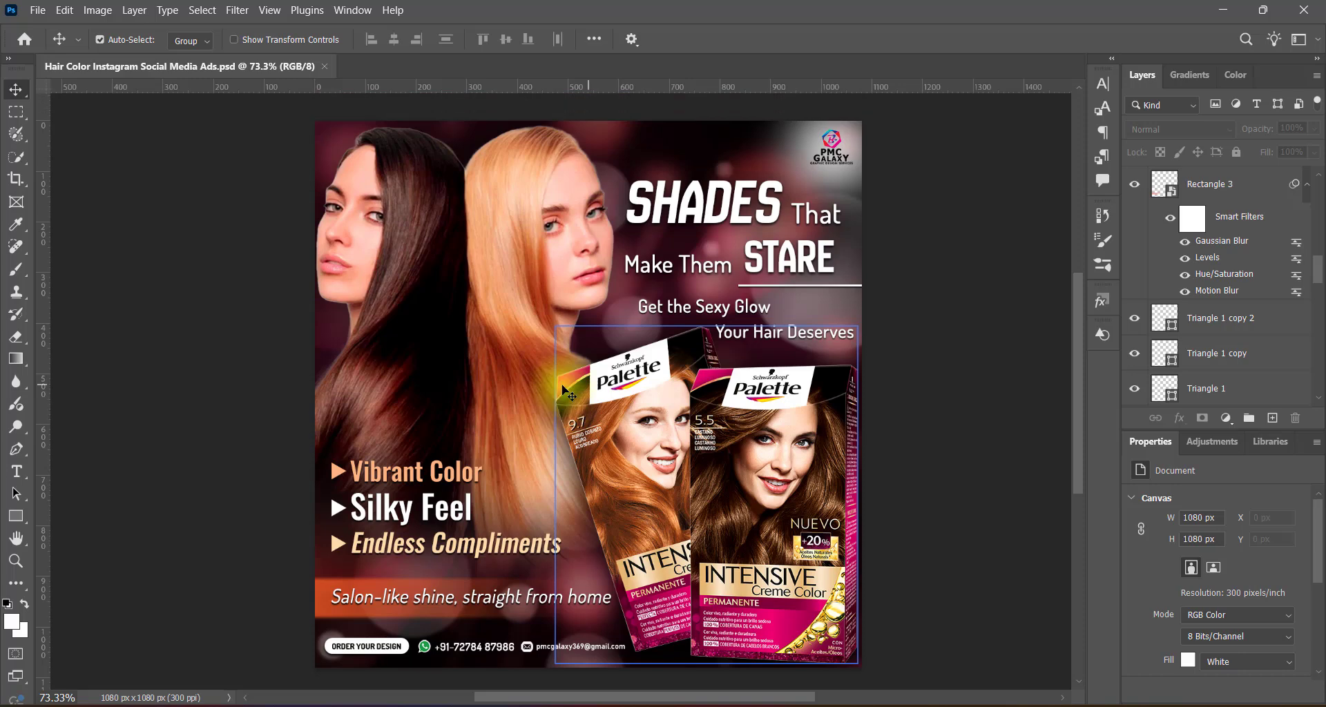
{"action": "scroll", "coordinate": [696, 398], "scroll_direction": "down", "scroll_amount": 3}
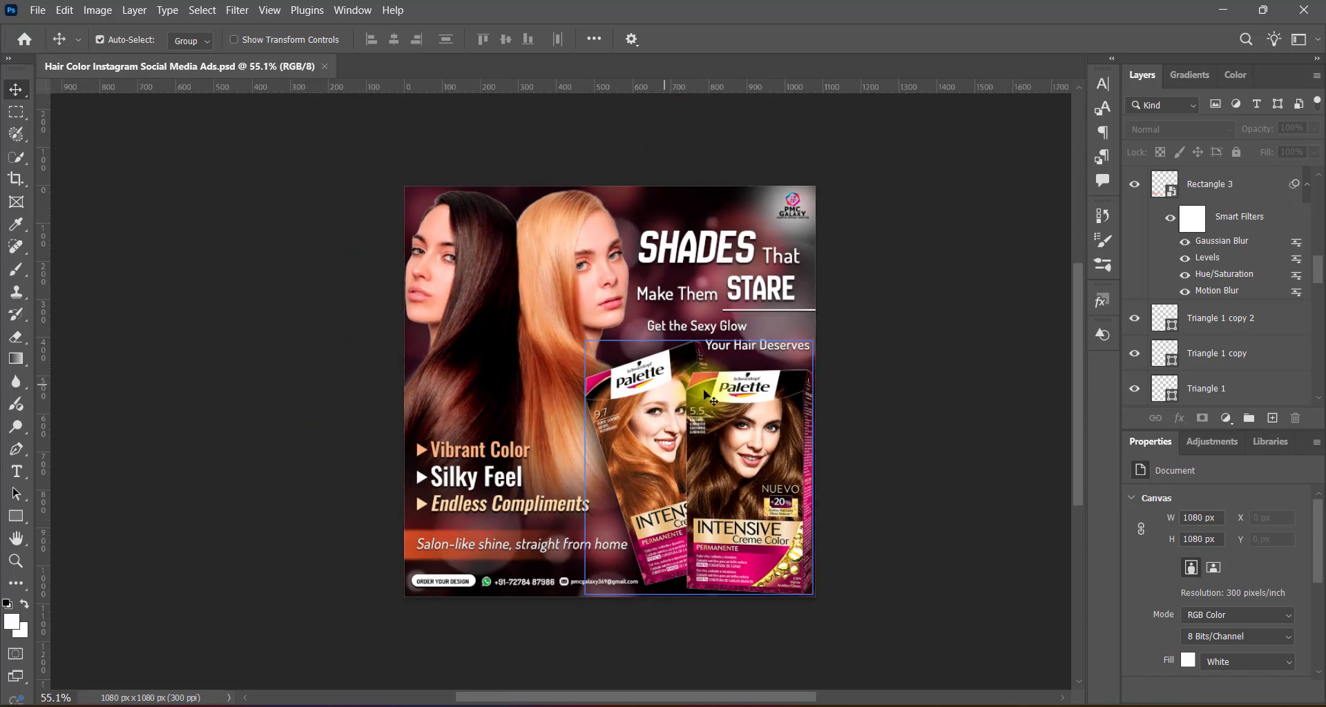
{"action": "scroll", "coordinate": [595, 404], "scroll_direction": "right", "scroll_amount": 1}
{"action": "scroll", "coordinate": [596, 404], "scroll_direction": "down", "scroll_amount": 3}
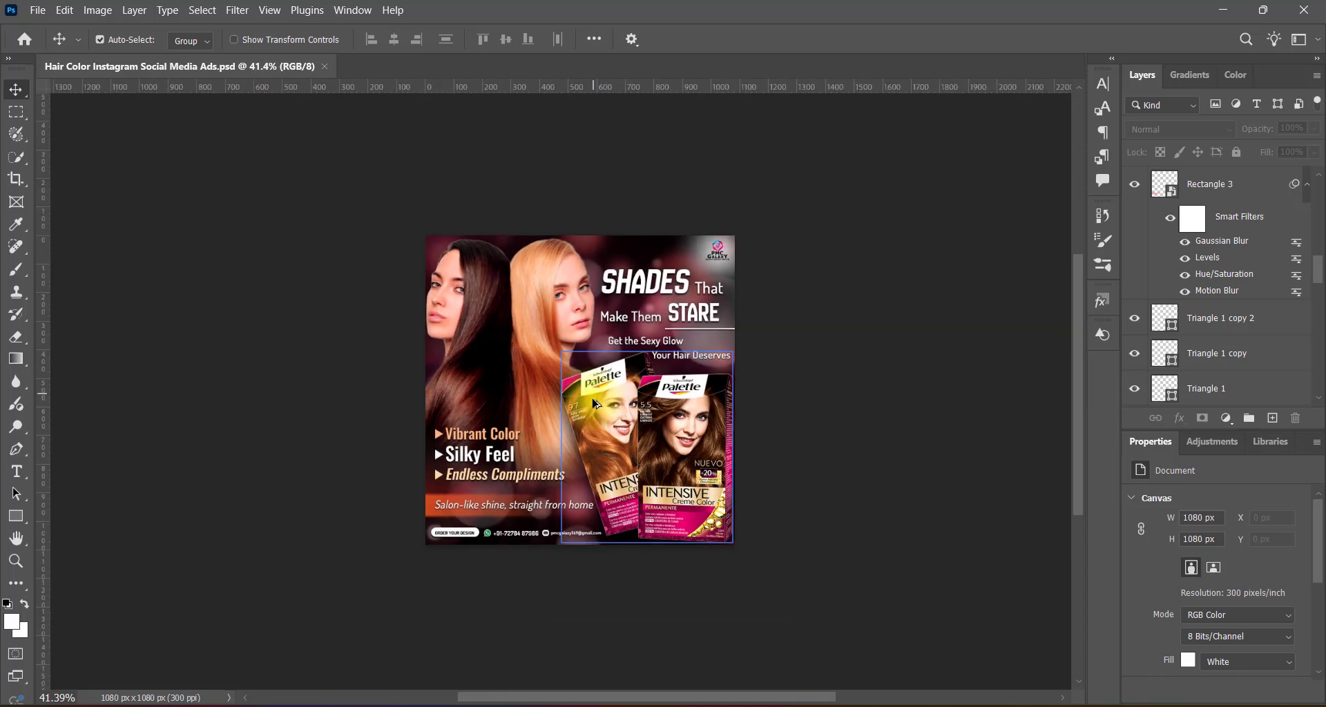
{"action": "left_click", "coordinate": [876, 434]}
{"action": "scroll", "coordinate": [610, 410], "scroll_direction": "up", "scroll_amount": 4}
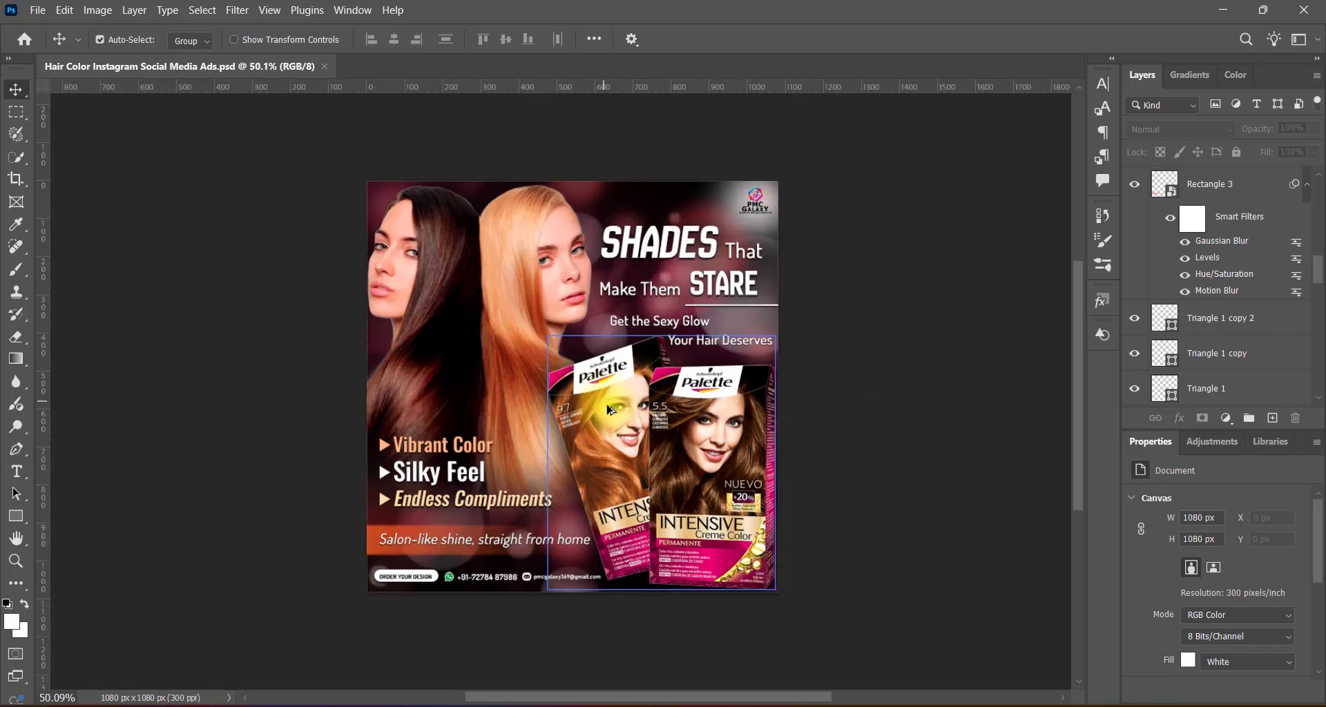
{"action": "scroll", "coordinate": [615, 399], "scroll_direction": "up", "scroll_amount": 1}
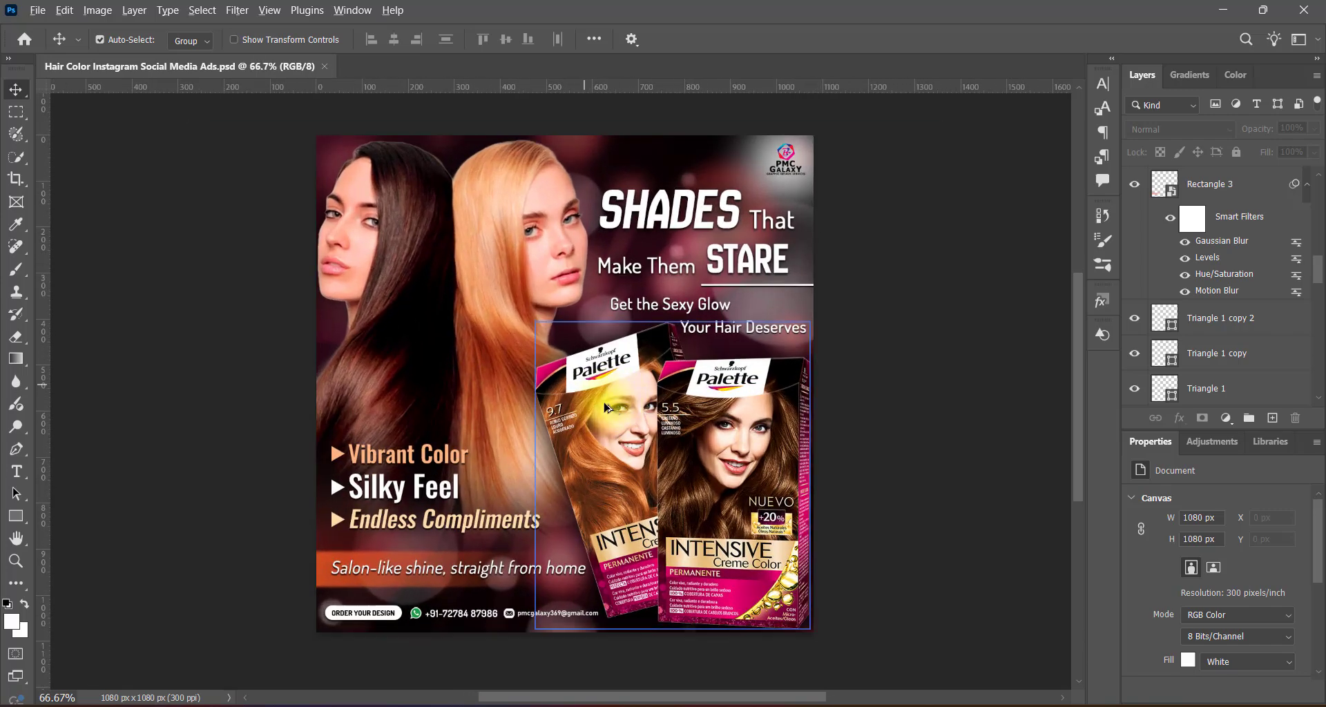
{"action": "scroll", "coordinate": [607, 408], "scroll_direction": "up", "scroll_amount": 1}
{"action": "scroll", "coordinate": [609, 403], "scroll_direction": "down", "scroll_amount": 3}
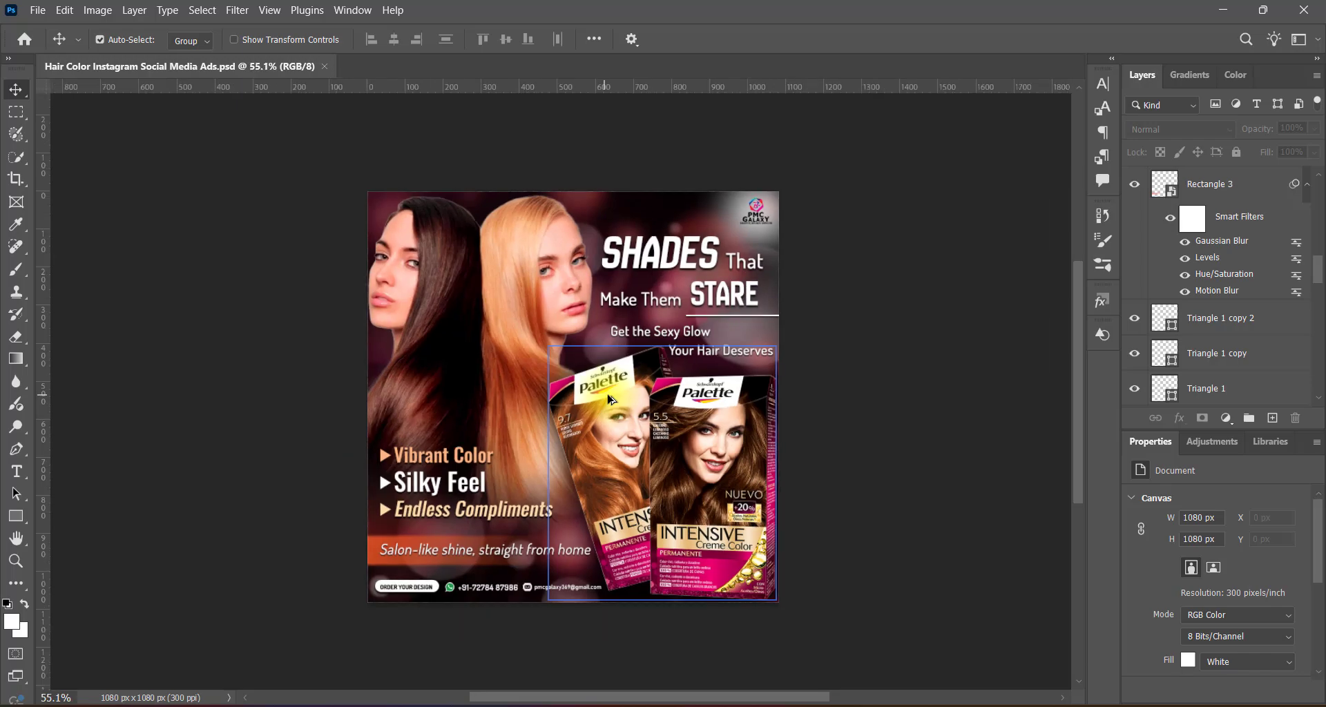
{"action": "scroll", "coordinate": [610, 400], "scroll_direction": "up", "scroll_amount": 2}
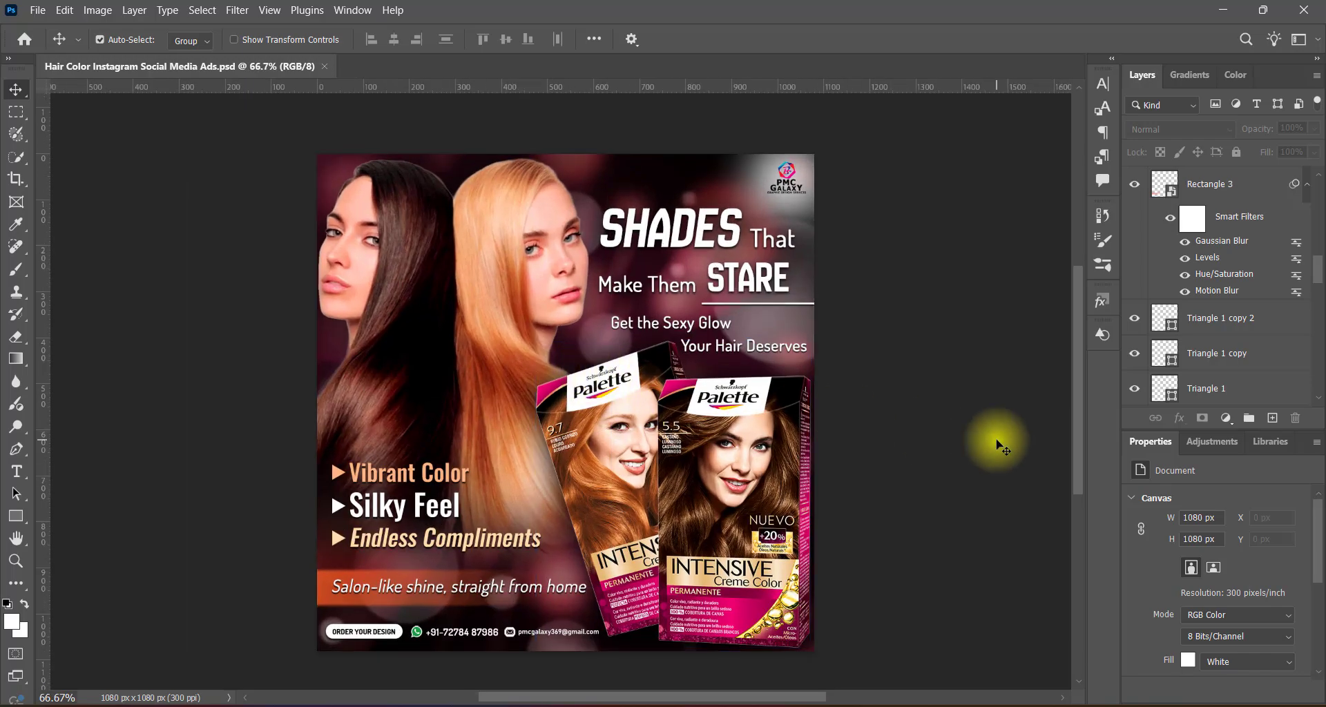